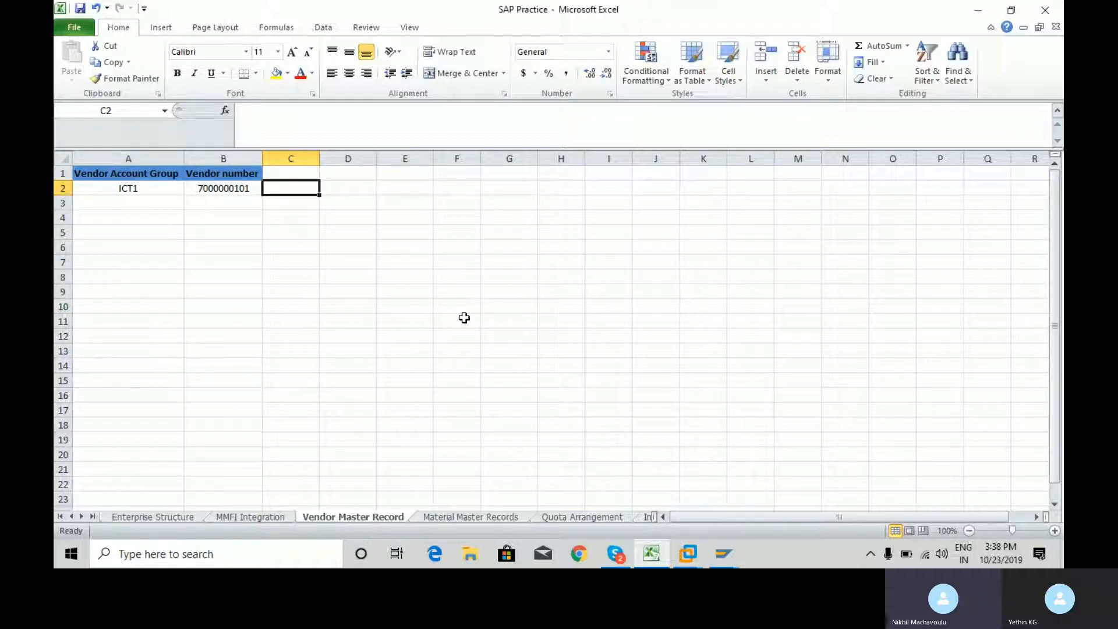
Enter "Laptops" in cell C2 beside the vendor number on the Vendor Master Record sheet
key("Left")
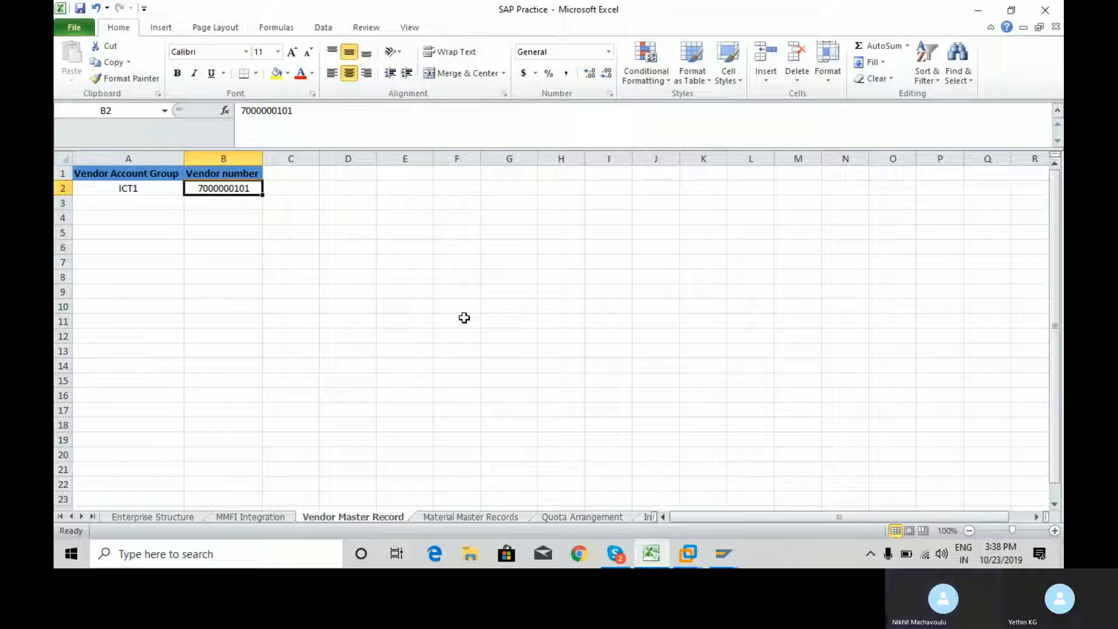
key("Right")
key("Left")
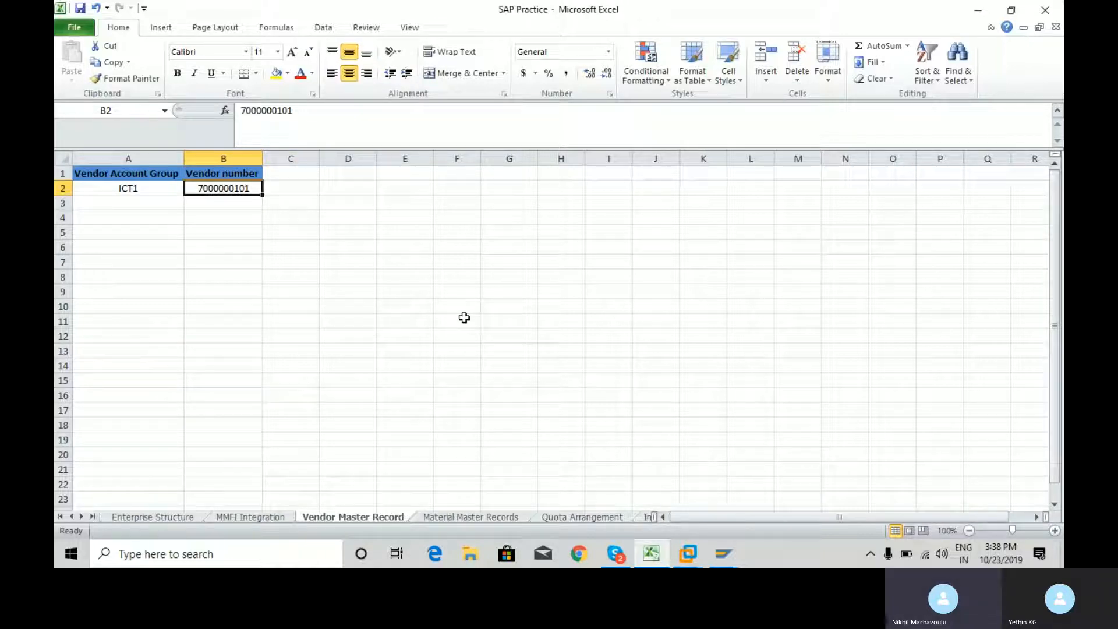
key("Right")
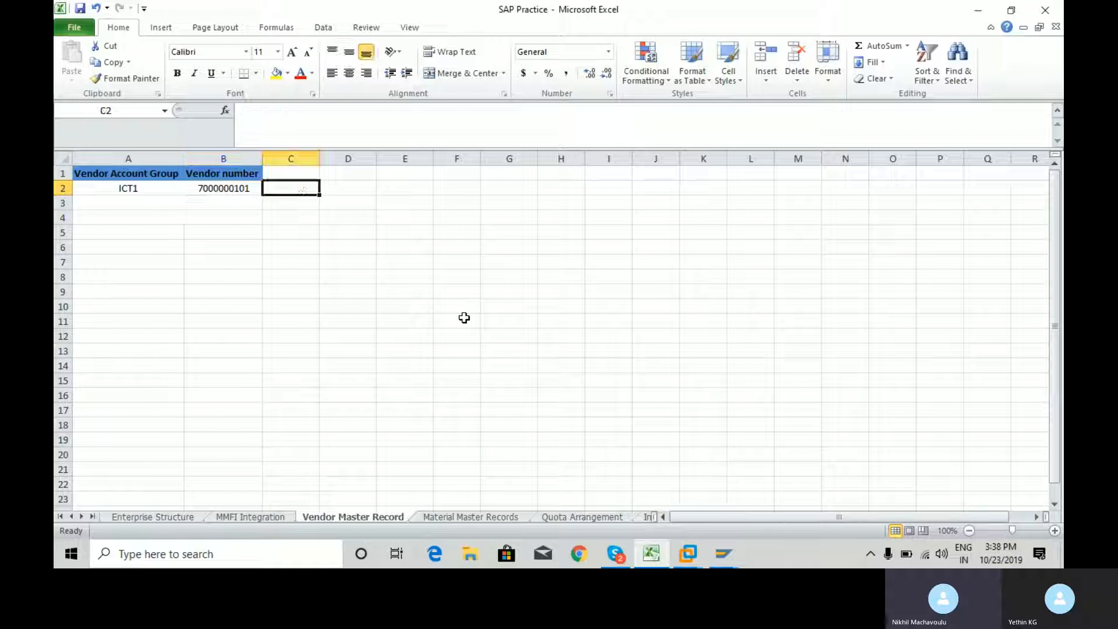
type("Laptops")
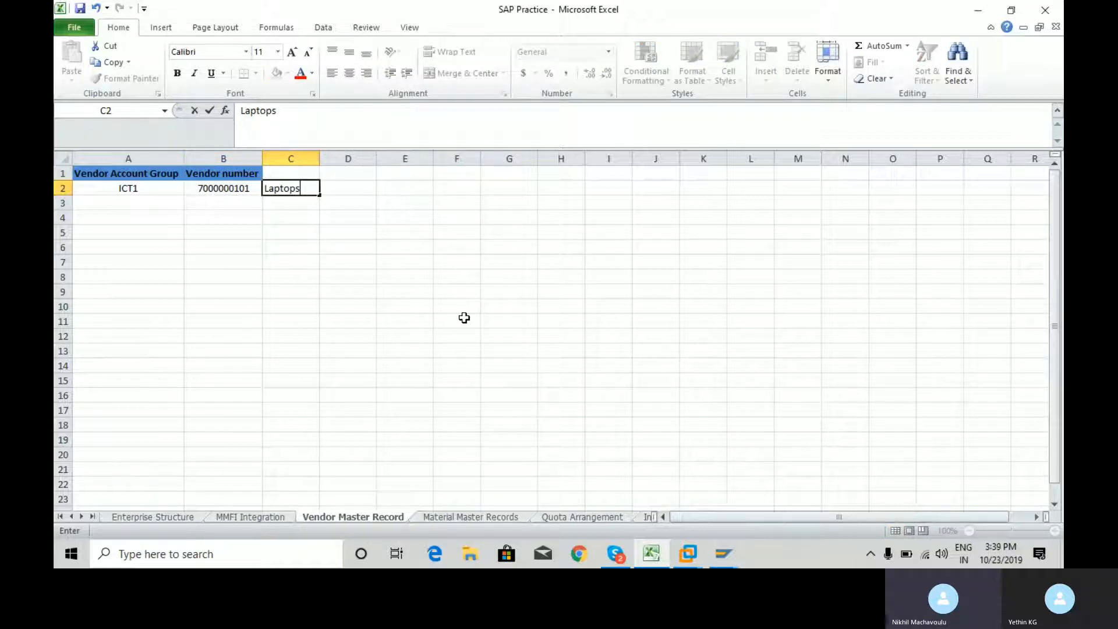
key("Return")
key("Up")
key("Right")
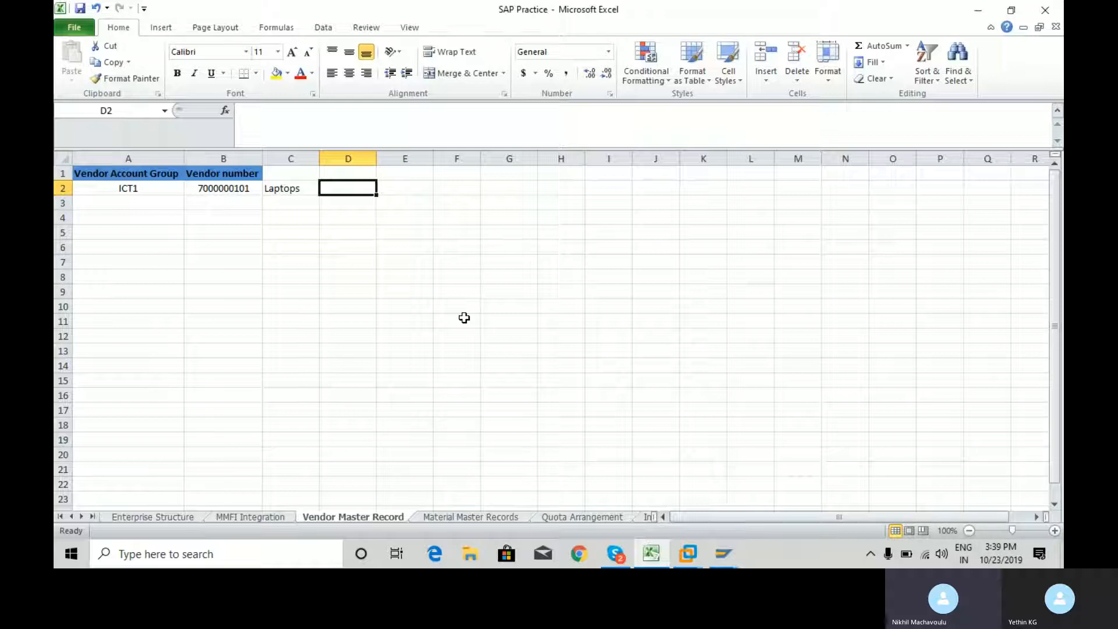
Enter "PC" in cell D2 beside the Laptops entry
key("Right")
key("Left")
key("Left")
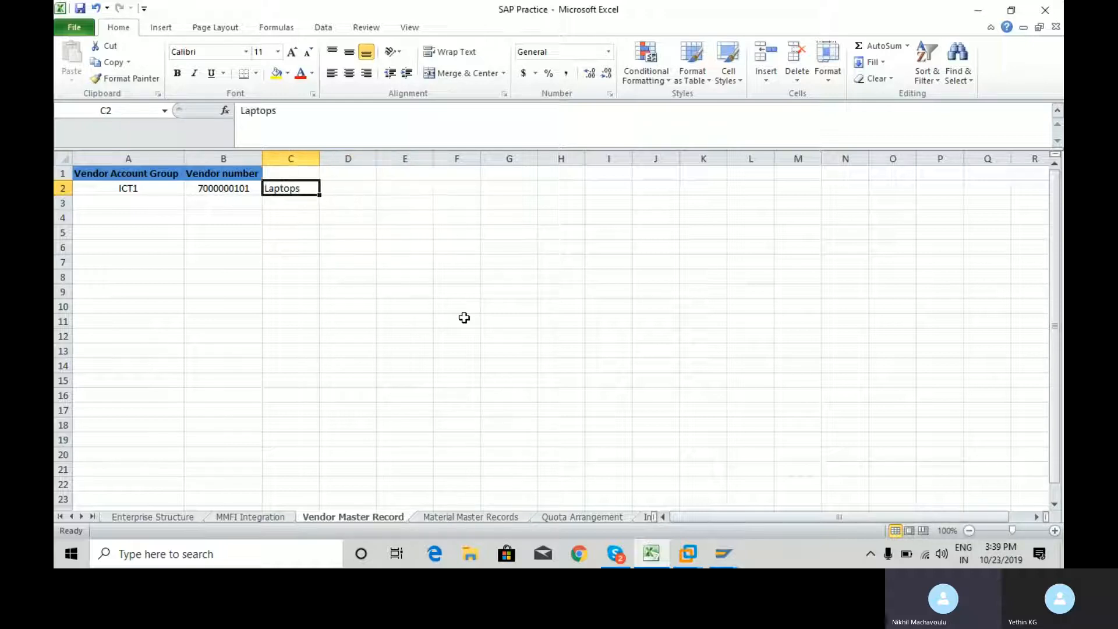
key("Right")
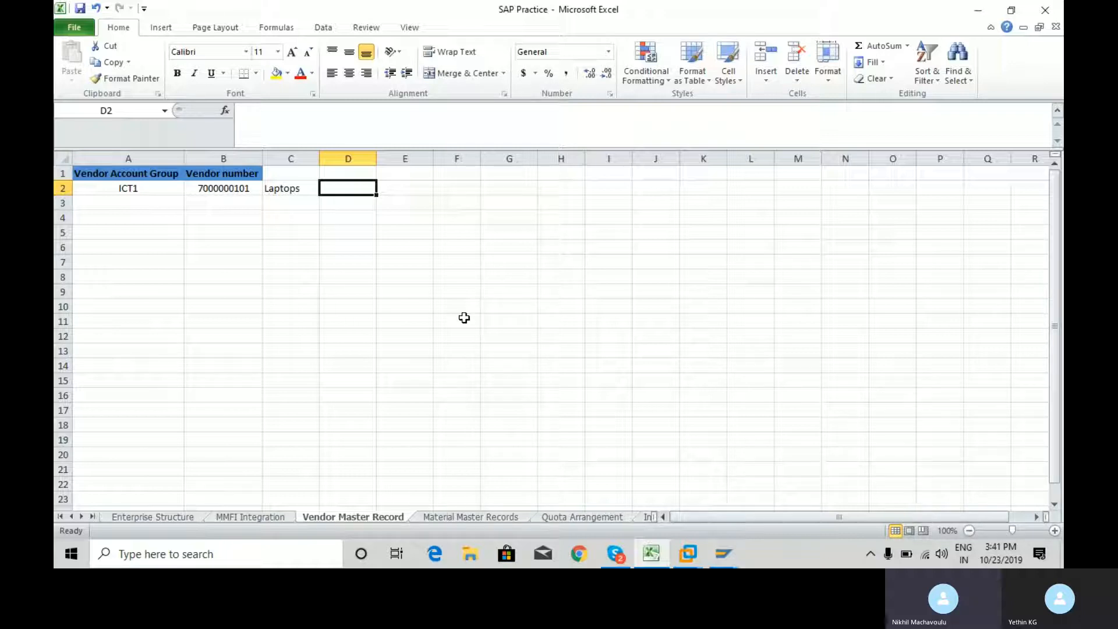
type("PC")
key("Return")
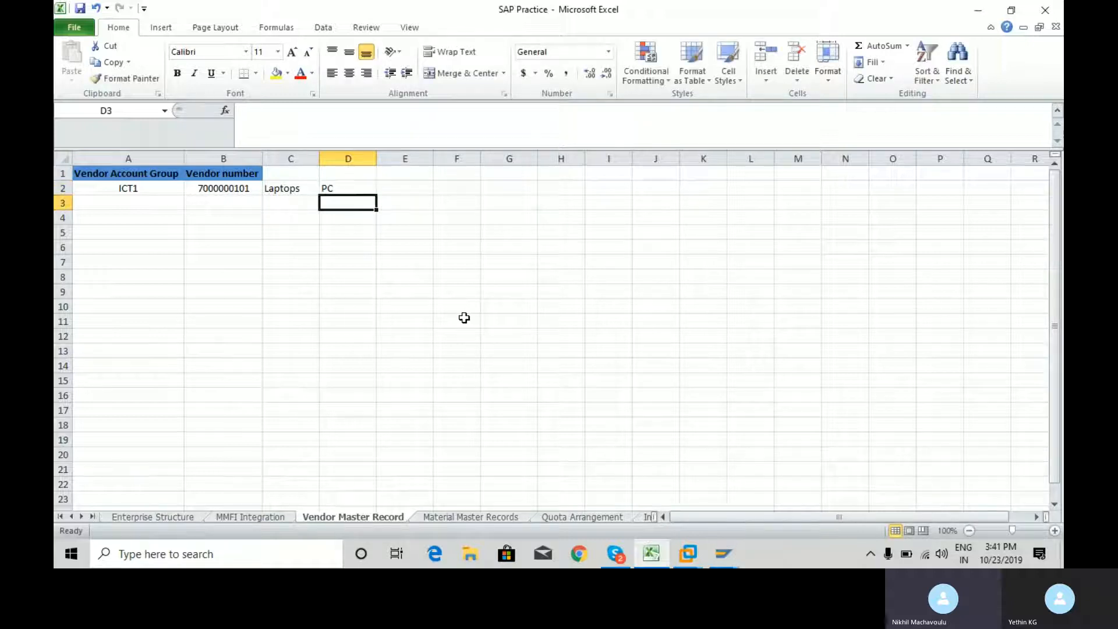
key("Up")
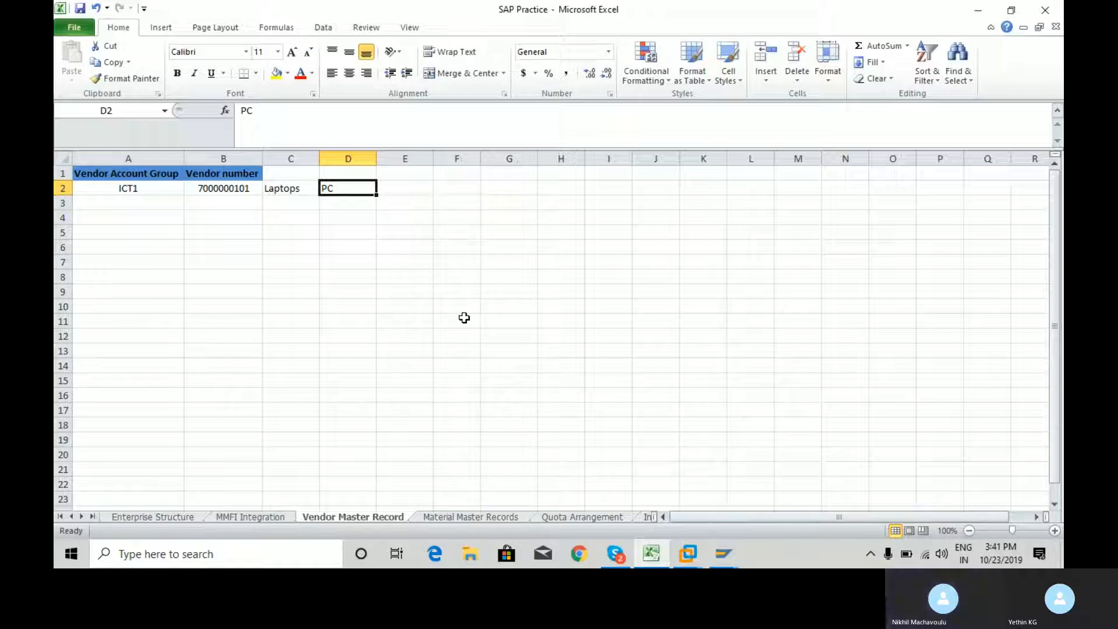
Enter "Over tolerance and Under Tolerence" in cell E2
key("Tab")
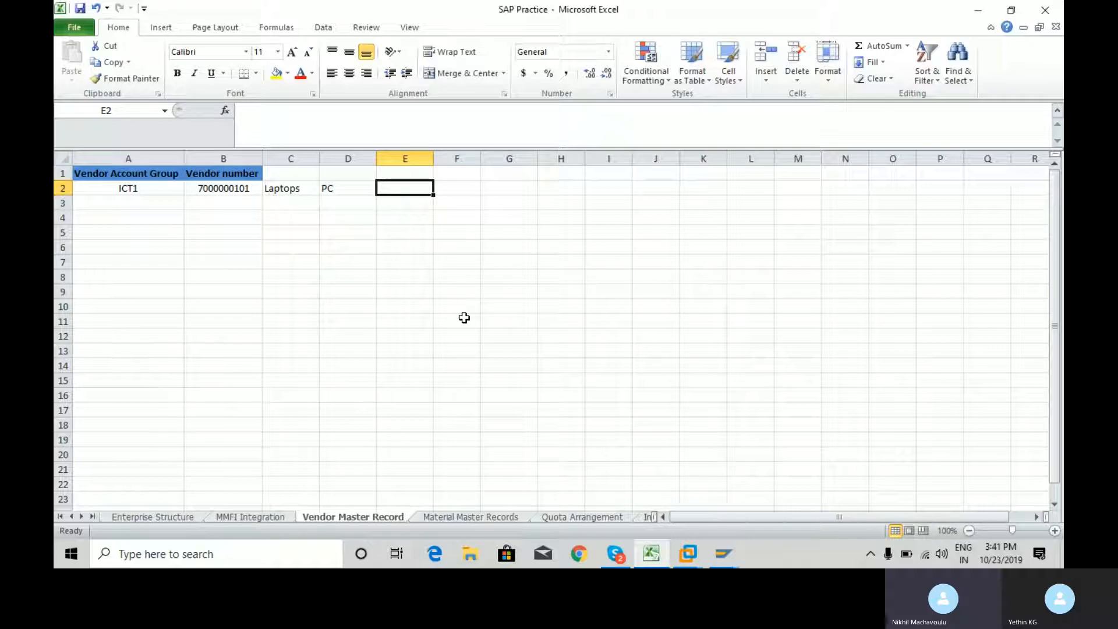
type("Over tol")
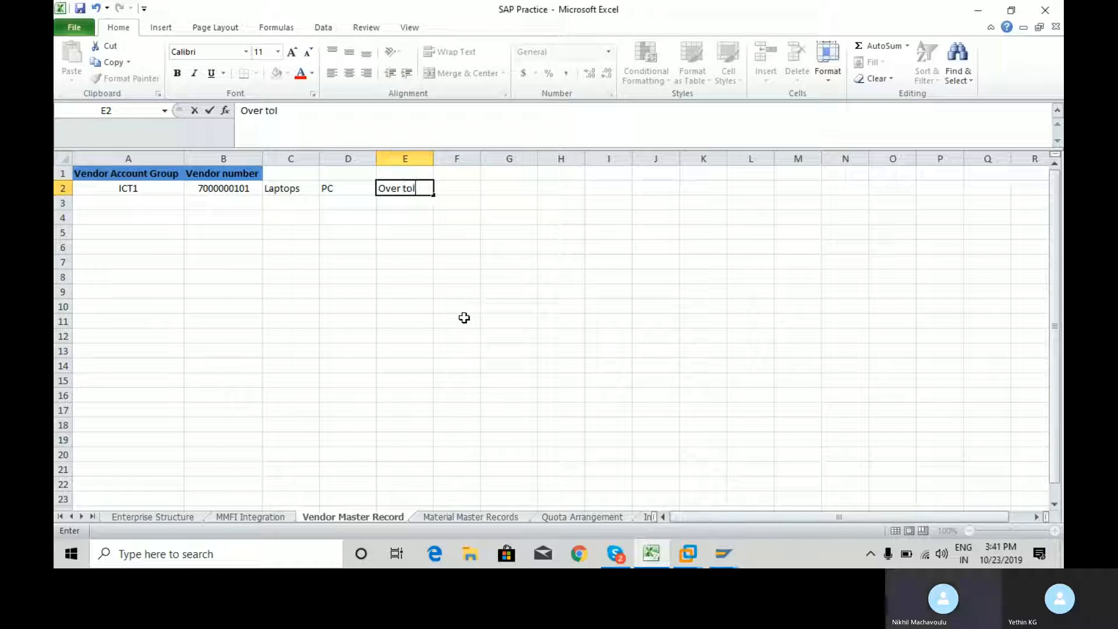
type("erance and ")
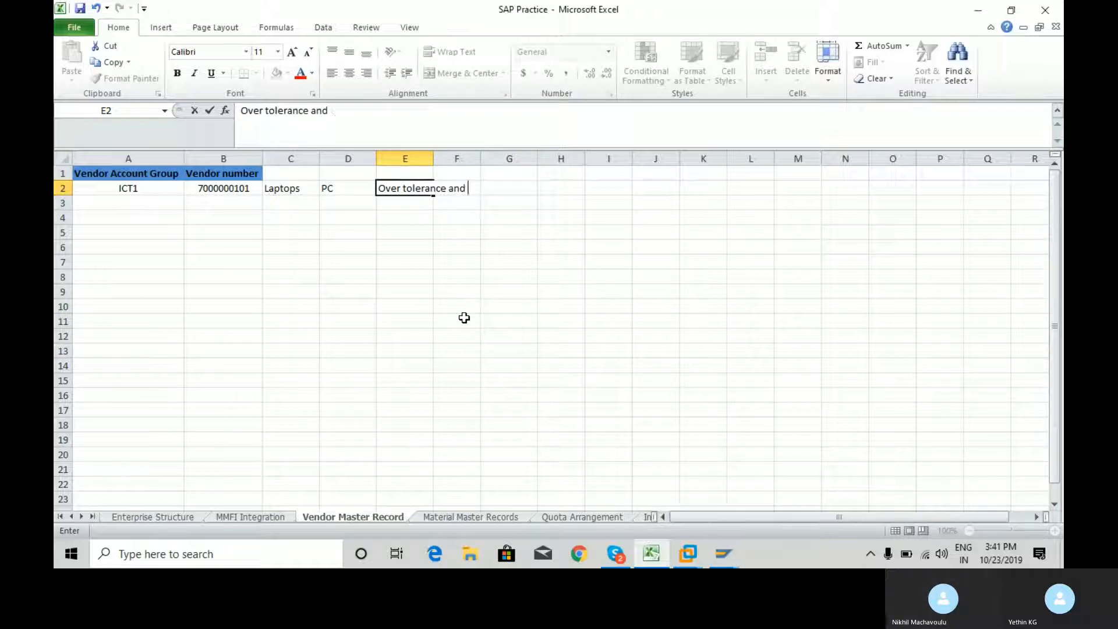
type("Under To")
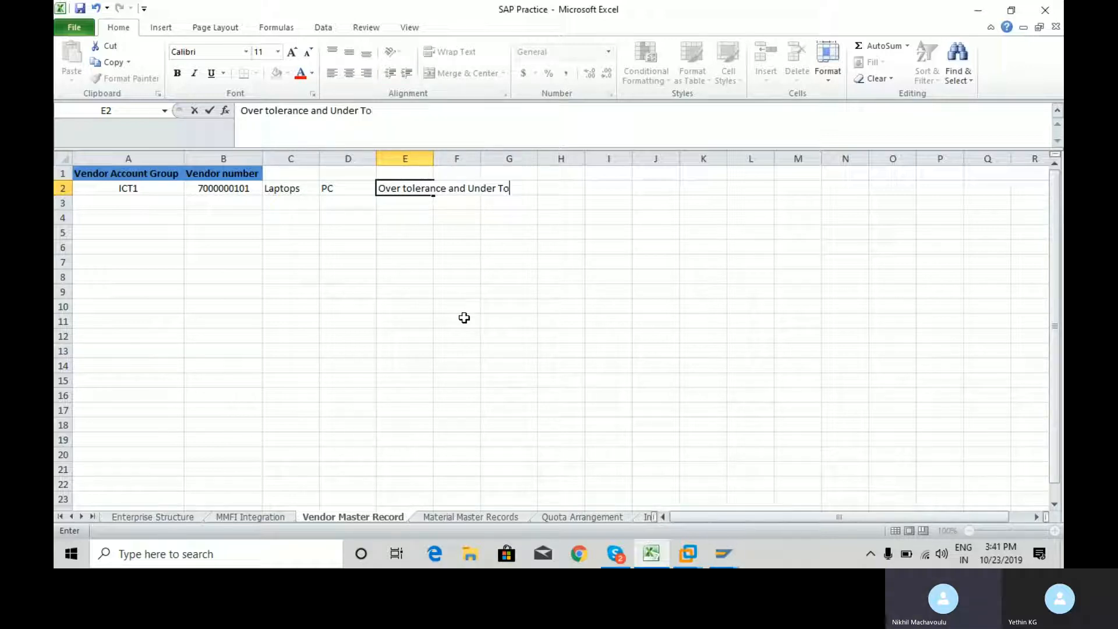
type("lerence")
key("Return")
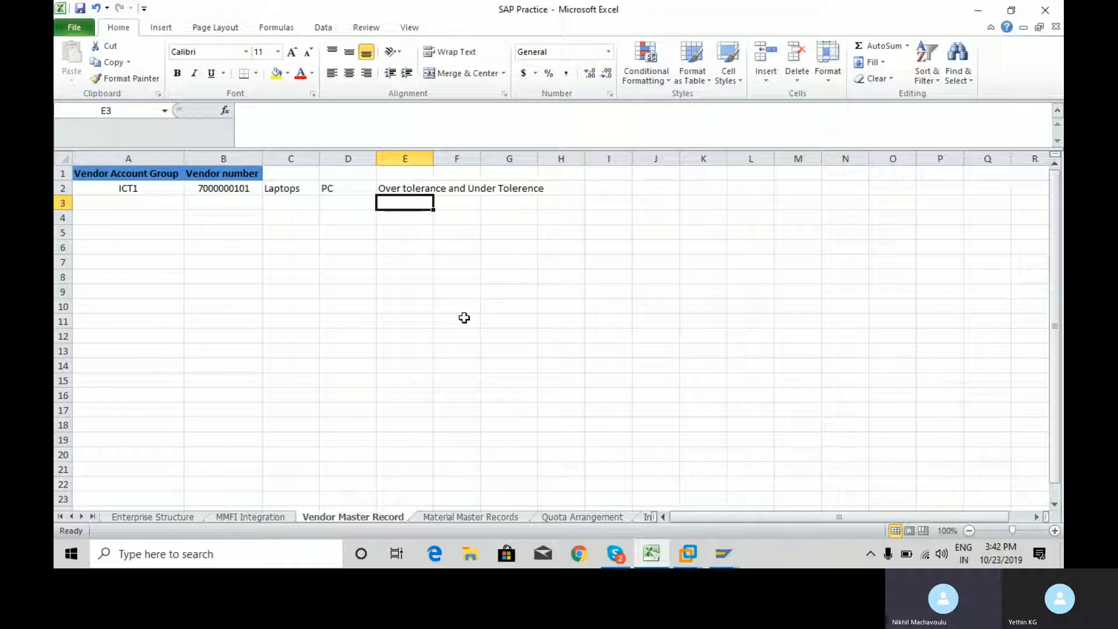
Check the Skype call, close its floating call window, and switch from Excel to SAP Easy Access
left_click(618, 561)
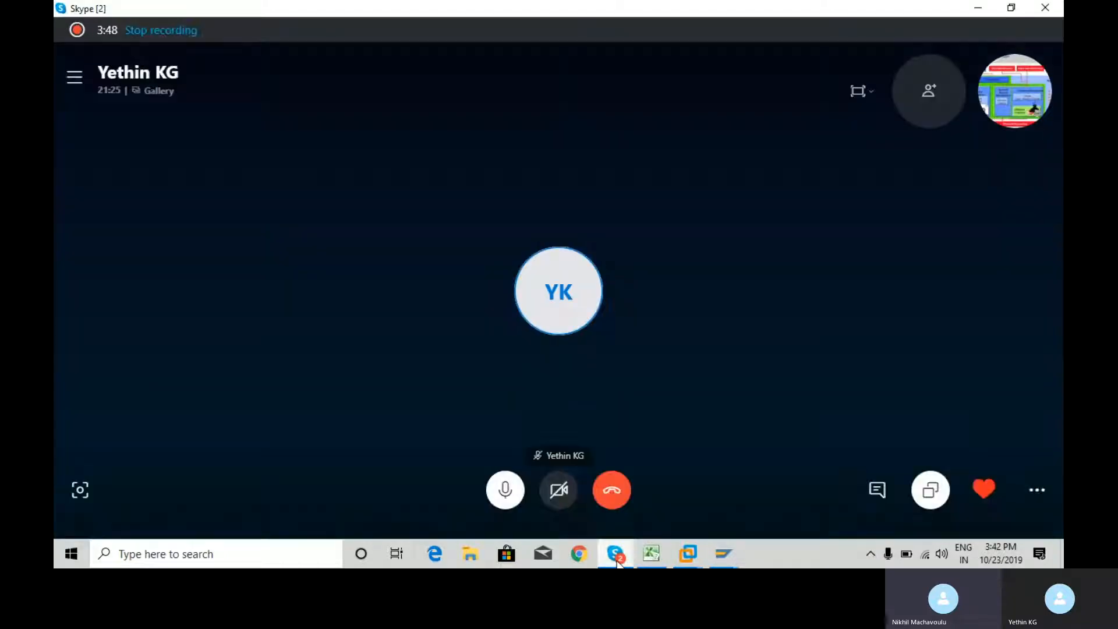
left_click(619, 562)
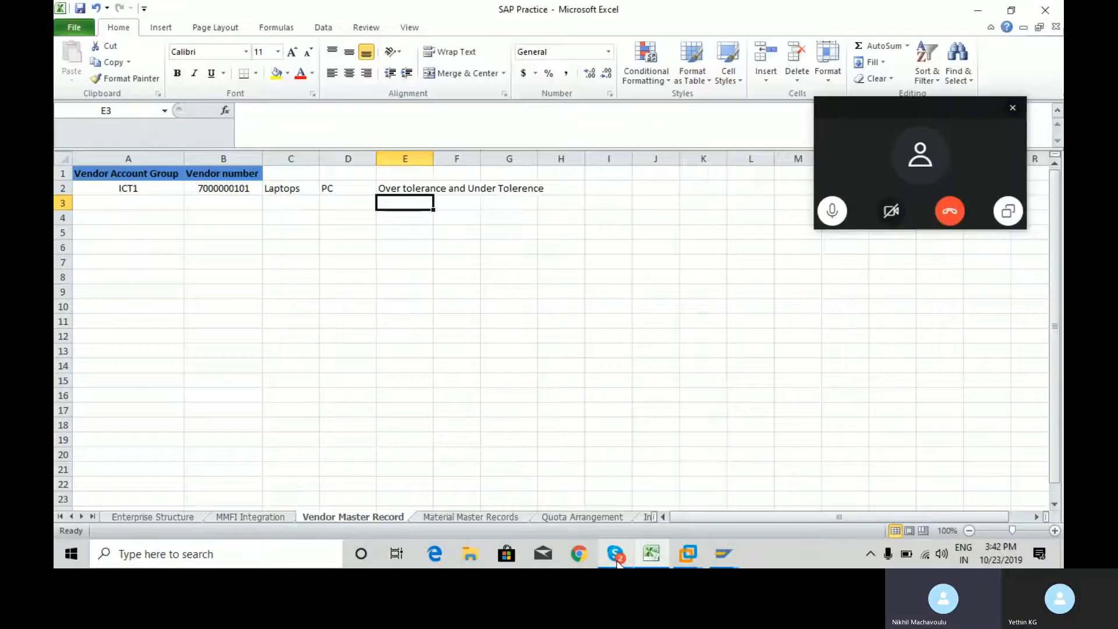
left_click(1012, 108)
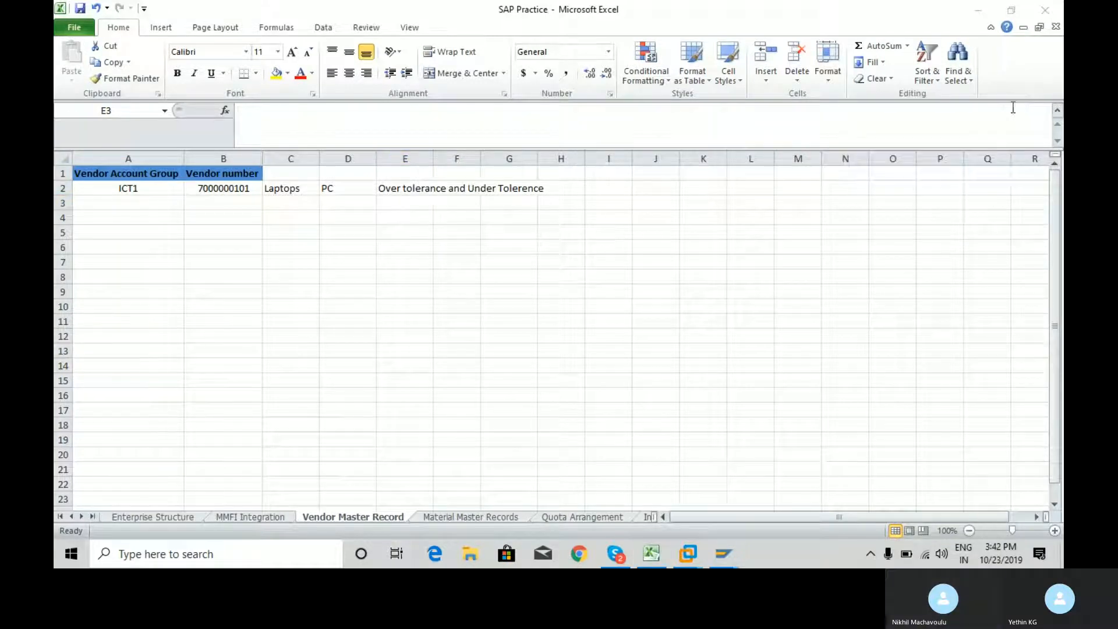
left_click(980, 12)
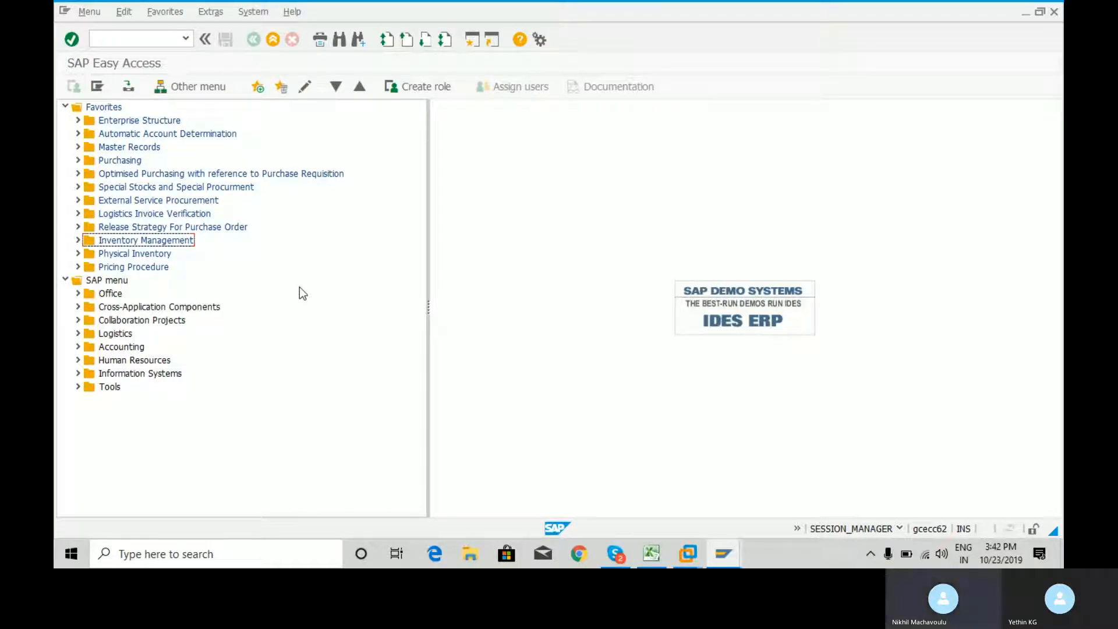
Expand Logistics > Materials Management > Purchasing > Master Data in the SAP menu tree and look over its folders, including Info Record
left_click(78, 334)
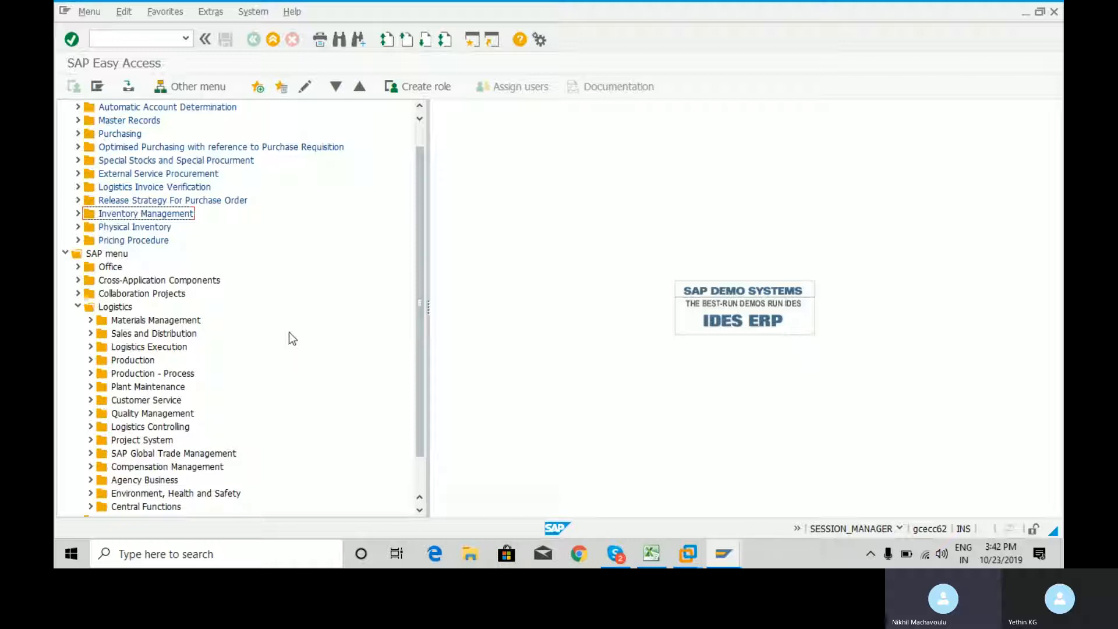
left_click(91, 321)
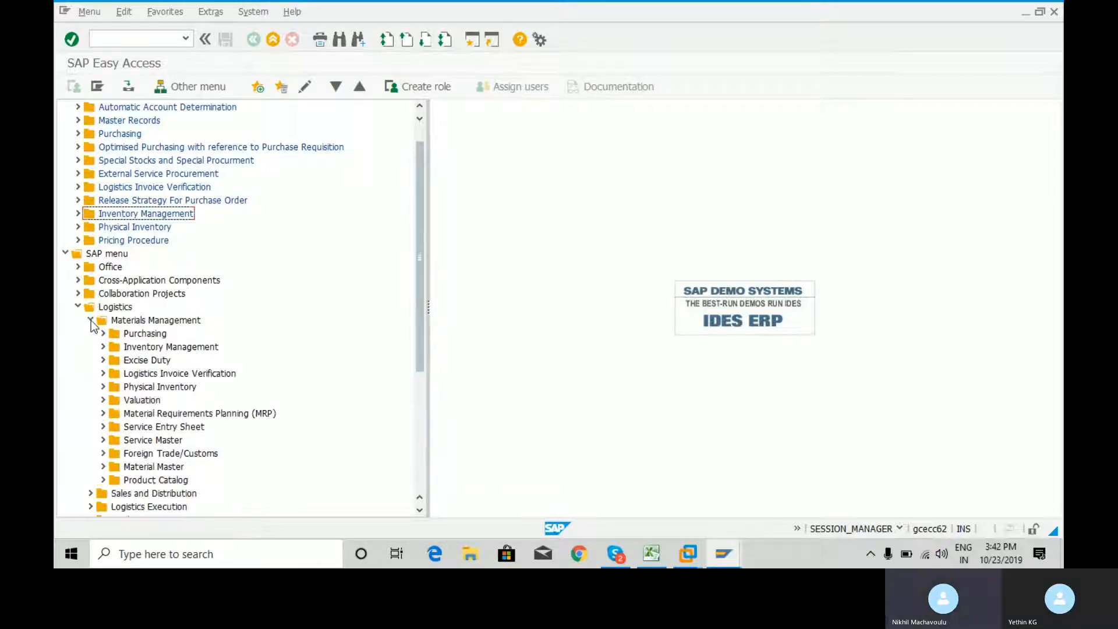
left_click(104, 333)
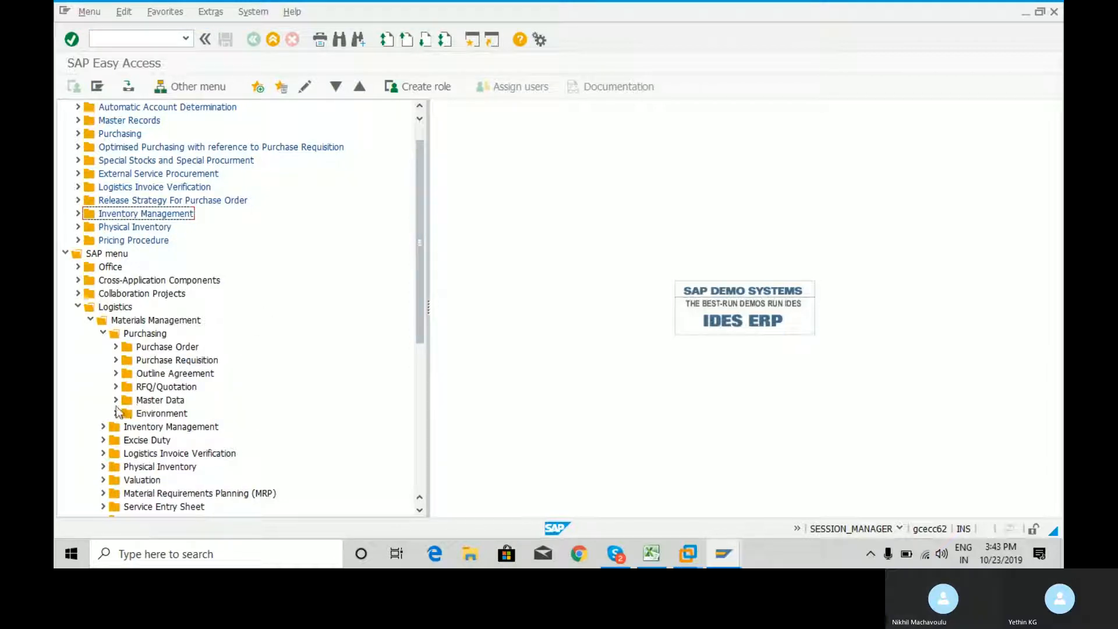
left_click(115, 400)
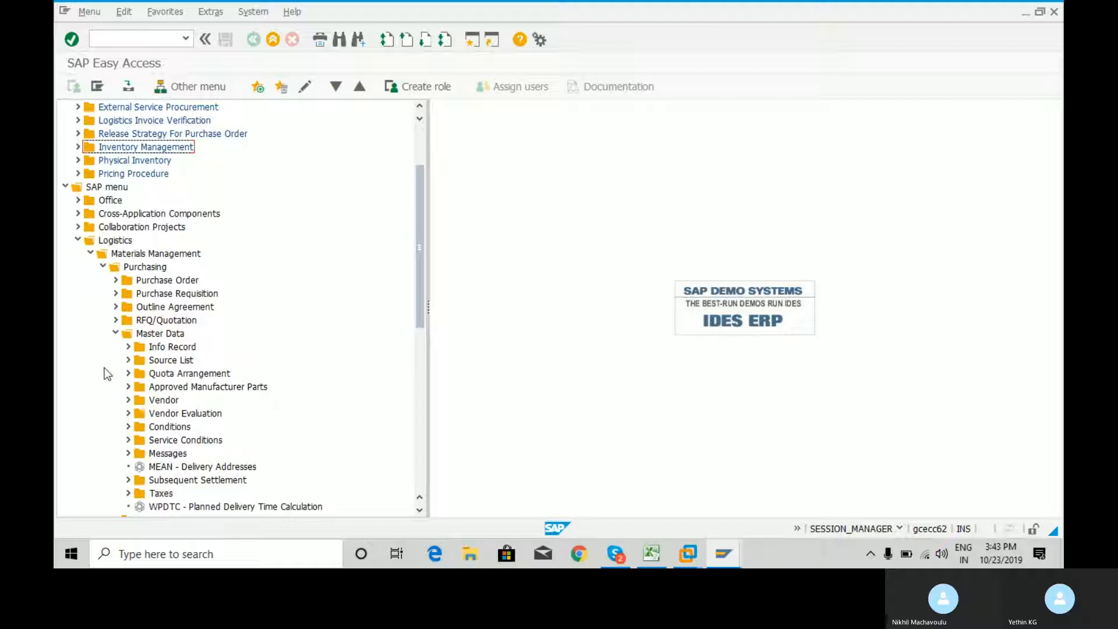
left_click(115, 333)
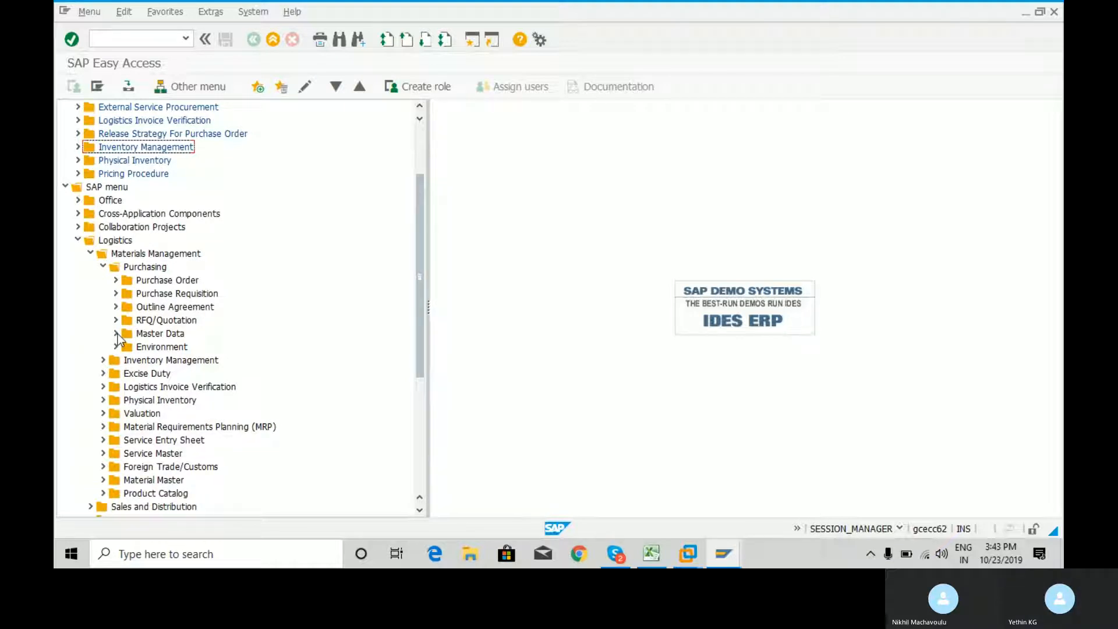
left_click(116, 334)
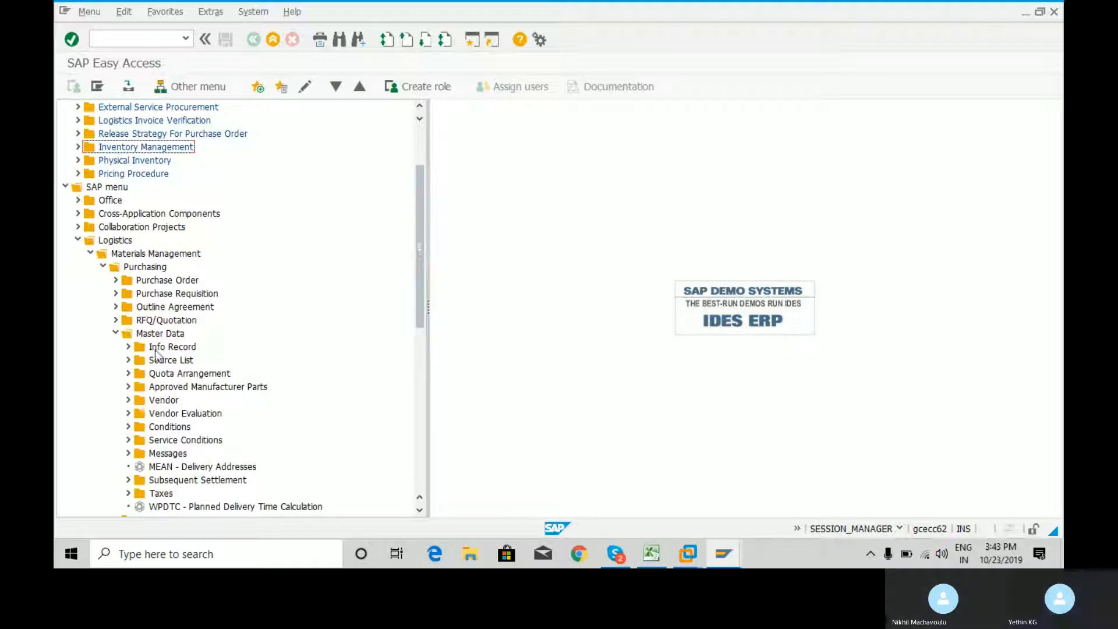
left_click(129, 347)
left_click(129, 347)
left_click_drag(418, 260, 322, 297)
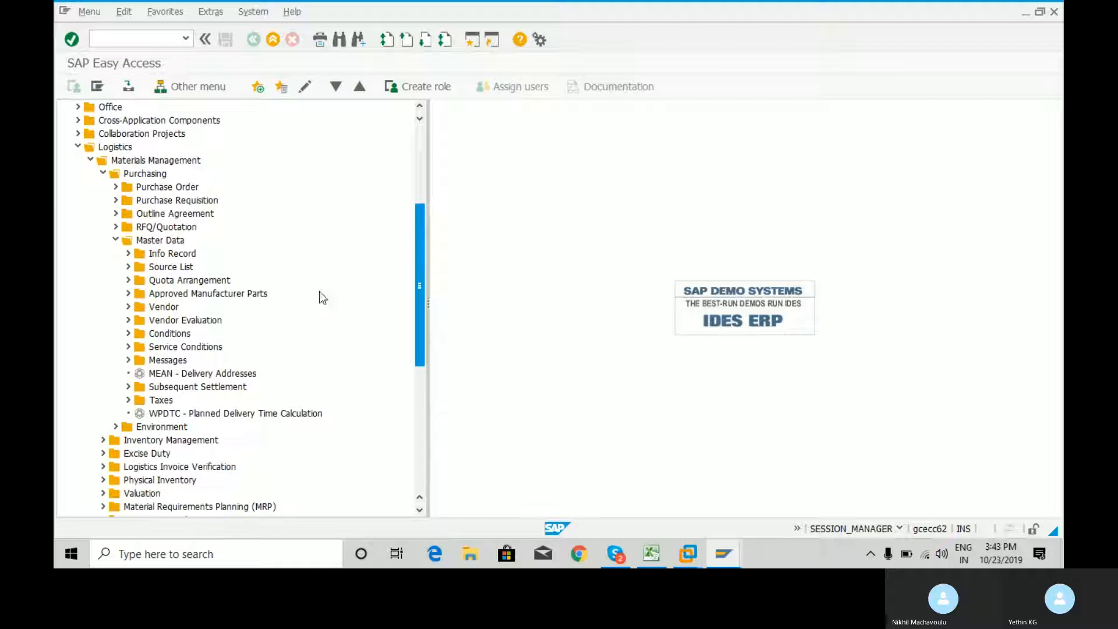
Collapse the Purchasing branch and expand Material Master > Material > Create (General) under Materials Management
left_click(116, 240)
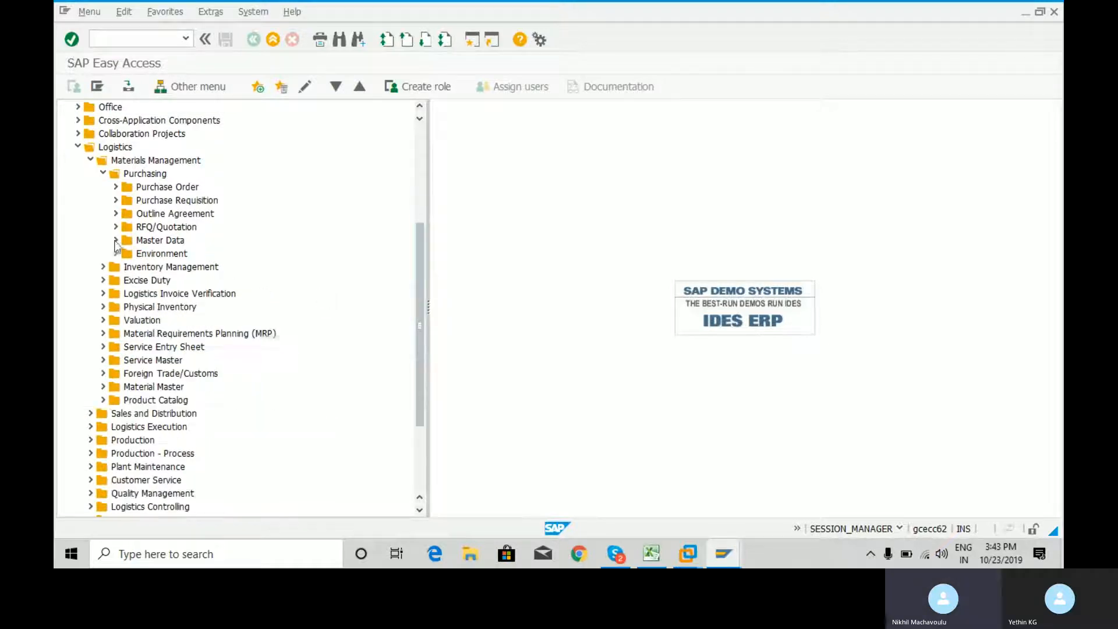
left_click(103, 175)
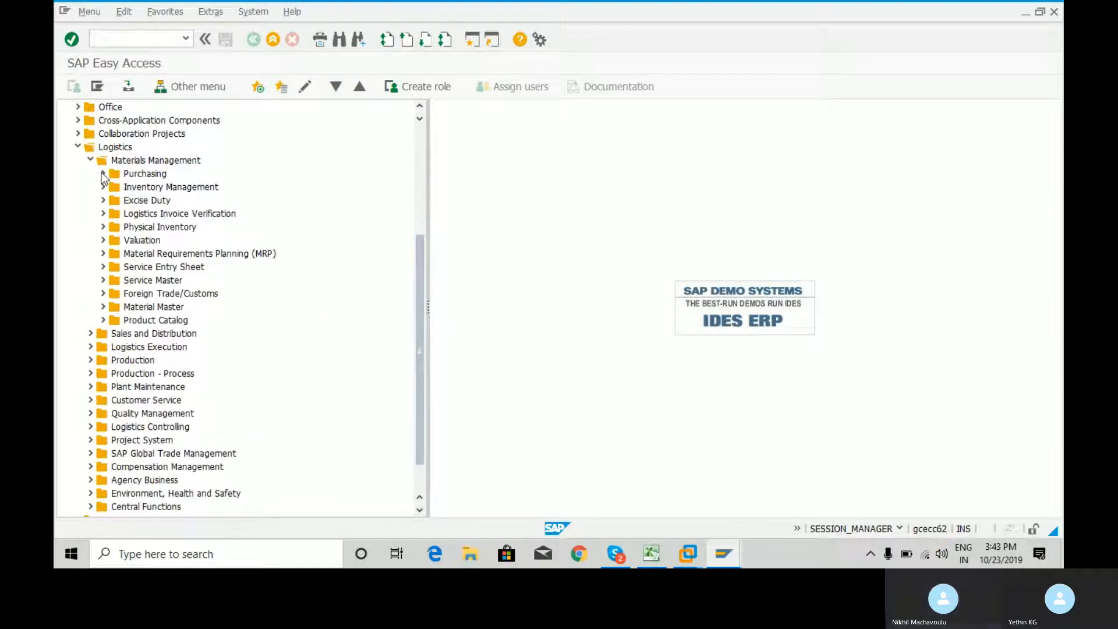
left_click(103, 306)
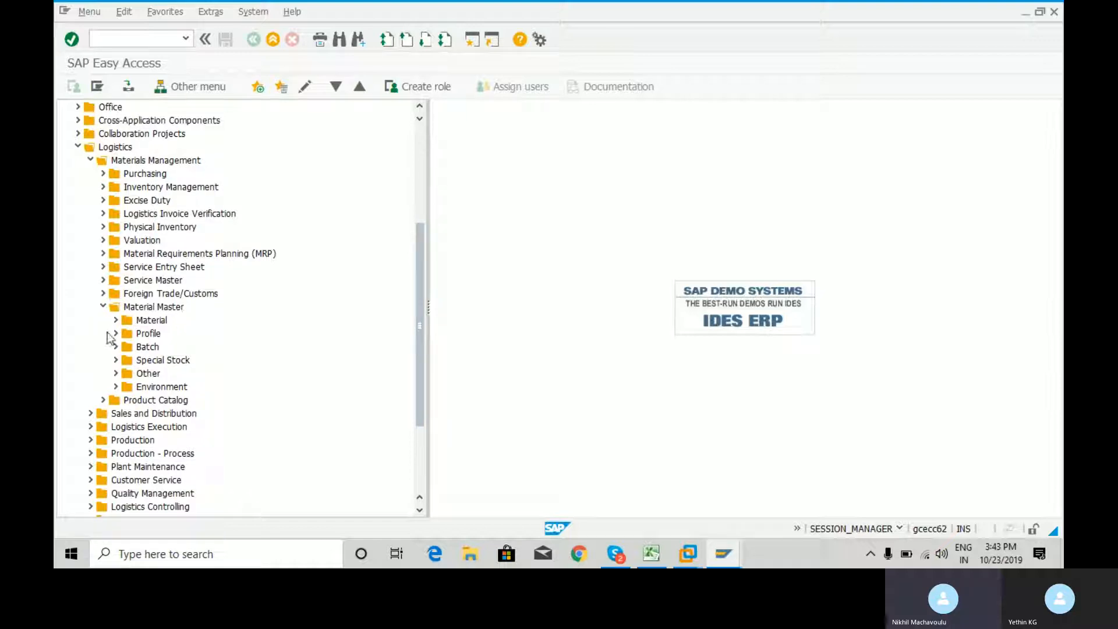
left_click(116, 321)
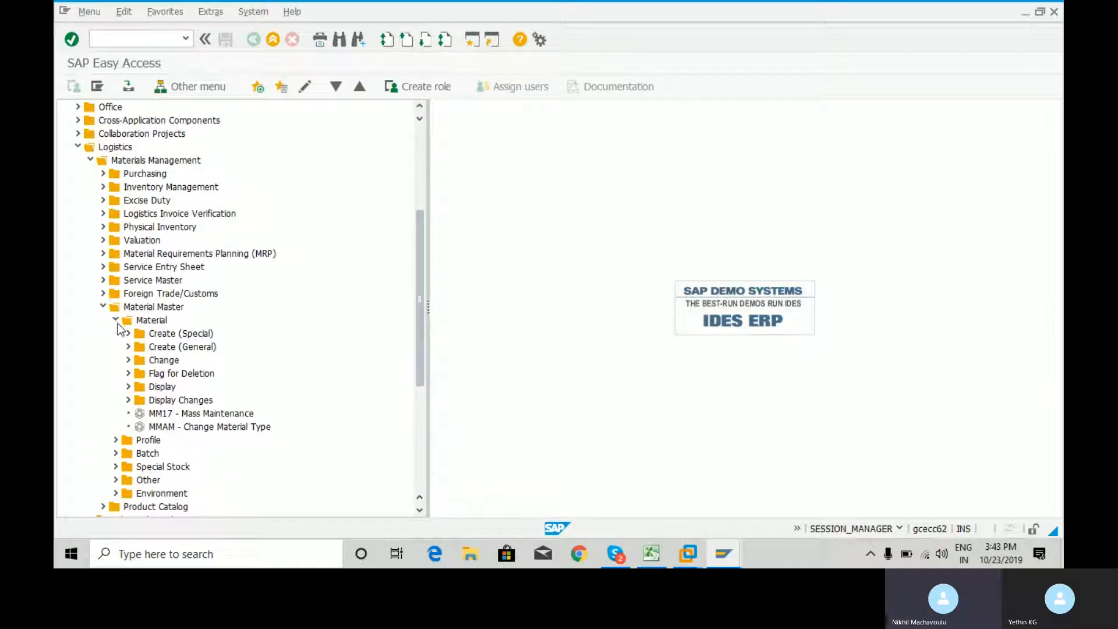
left_click(128, 347)
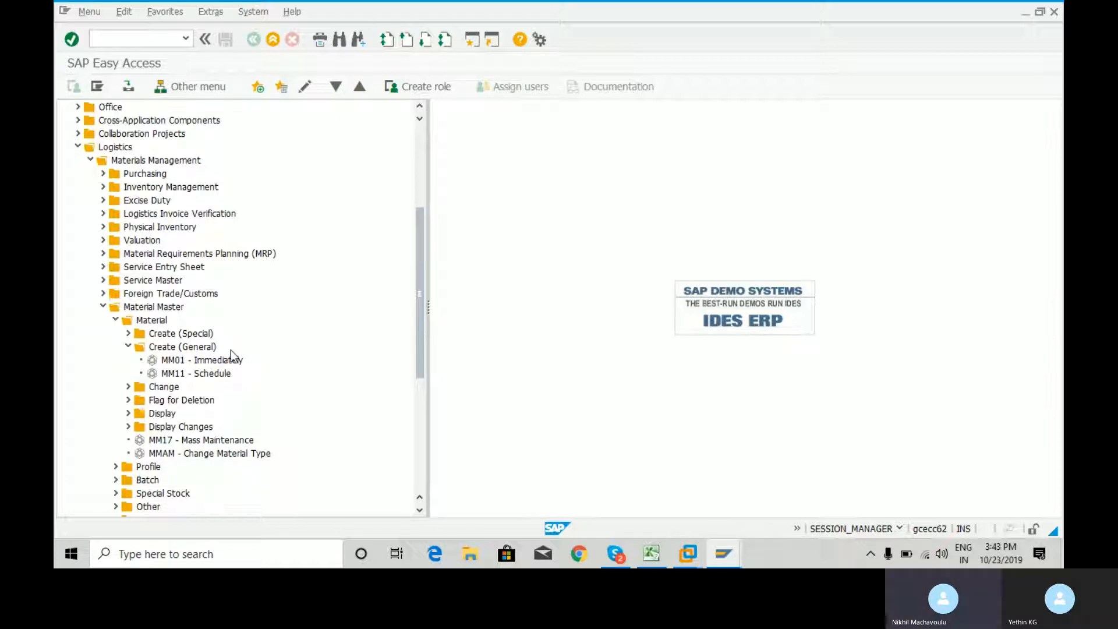
Examine the transactions in the Change, Flag for Deletion and Display folders under Material, collapsing each folder again
left_click(128, 388)
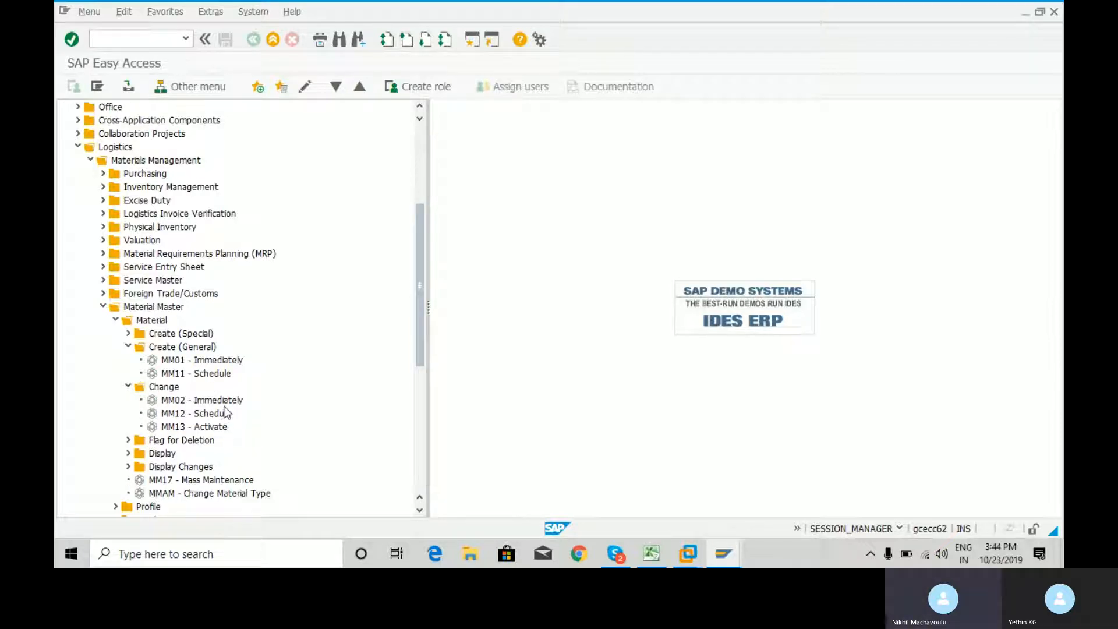
left_click(128, 387)
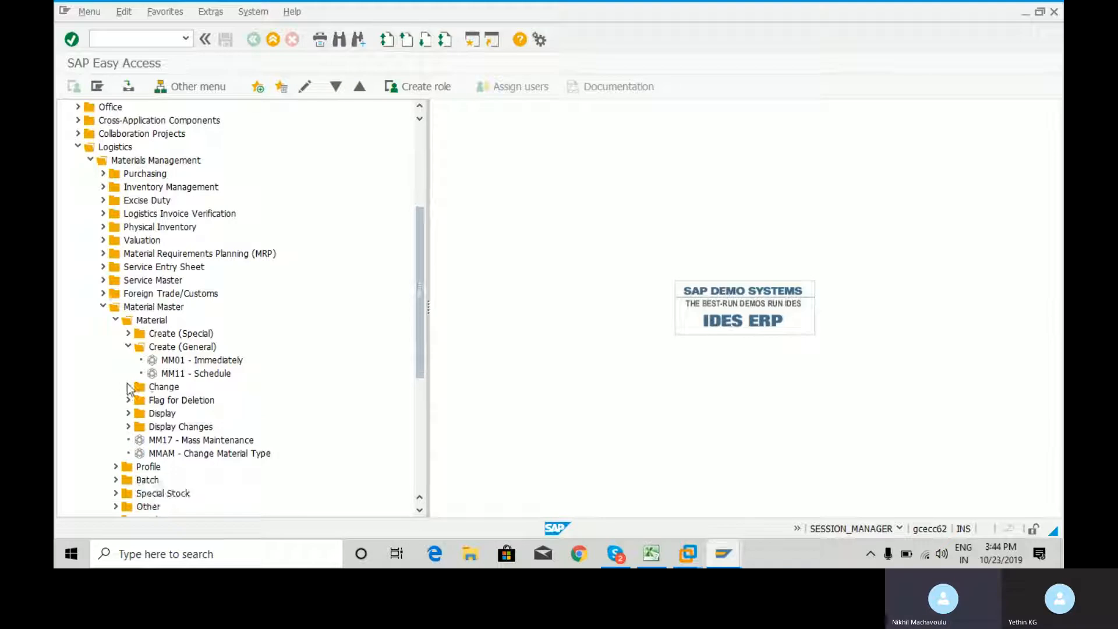
left_click(128, 400)
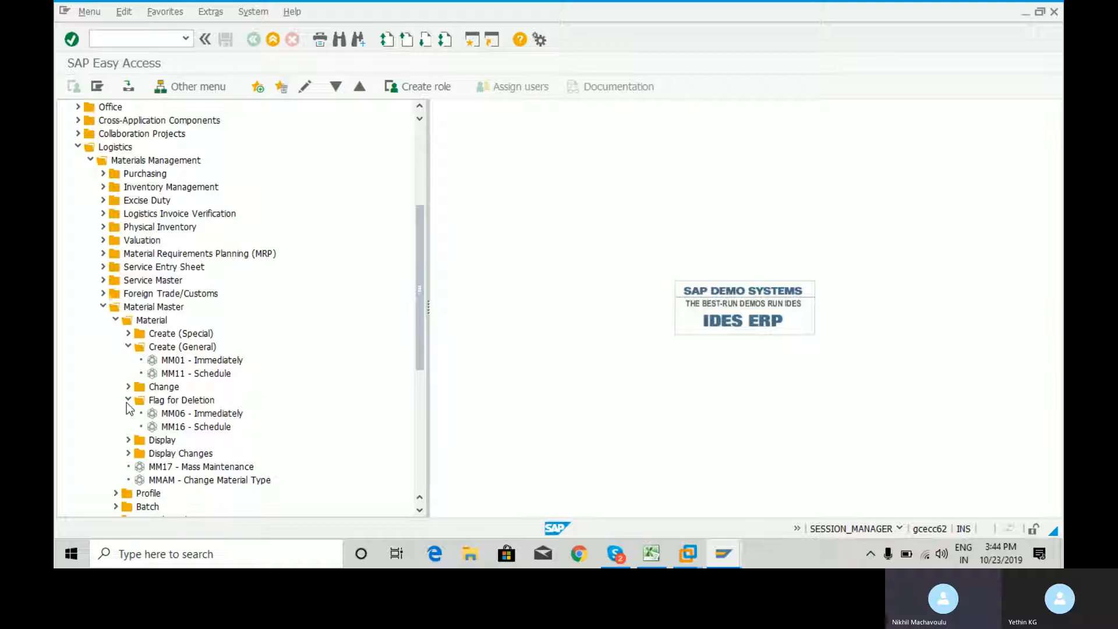
left_click(128, 401)
left_click(129, 414)
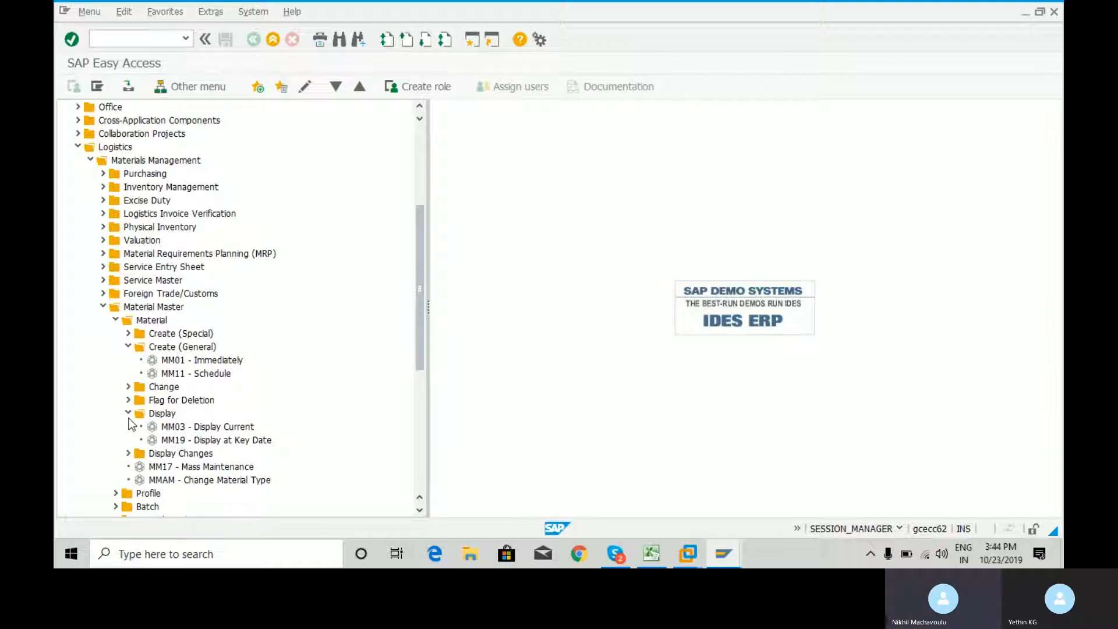
left_click(128, 414)
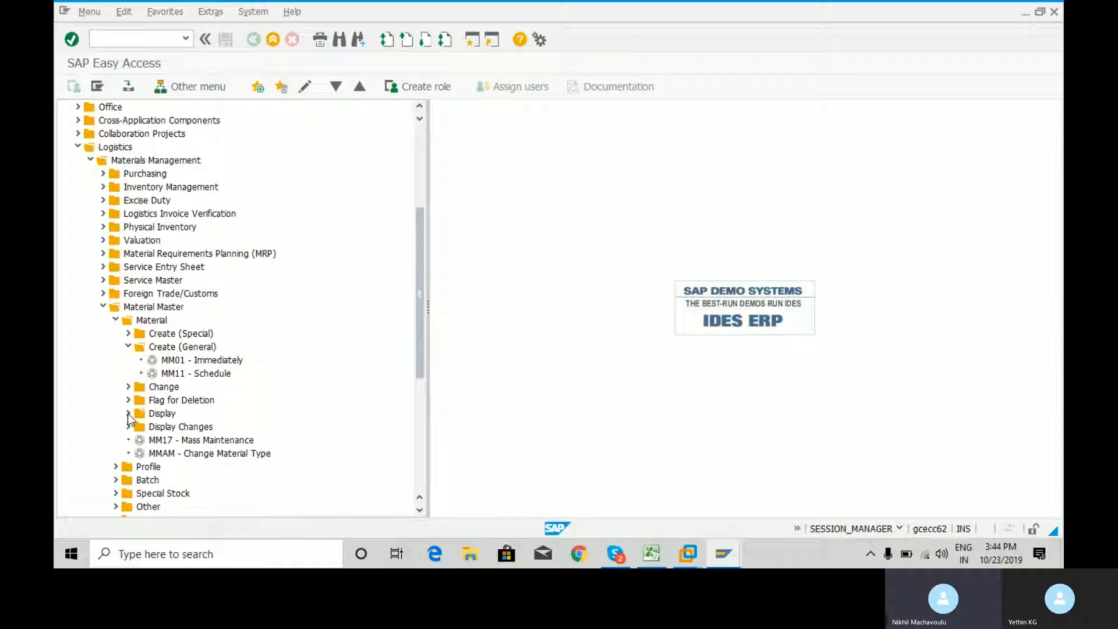
Examine the transactions in the Display Changes and Change folders under Material, collapsing both folders again
left_click(128, 427)
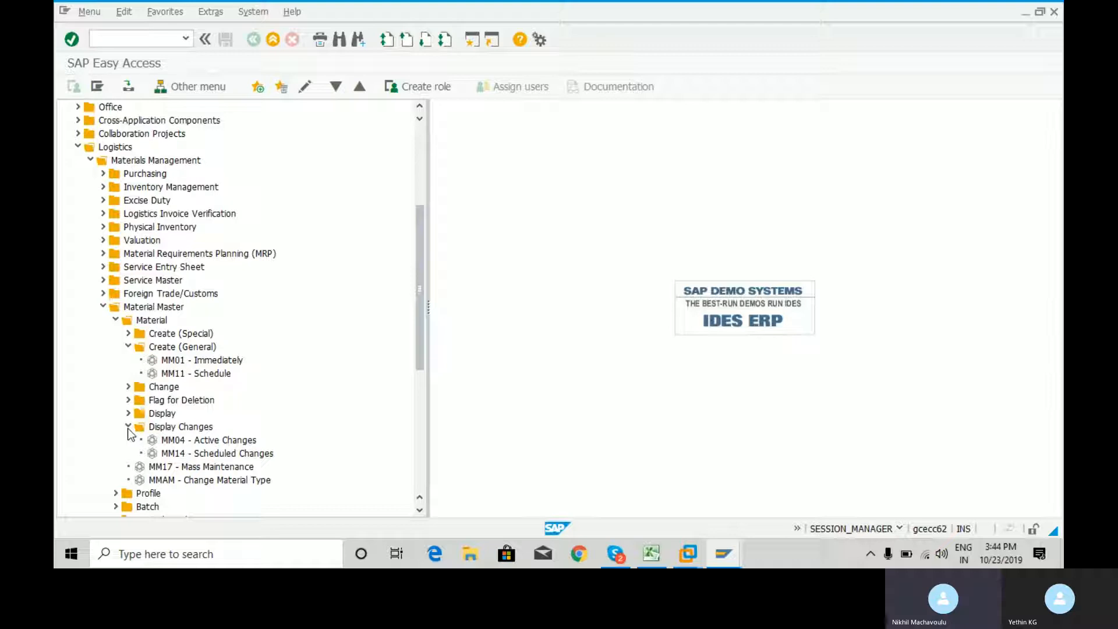
left_click(129, 388)
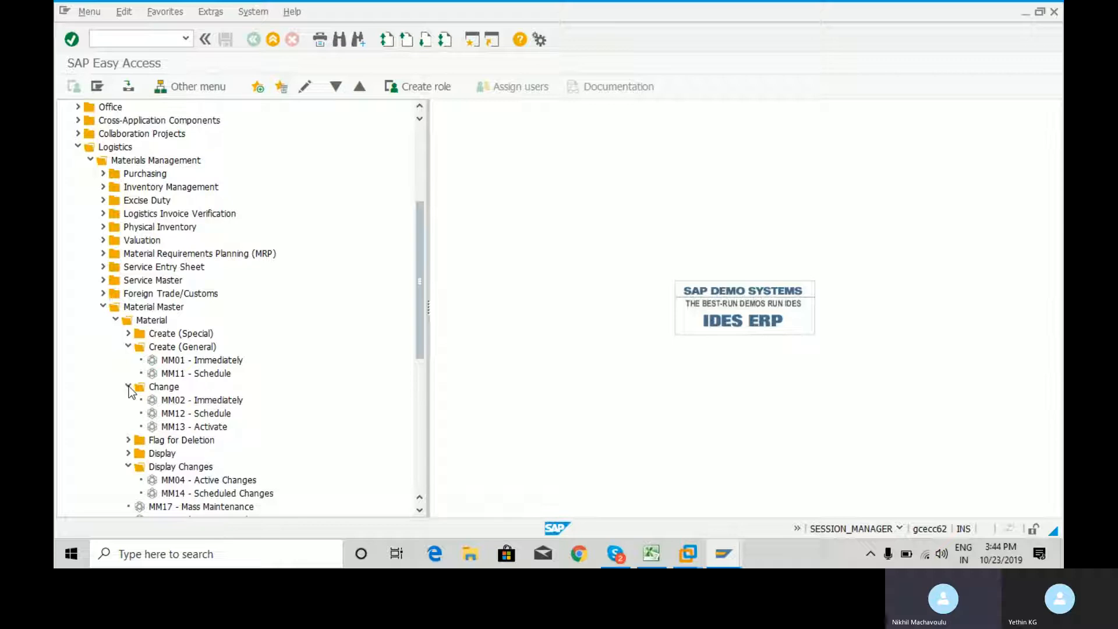
left_click_drag(422, 313, 424, 339)
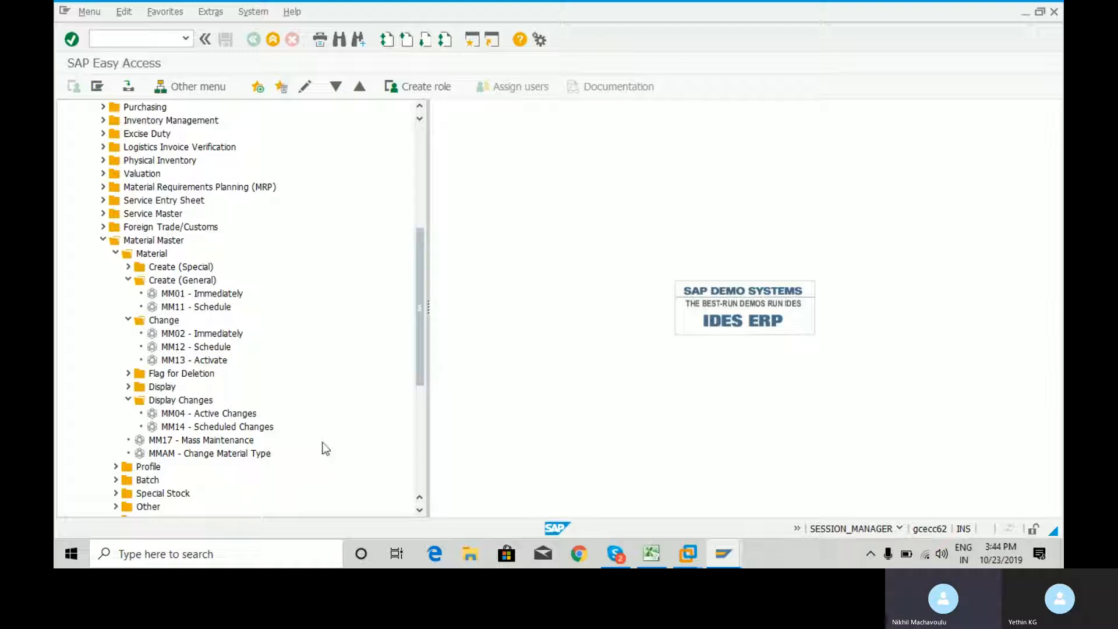
left_click(129, 400)
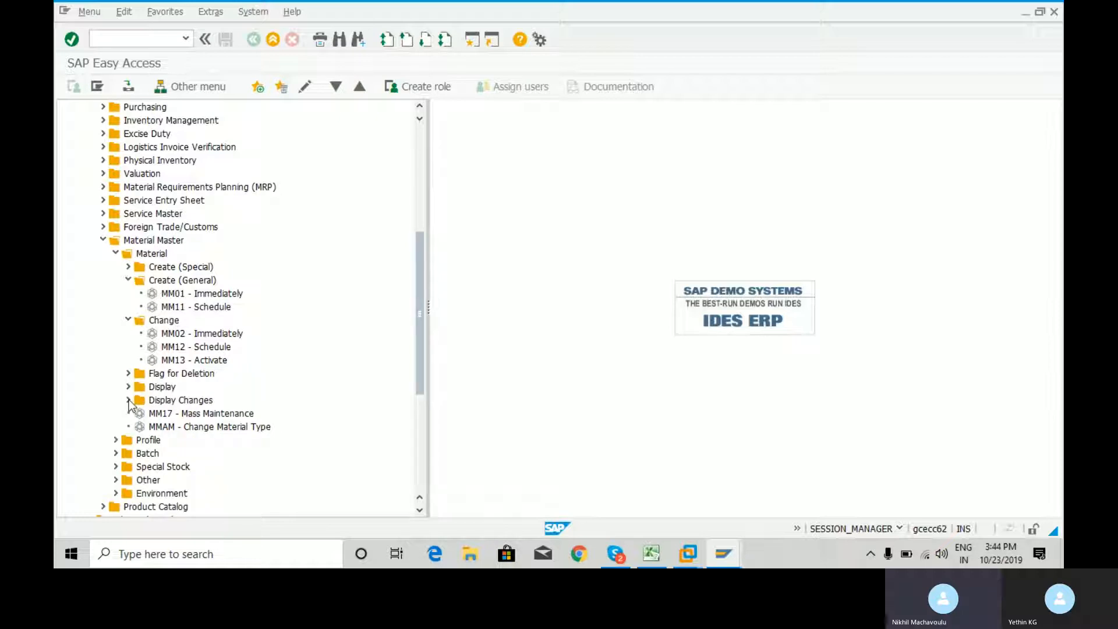
left_click(128, 319)
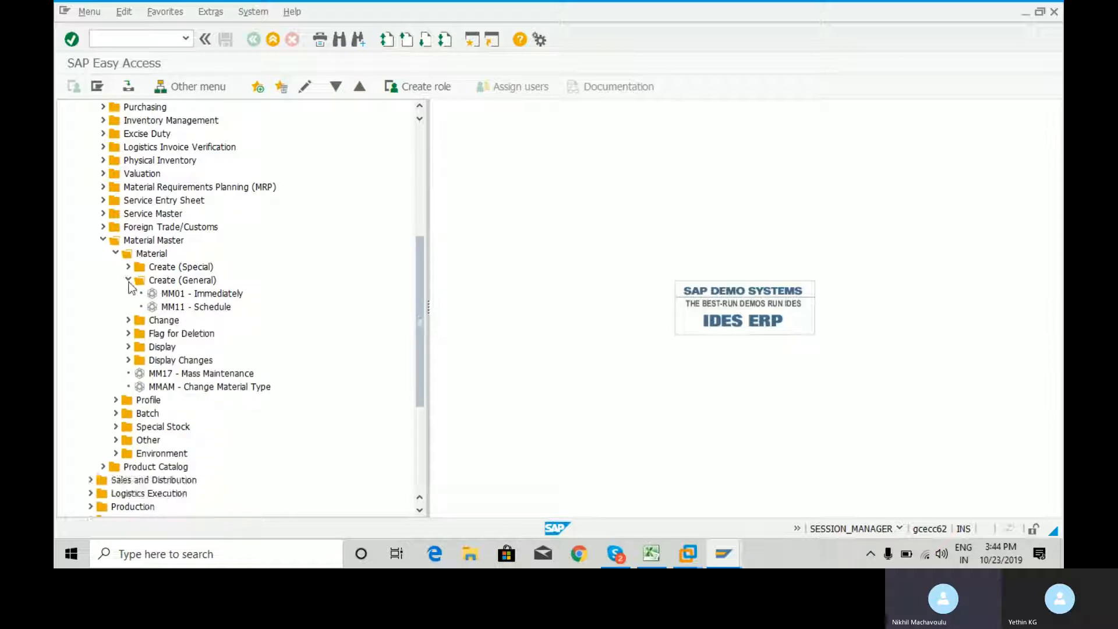
Collapse Create (General), Material, Material Master, Materials Management and Logistics to close the whole Logistics branch of the SAP menu
left_click(129, 280)
left_click(116, 253)
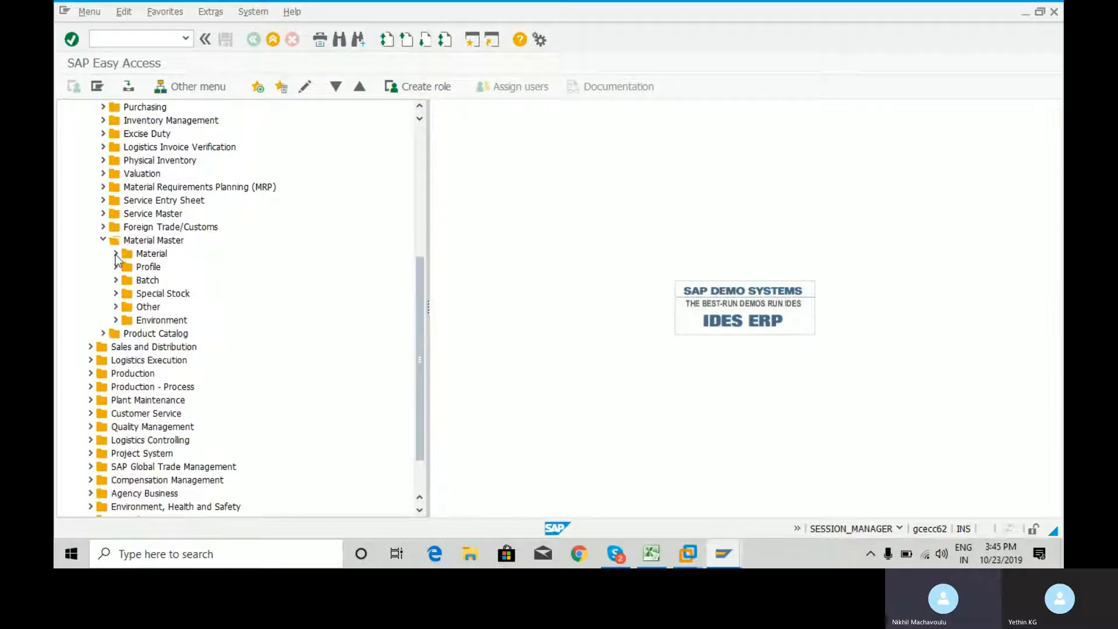
left_click(102, 240)
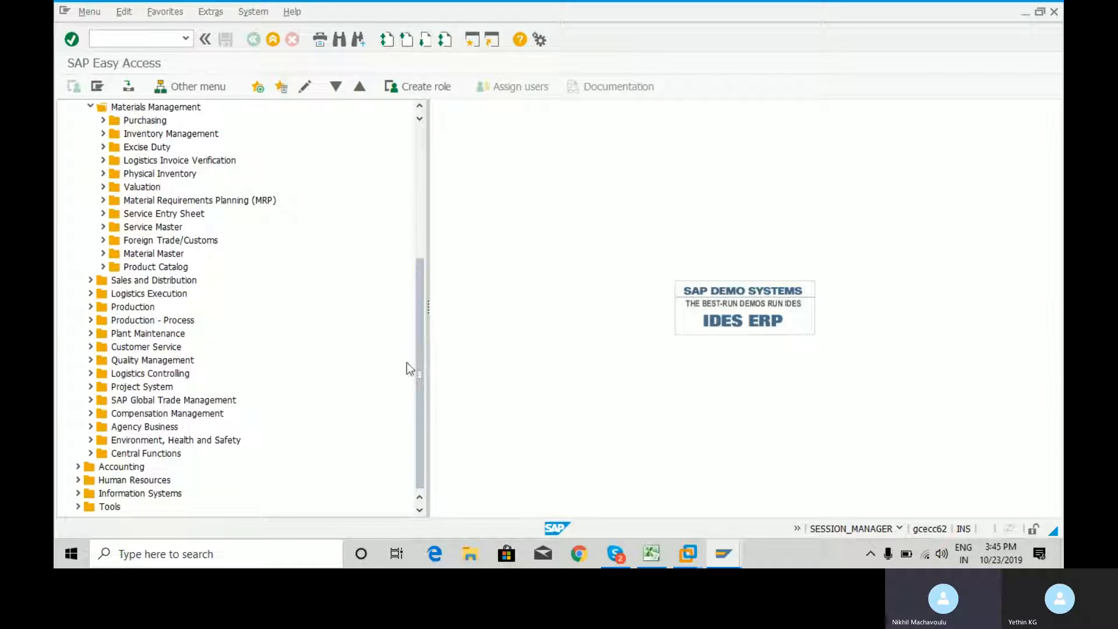
left_click_drag(419, 306, 417, 174)
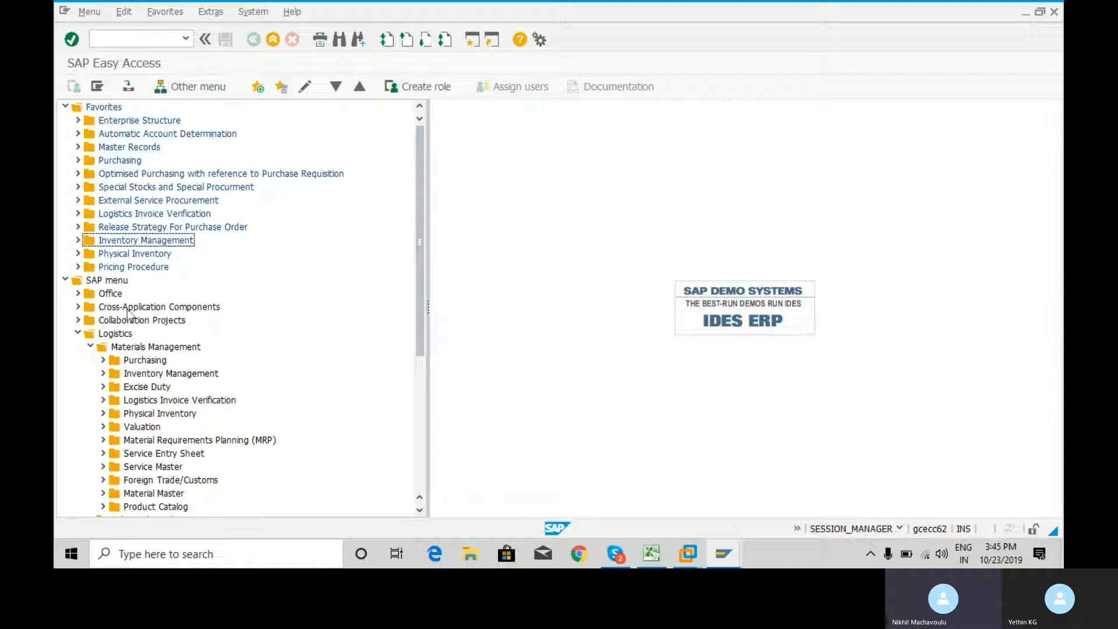
left_click(91, 346)
left_click(77, 334)
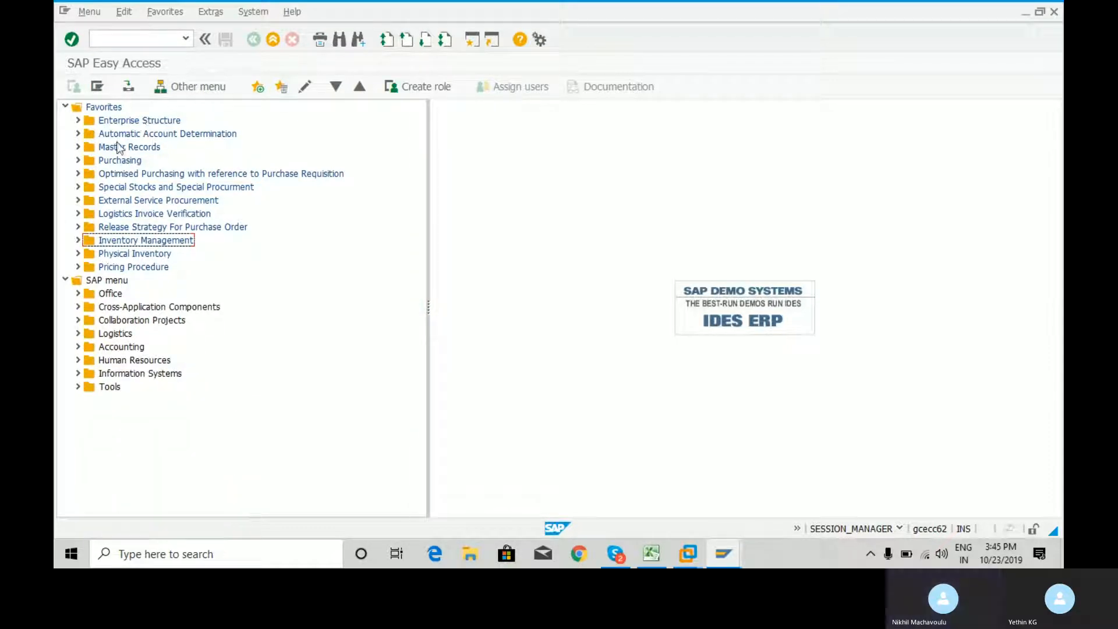
Expand Master Records > Material Master Record in the Favorites and start transaction MM01 - Create Material
left_click(78, 147)
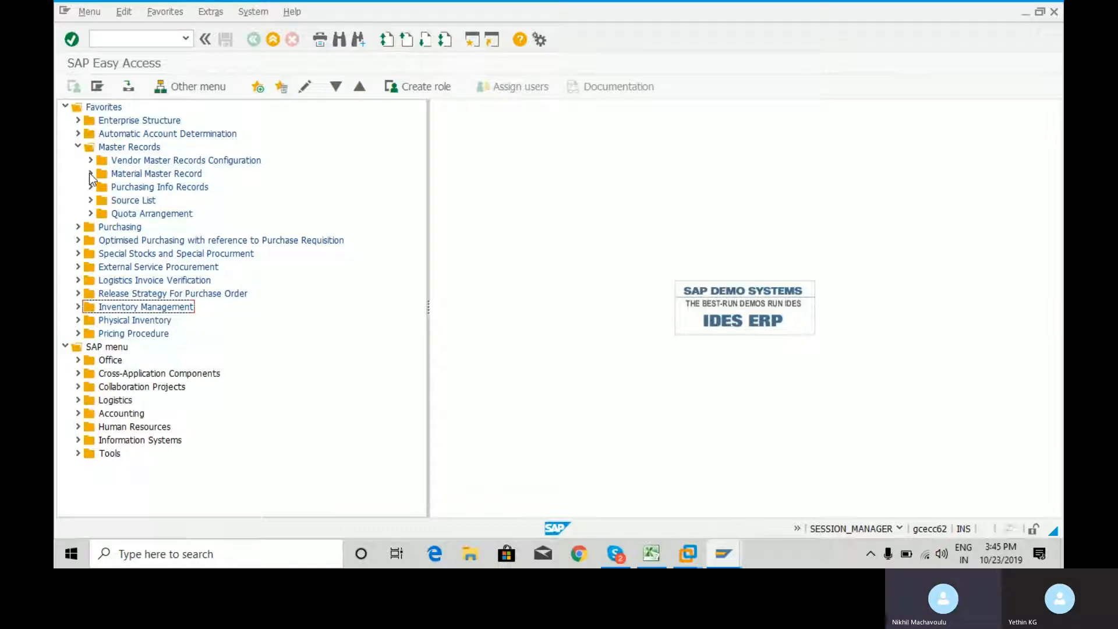
left_click(90, 173)
left_click(133, 189)
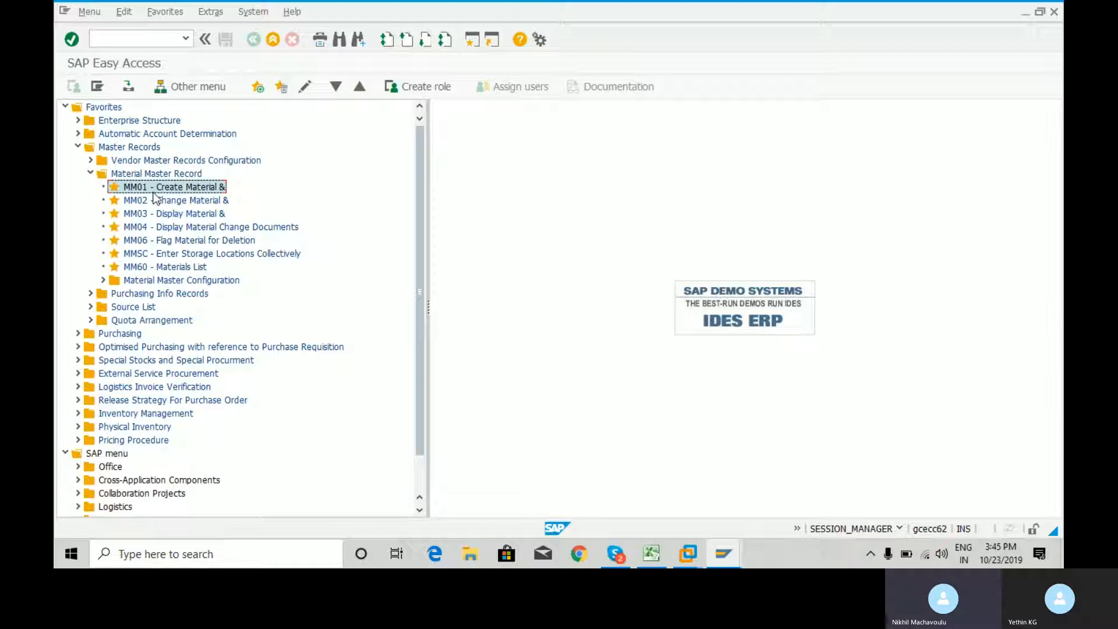
left_click(140, 41)
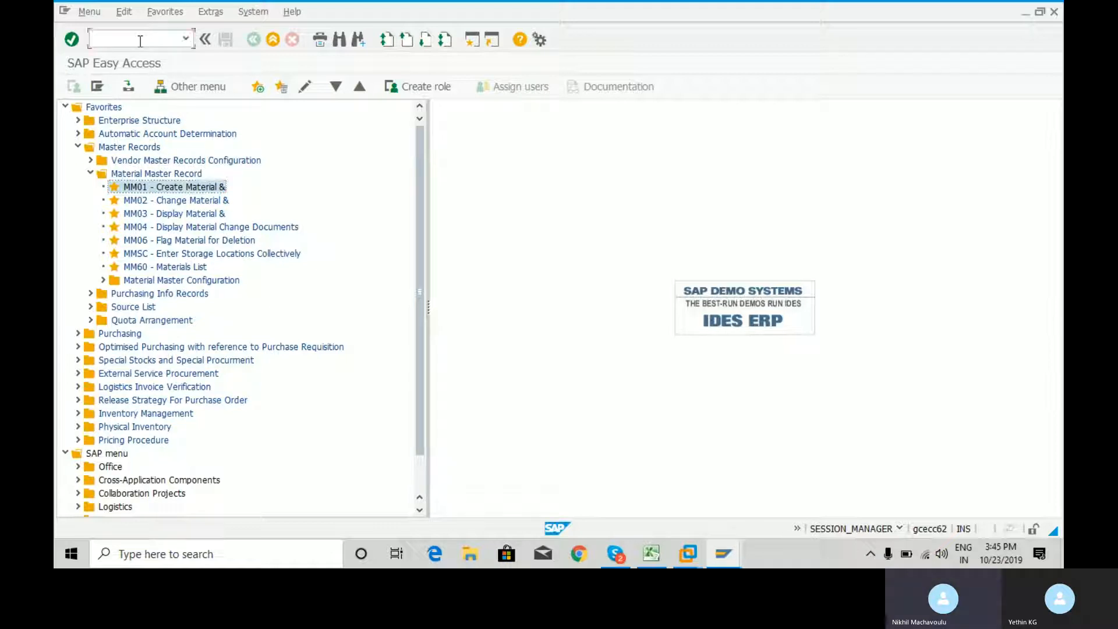
left_click(198, 187)
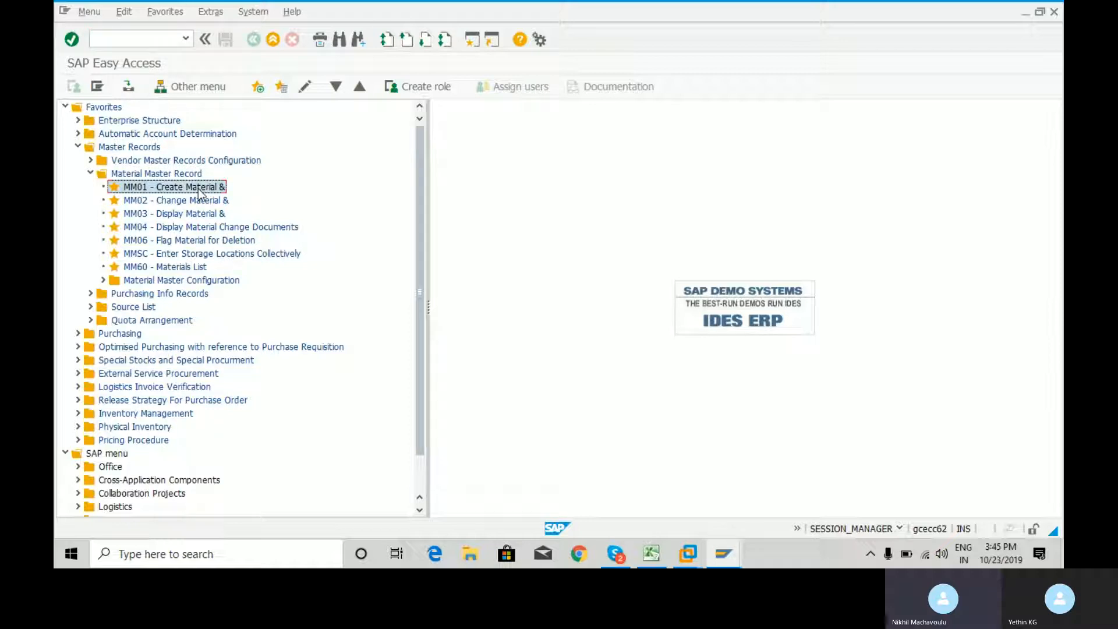
key("Return")
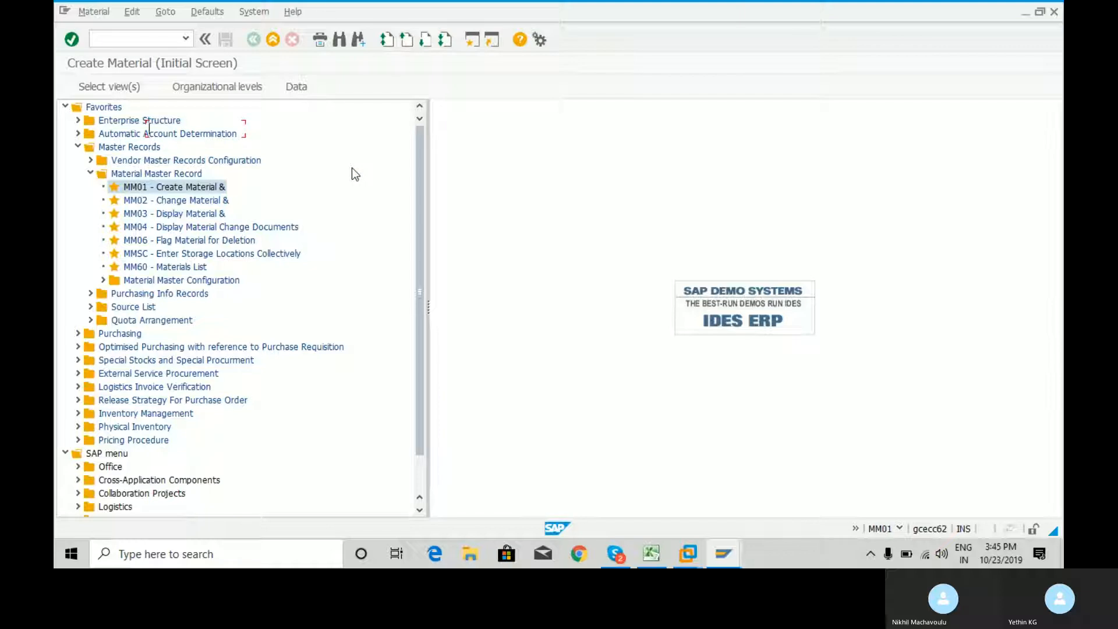
Set the new material's industry sector to Mechanical Engineering
key("Tab")
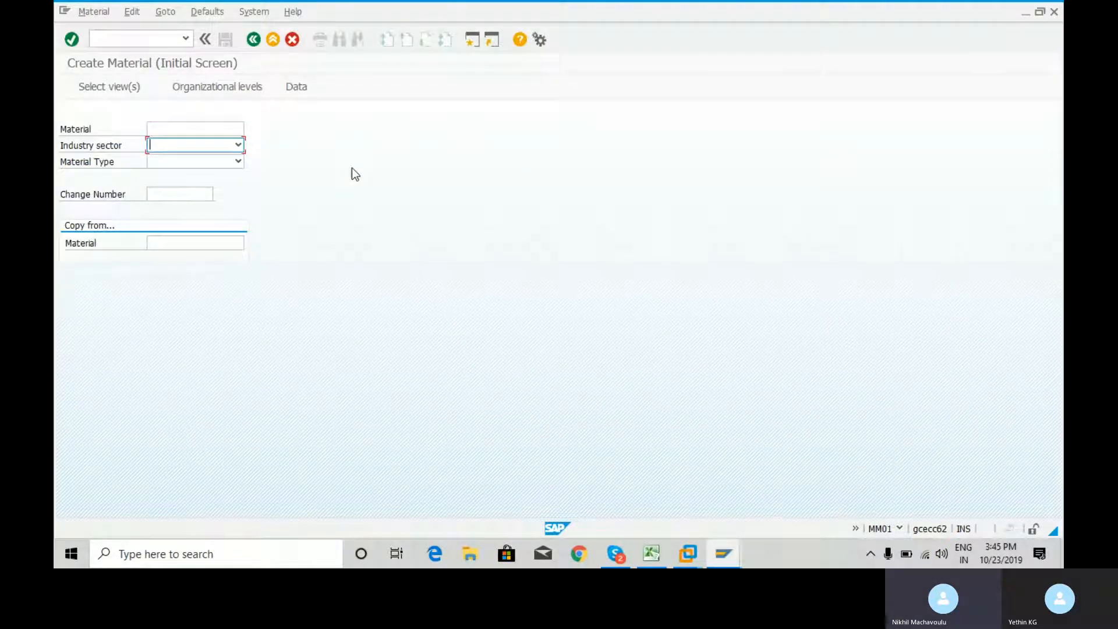
left_click(239, 145)
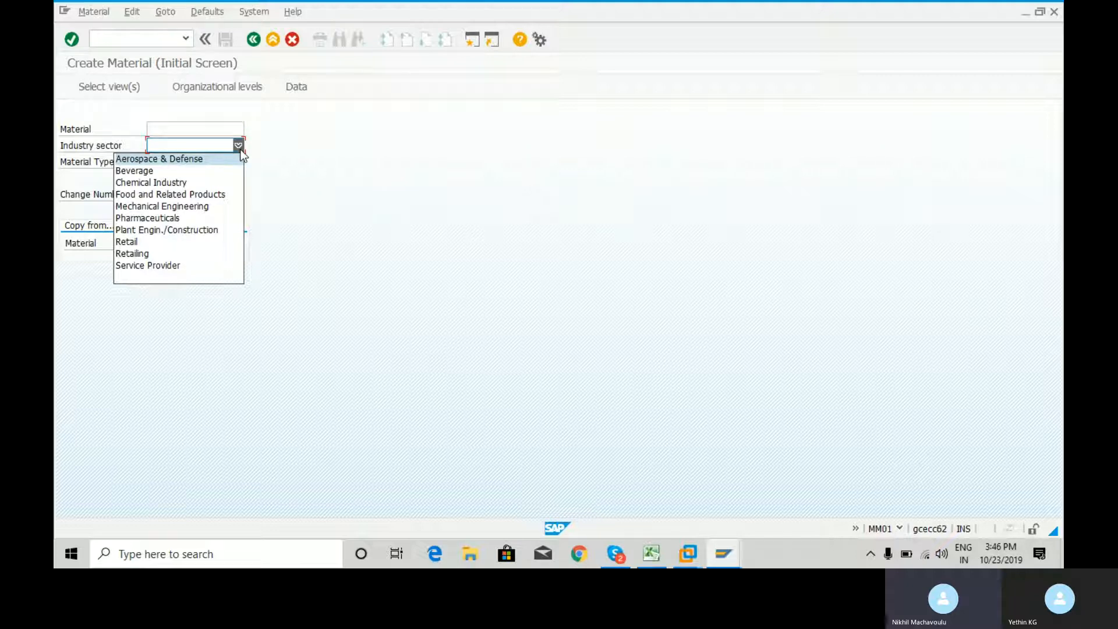
key("Down")
key("Down")
key("Down")
key("Down")
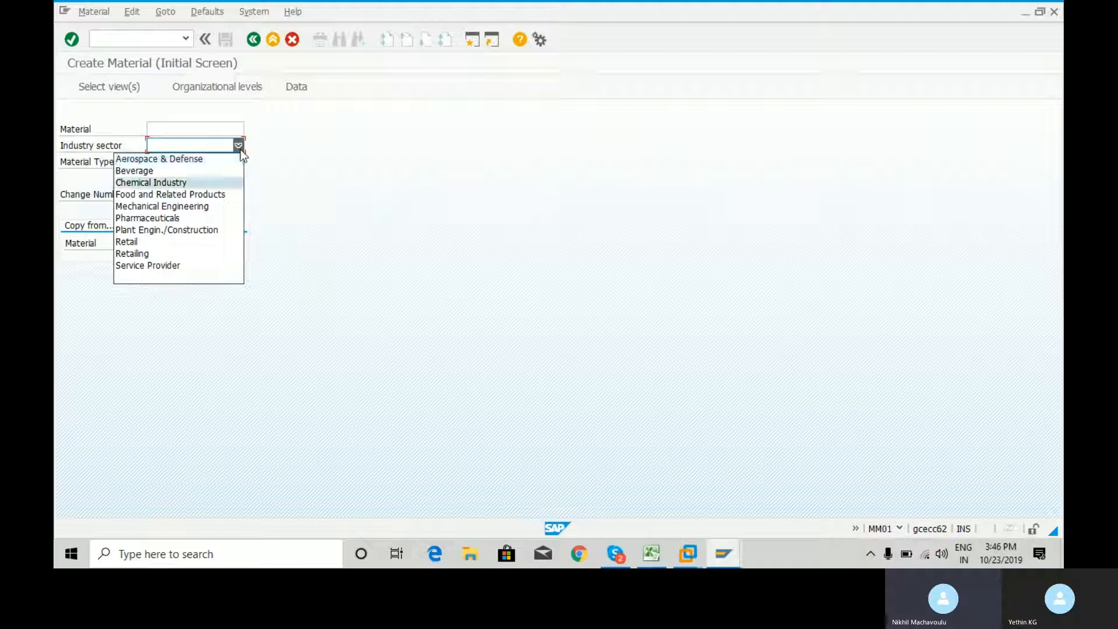
key("Return")
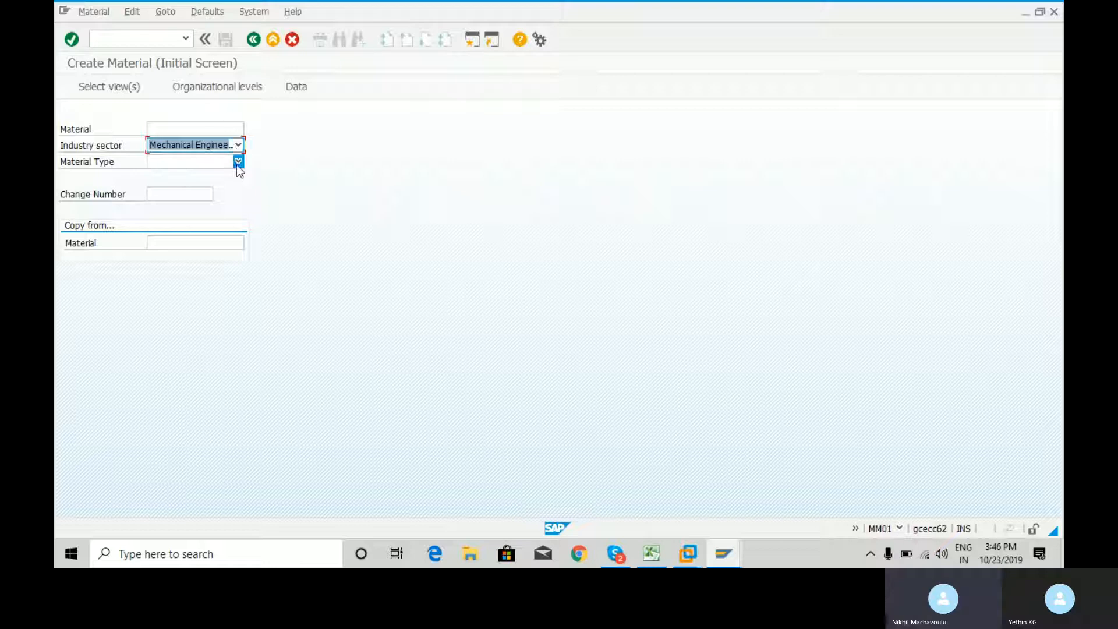
Set the material type to Finished product and proceed to the view selection
left_click(238, 162)
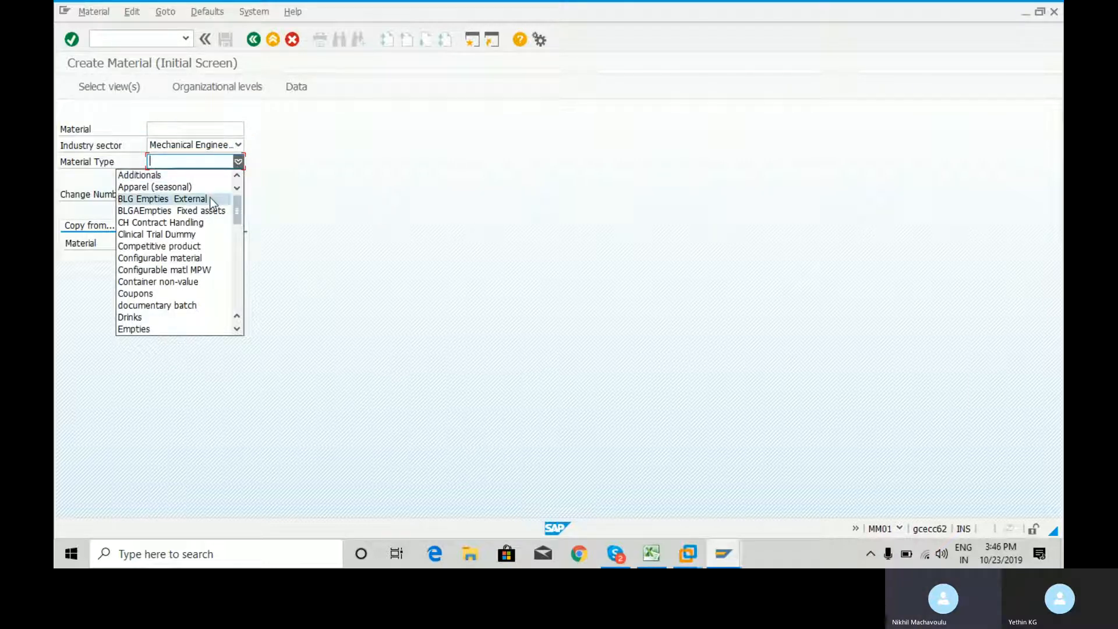
key("f")
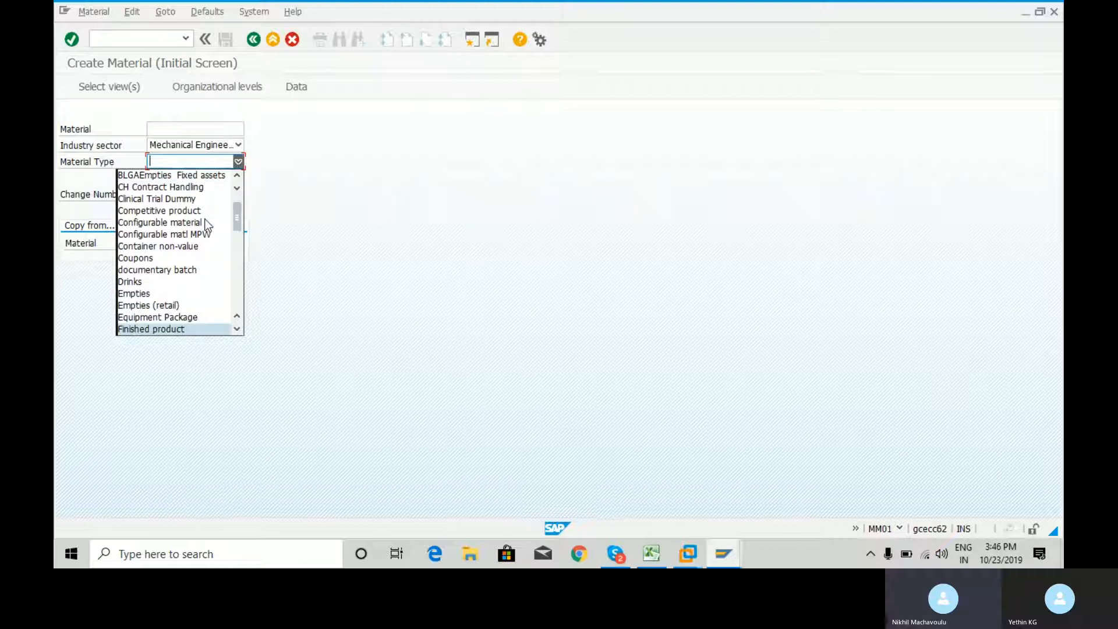
key("f")
key("Up")
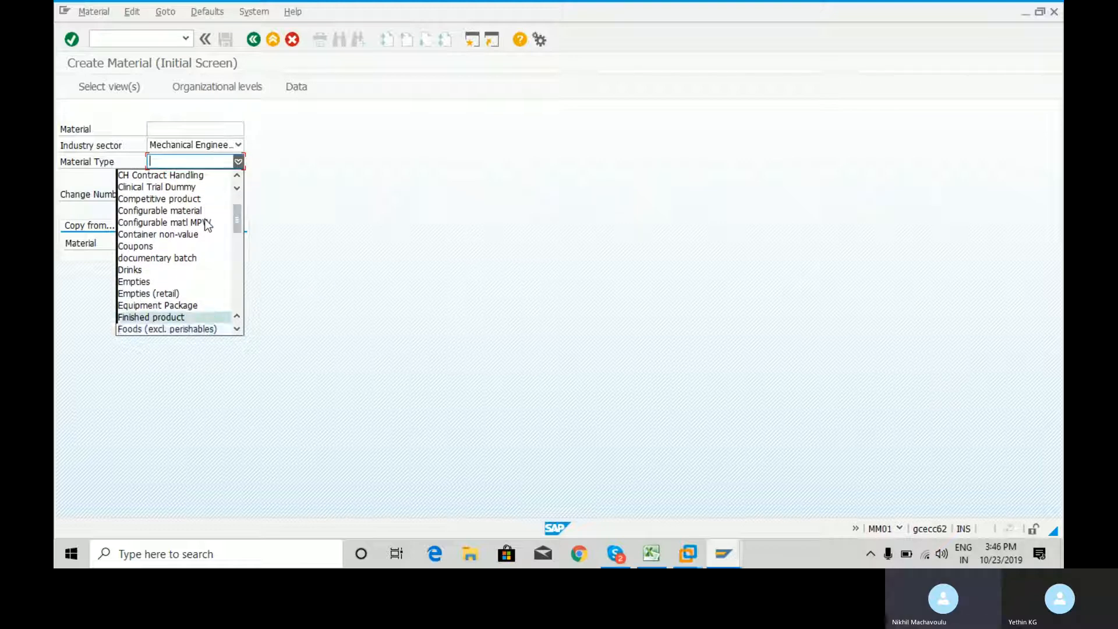
key("Return")
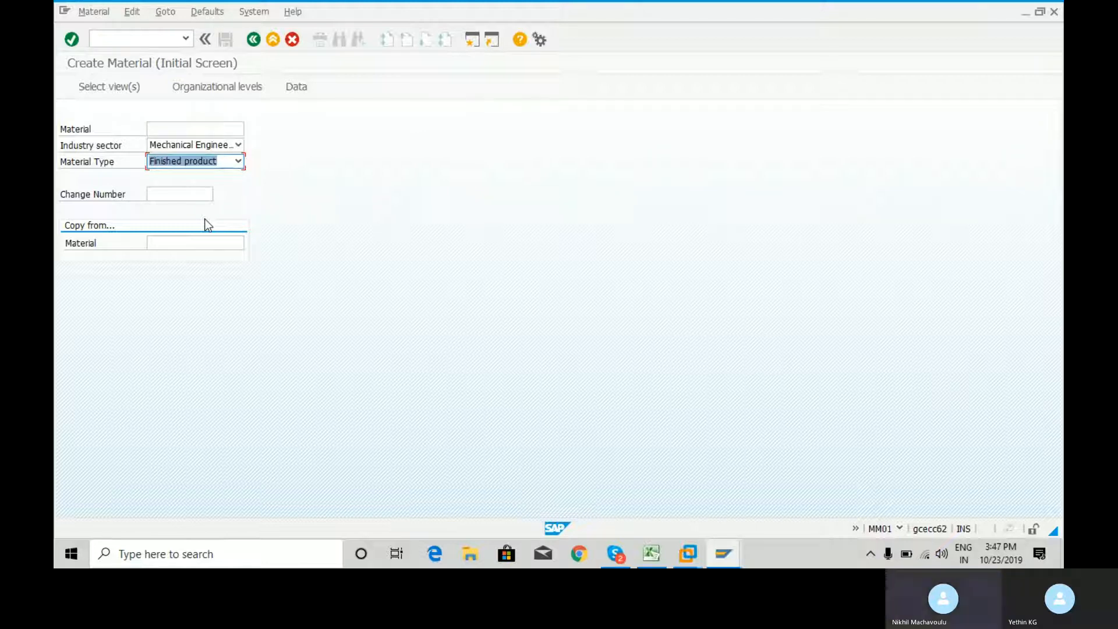
key("Return")
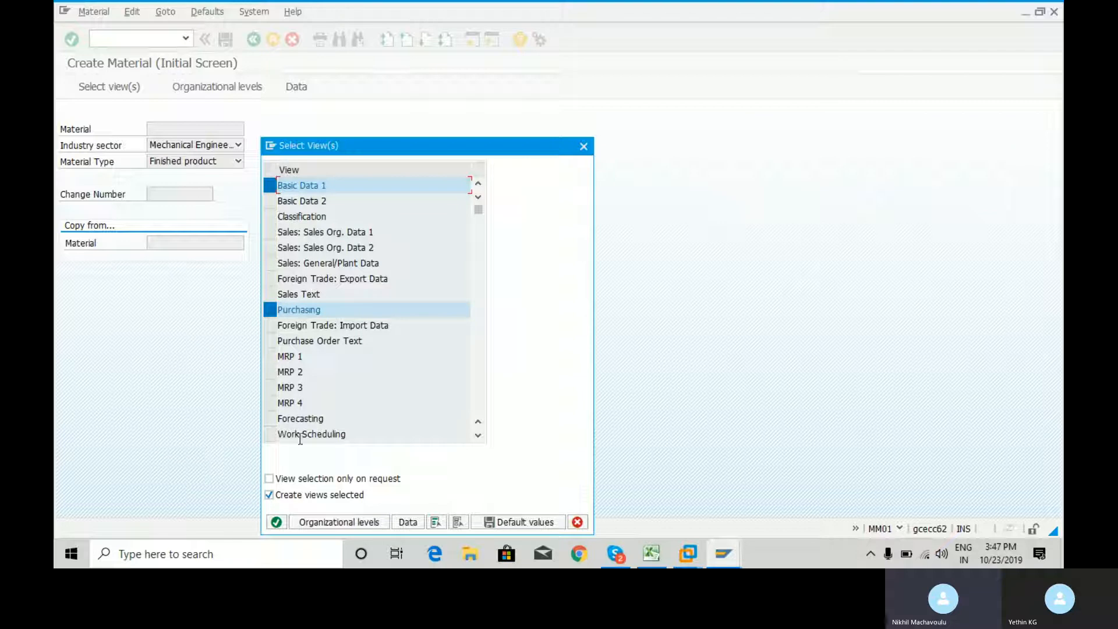
Examine the views offered for the material, from Basic Data 1 down to Costing 2, and return to the start of the list
left_click(478, 436)
left_click(477, 436)
left_click(477, 436)
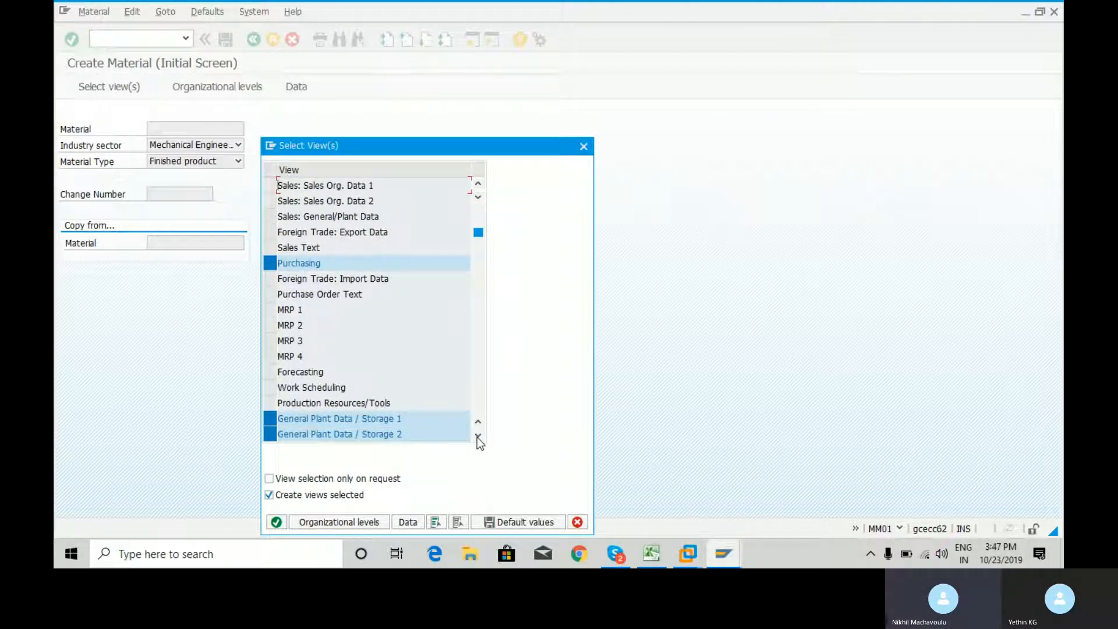
left_click(478, 436)
left_click(477, 435)
left_click(477, 436)
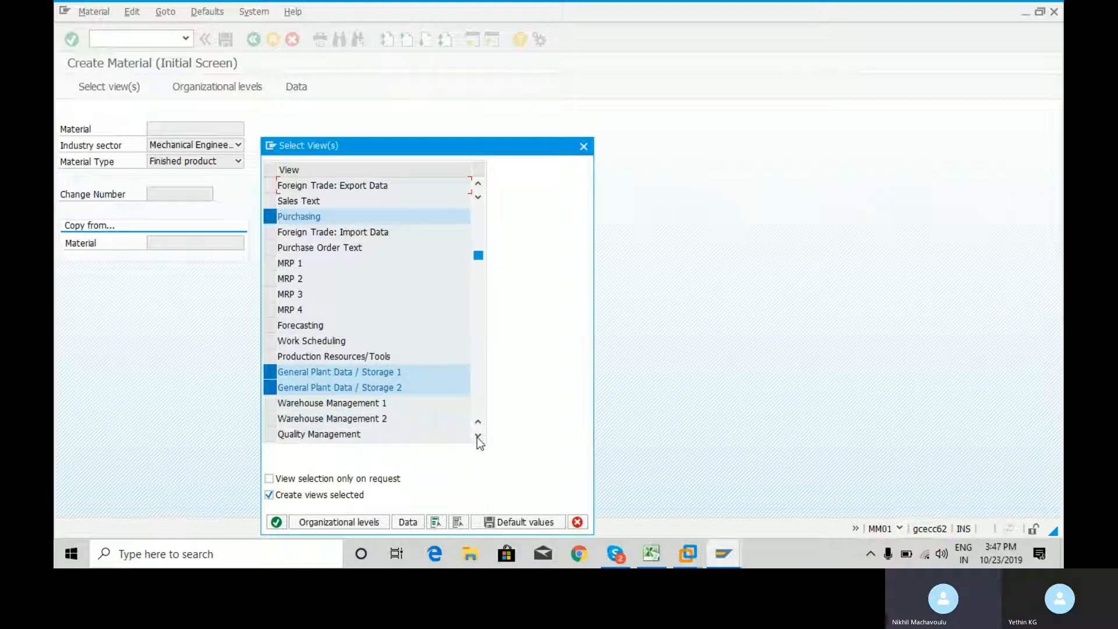
left_click(478, 436)
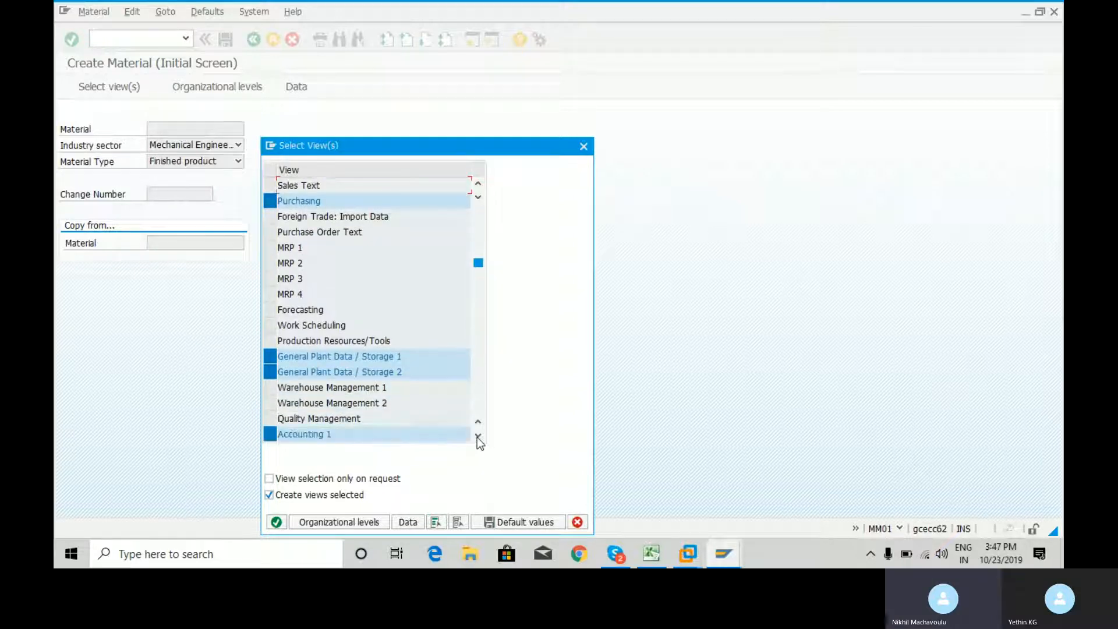
left_click(477, 436)
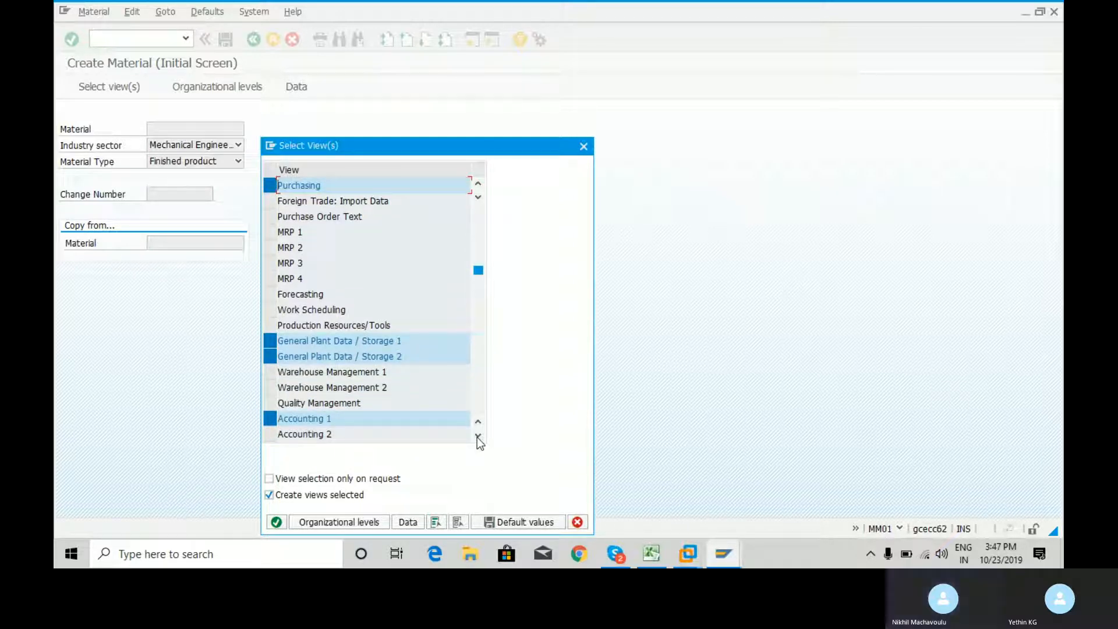
left_click(477, 436)
left_click(477, 435)
left_click(477, 435)
left_click(478, 435)
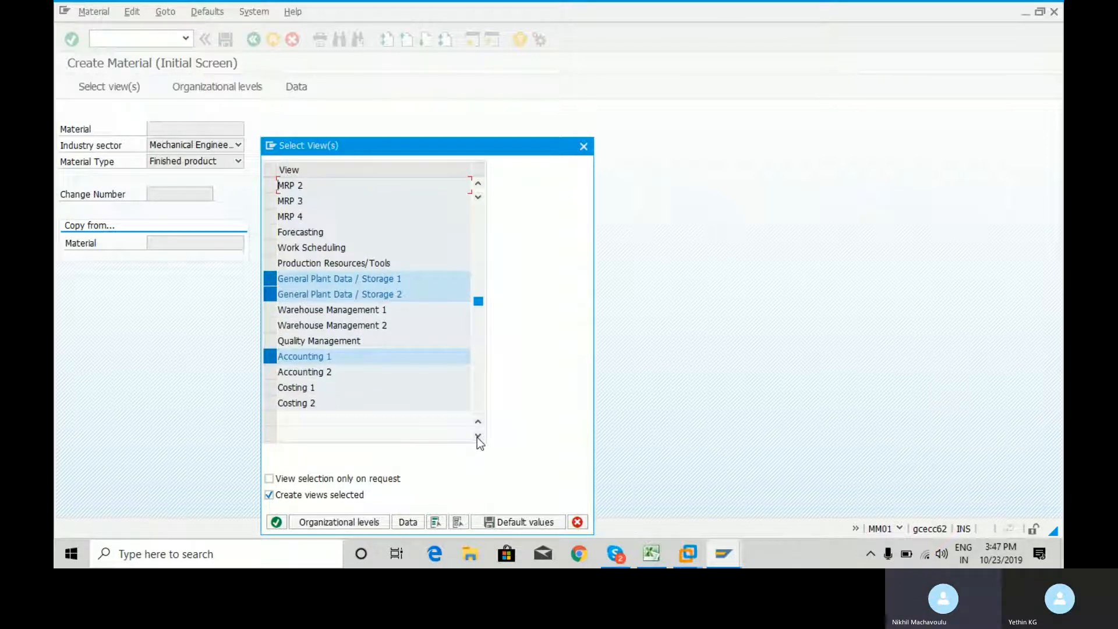
left_click(478, 437)
left_click(477, 437)
left_click_drag(478, 318, 476, 186)
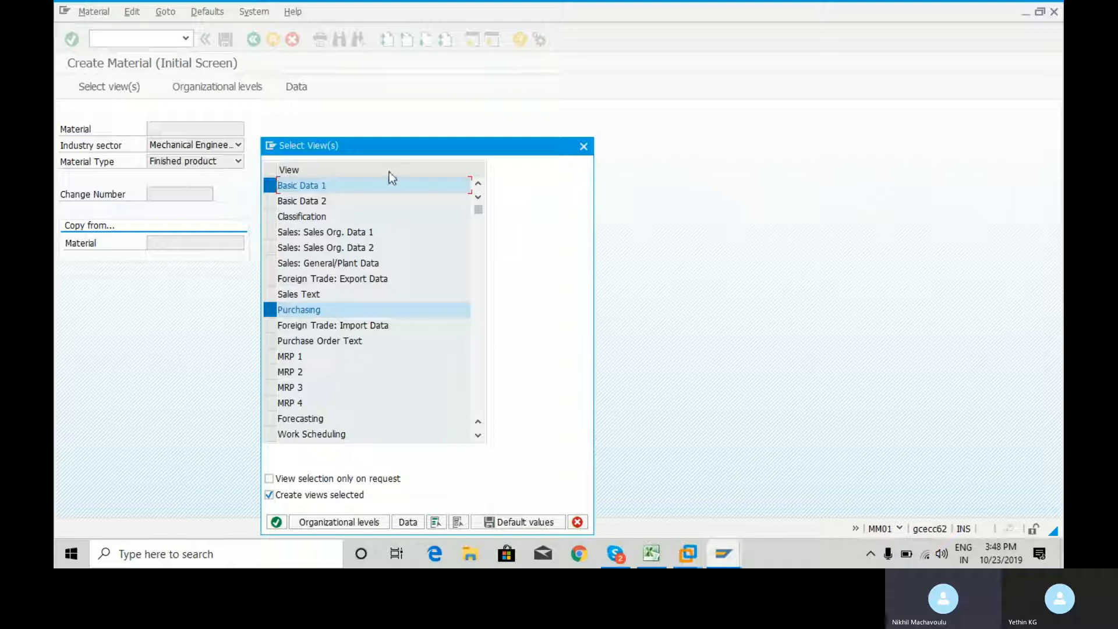
Deselect the Basic Data 1 view and look through the rest of the view list down to Costing 2
left_click(271, 185)
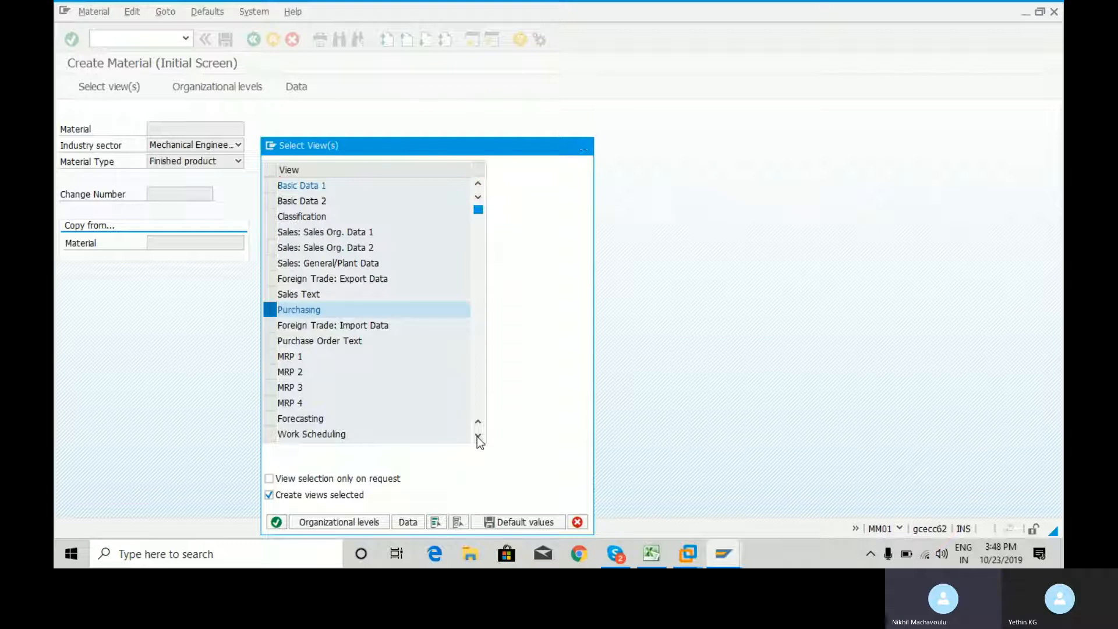
scroll(477, 438, "down", 6)
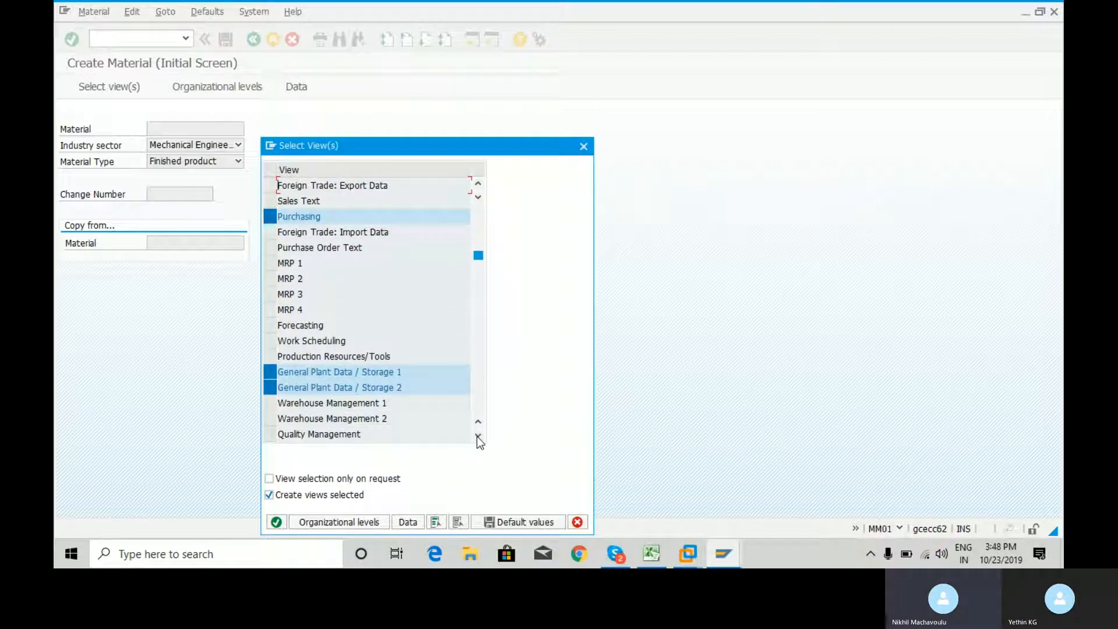
left_click(478, 436)
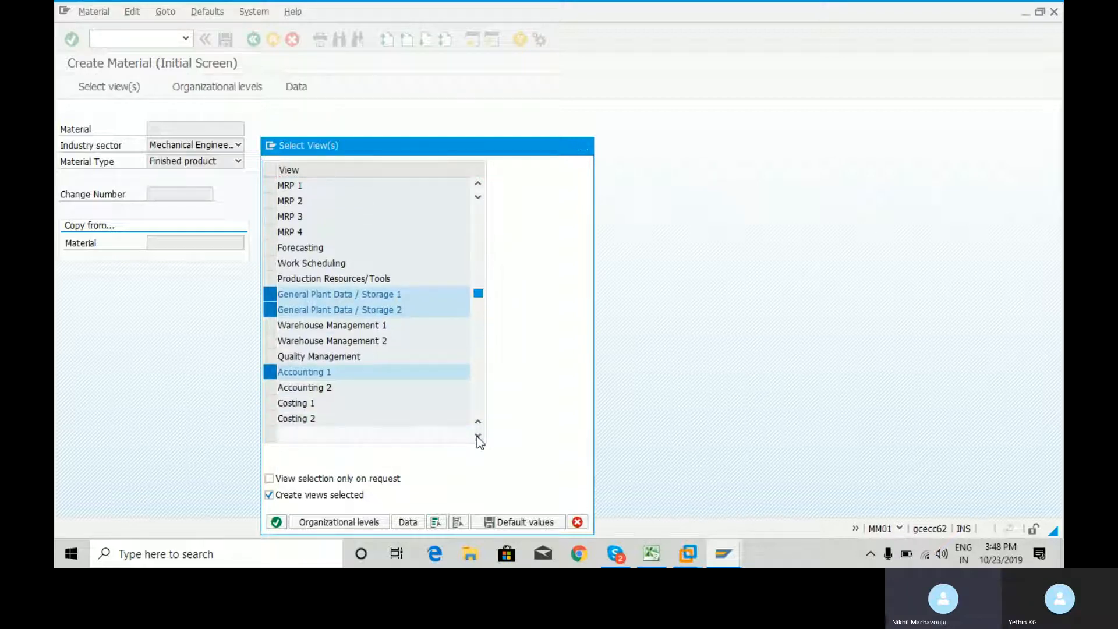
left_click(478, 436)
left_click(478, 436)
left_click(478, 436)
left_click(478, 437)
left_click(477, 436)
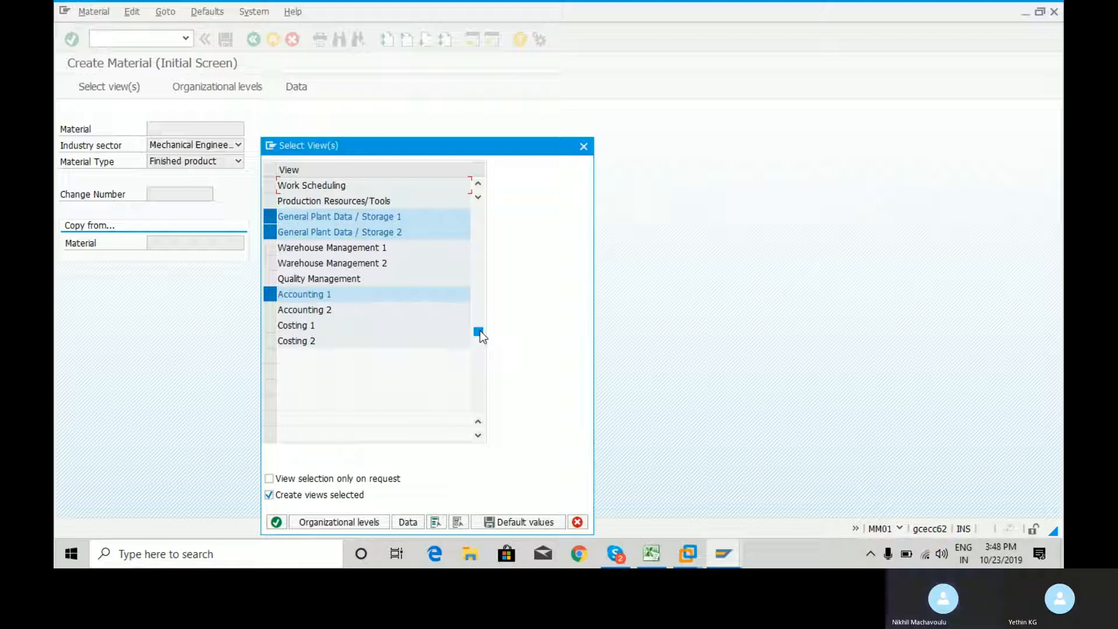
left_click_drag(480, 331, 480, 309)
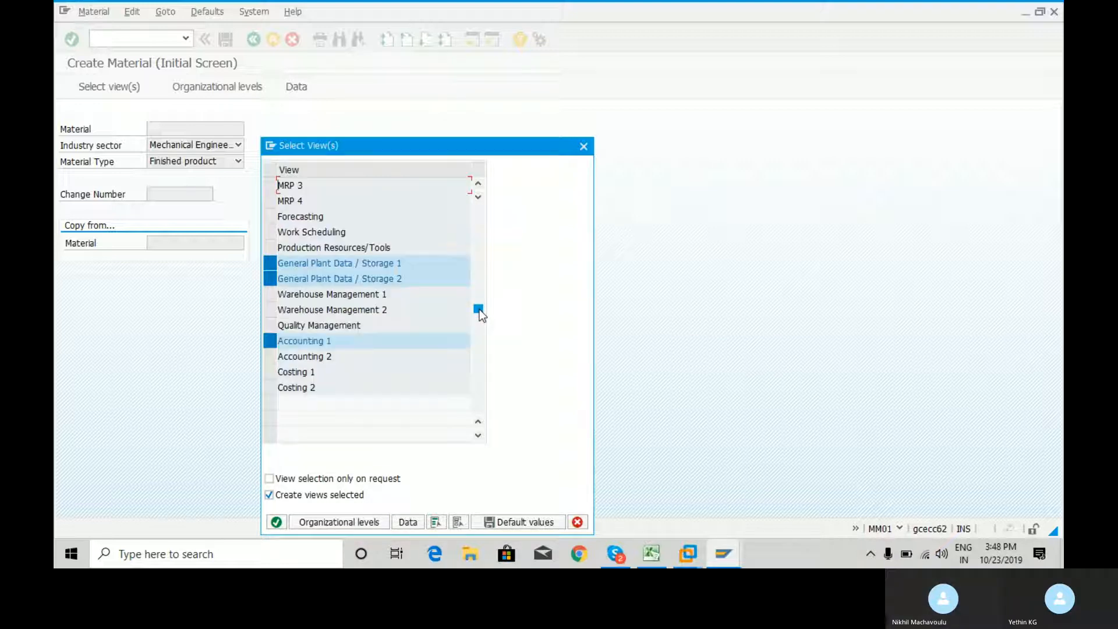
scroll(480, 184, "up", 4)
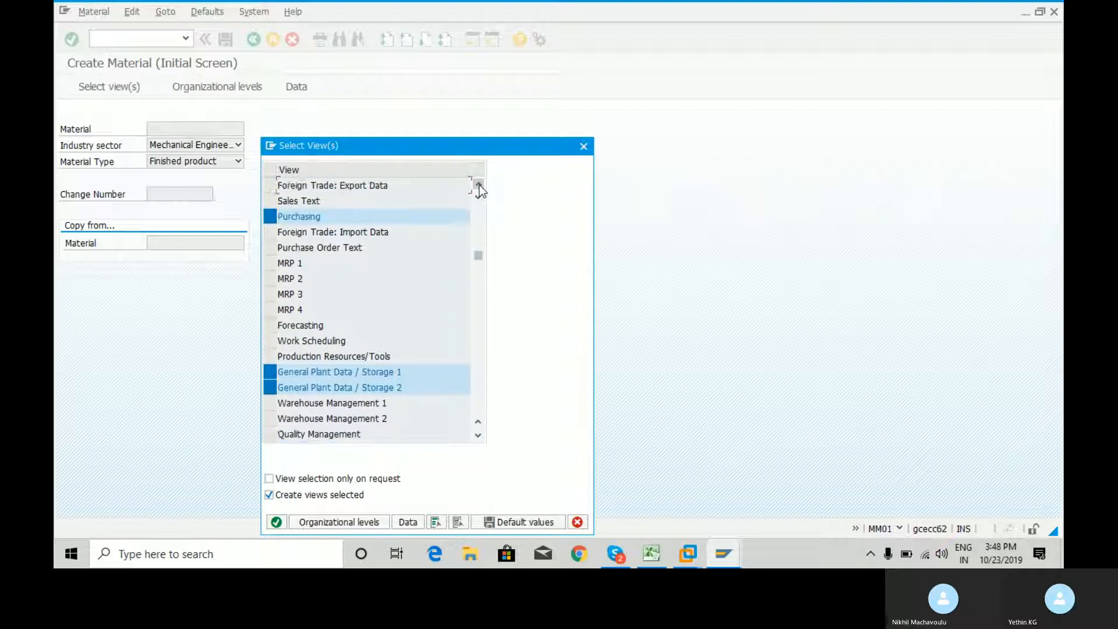
Reselect the Basic Data 1 view and save the current view selection as default values
scroll(480, 184, "up", 1)
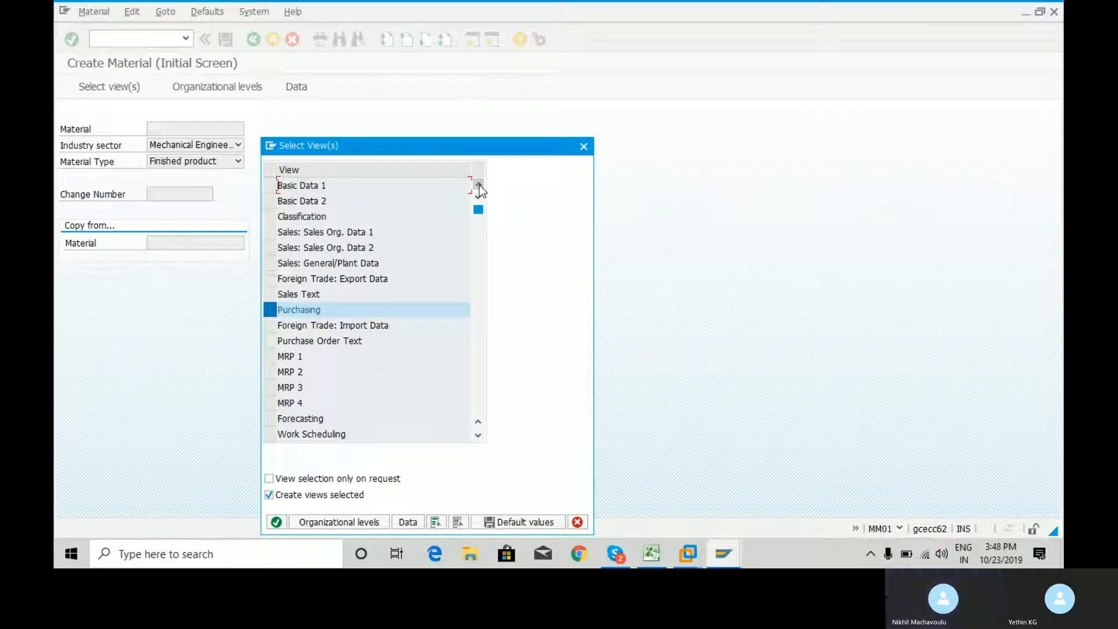
left_click(272, 185)
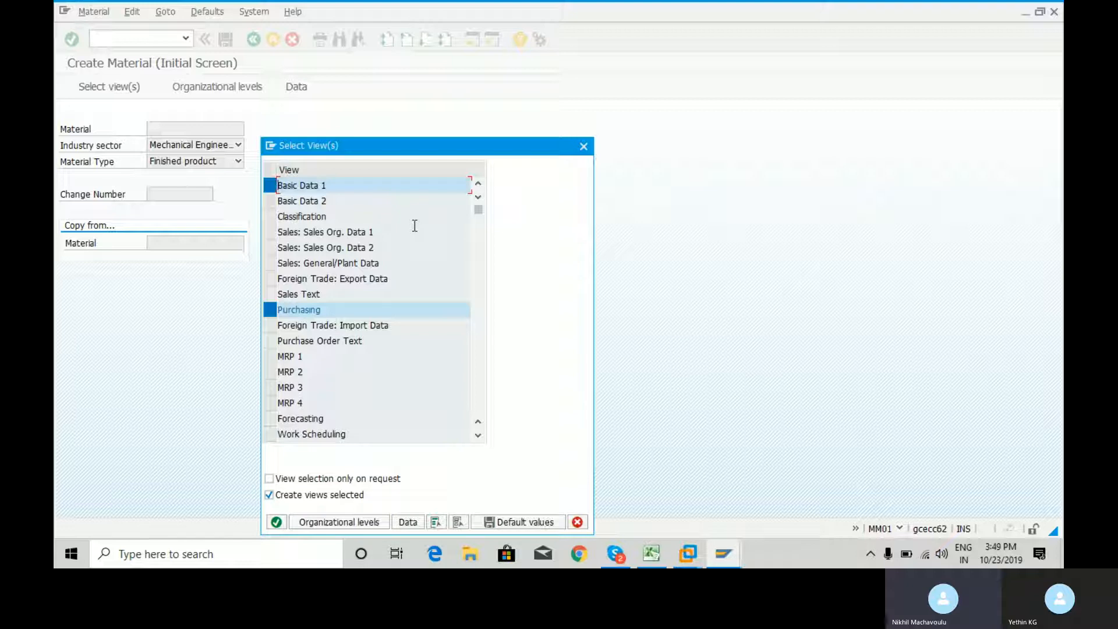
left_click(270, 186)
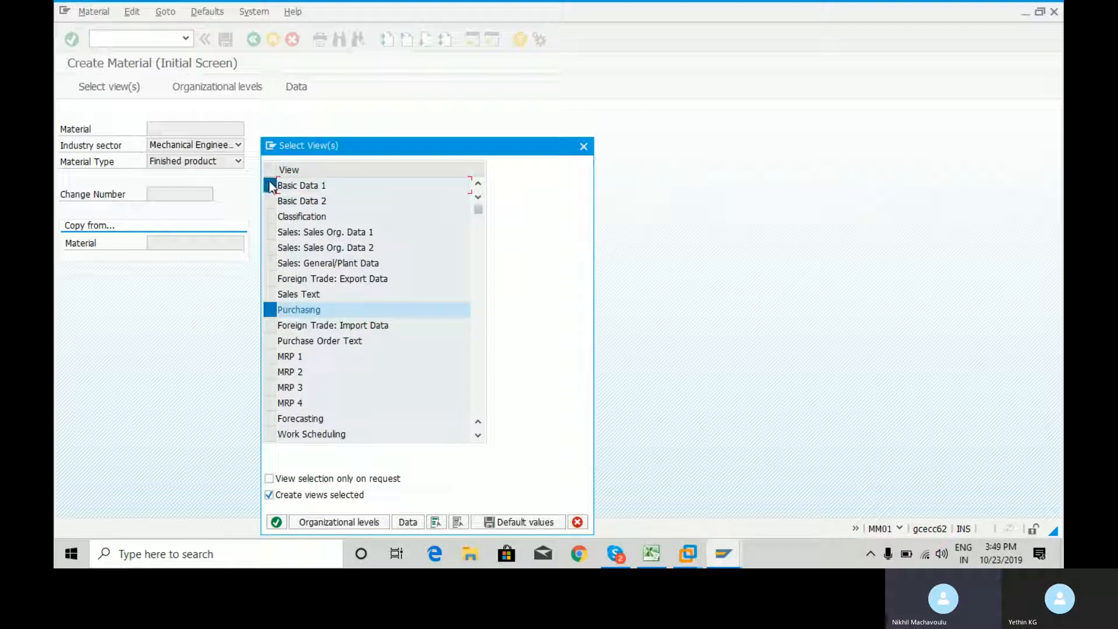
left_click(271, 186)
left_click(271, 186)
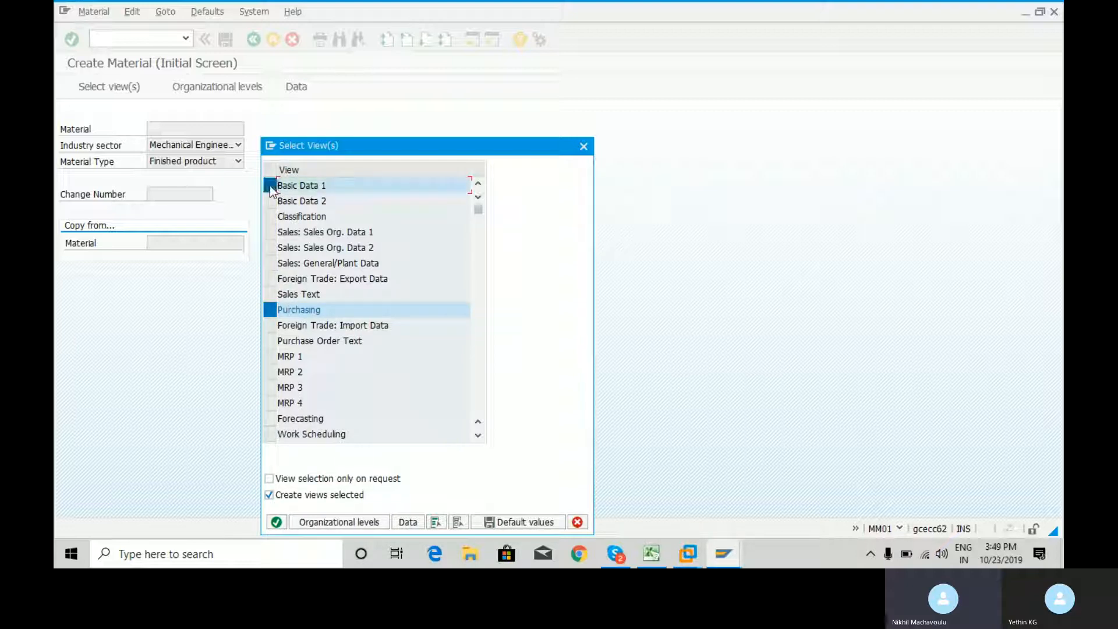
left_click(509, 523)
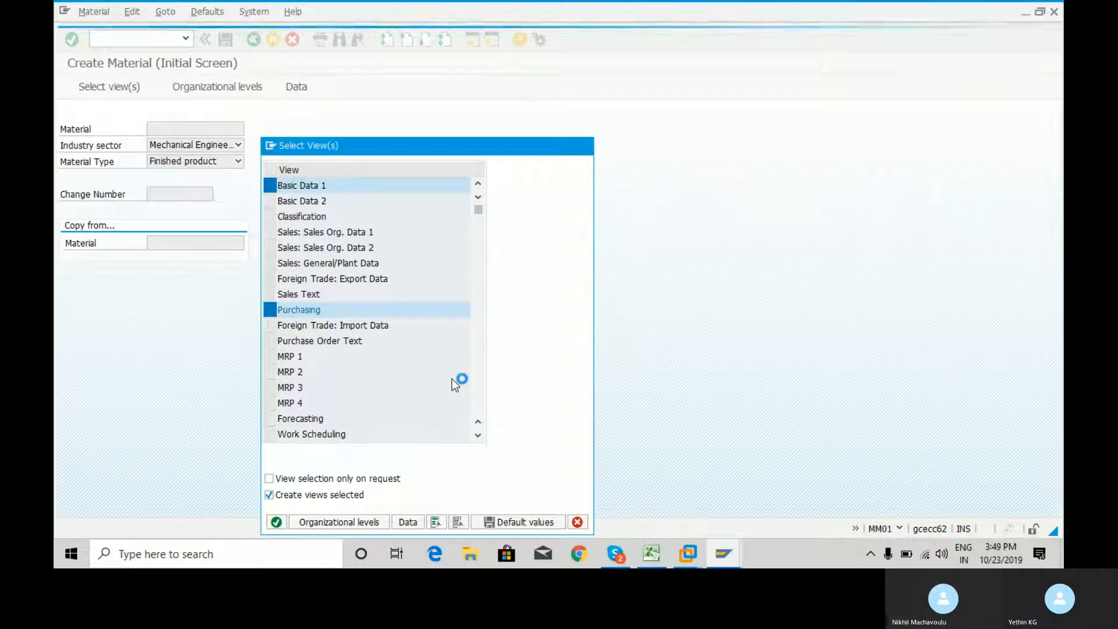
left_click(522, 523)
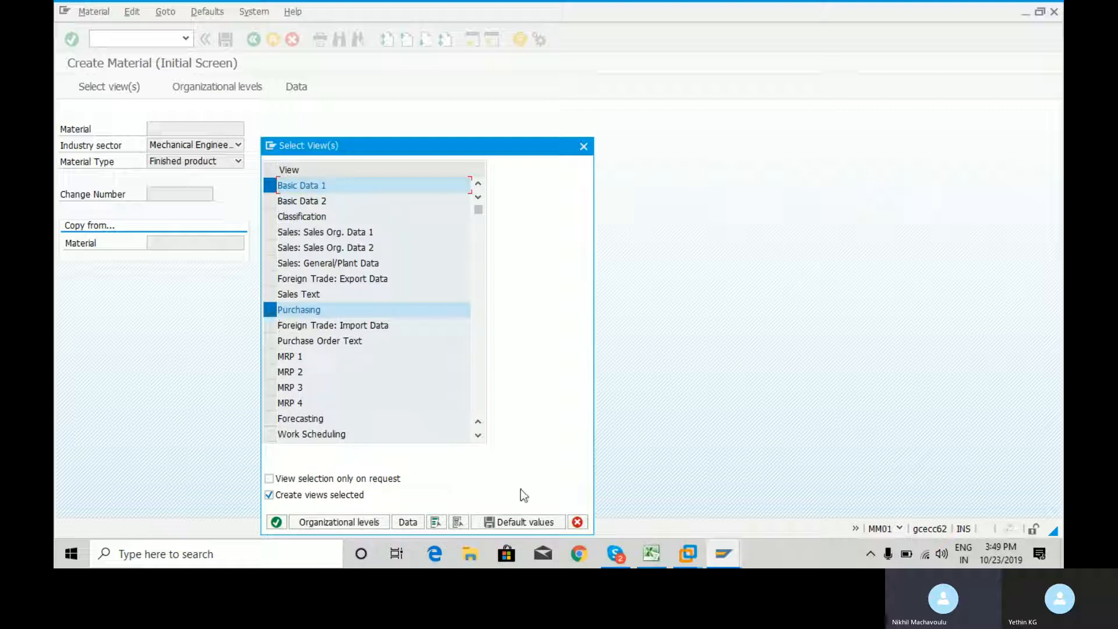
Review the selected views down to Costing 2 and confirm the view selection to proceed to the organizational levels
left_click(479, 435)
left_click(478, 435)
left_click(478, 435)
left_click(479, 435)
left_click(478, 435)
left_click(478, 435)
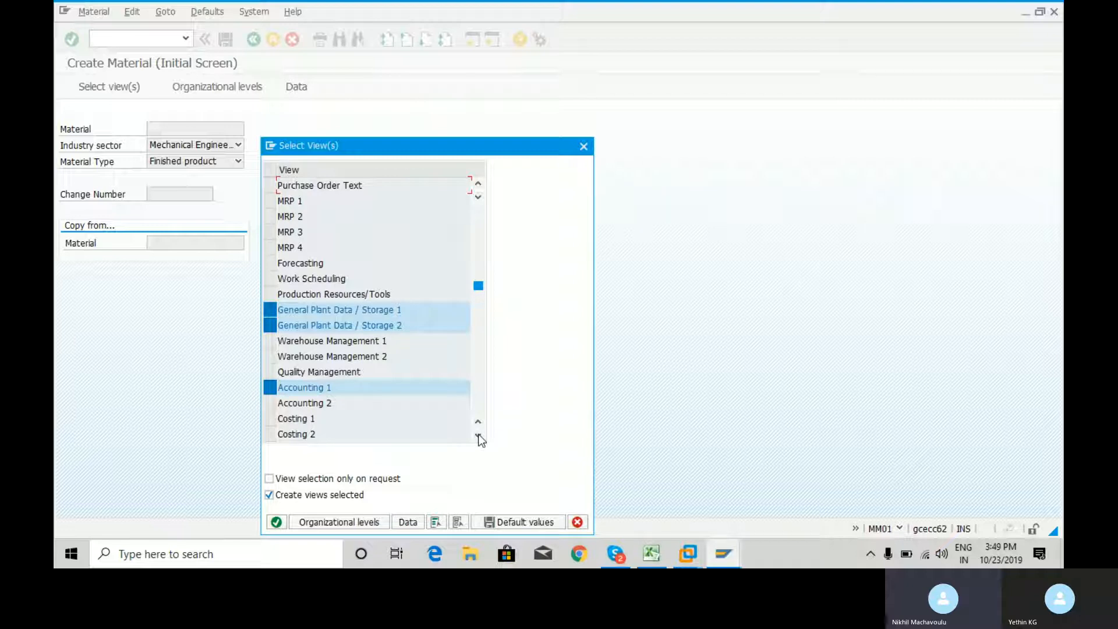
left_click(478, 435)
left_click(478, 435)
left_click(478, 435)
left_click(478, 435)
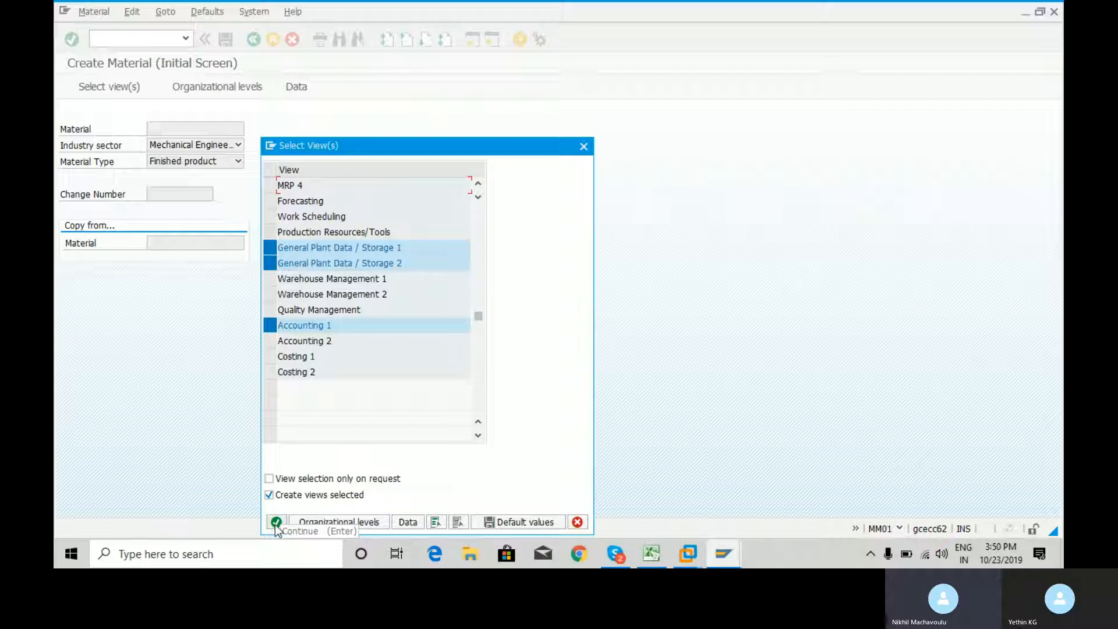
left_click_drag(479, 315, 489, 208)
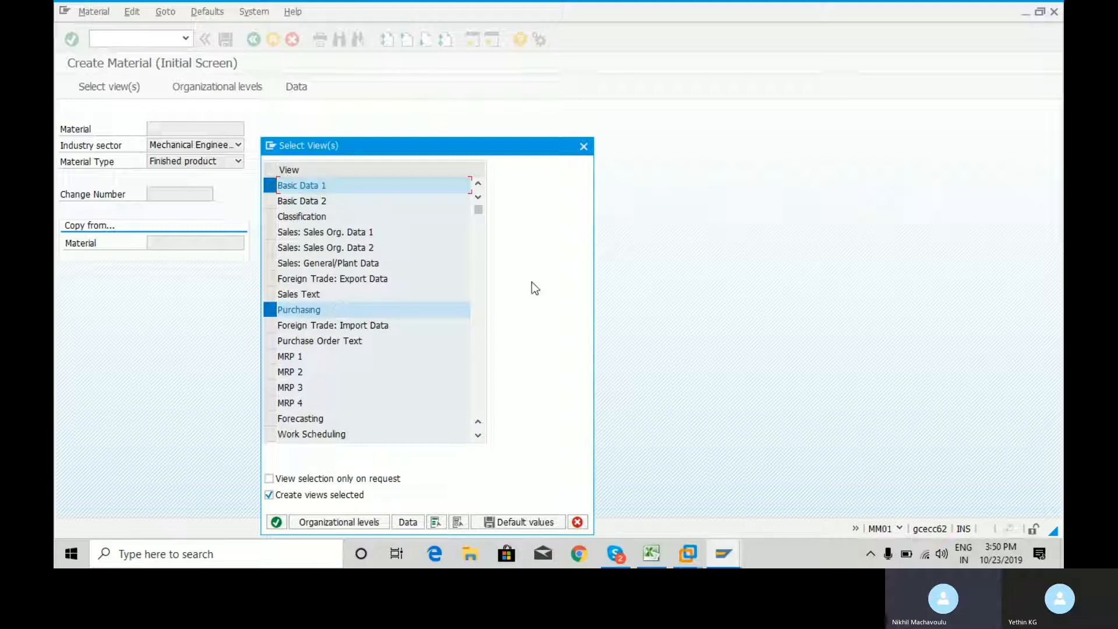
key("Return")
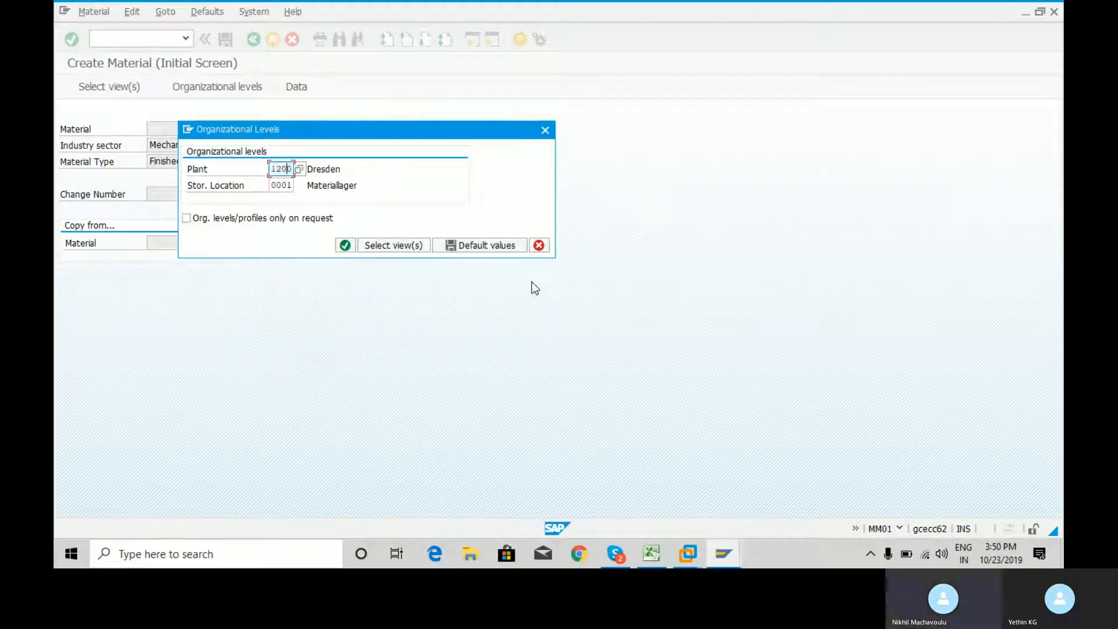
Clear the plant value, switch to Excel and copy the plant code RCM1 from cell C86 of the Enterprise Structure sheet
key("BackSpace")
key("BackSpace")
key("BackSpace")
key("BackSpace")
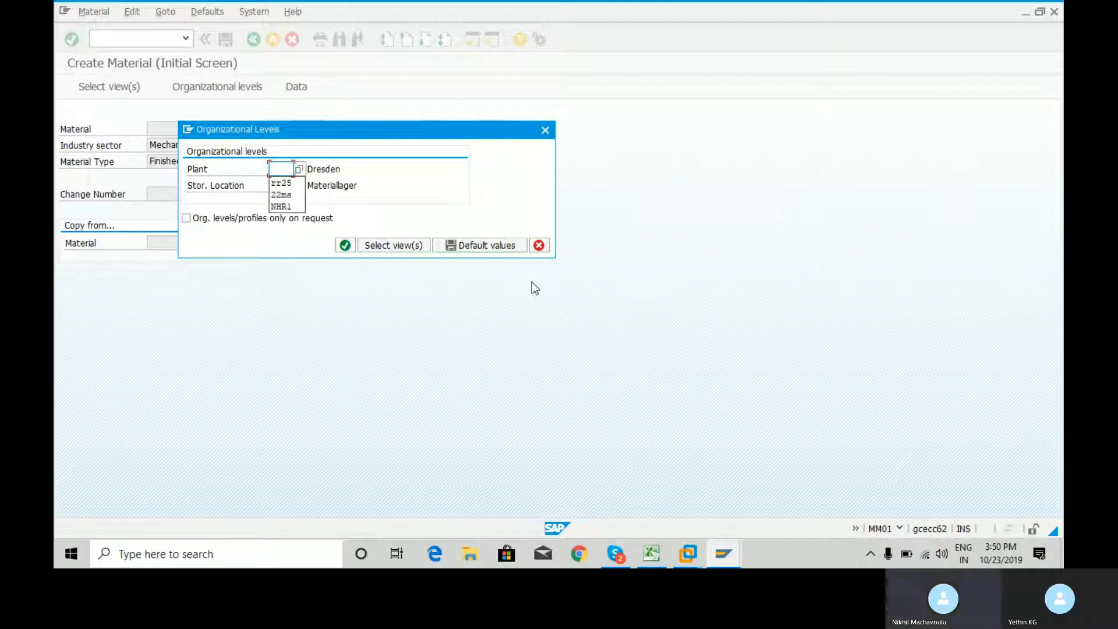
left_click(655, 560)
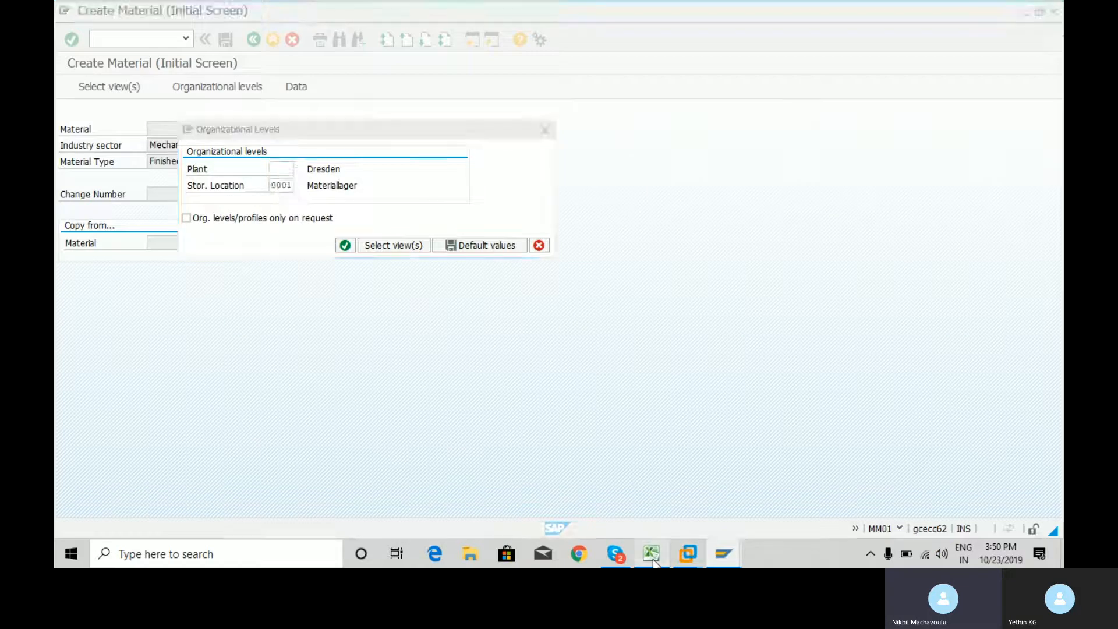
left_click(166, 519)
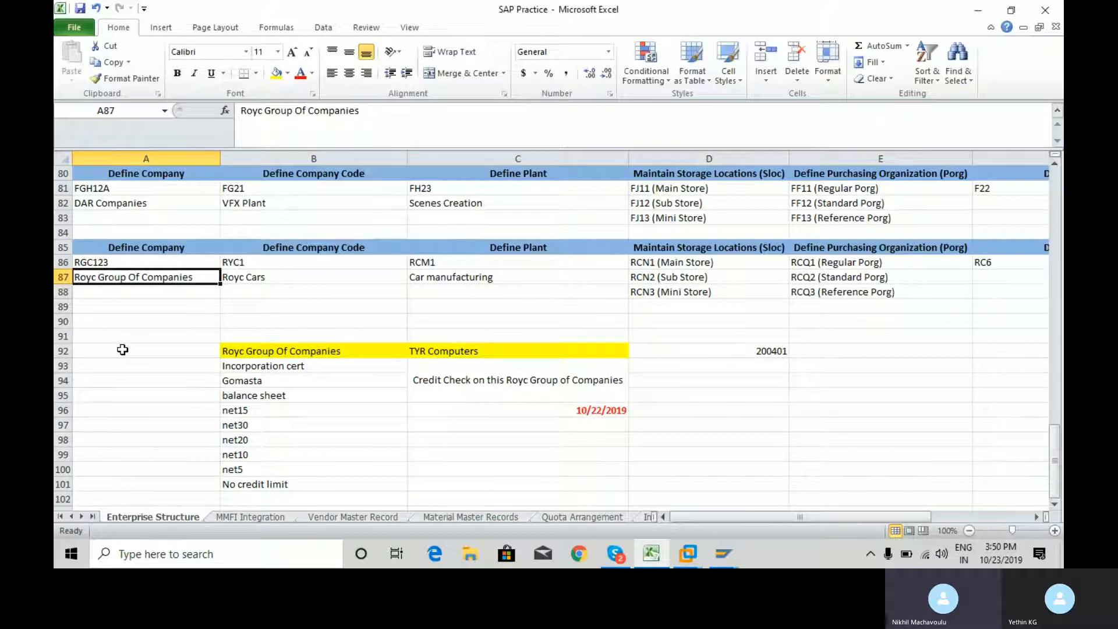
key("Down")
key("Down")
key("Down")
key("Down")
key("Up")
key("Up")
key("Up")
key("Up")
key("Up")
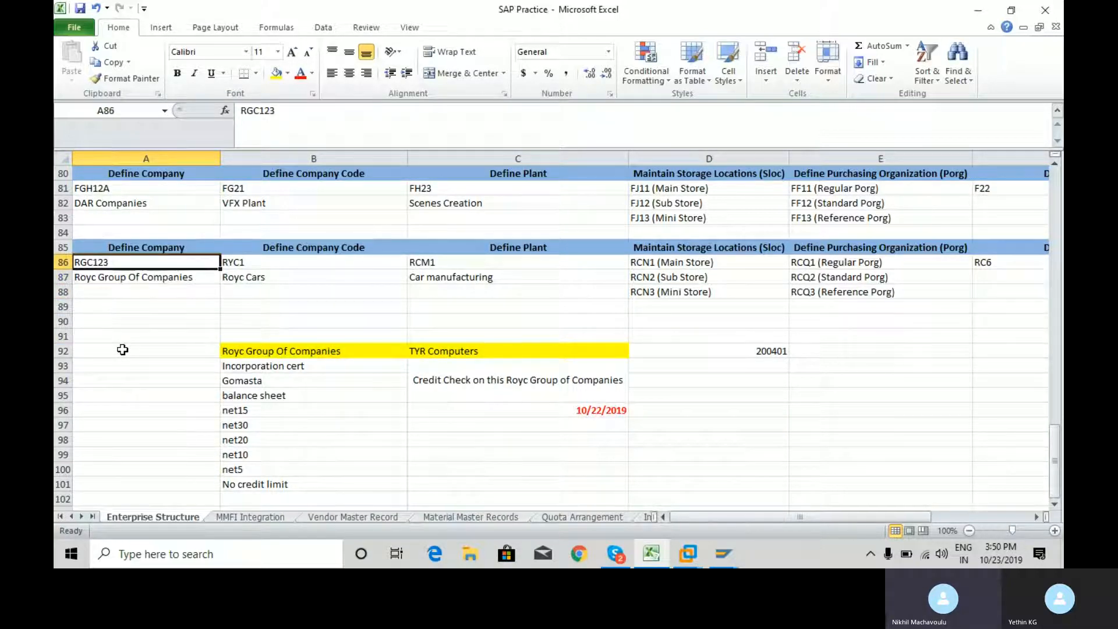
key("Right")
key("Right")
key("ctrl+c")
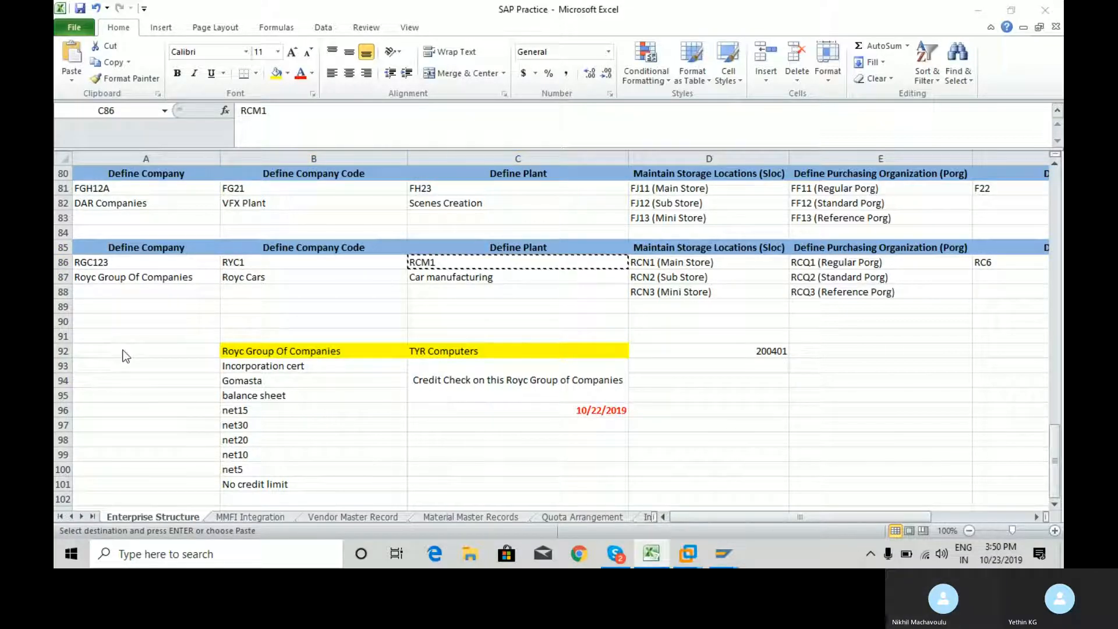
Switch back to SAP and set the plant to the copied code RCM1
key("alt+Tab")
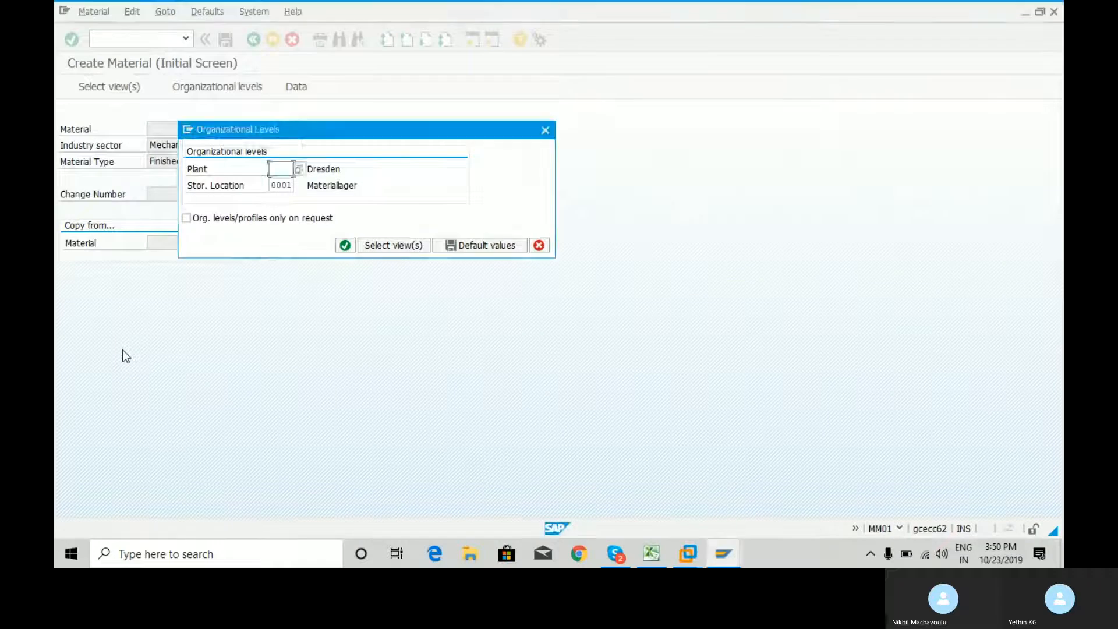
key("Escape")
key("ctrl+v")
key("Tab")
Look up the Main Store code in the Excel sheet, set the storage location to rcn1 in SAP and confirm the organizational levels
type("0")
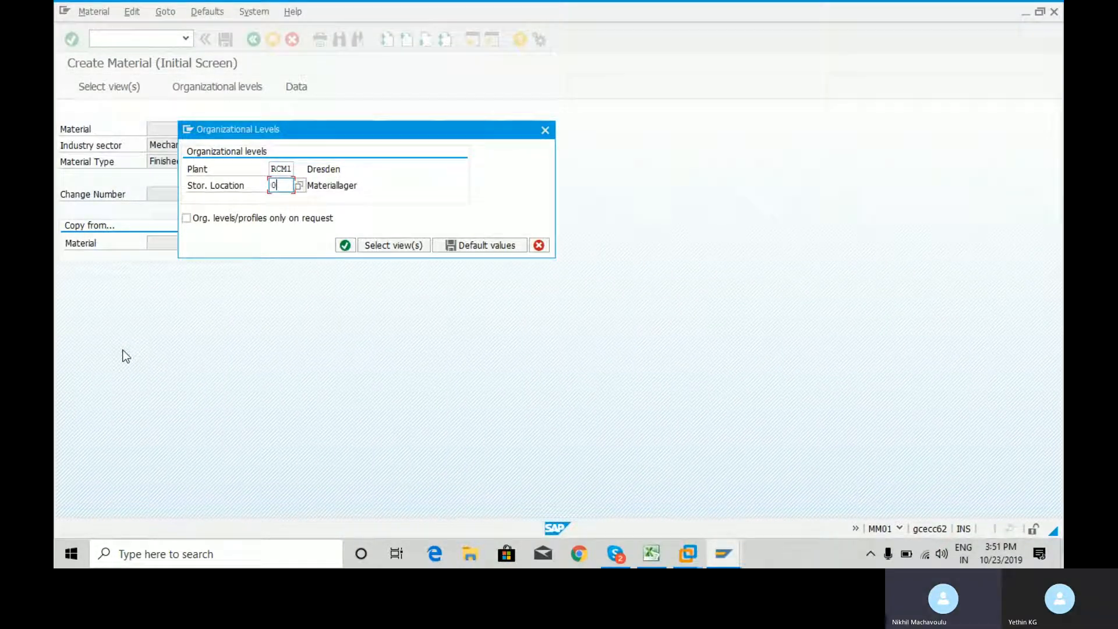
key("alt+Tab")
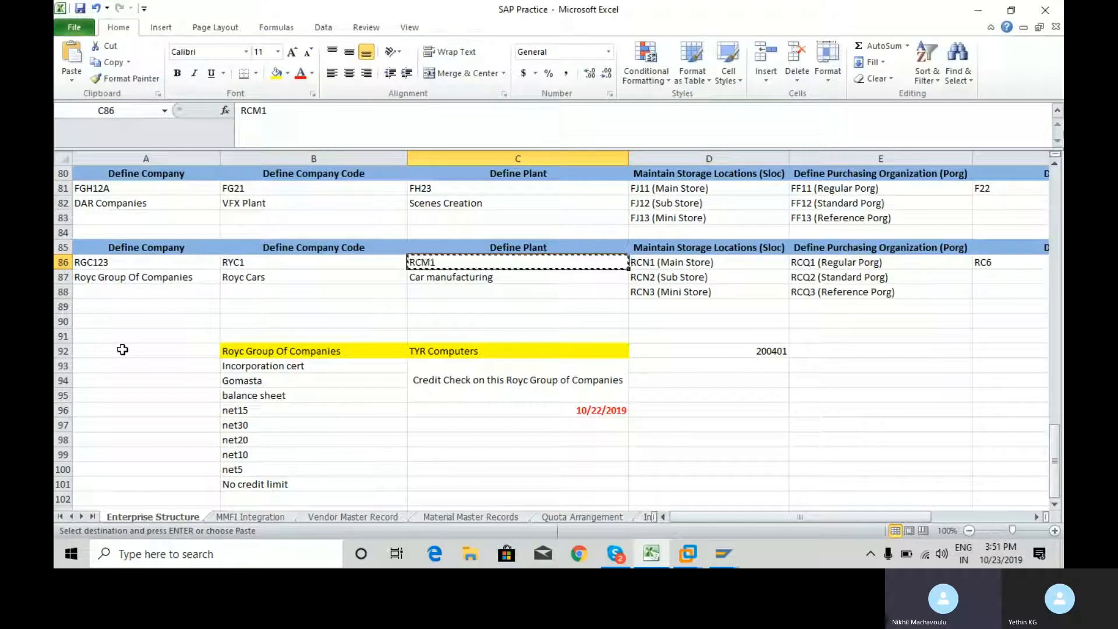
key("Right")
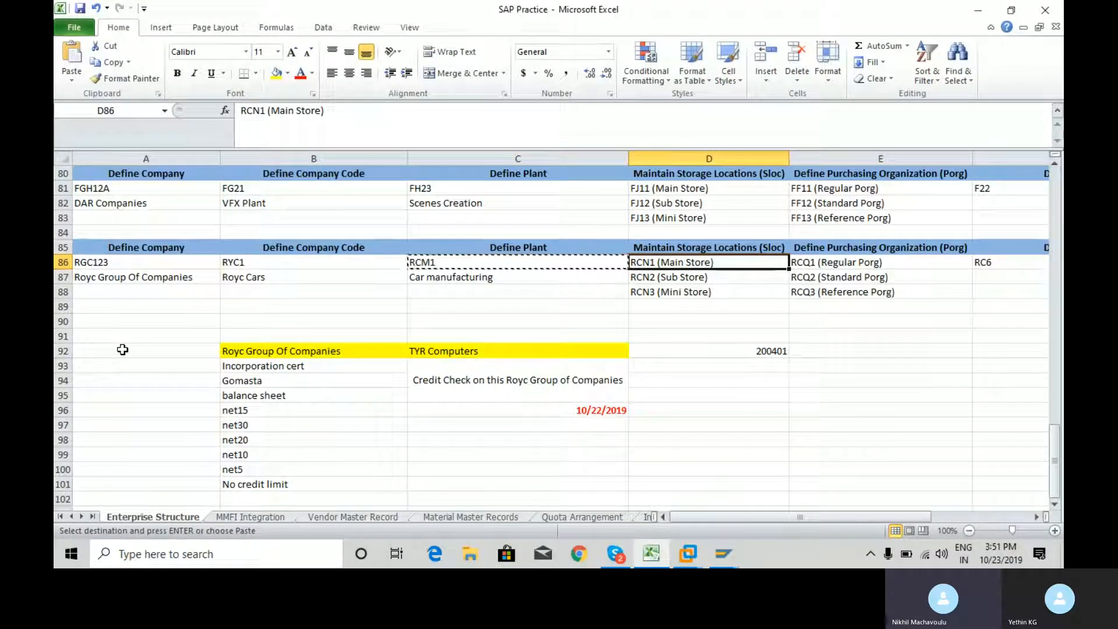
key("alt+Tab")
type("rc")
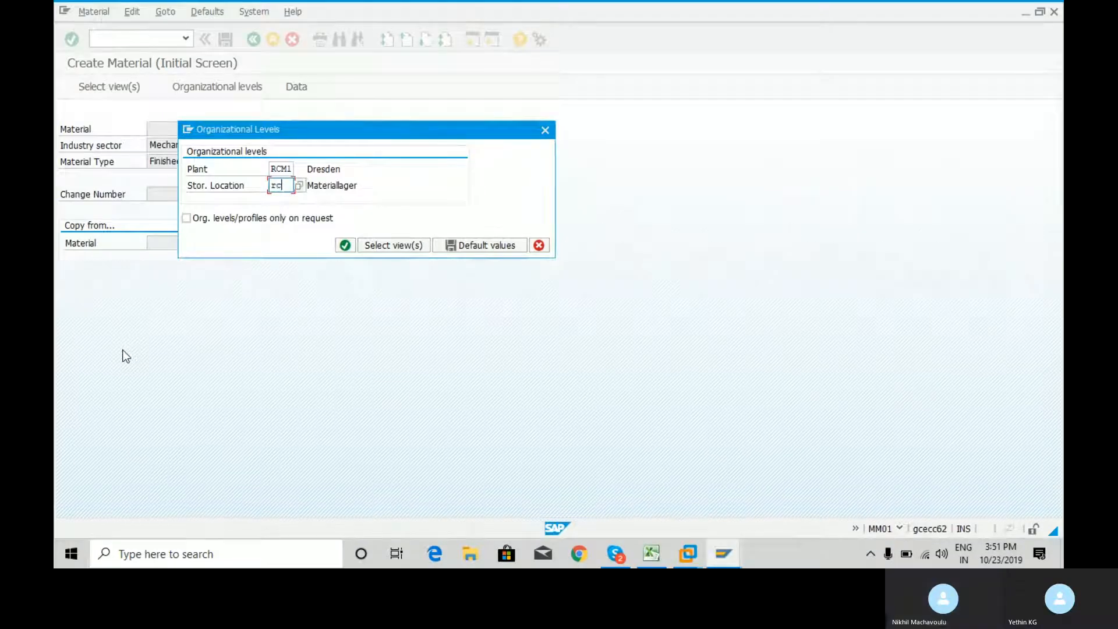
type("n1")
key("Return")
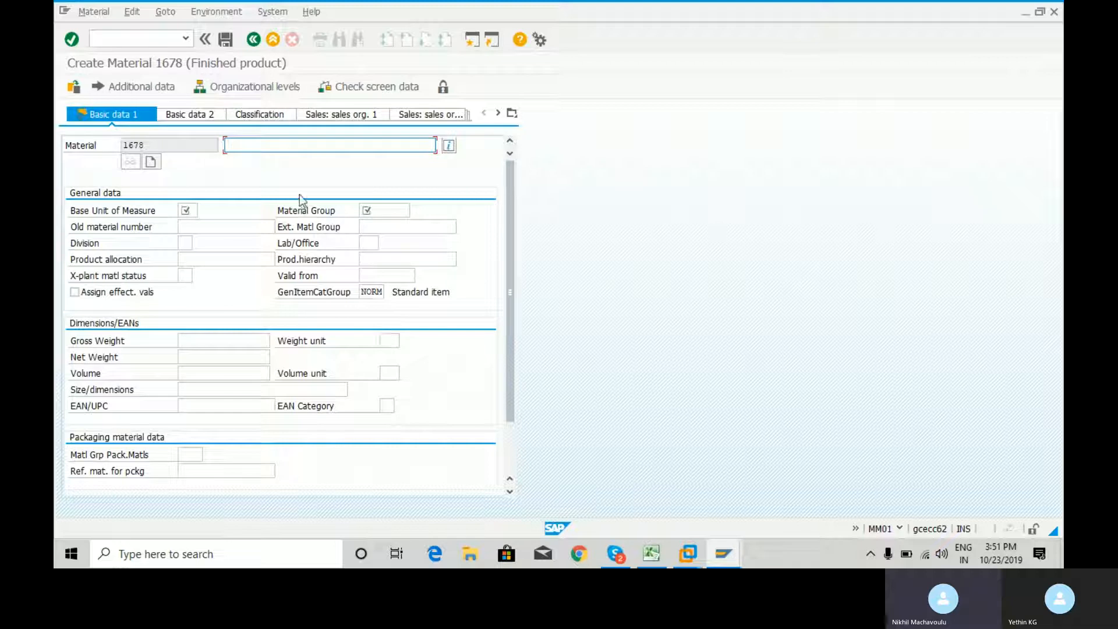
Copy the new material's number 1678 and open the Material Master Records sheet in Excel
left_click_drag(163, 145, 113, 144)
key("ctrl+c")
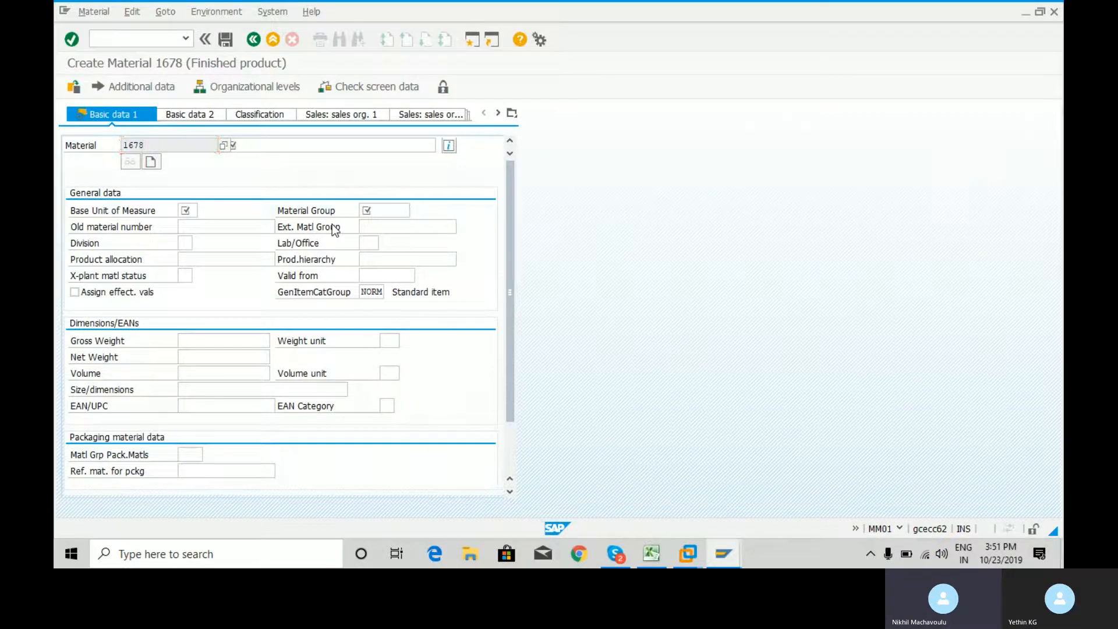
key("alt+Tab")
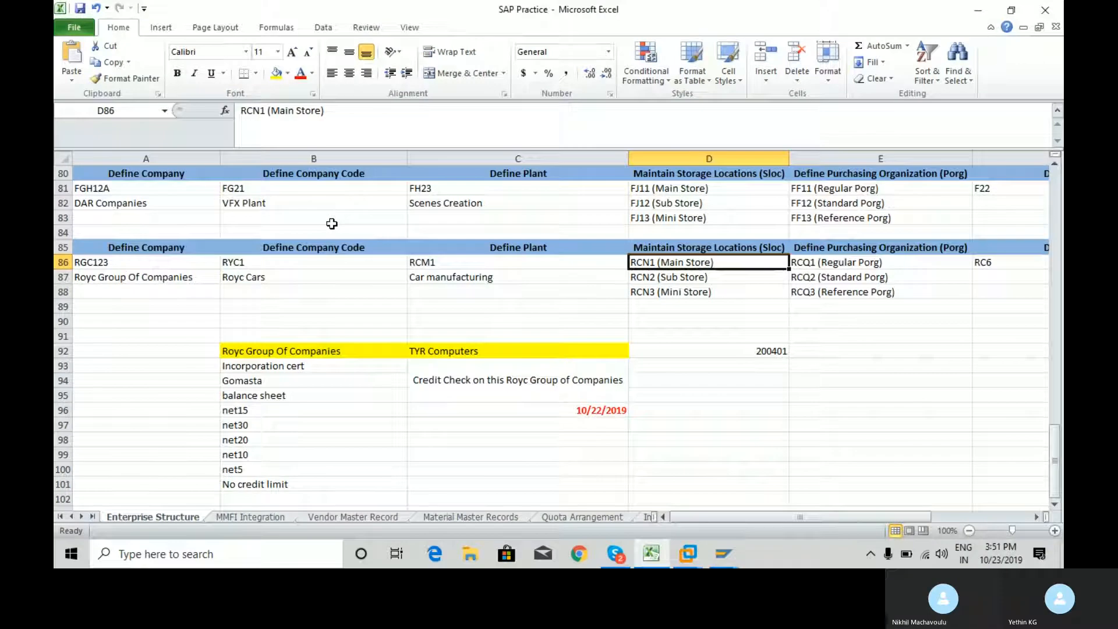
left_click(463, 520)
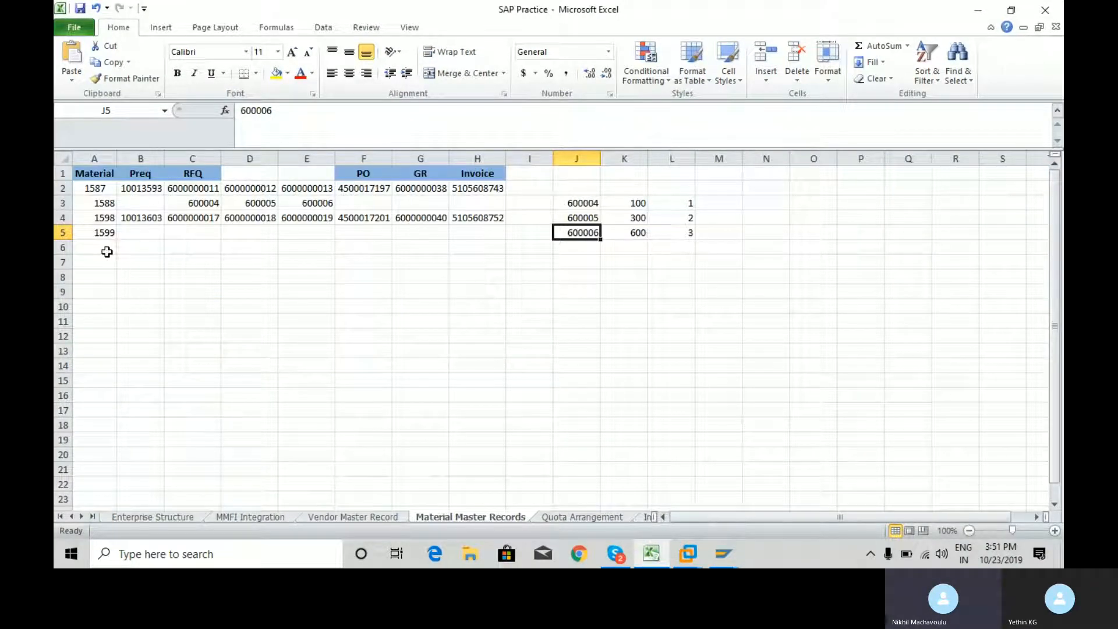
Delete columns B to L, from Preq onward, leaving only the Material column
left_click(141, 155)
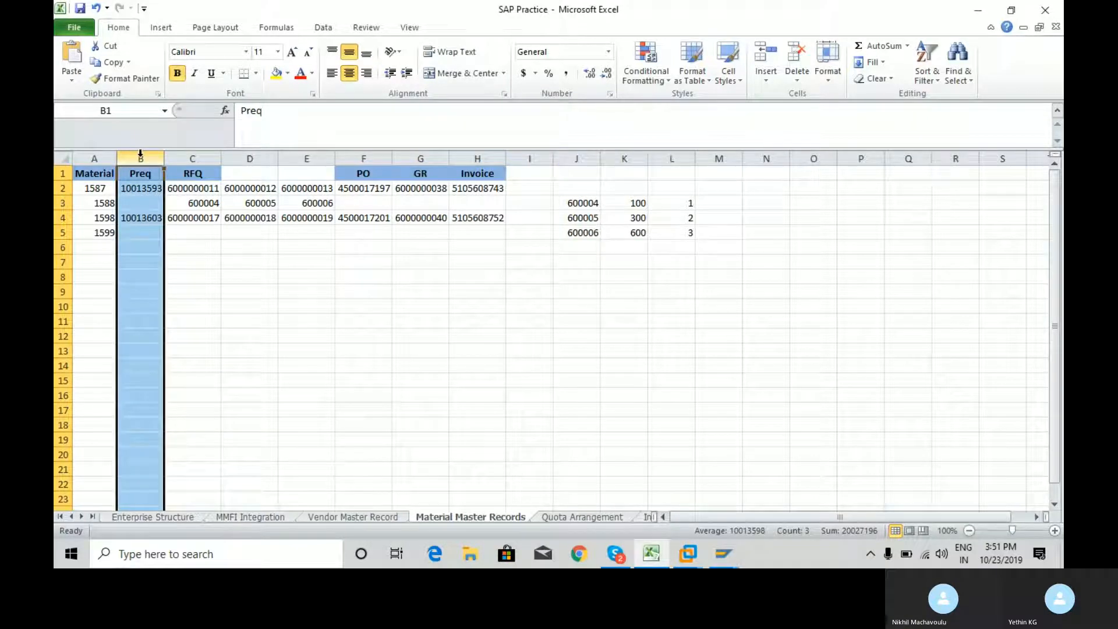
key("shift+Right")
key("shift+Right")
key("shift+Right")
key("shift+Right")
key("shift+Right")
key("shift+Right")
key("shift+Right")
key("shift+Right")
key("shift+Right")
key("shift+Right")
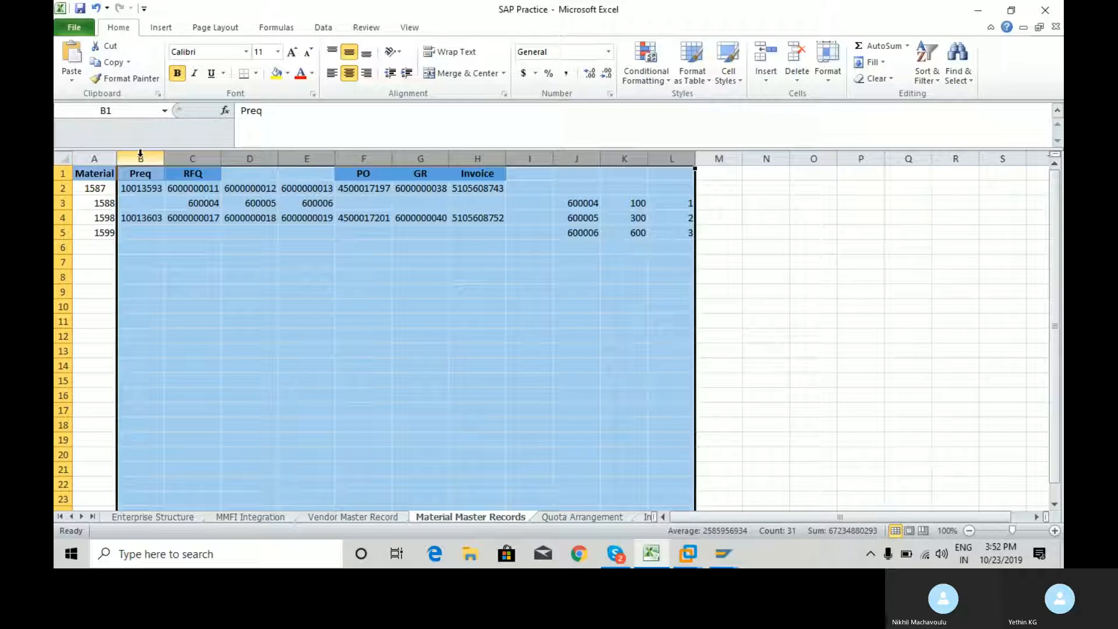
key("ctrl+minus")
Clear the old material numbers from cells A2 to A5 under the Material heading
key("Left")
key("Down")
key("shift+Down")
key("shift+Down")
key("shift+Down")
key("Delete")
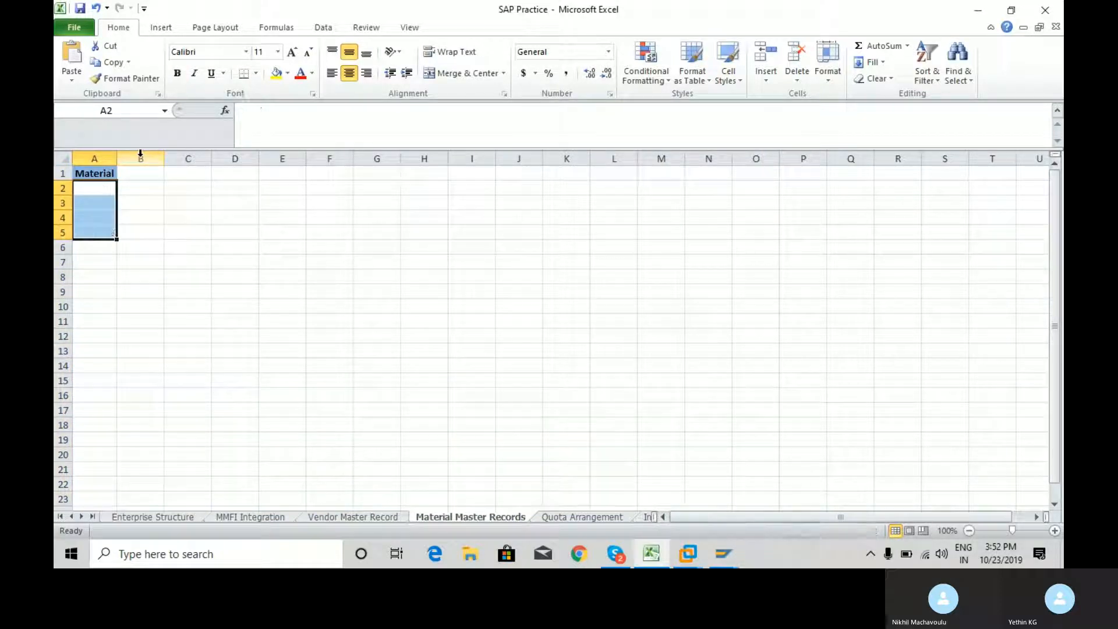
Paste the material number 1678 into cell A2 under the Material heading
key("Up")
key("Down")
key("ctrl+v")
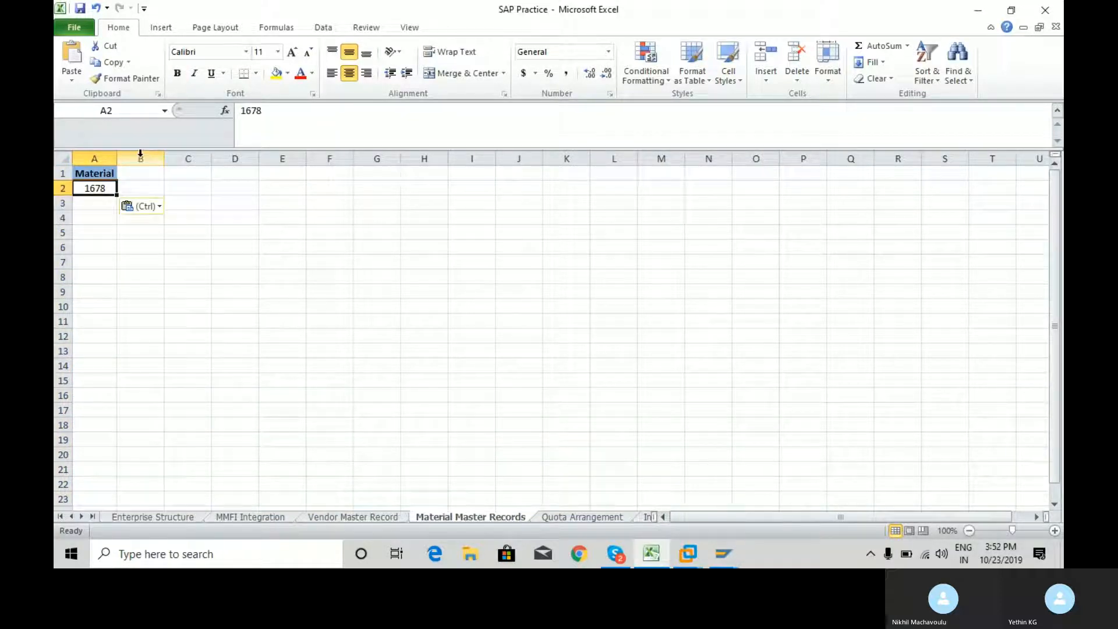
key("Up")
key("Right")
Switch back to SAP and enter Laptops as the material description in Basic data 1
key("alt+Tab")
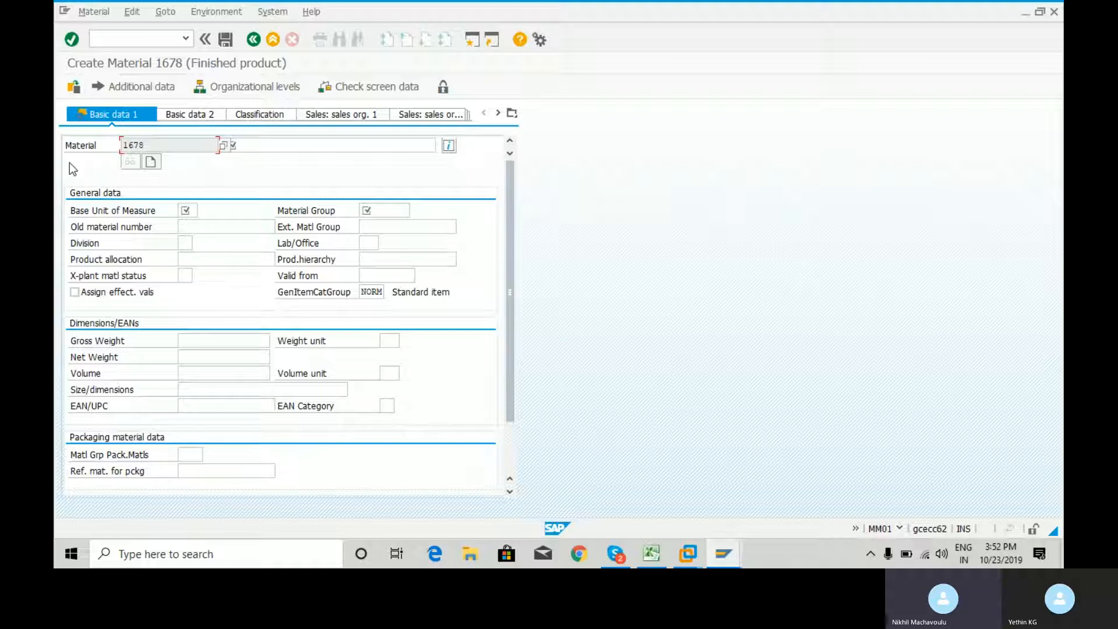
key("Return")
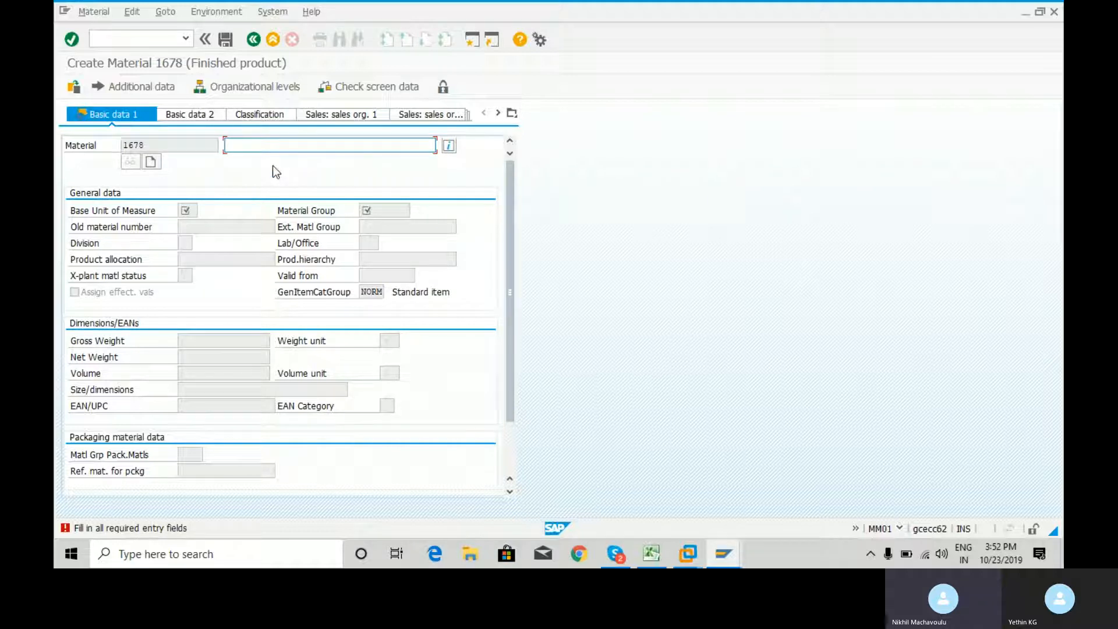
type("Laptops")
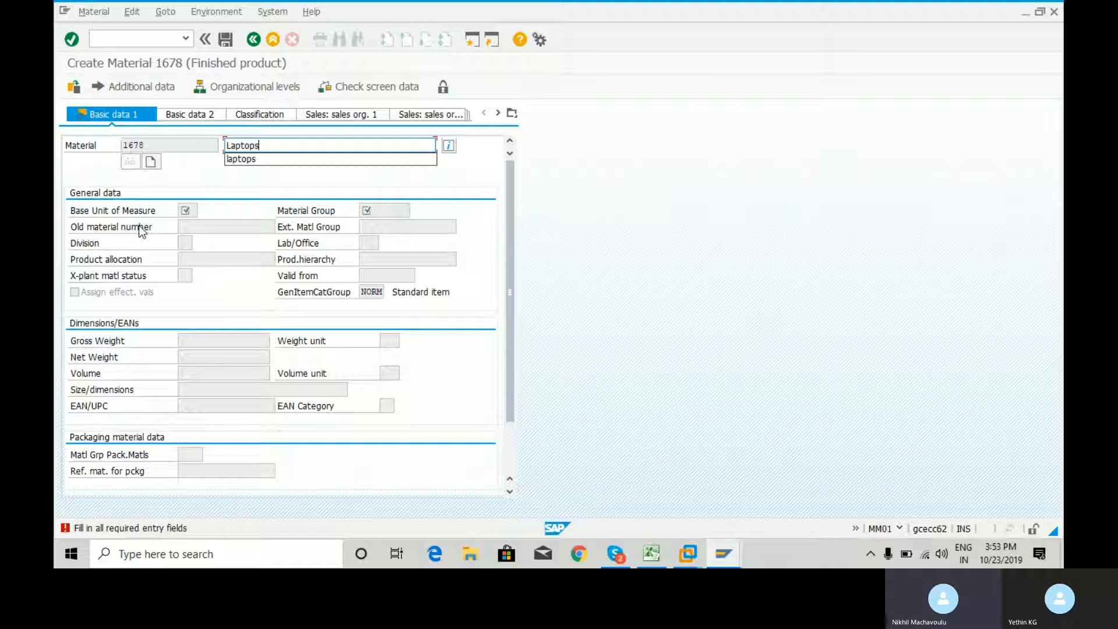
key("Return")
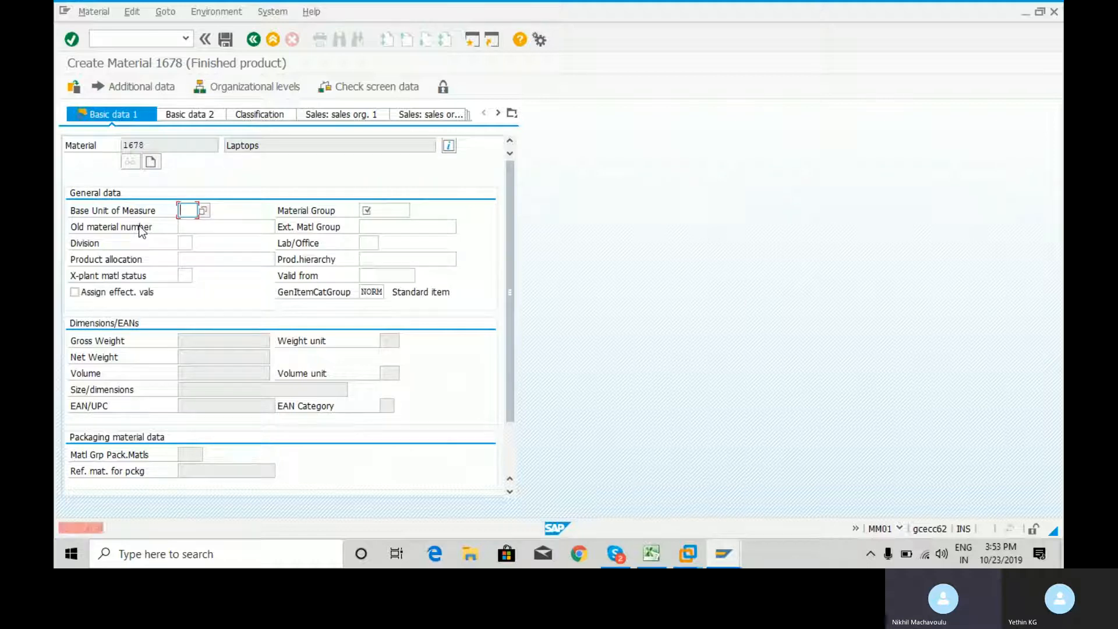
Check the value list for the base unit of measure, close it and set the unit to pc
left_click(203, 212)
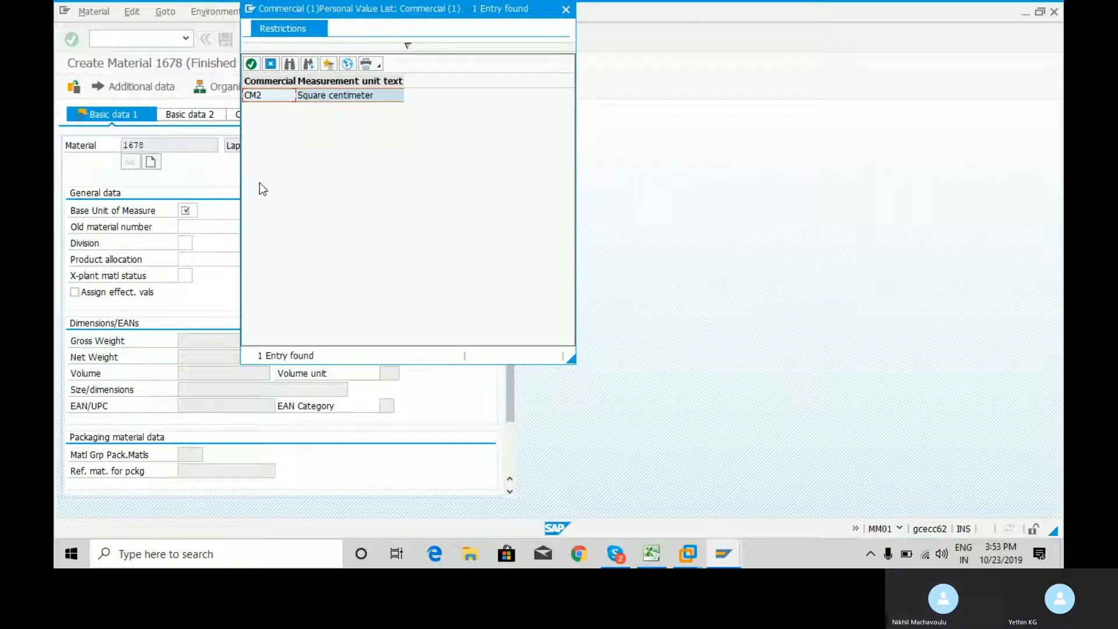
left_click(565, 10)
type("pc")
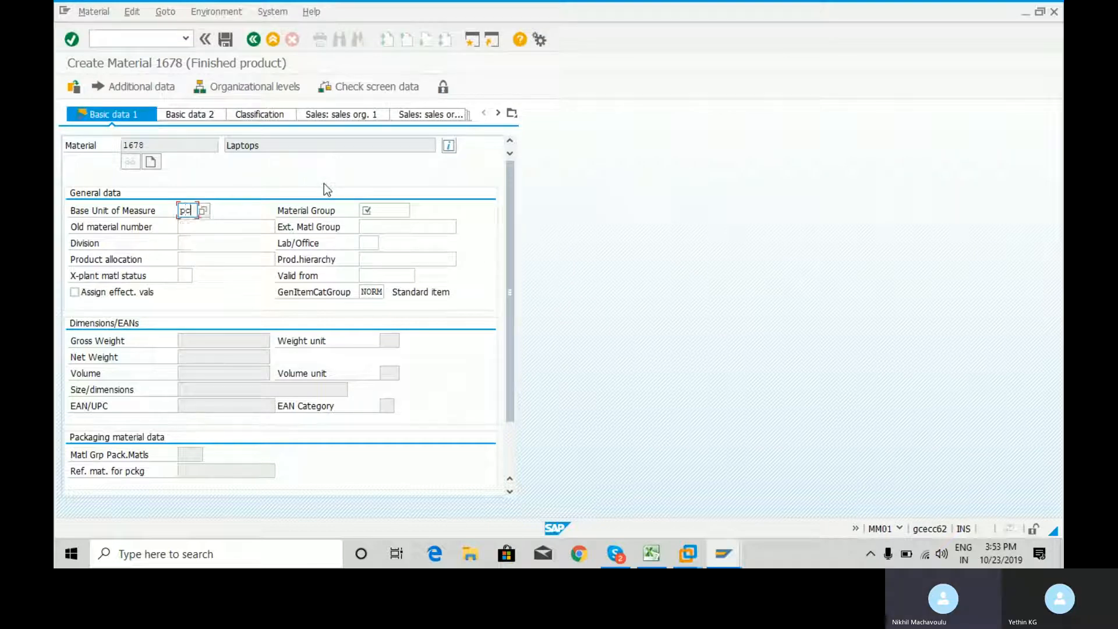
key("Return")
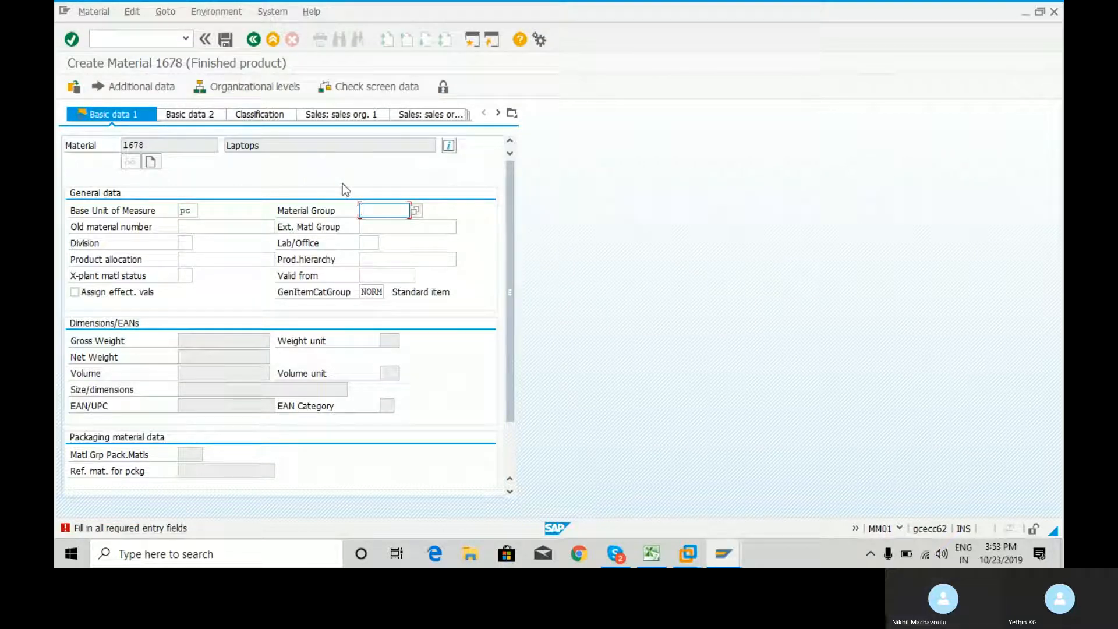
Set the material group to 00200 (PC-Systems) from its value list and continue to the Purchasing view
left_click(417, 210)
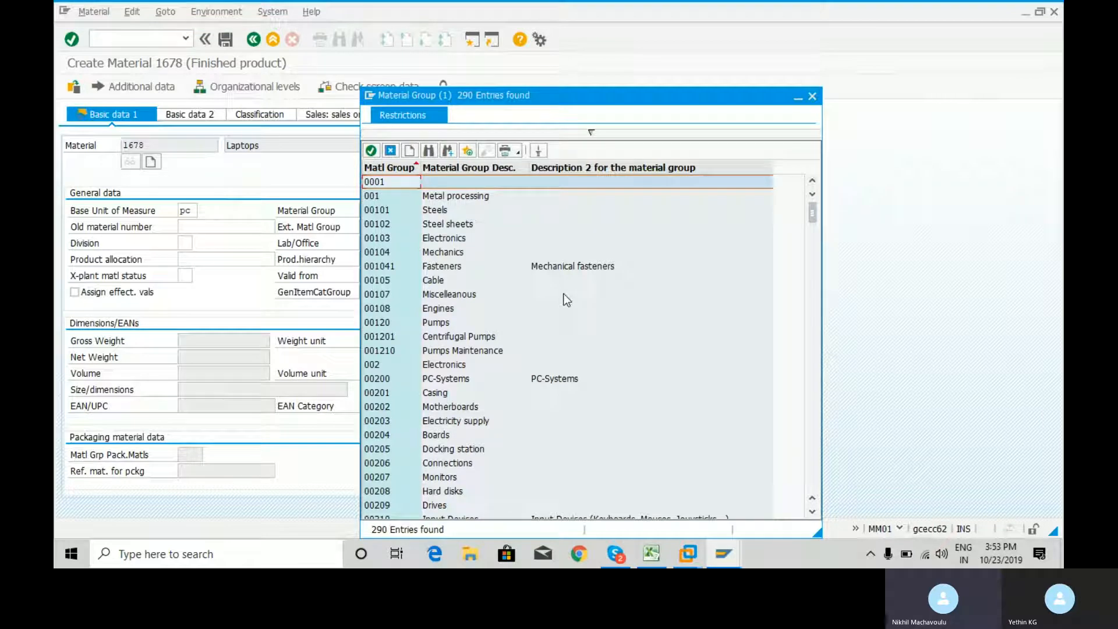
double_click(384, 378)
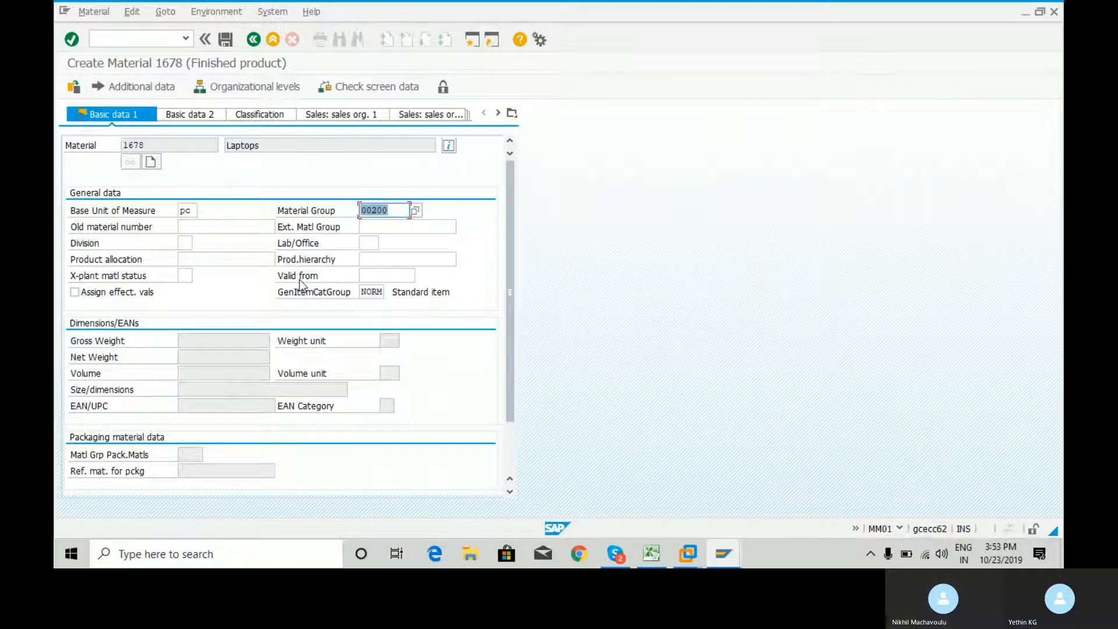
key("Return")
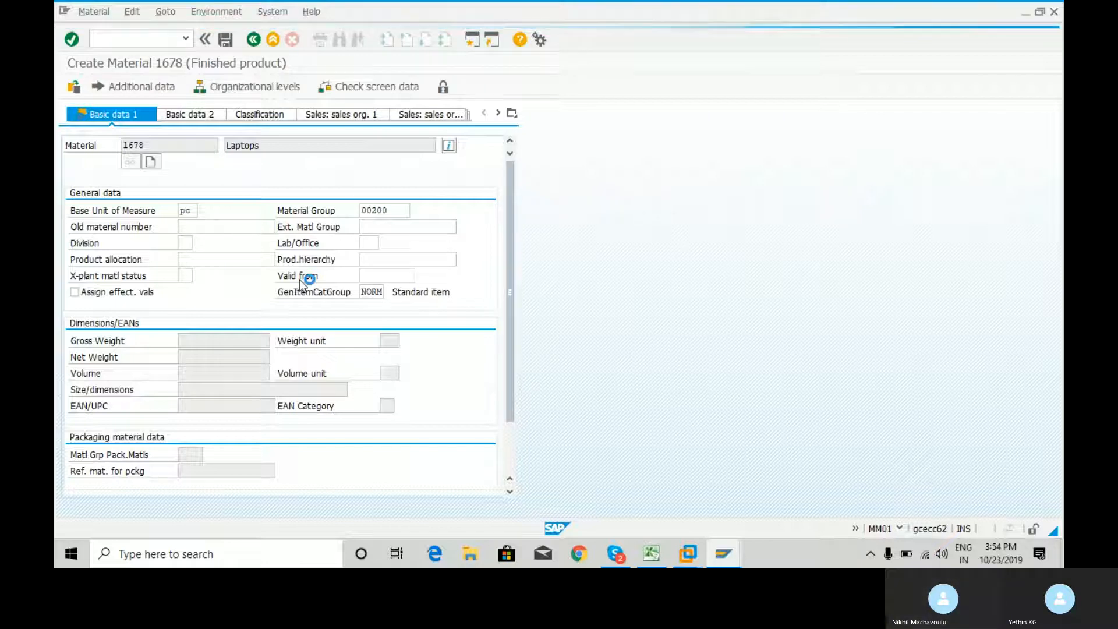
key("Return")
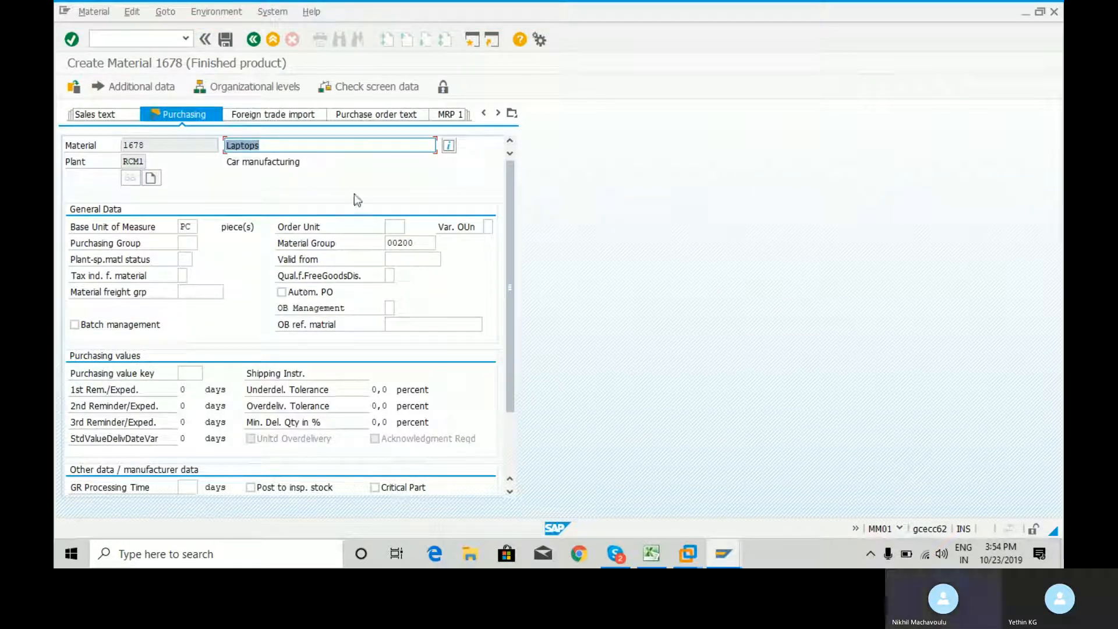
Copy RC6 from cell F86 of the Enterprise Structure sheet in Excel into SAP's Purchasing Group field and continue to Plant data / stor. 1
left_click(187, 242)
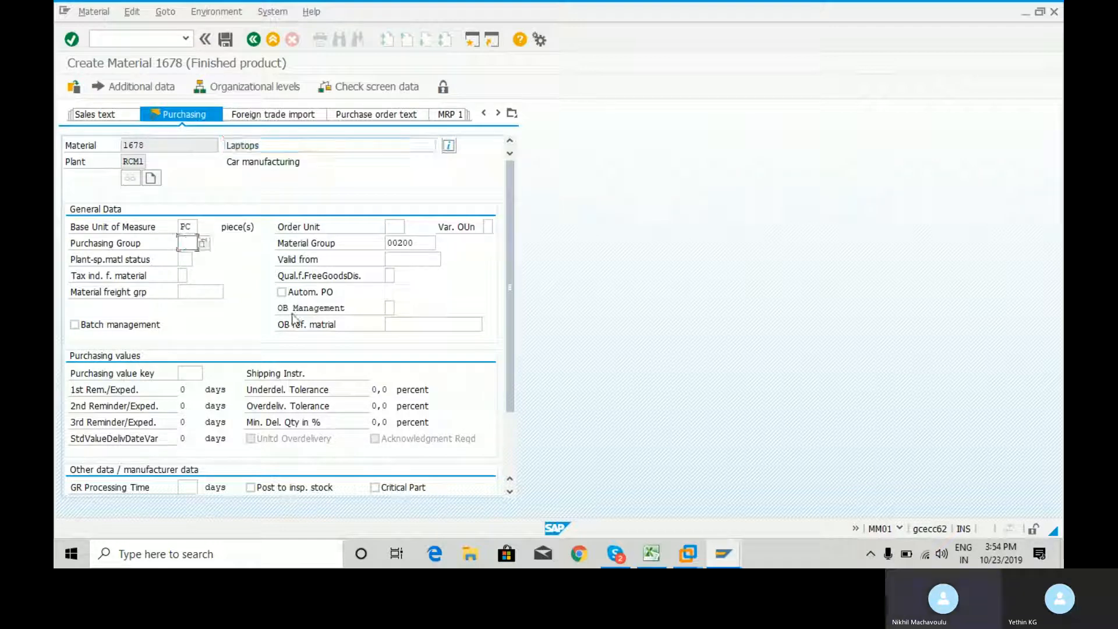
left_click(651, 553)
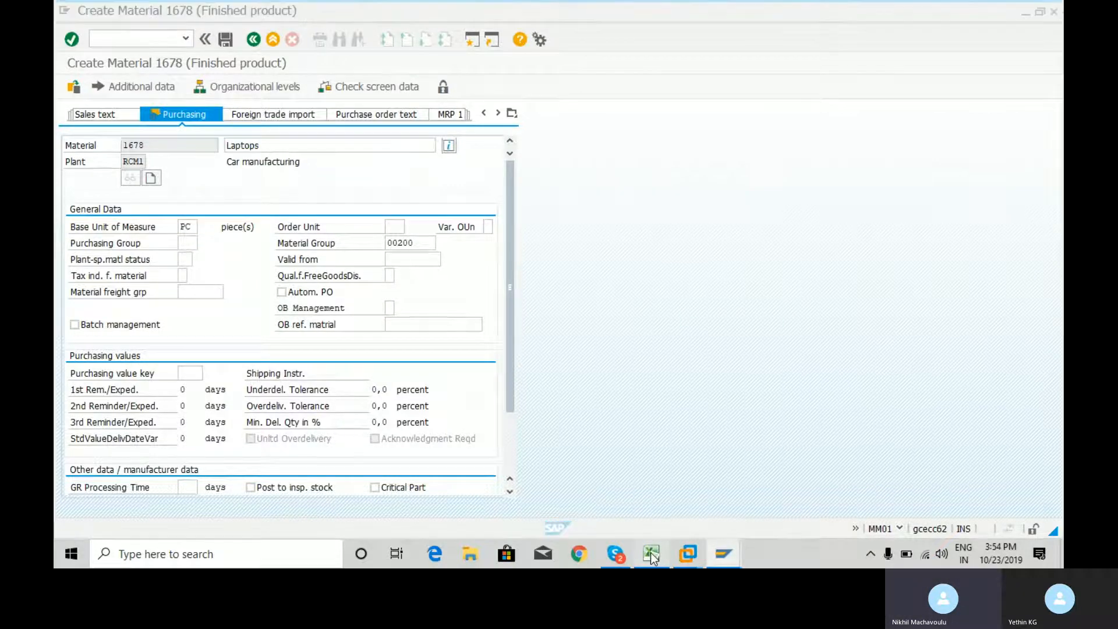
left_click(160, 516)
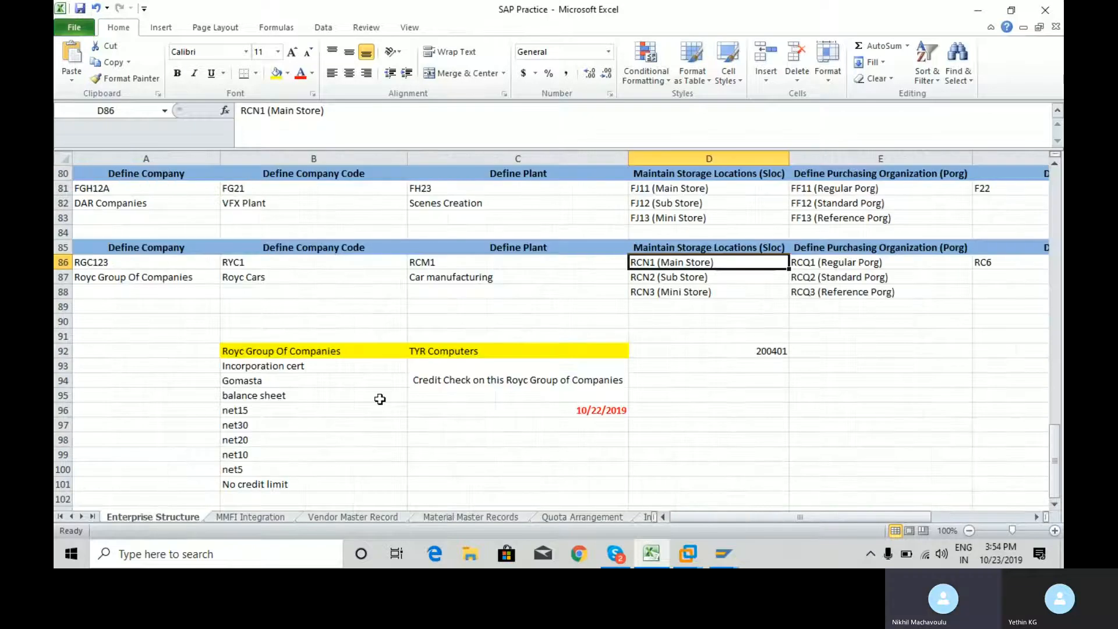
key("Right")
key("Right")
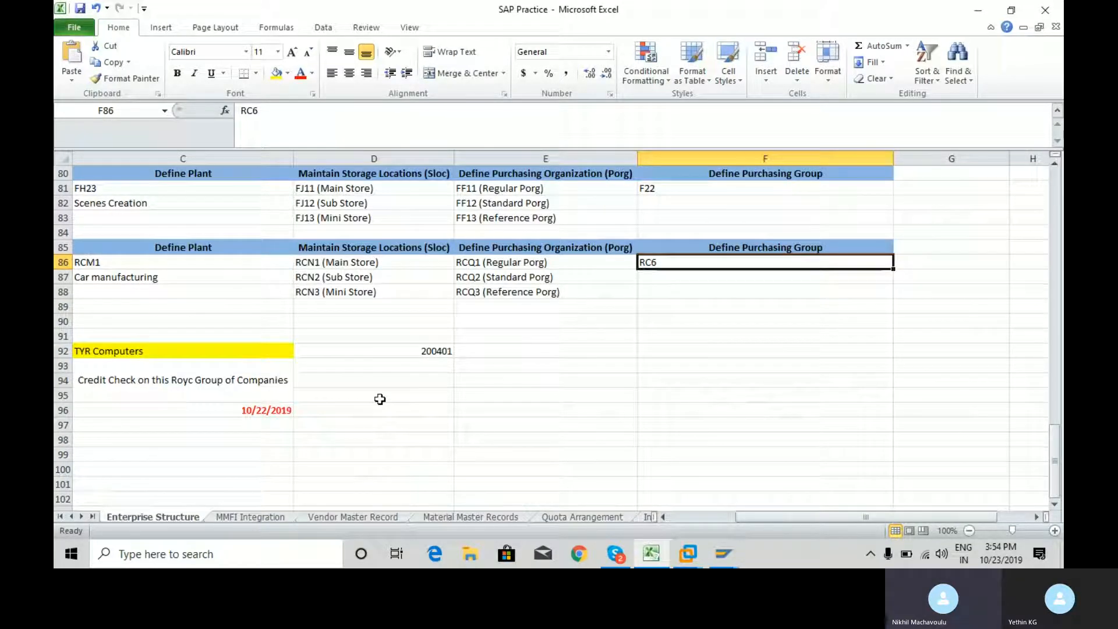
key("ctrl+c")
key("alt+Tab")
key("ctrl+v")
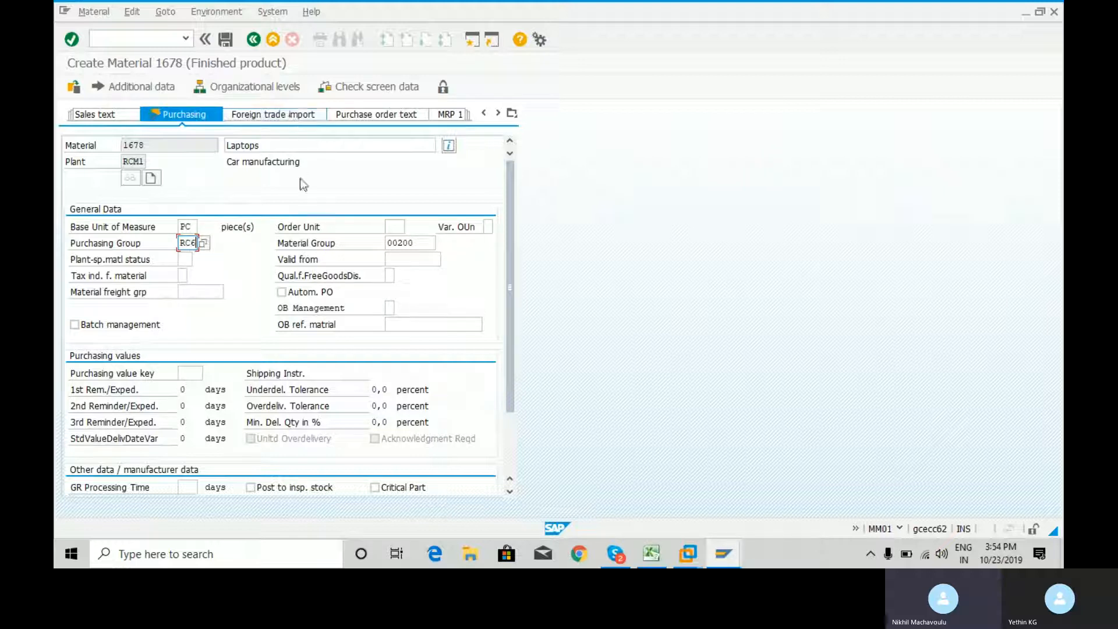
key("Return")
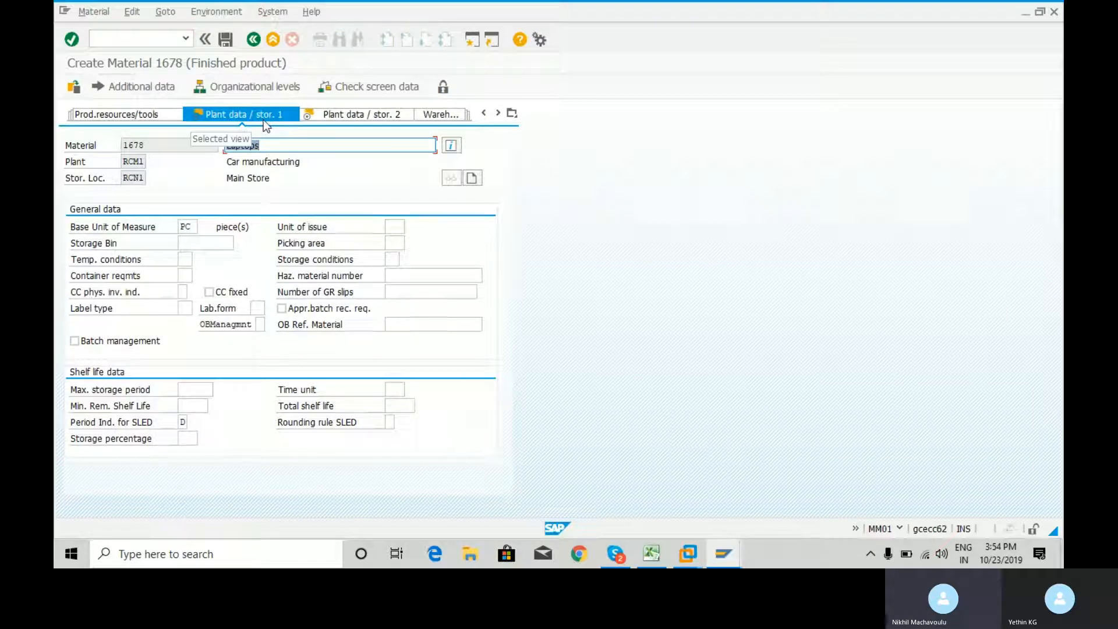
Check the list of material views, close it and continue through both plant data/storage views to Accounting 1
left_click(512, 113)
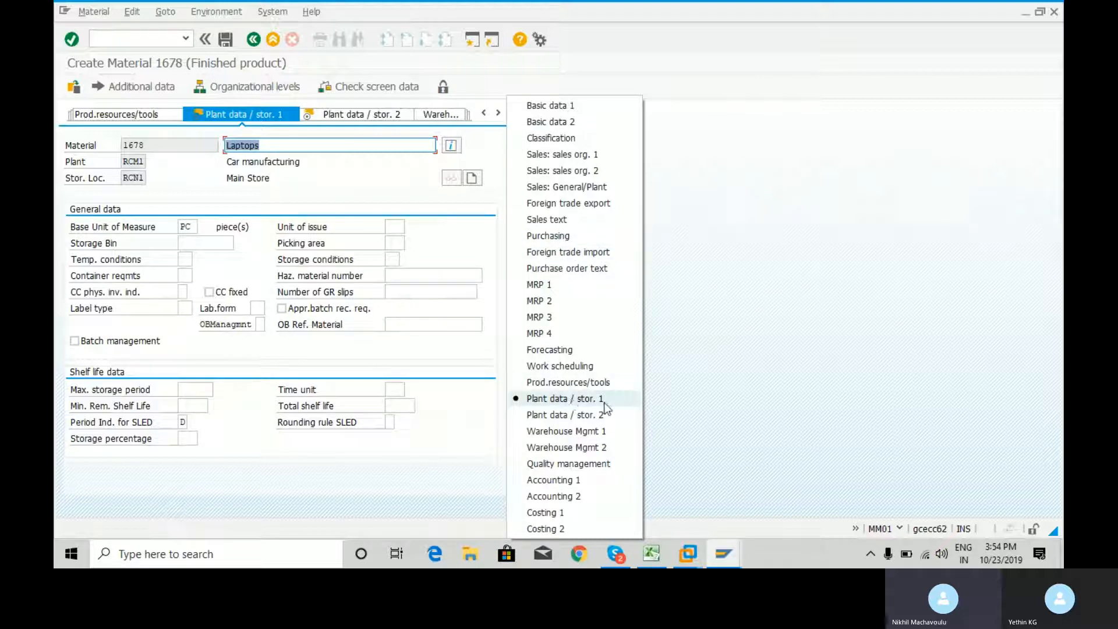
left_click(768, 330)
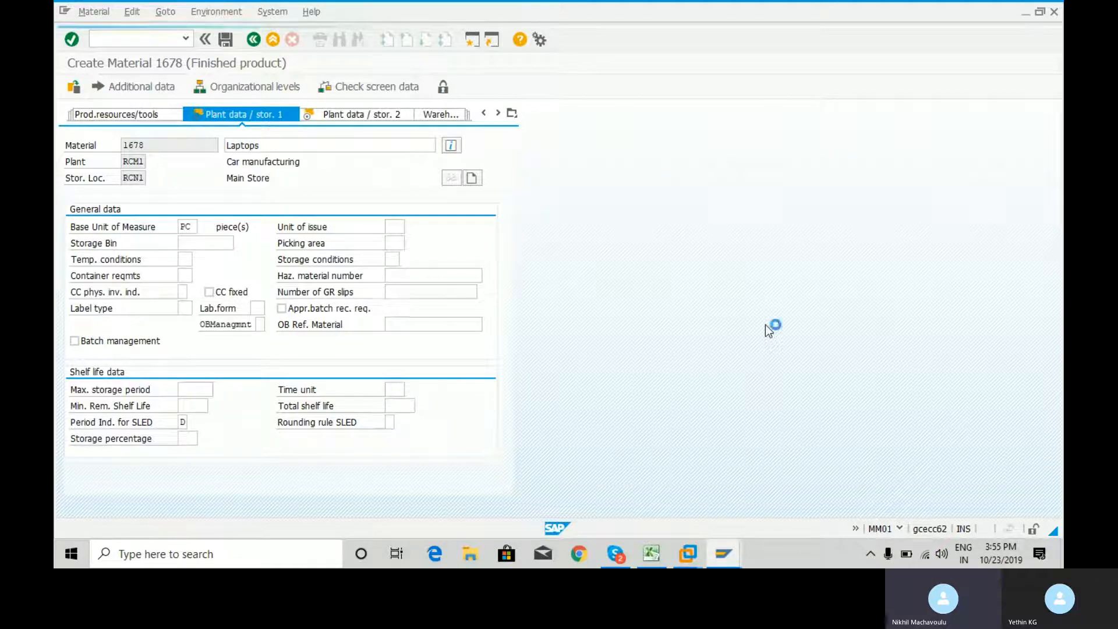
key("Return")
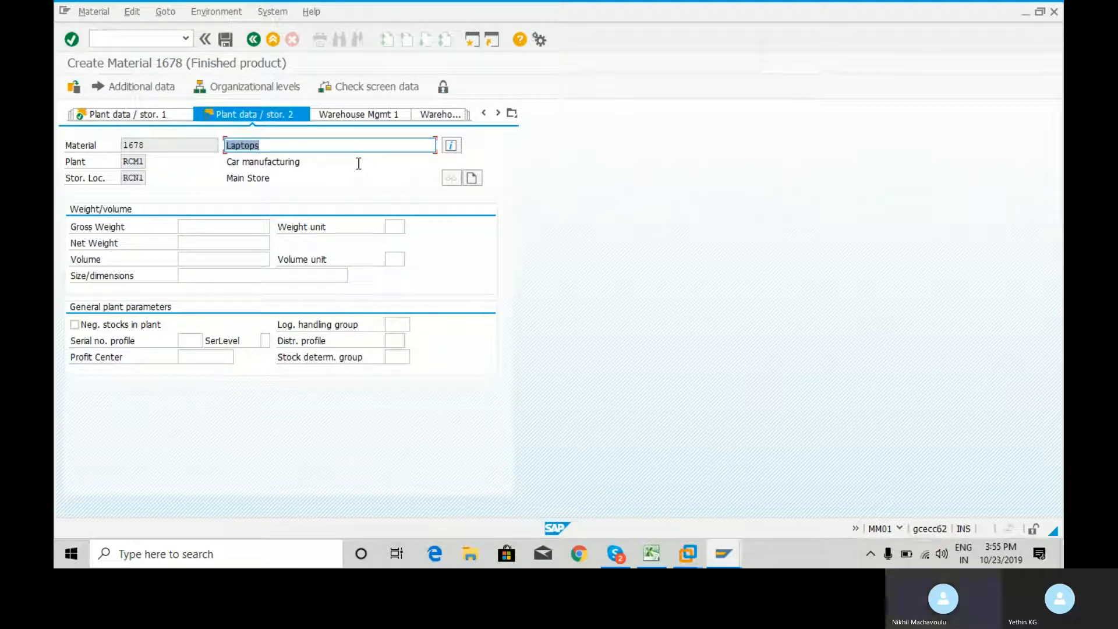
key("Return")
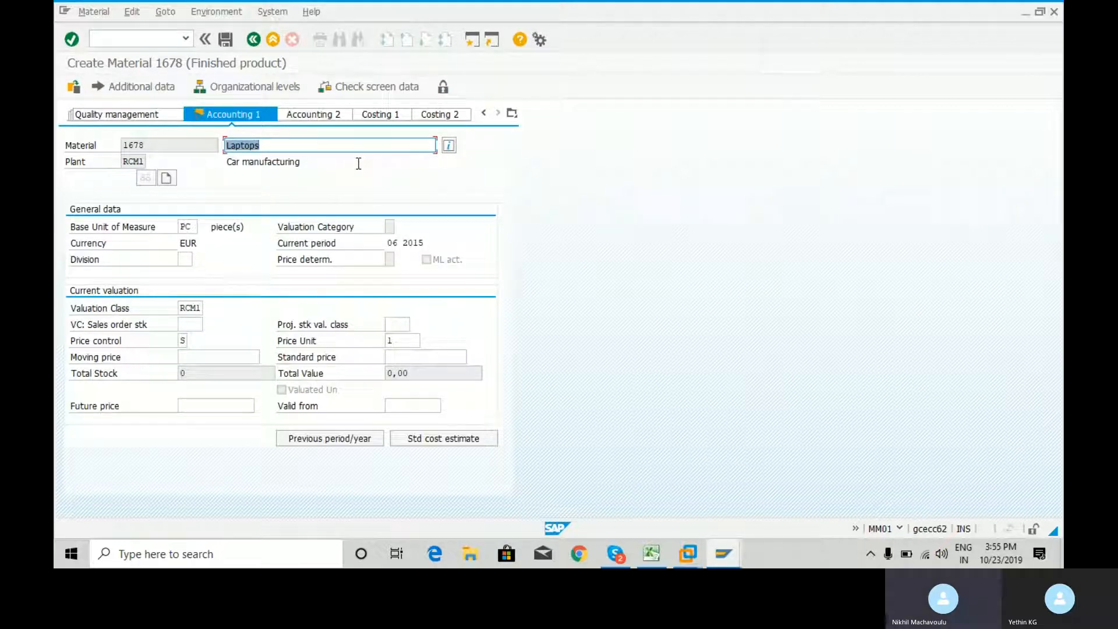
Consult the MMFI Integration sheet in Excel, and set VC: Sales order stk to RCM1 (Car manufacturing) from its value list in SAP
left_click(191, 324)
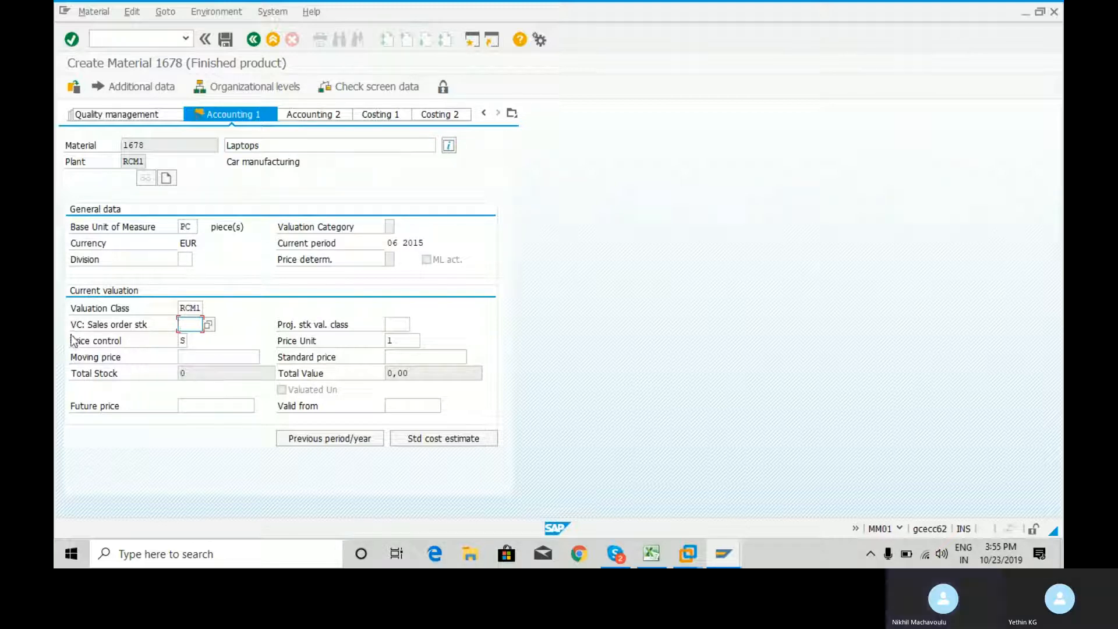
left_click(211, 325)
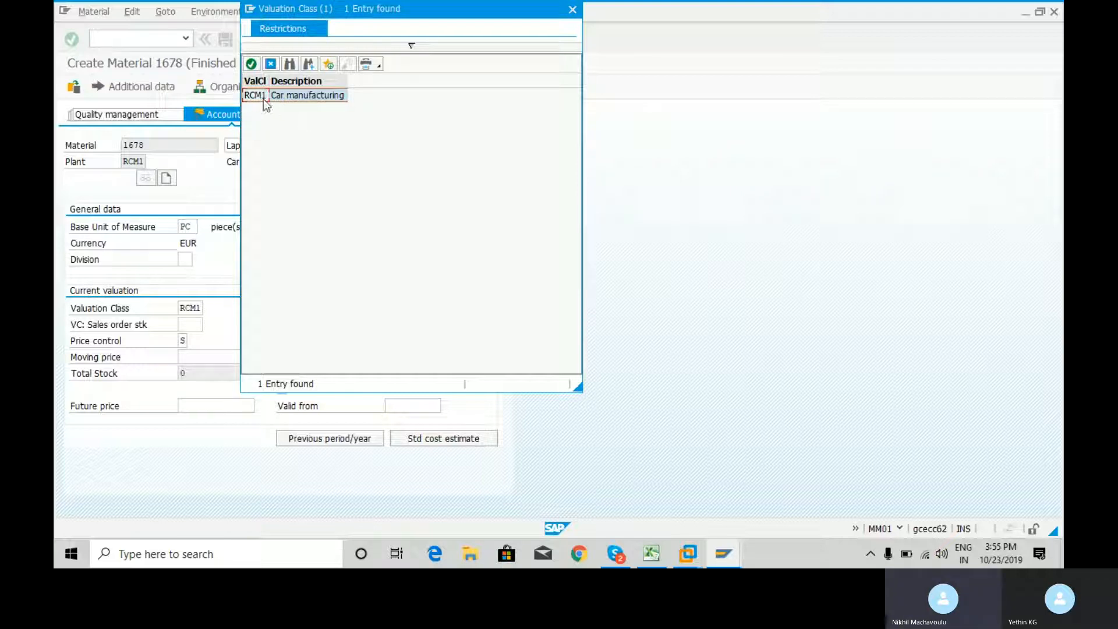
left_click(652, 553)
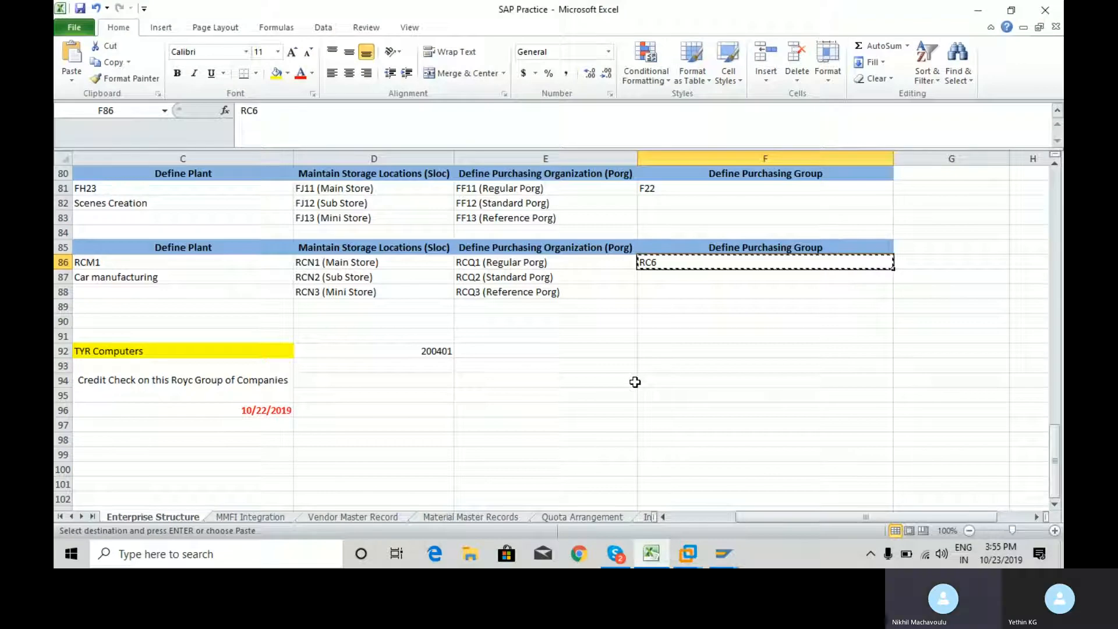
left_click(263, 519)
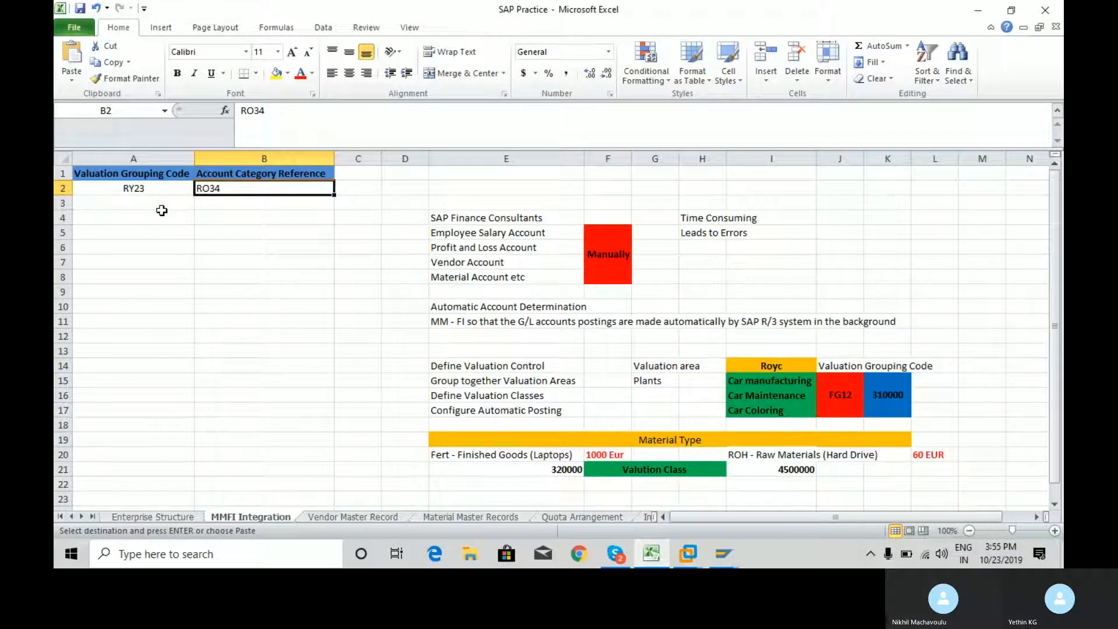
left_click(363, 191)
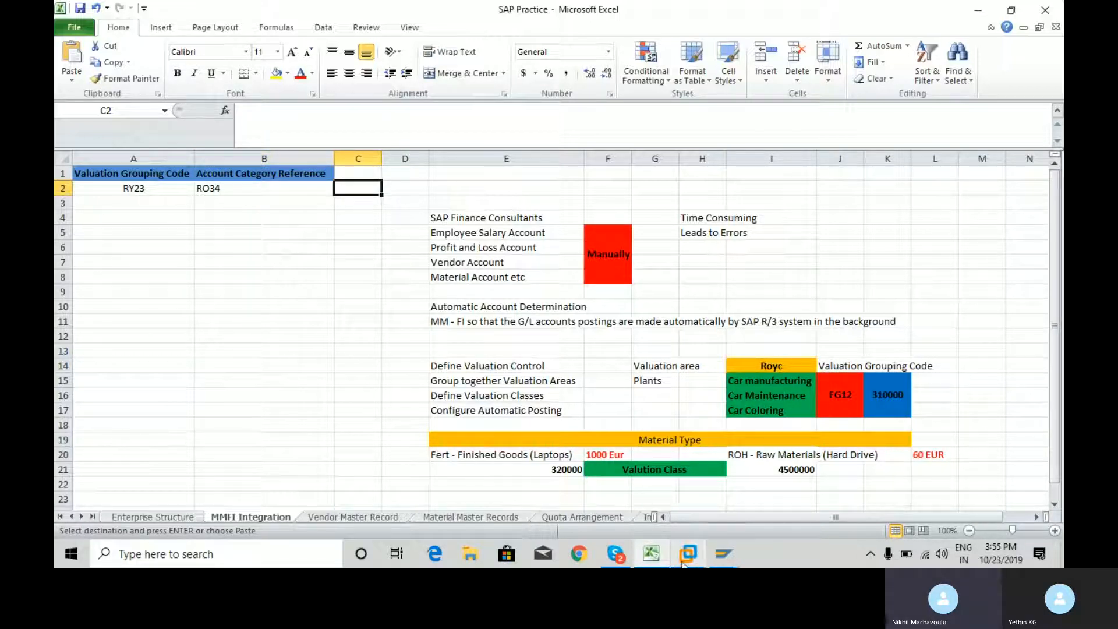
left_click(723, 555)
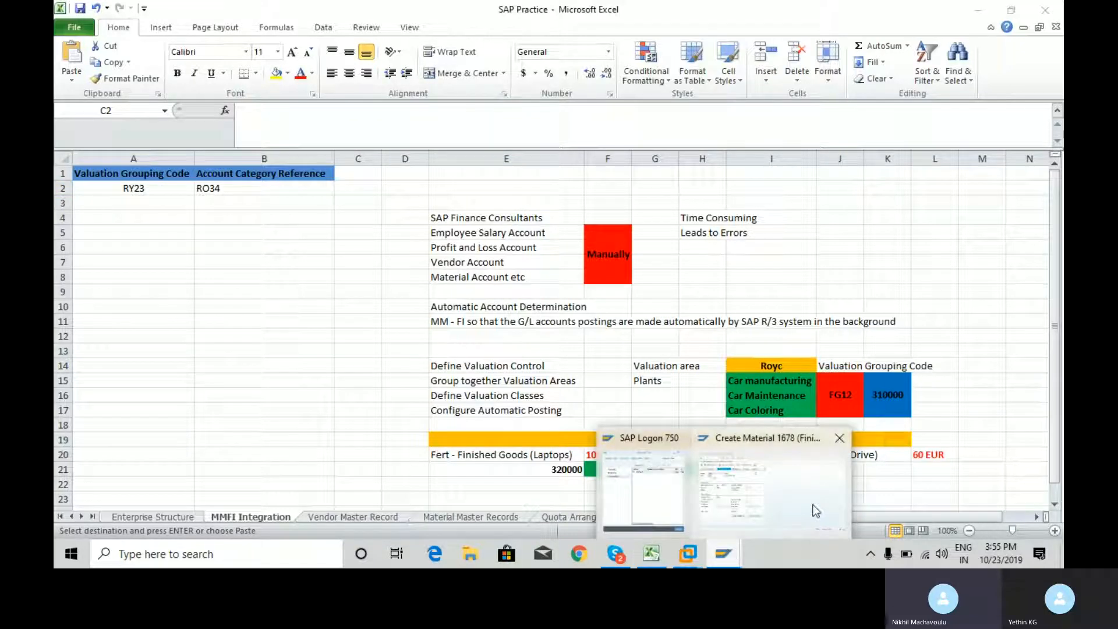
left_click(813, 504)
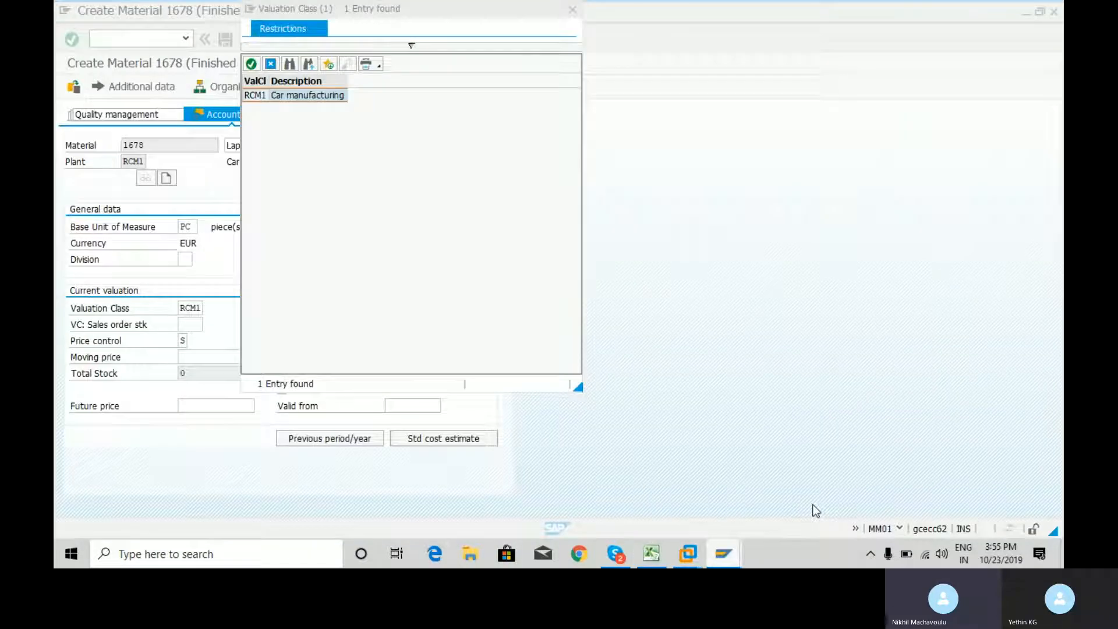
double_click(262, 96)
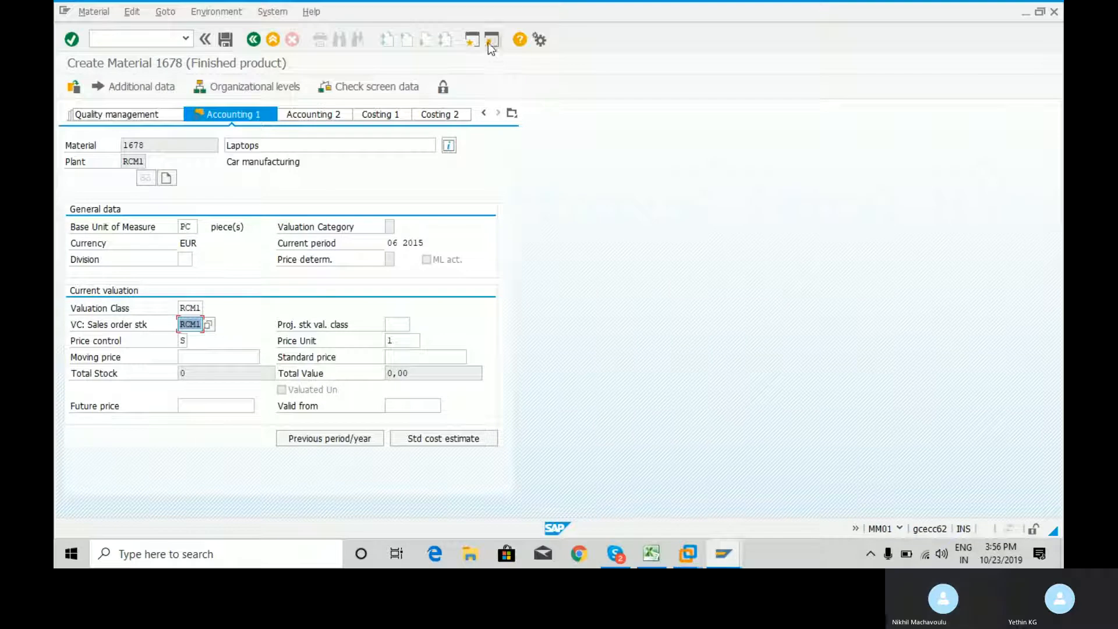
Open a new SAP session and display the Valuation Class table from the Account Category Reference favorites under MM/FI Integration
left_click(475, 41)
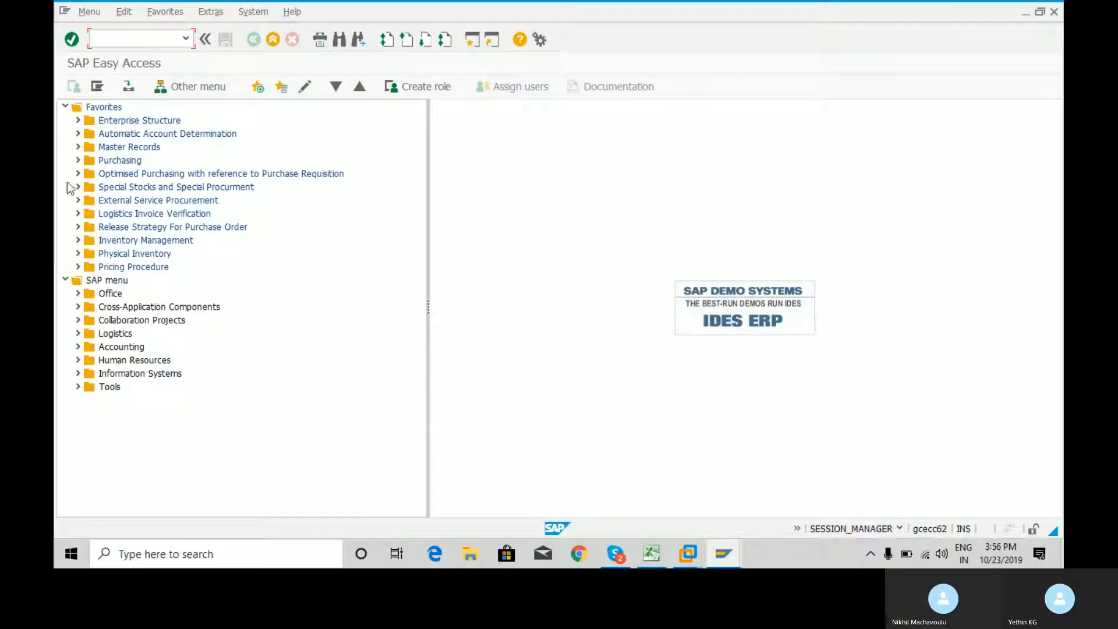
left_click(78, 134)
left_click(91, 147)
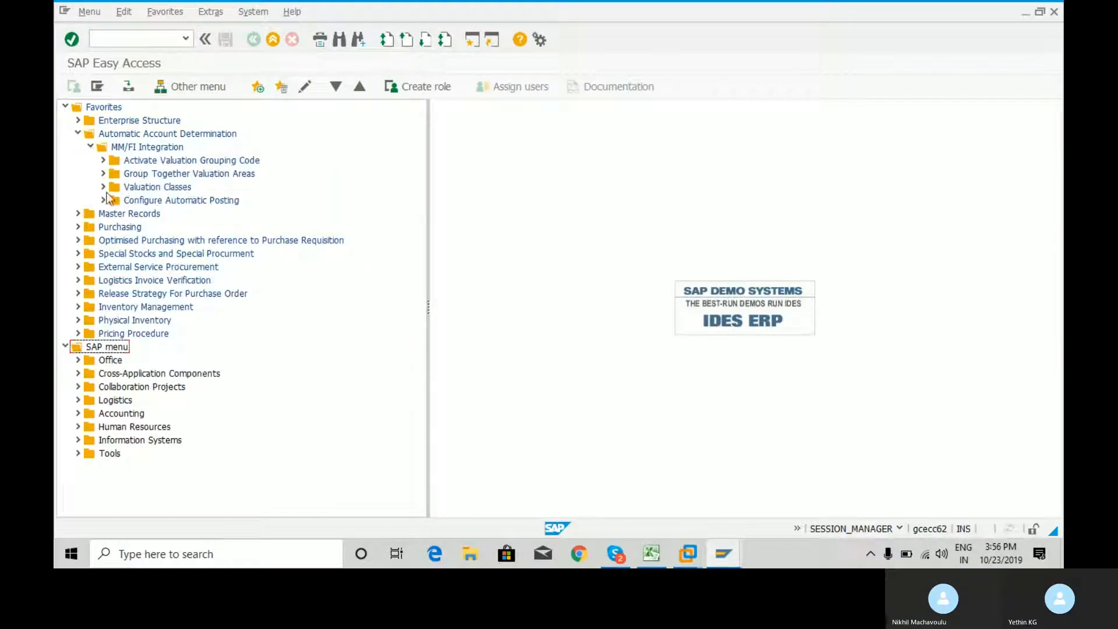
left_click(104, 187)
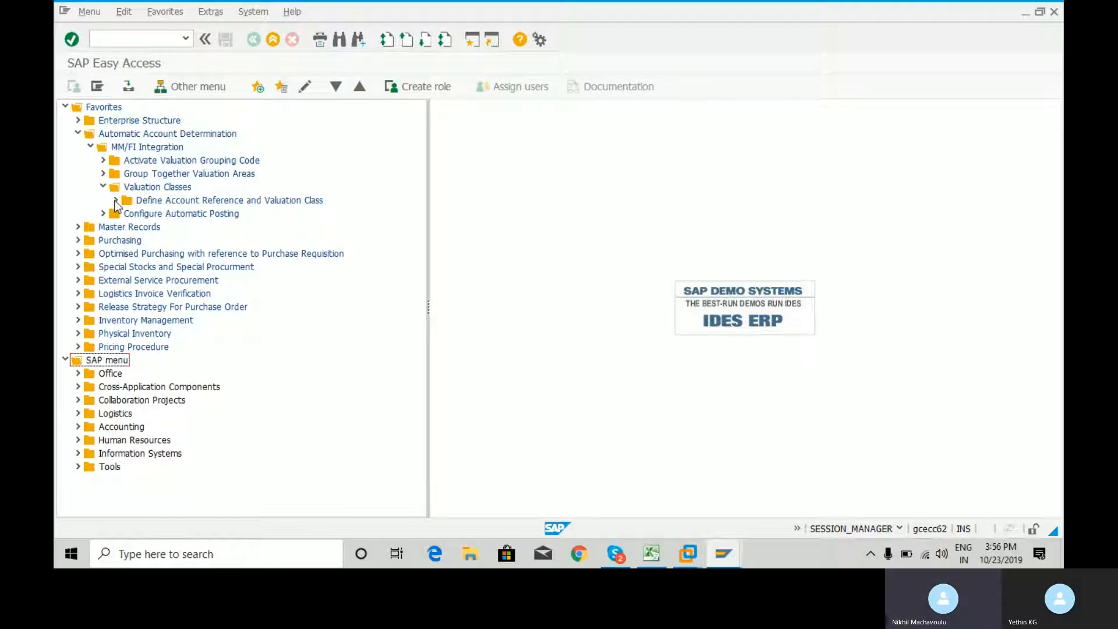
left_click(115, 199)
double_click(166, 213)
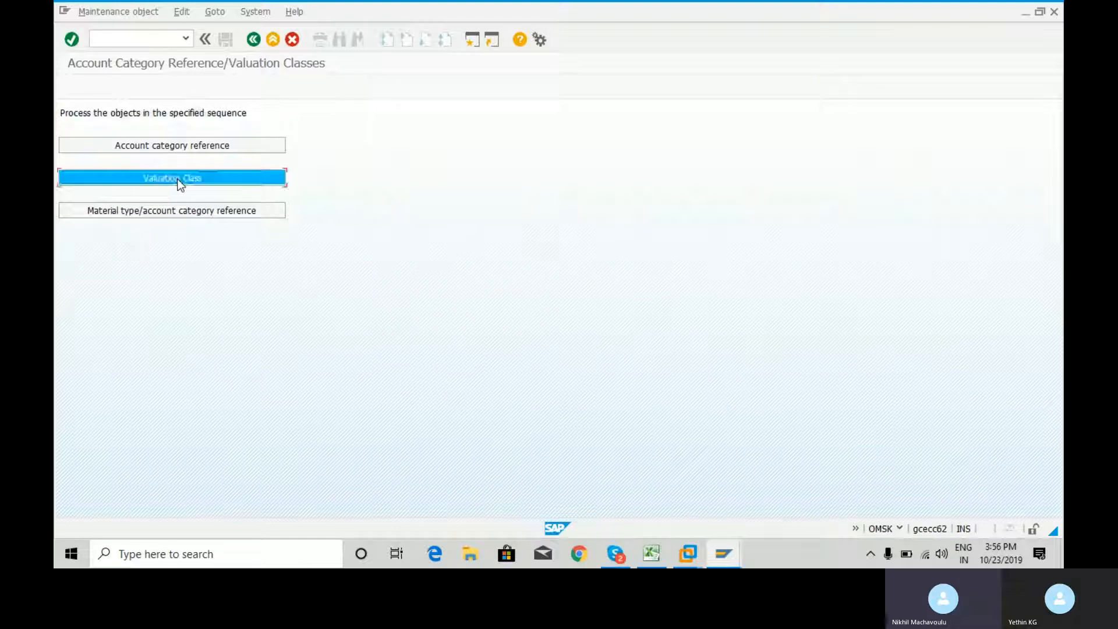
left_click(184, 177)
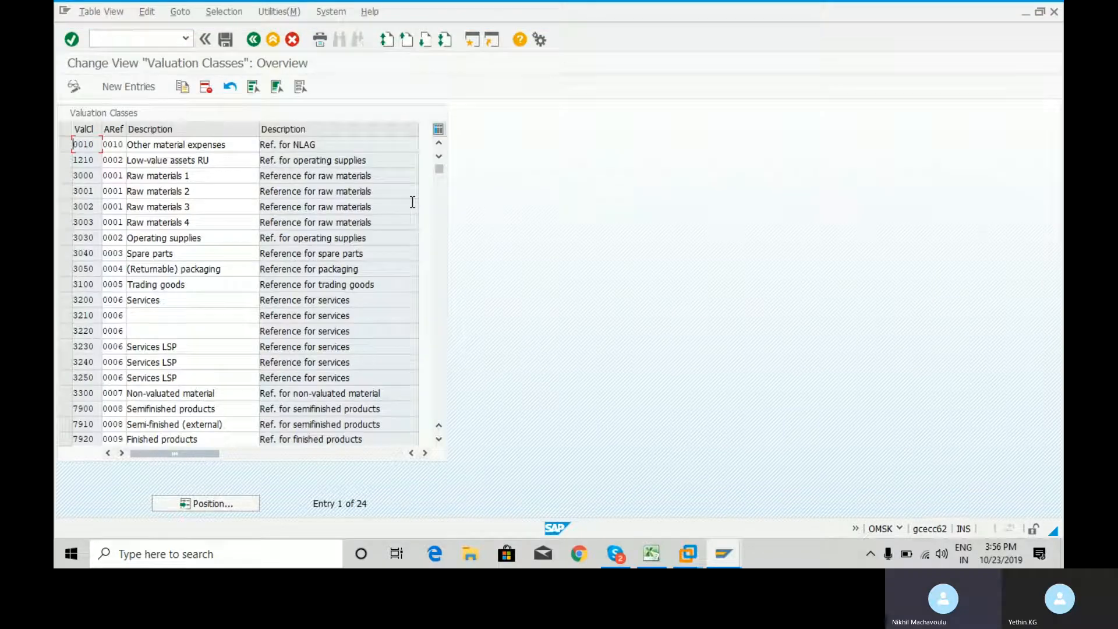
Position the valuation classes overview on the entry RCM1
left_click(238, 509)
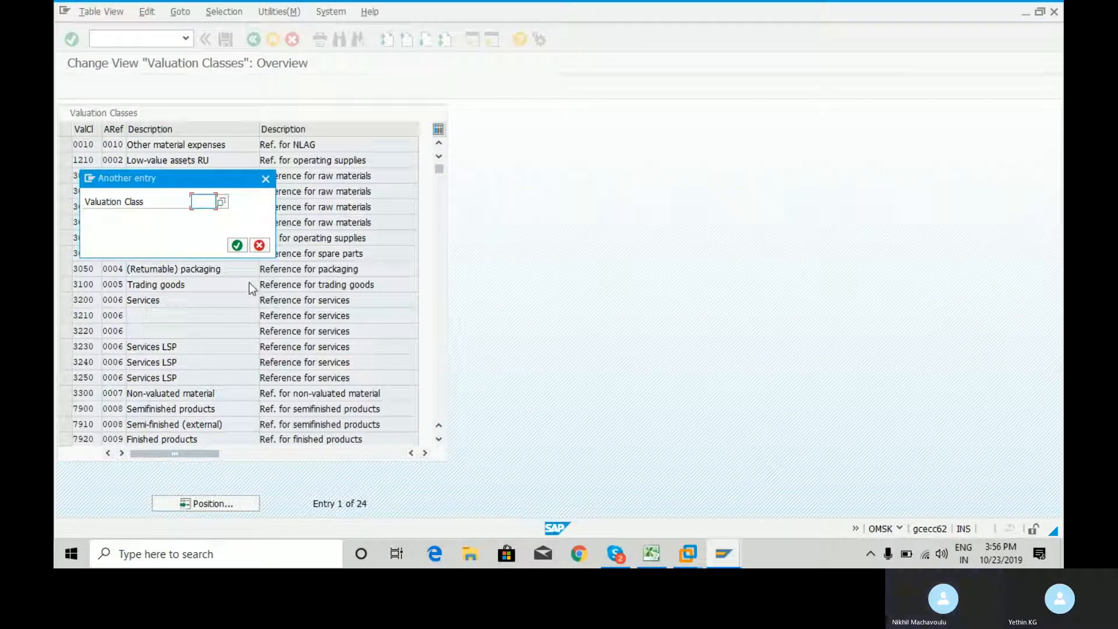
key("Down")
key("Down")
key("Down")
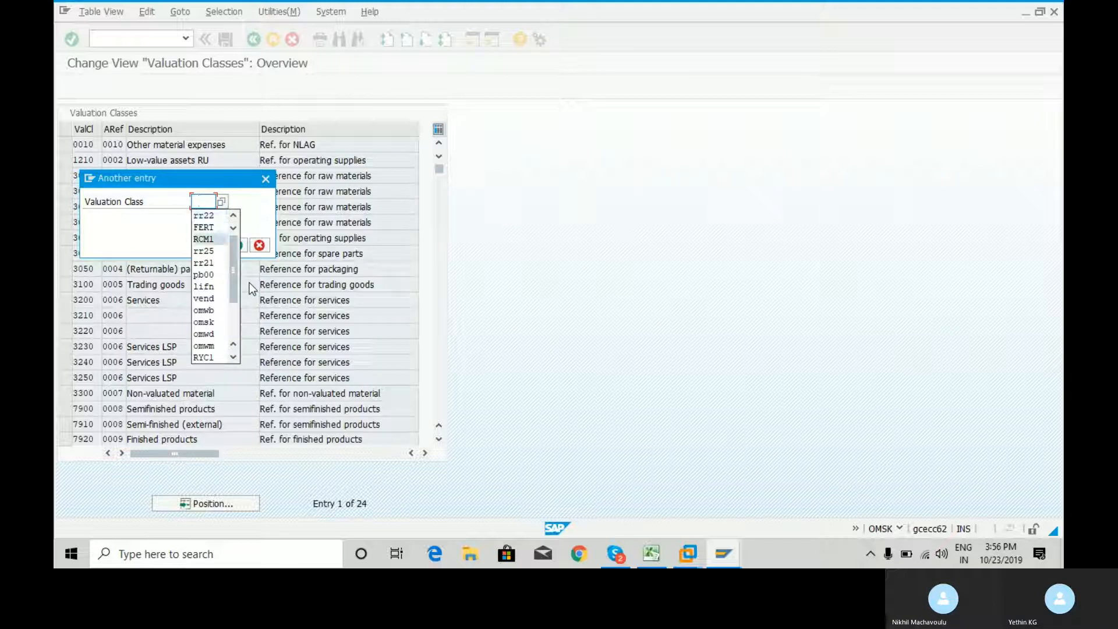
key("Return")
key("Return")
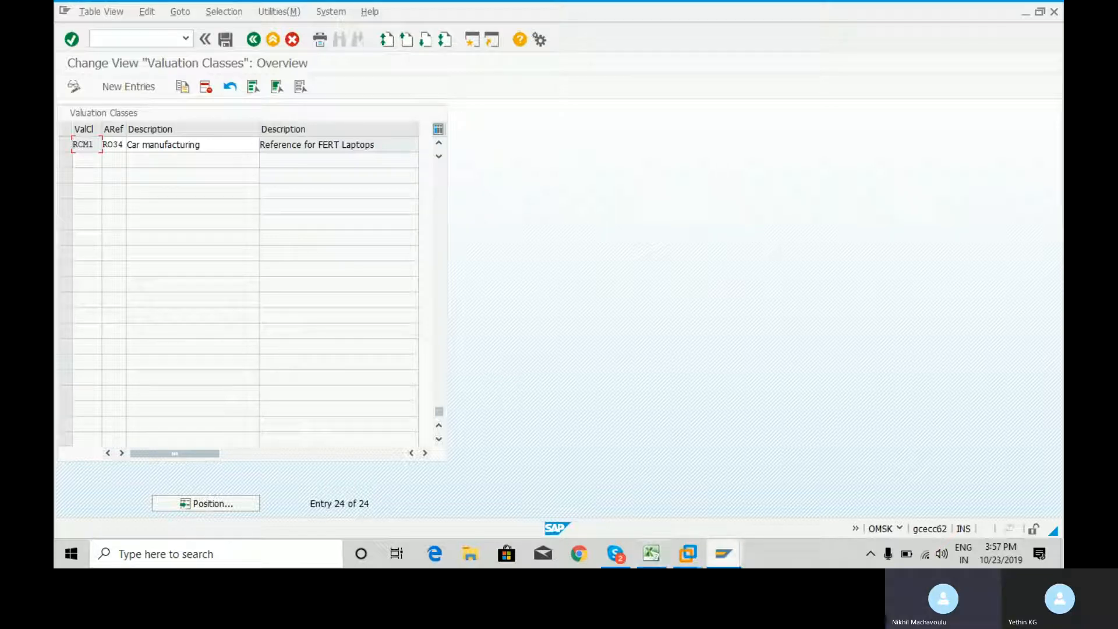
Return to the Create Material session and reselect RCM1 for VC: Sales order stk from its value list
mouse_move(723, 553)
left_click(686, 507)
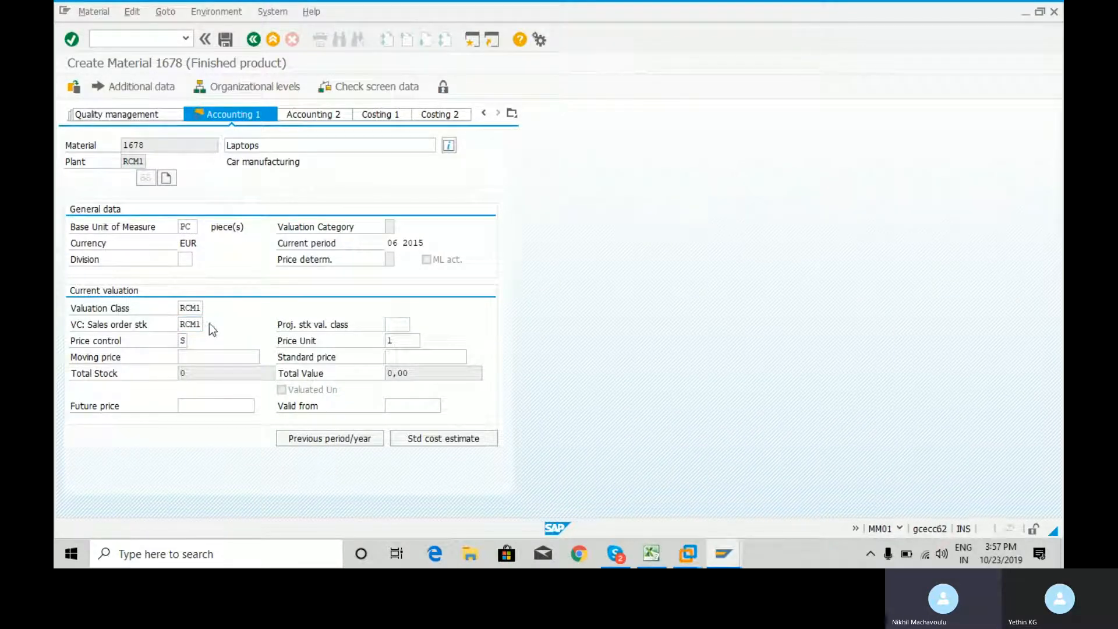
key("F4")
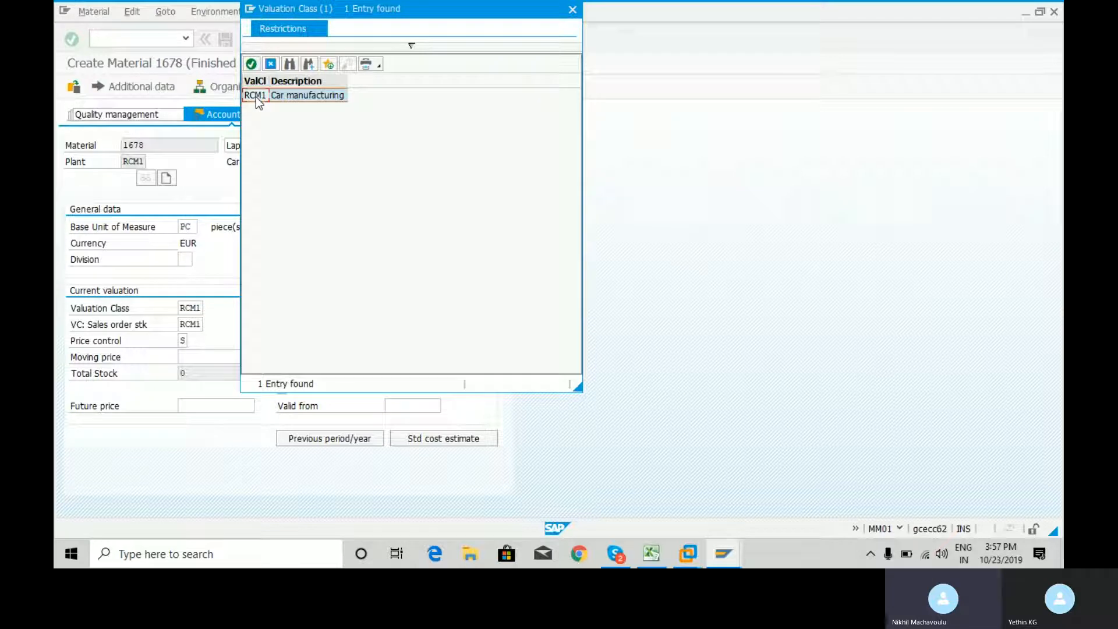
double_click(256, 97)
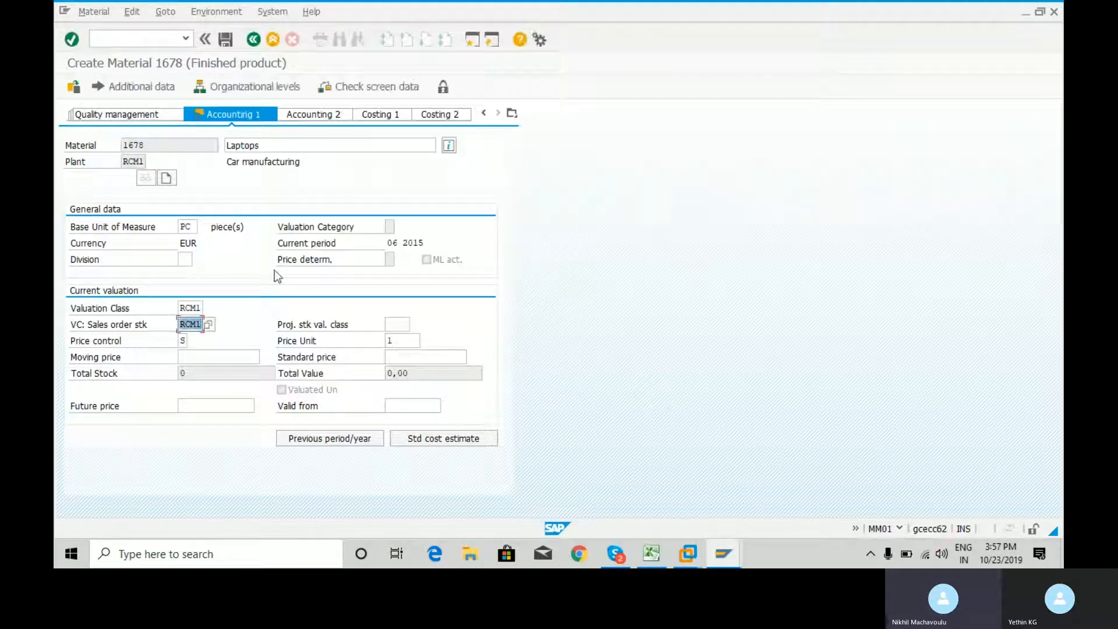
Set Price control to S (Standard price) from its value list in the accounting data
left_click(184, 341)
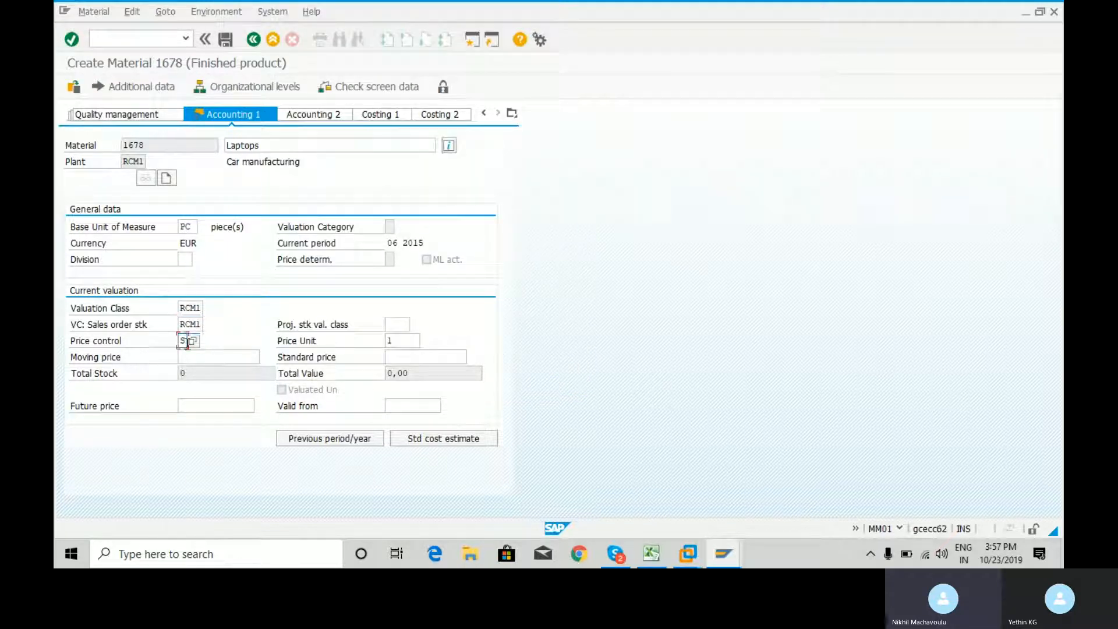
left_click(193, 340)
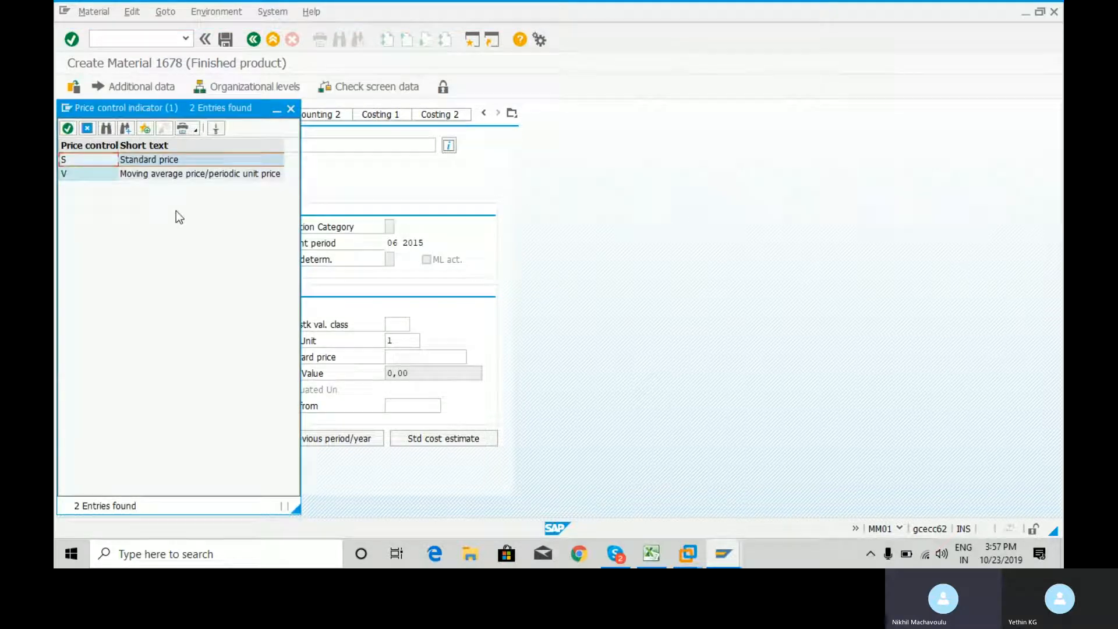
double_click(154, 160)
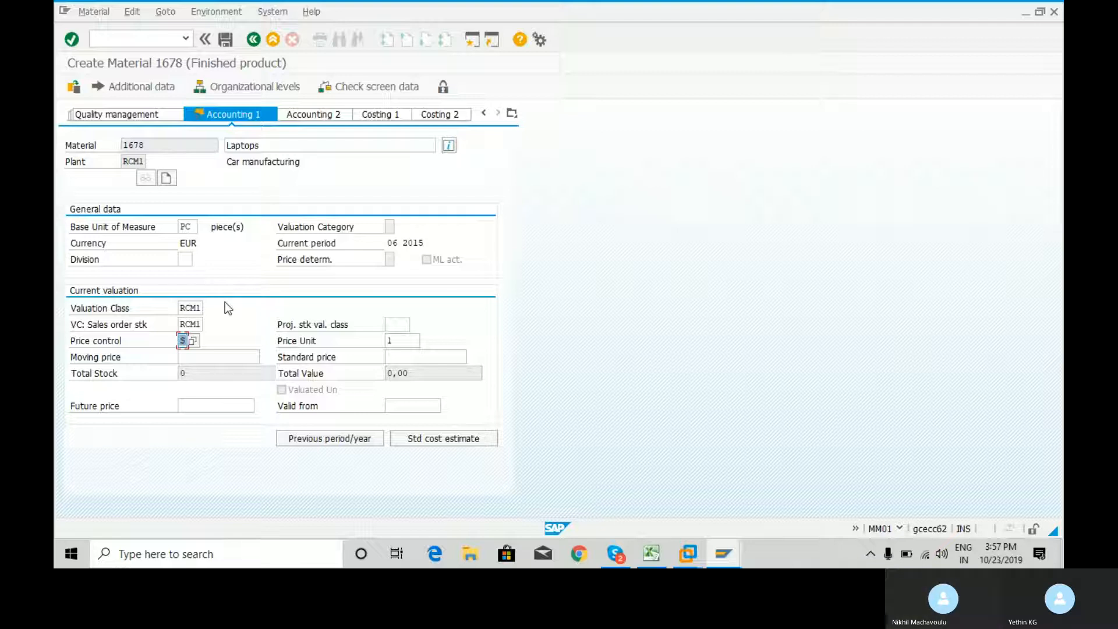
left_click(192, 340)
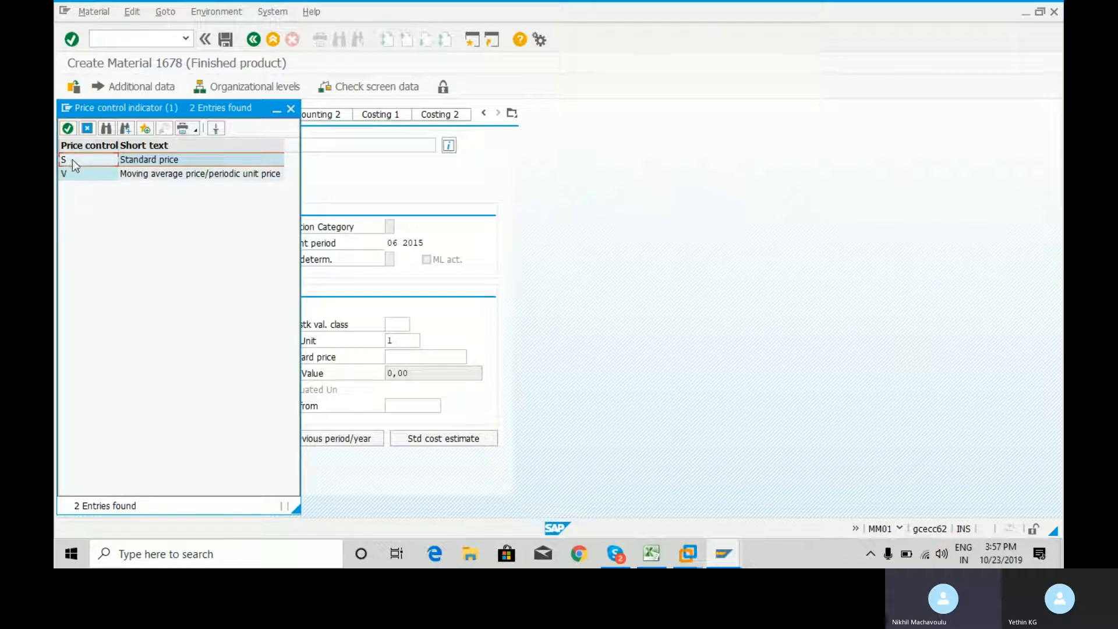
double_click(72, 160)
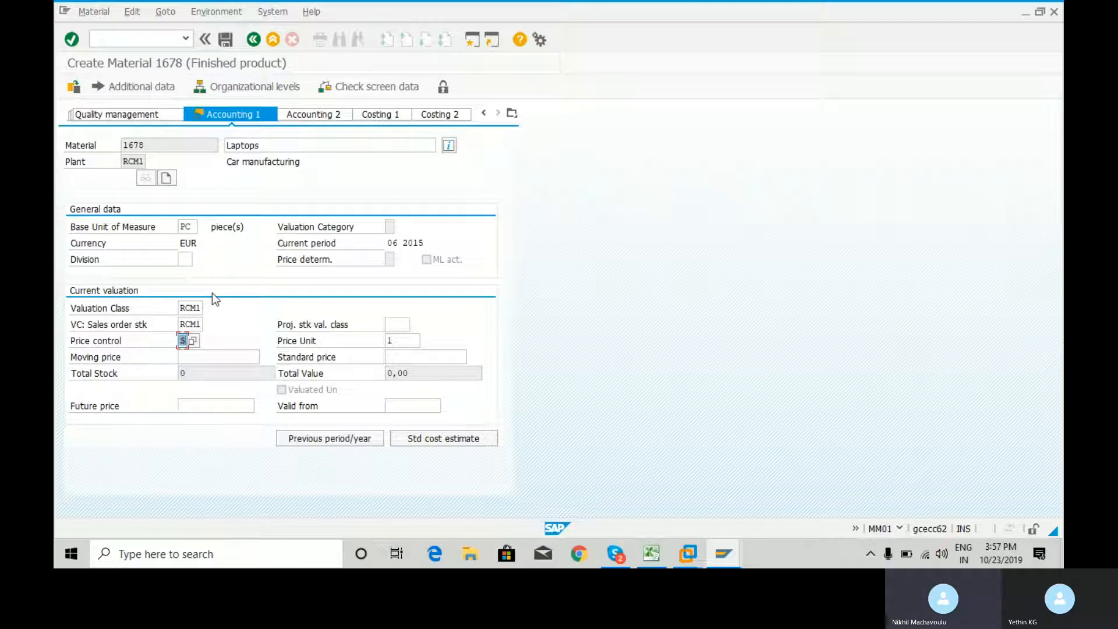
Consult the MMFI Integration and Vendor Master Record sheets in Excel, and set the Standard price to 100 in SAP
left_click(404, 354)
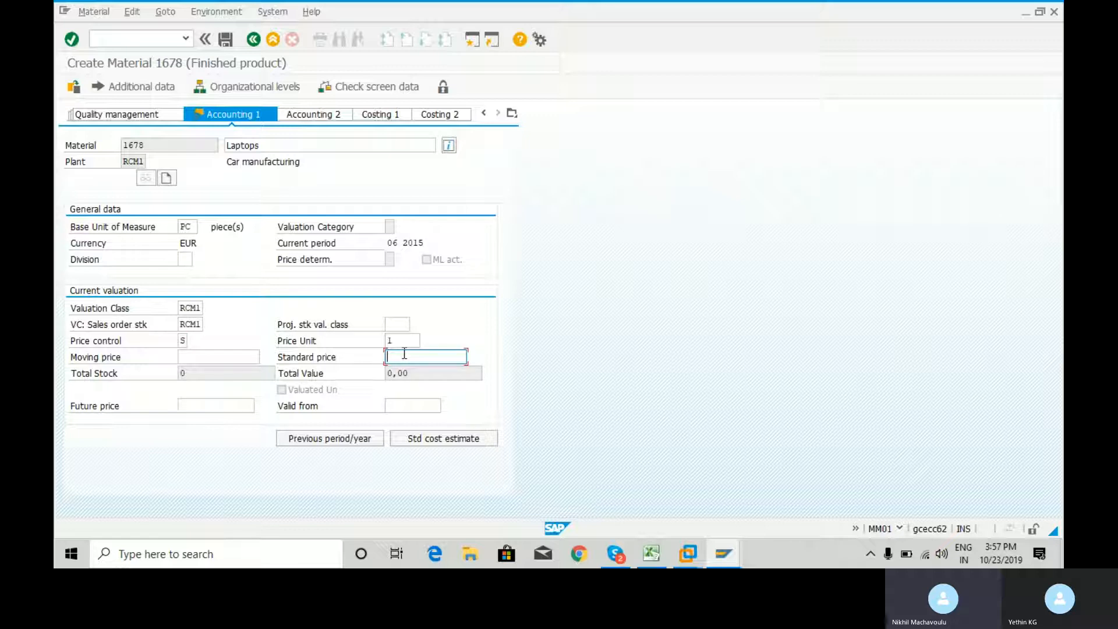
type("1")
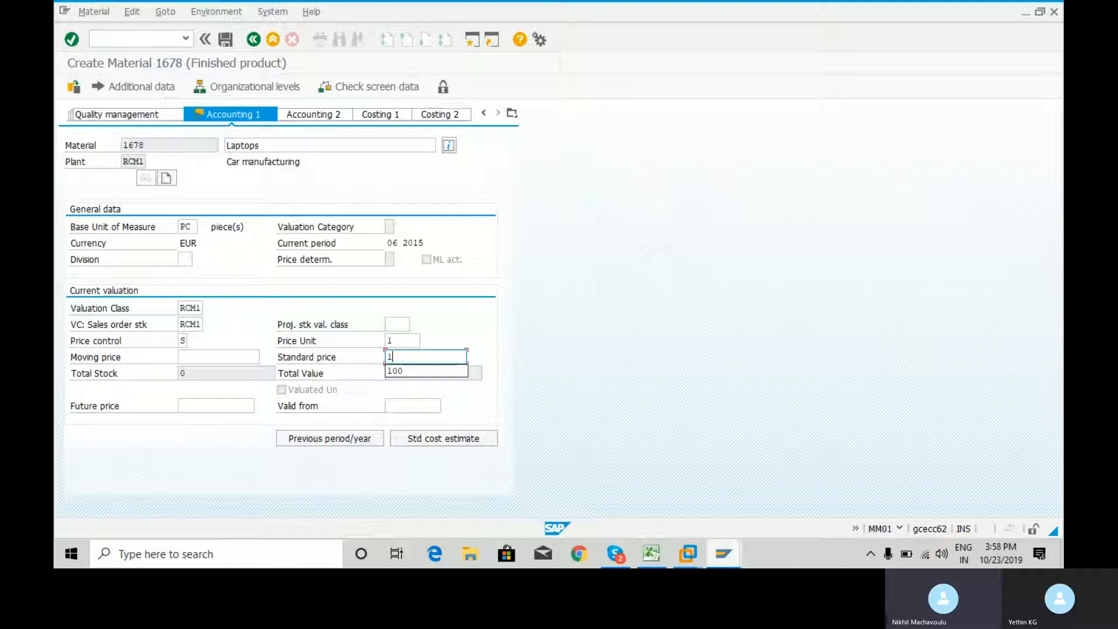
left_click(652, 554)
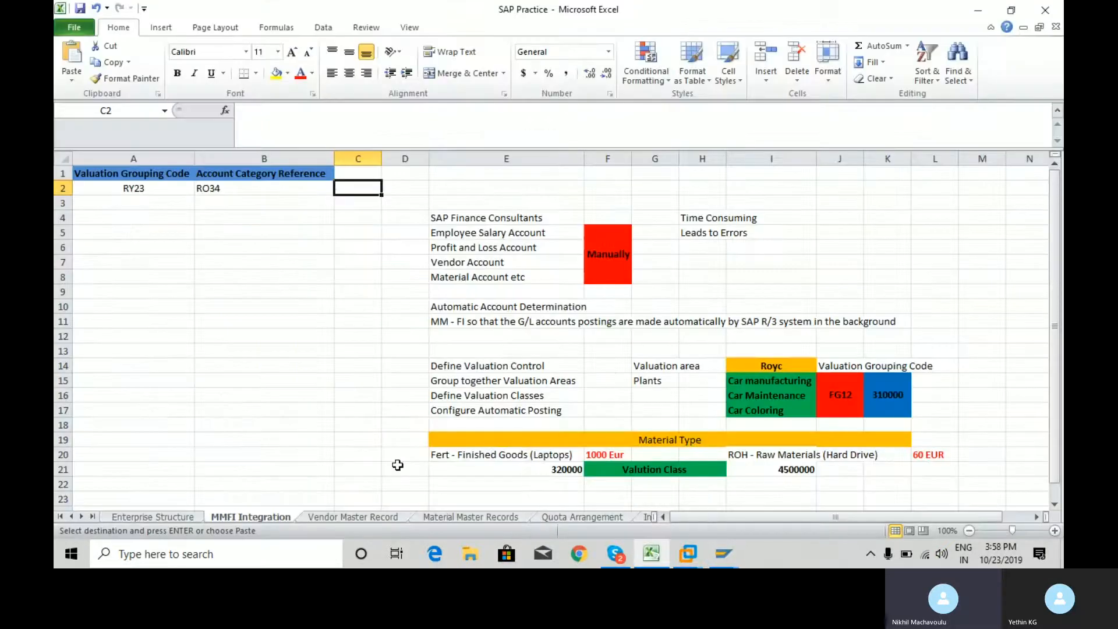
left_click(367, 516)
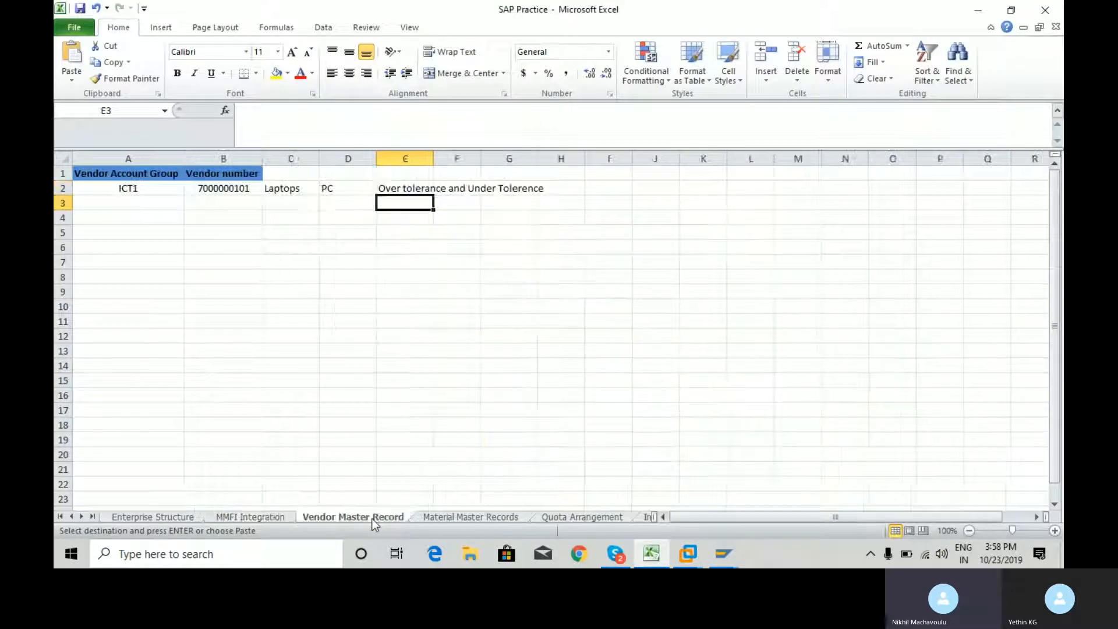
left_click(222, 187)
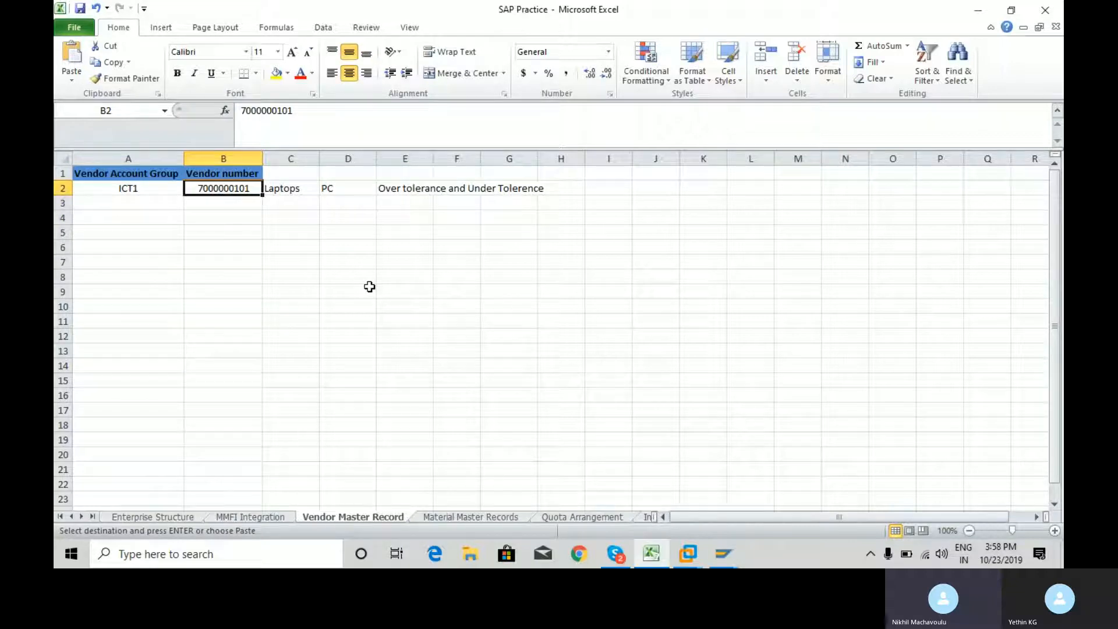
left_click(293, 190)
key("alt+Tab")
left_click(406, 361)
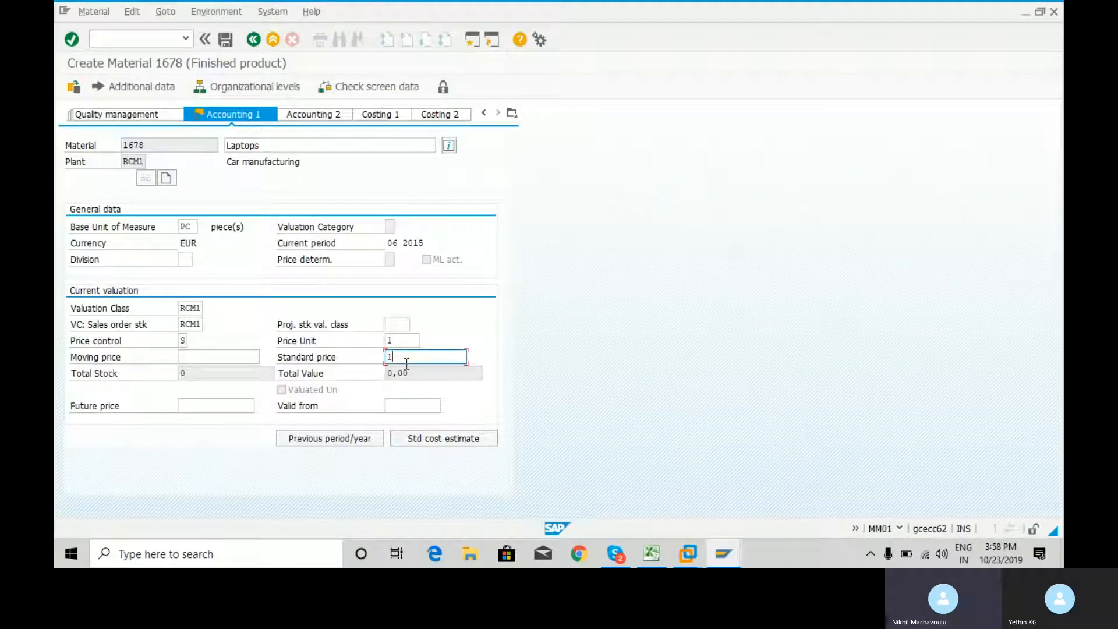
type("00")
Review the Price Unit and Standard price fields, and save the new material's data
left_click(393, 340)
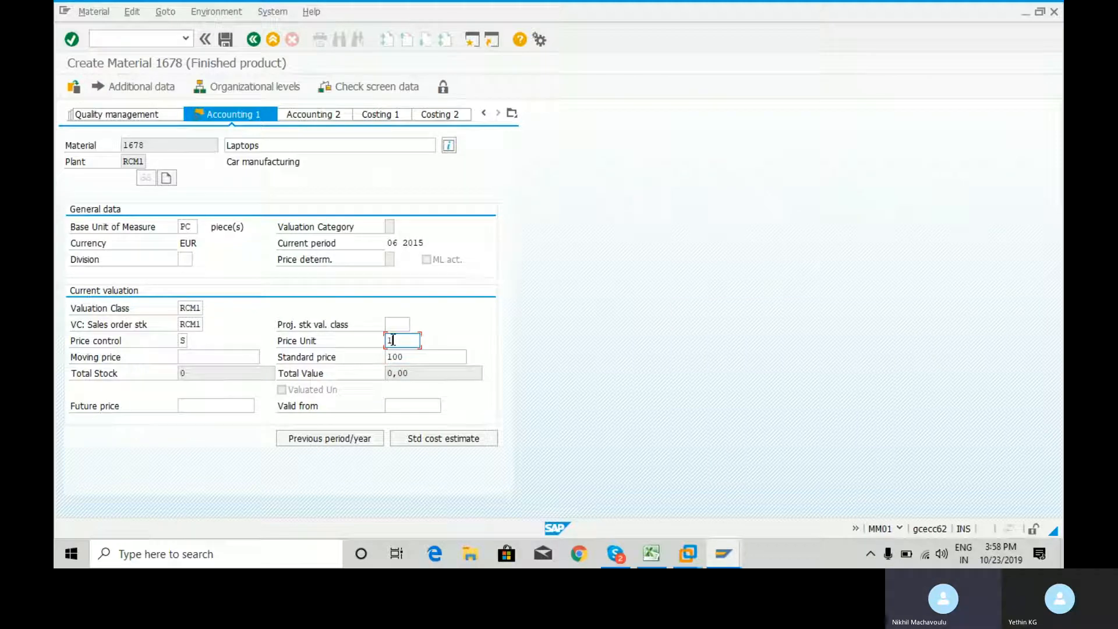
key("Down")
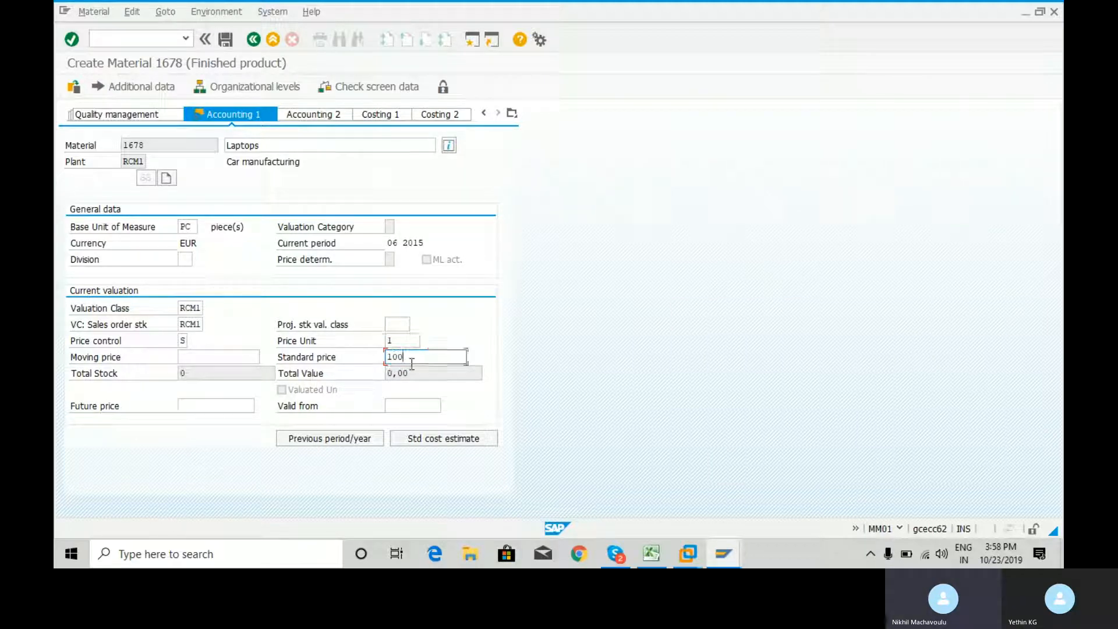
left_click(395, 342)
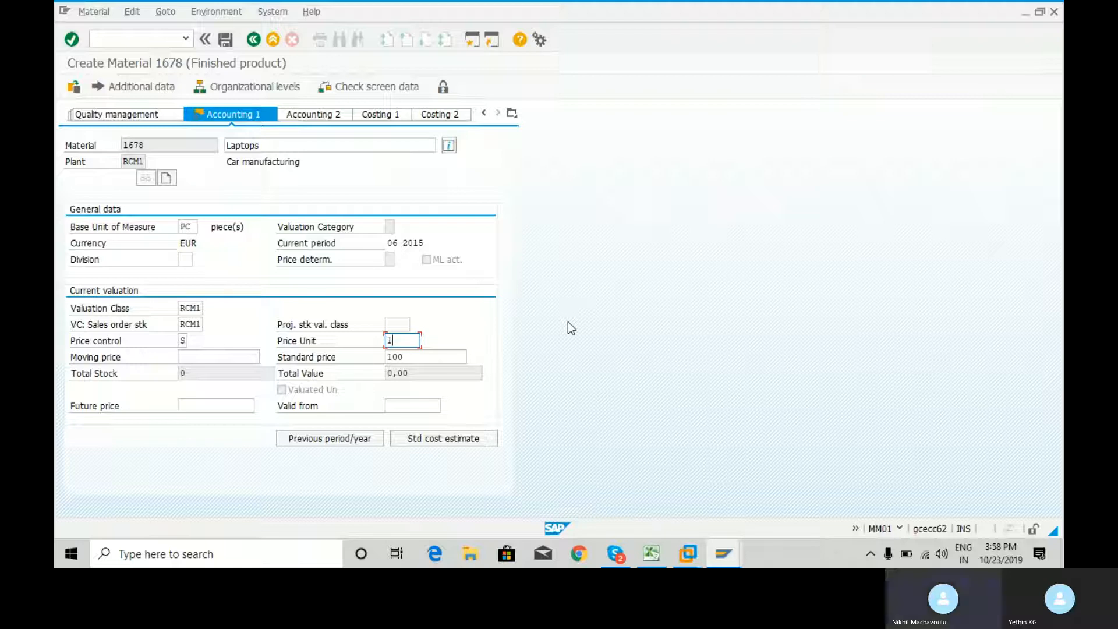
key("Return")
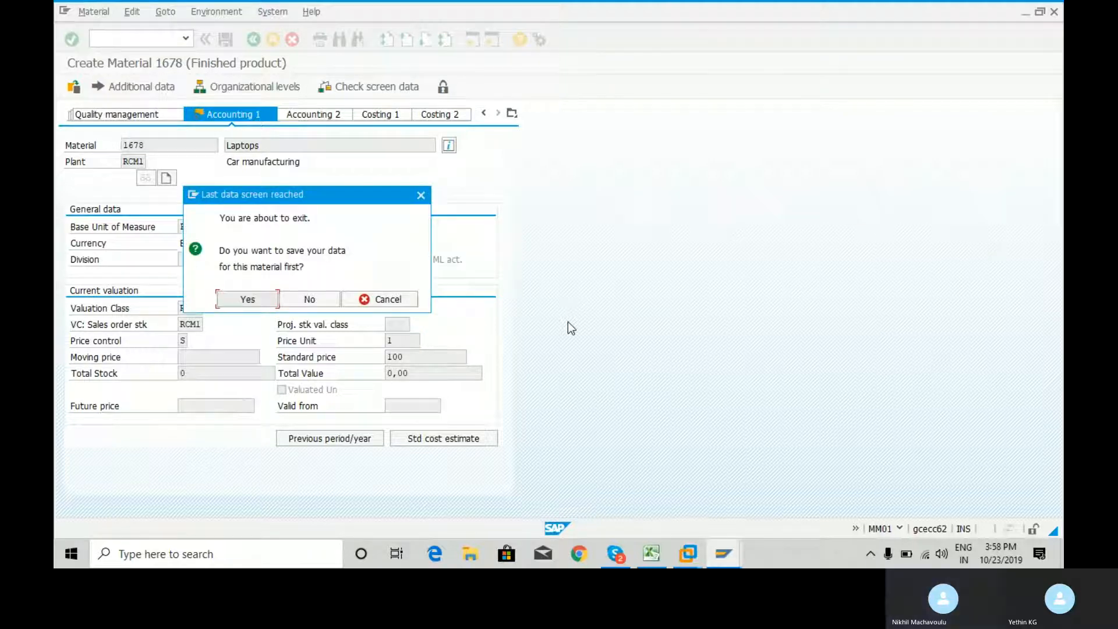
left_click(253, 300)
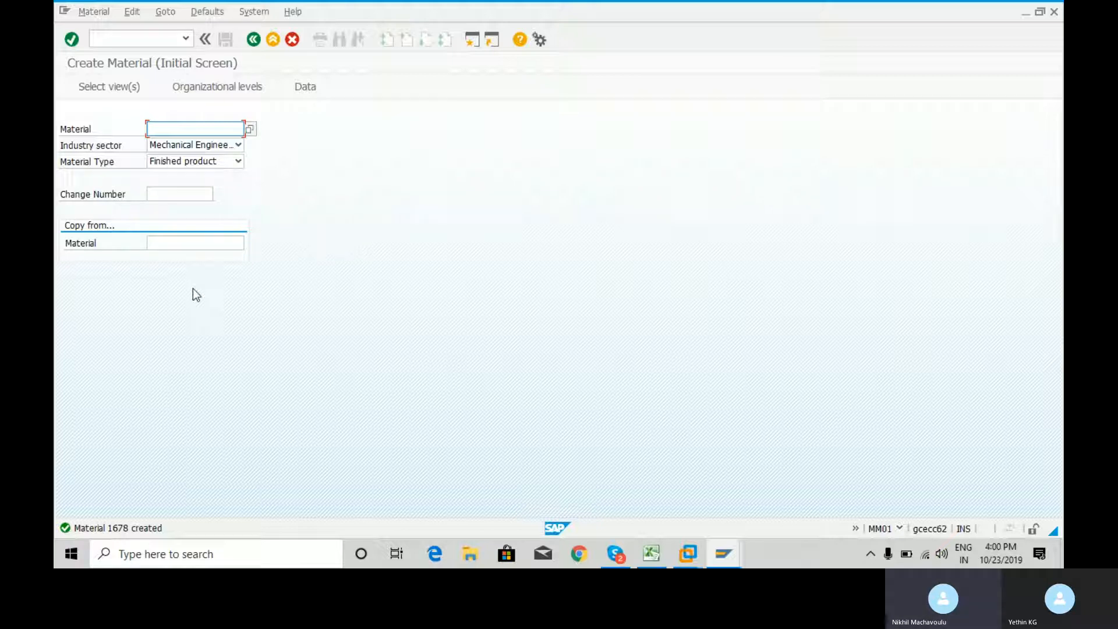
Open the creation message's details and select material number 1678, and check the Material Master Records sheet in Excel
left_click(124, 530)
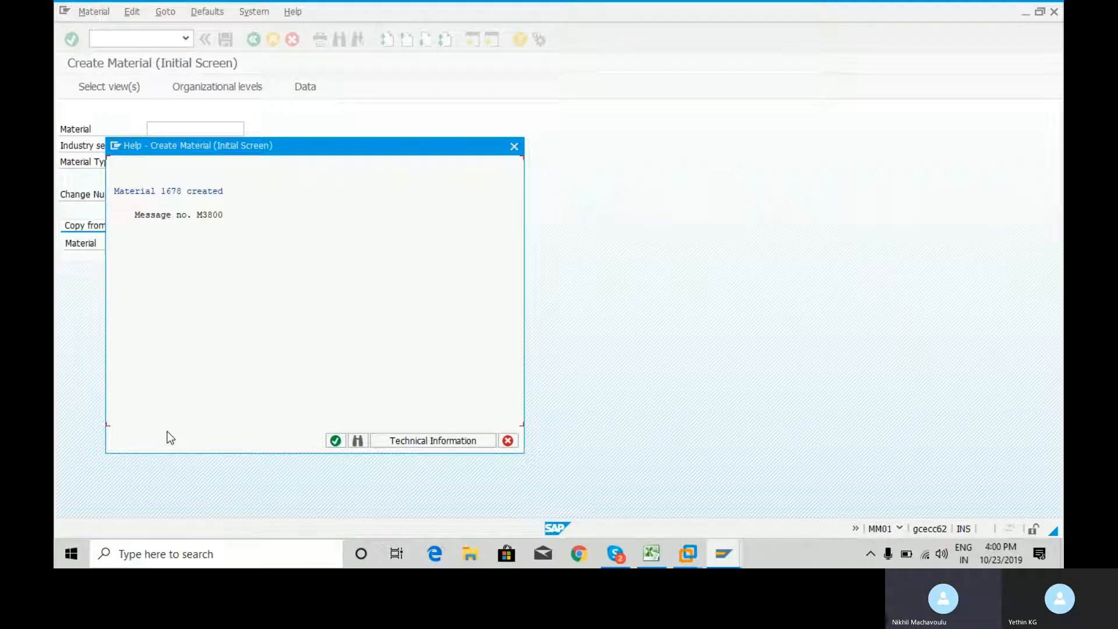
left_click(166, 190)
key("ctrl+y")
left_click_drag(162, 190, 182, 196)
left_click(336, 440)
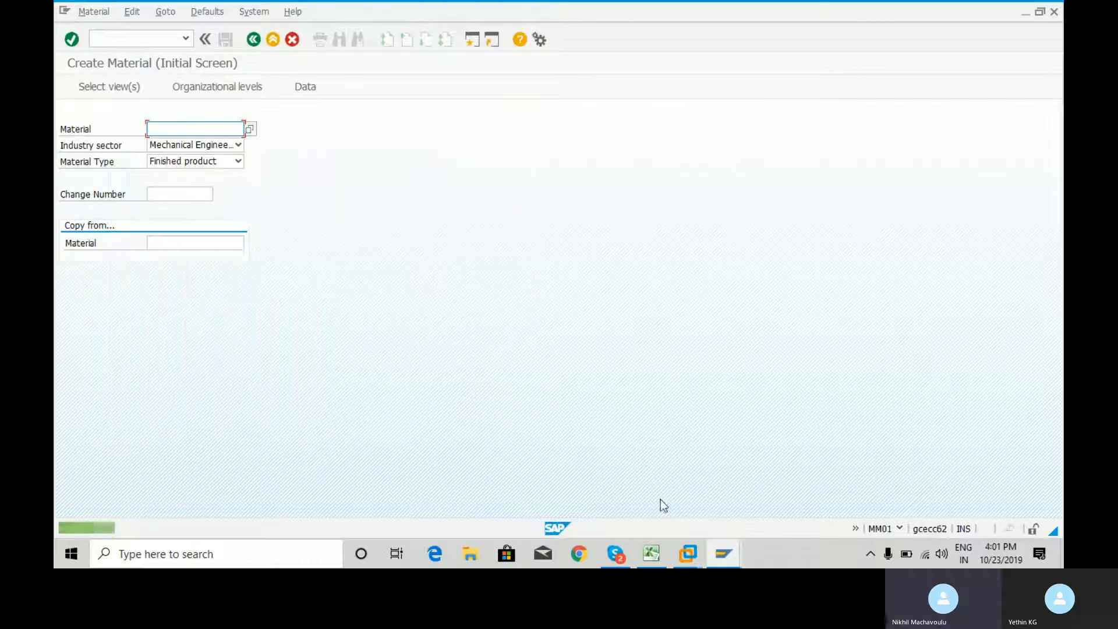
left_click(655, 557)
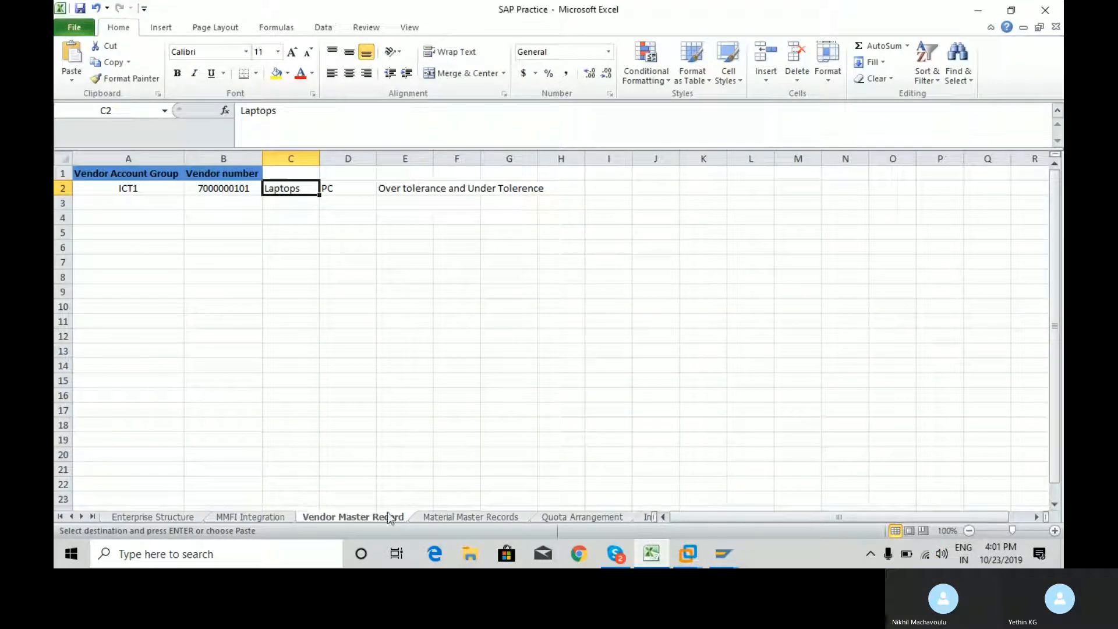
left_click(436, 516)
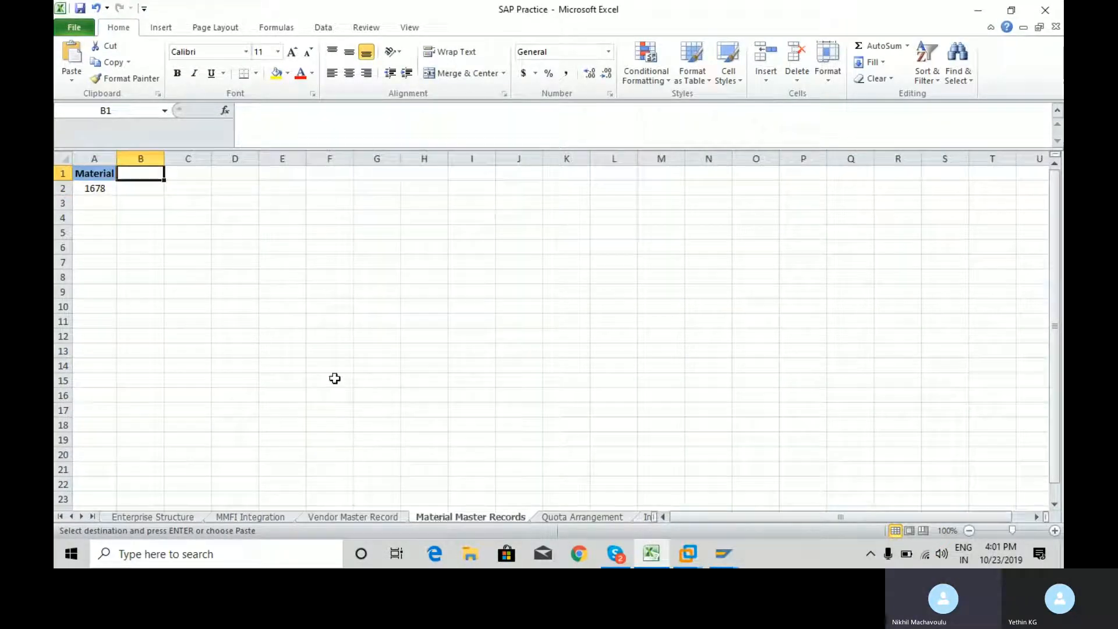
Return to the SAP session, leave Create Material, and start MM02 - Change Material from the favorites
key("alt+Tab")
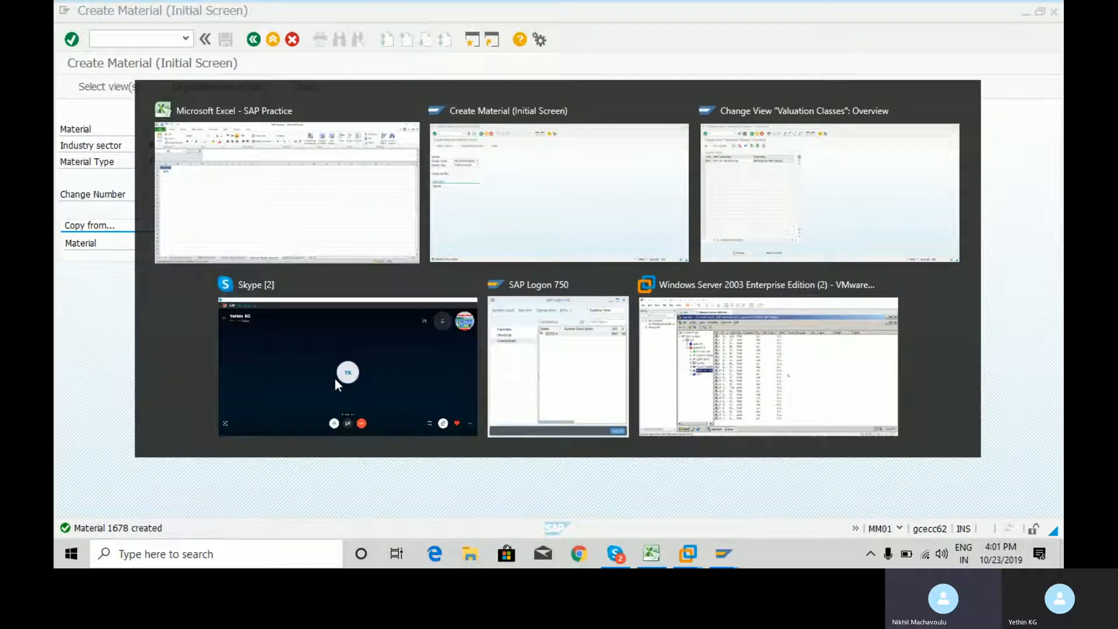
type("/n")
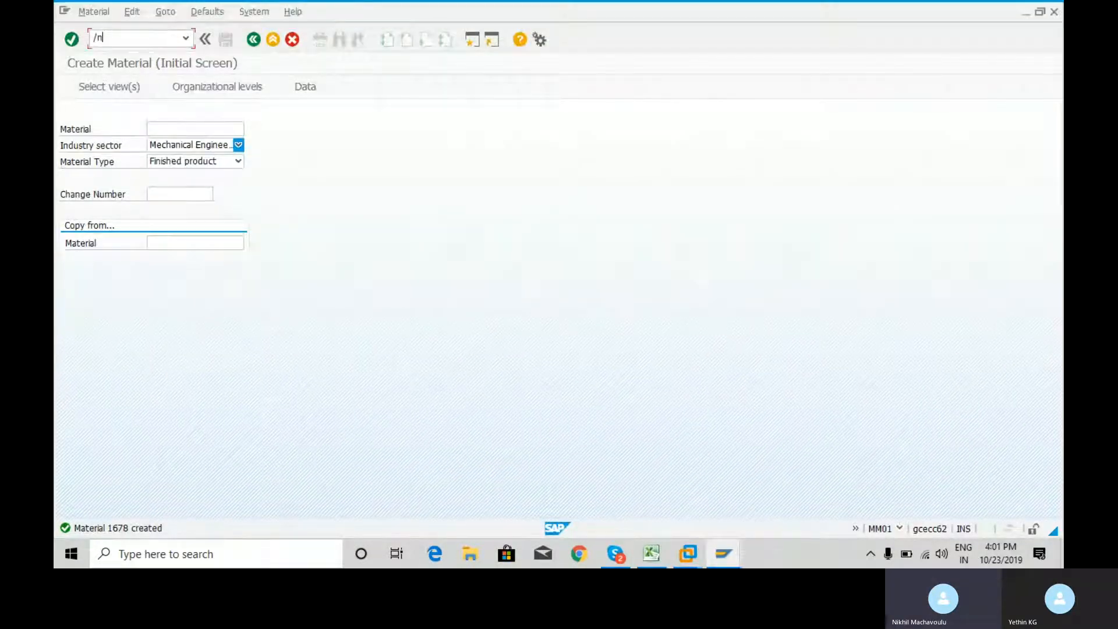
key("Return")
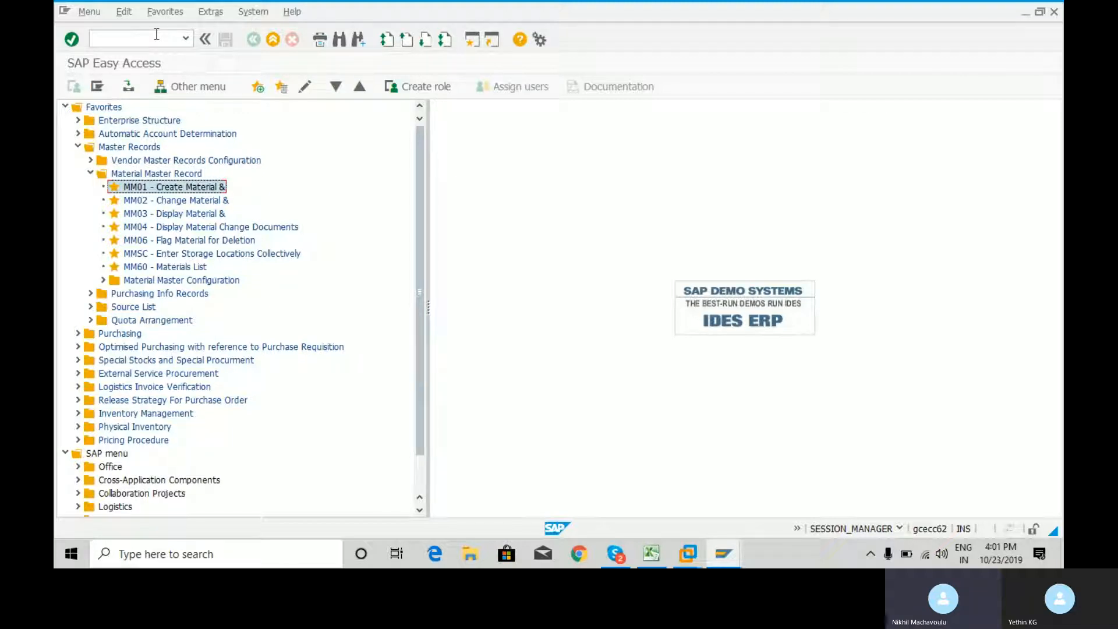
key("Down")
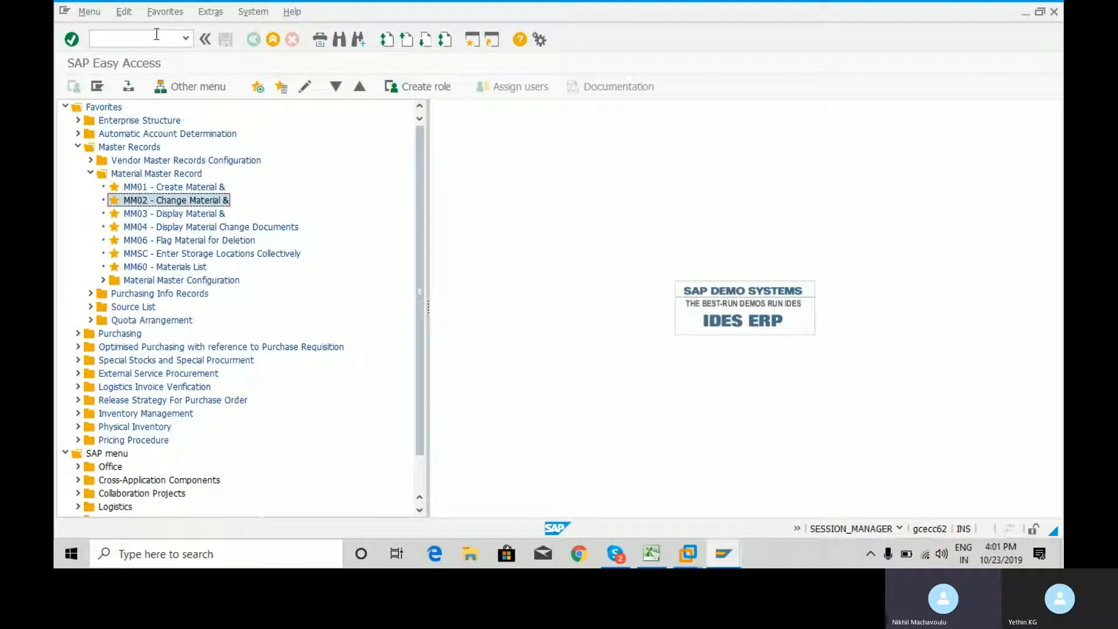
key("Return")
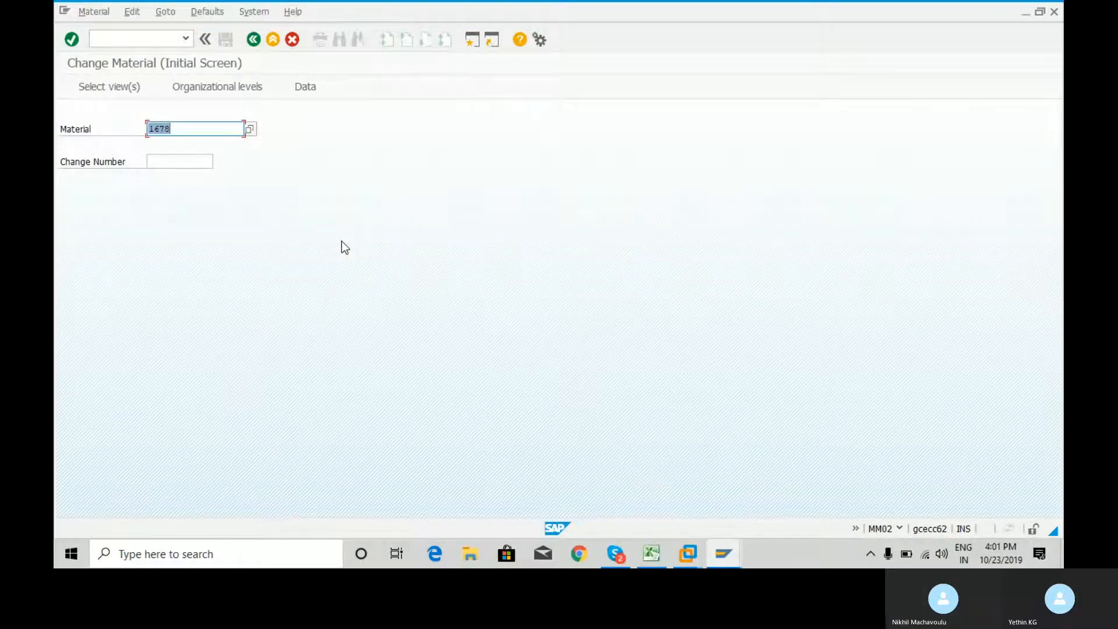
Load material 1678 for changing with the preselected Basic Data 1, Purchasing, General Plant Data / Storage 1 and 2, and Accounting 1 views
left_click(199, 132)
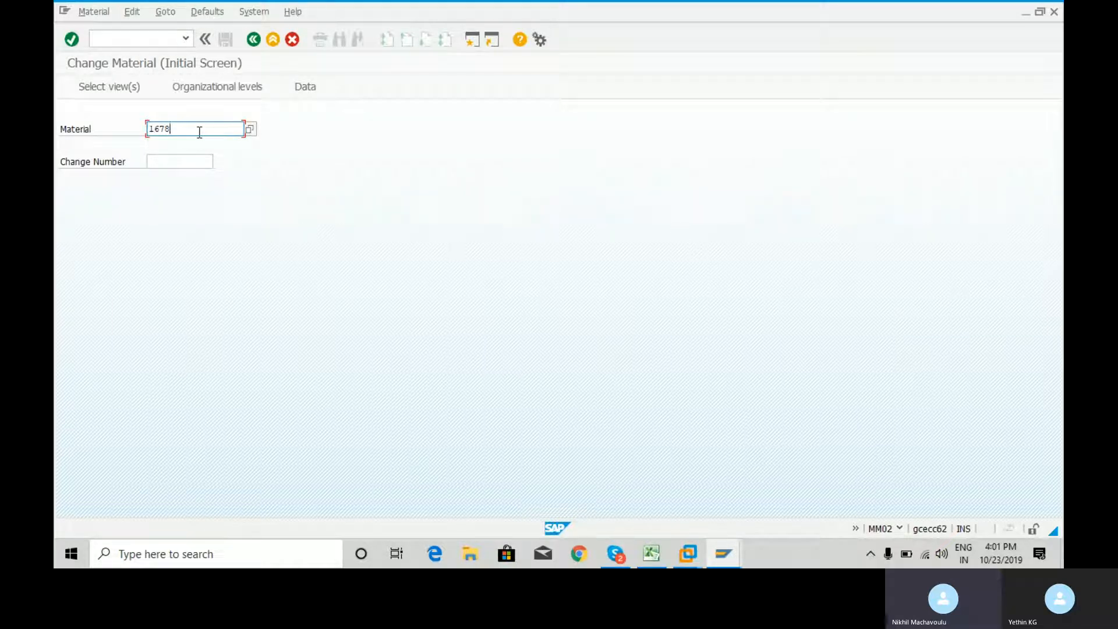
key("Return")
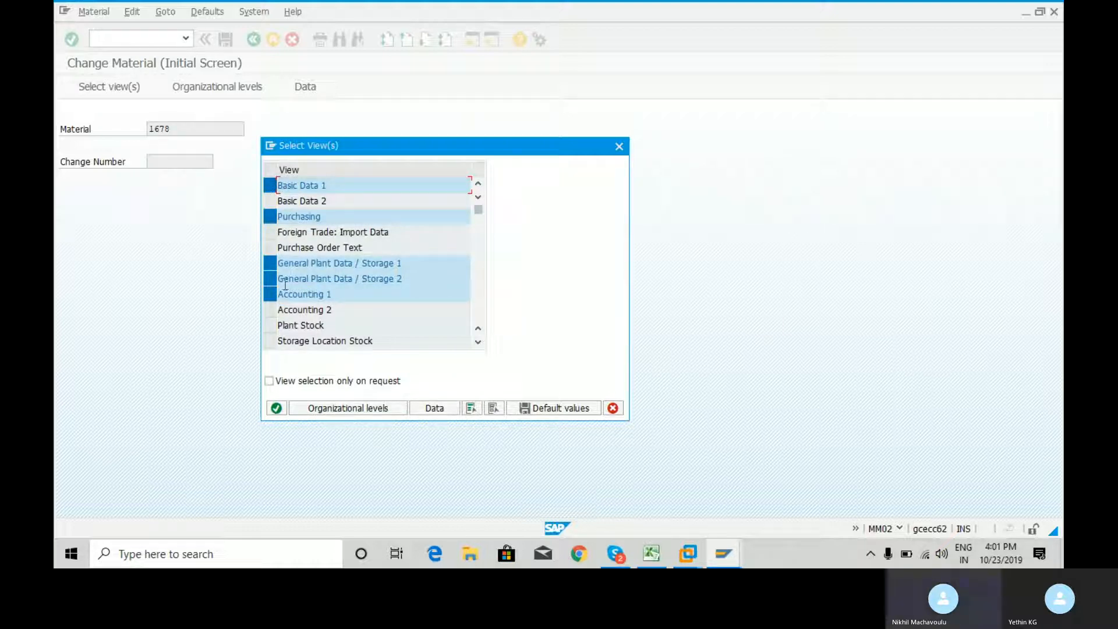
key("Return")
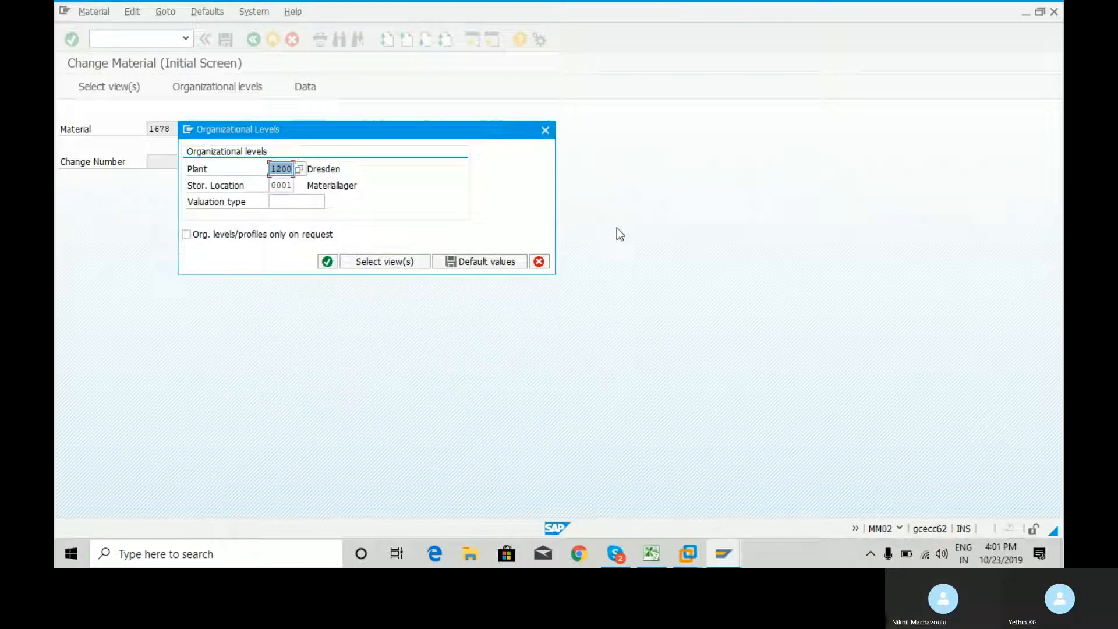
Set the organizational levels to plant RCM1 and storage location RCM1, and open the material's Basic data 1 view
key("BackSpace")
key("Down")
key("Tab")
key("BackSpace")
key("BackSpace")
key("BackSpace")
key("BackSpace")
type("rcm1")
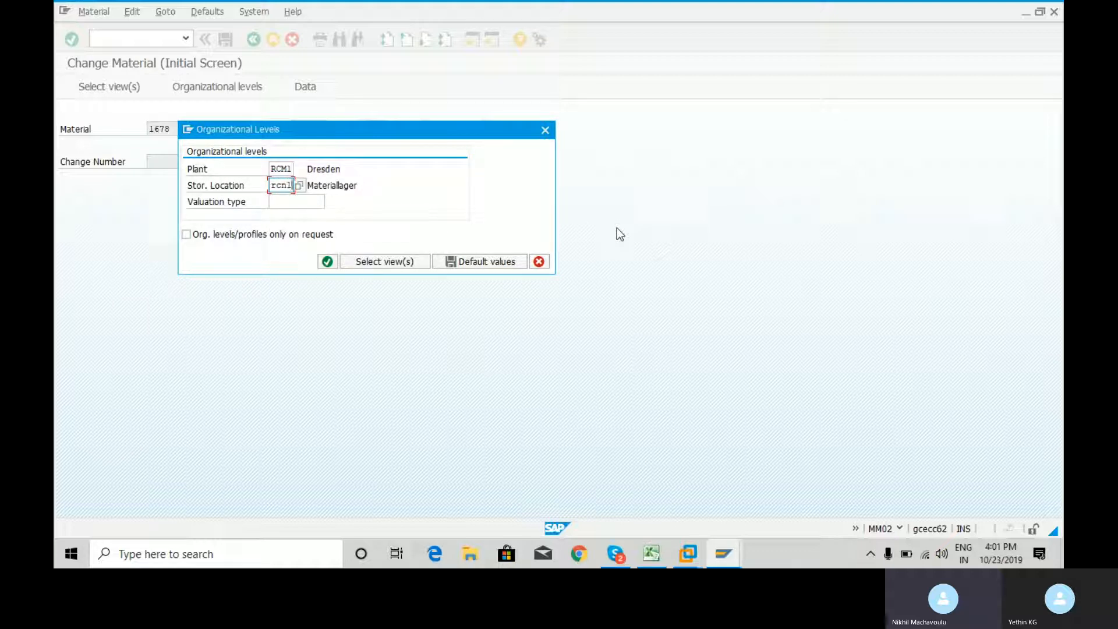
key("Return")
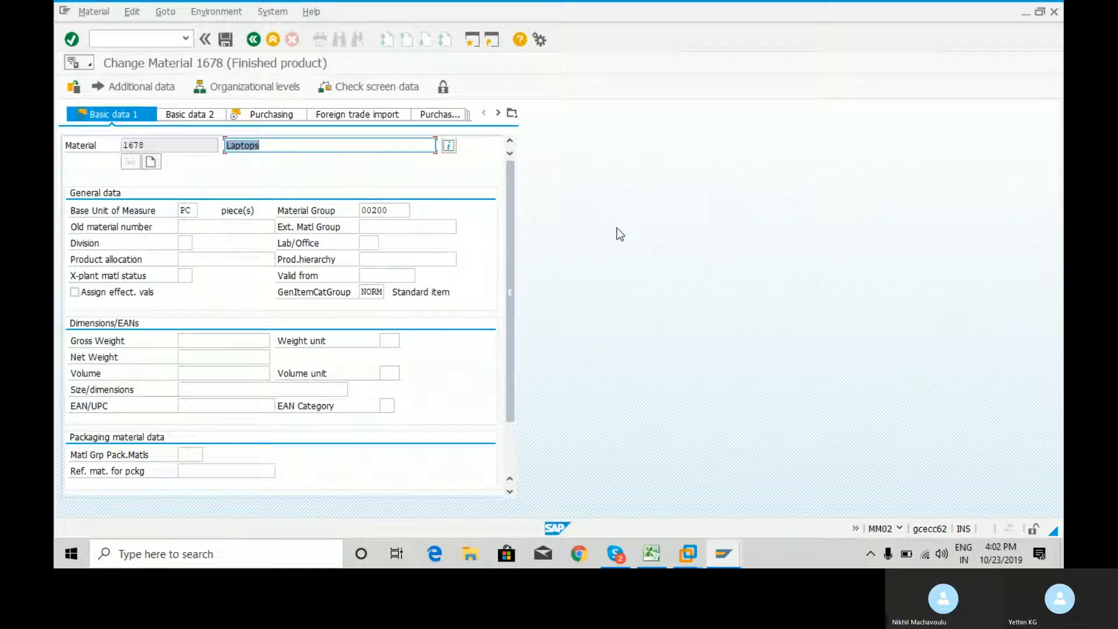
Look at the material's Purchasing view and return to Basic data 1
key("Return")
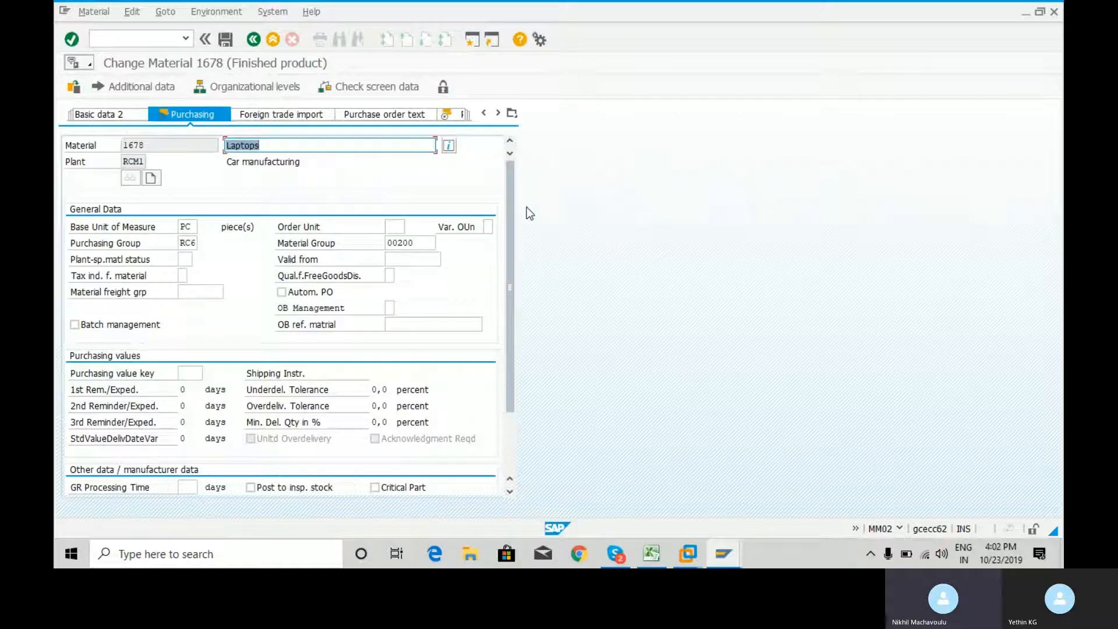
left_click(511, 113)
left_click(535, 129)
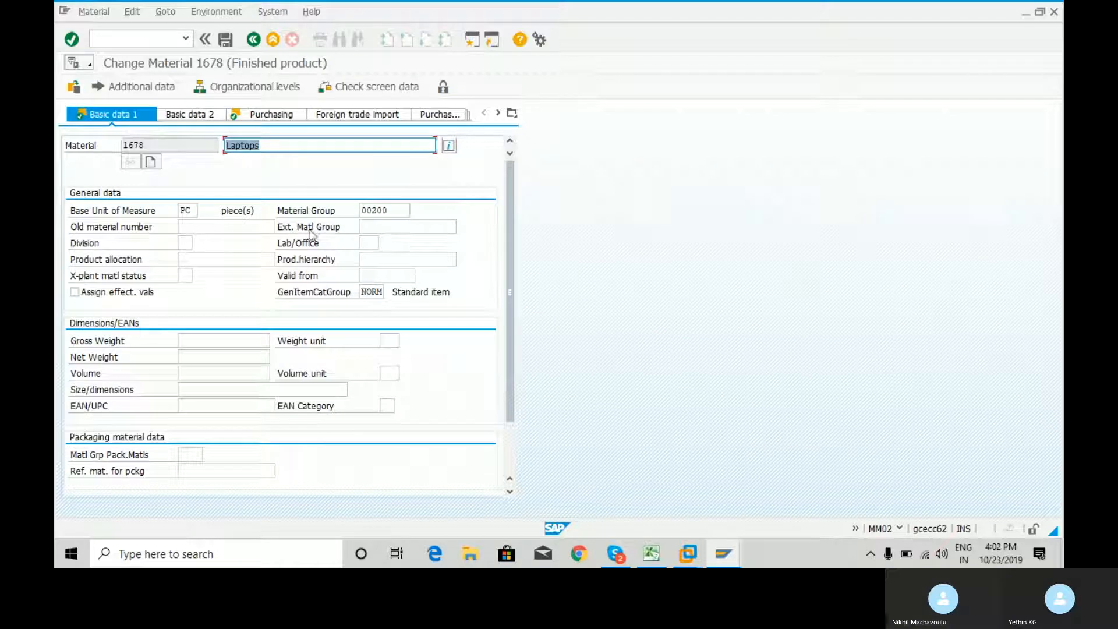
Enter 1678K as the old material number and set the gross weight to 1 with weight unit kg
left_click(231, 228)
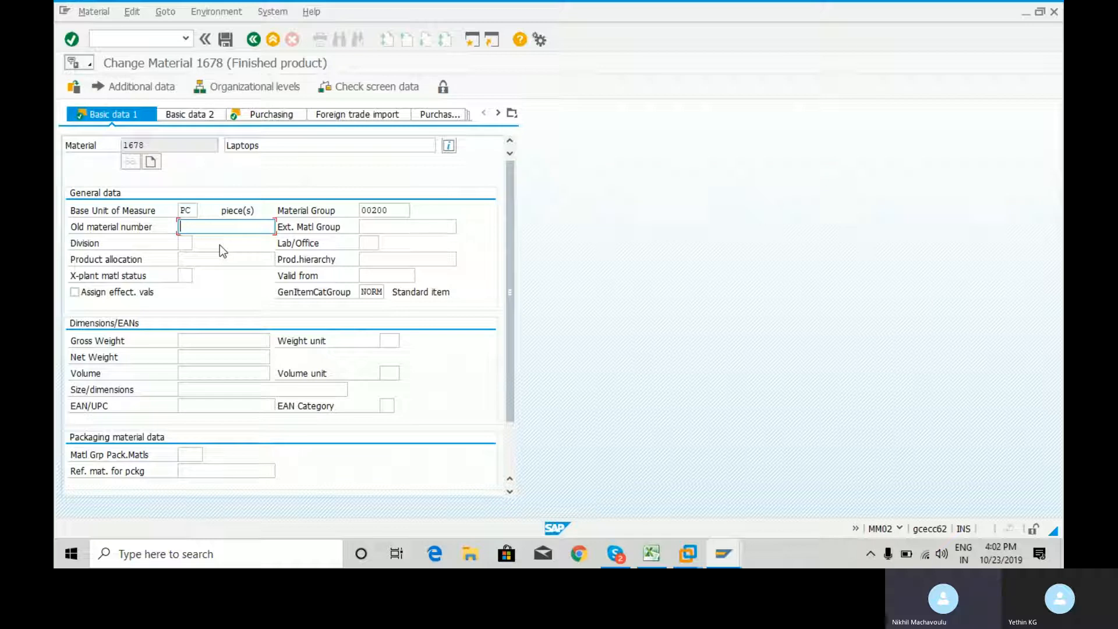
type("8K")
left_click(234, 340)
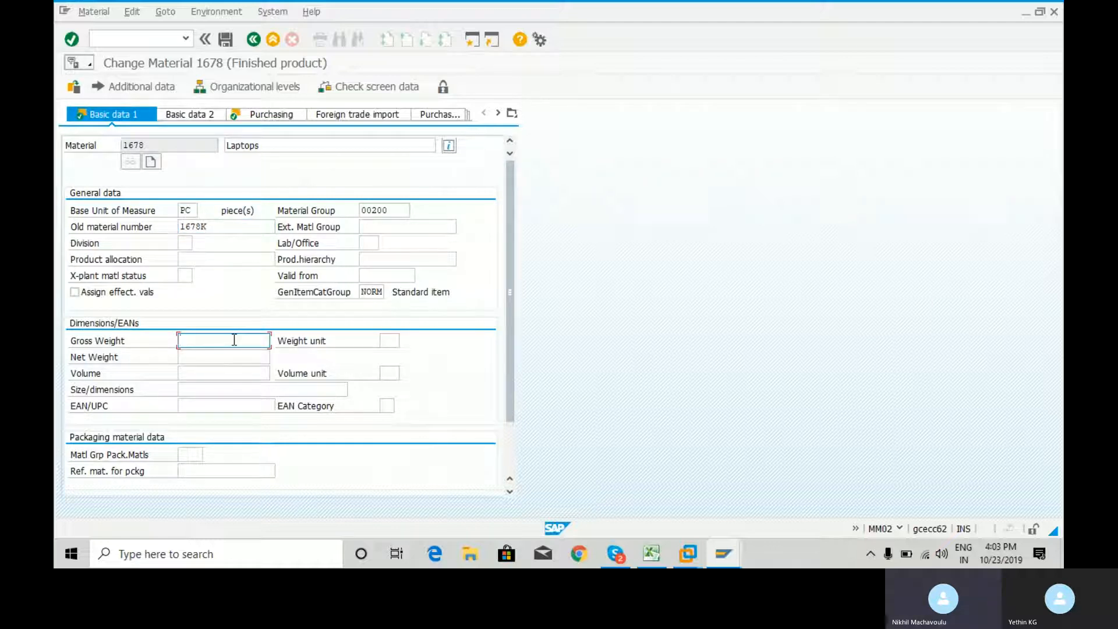
type("1")
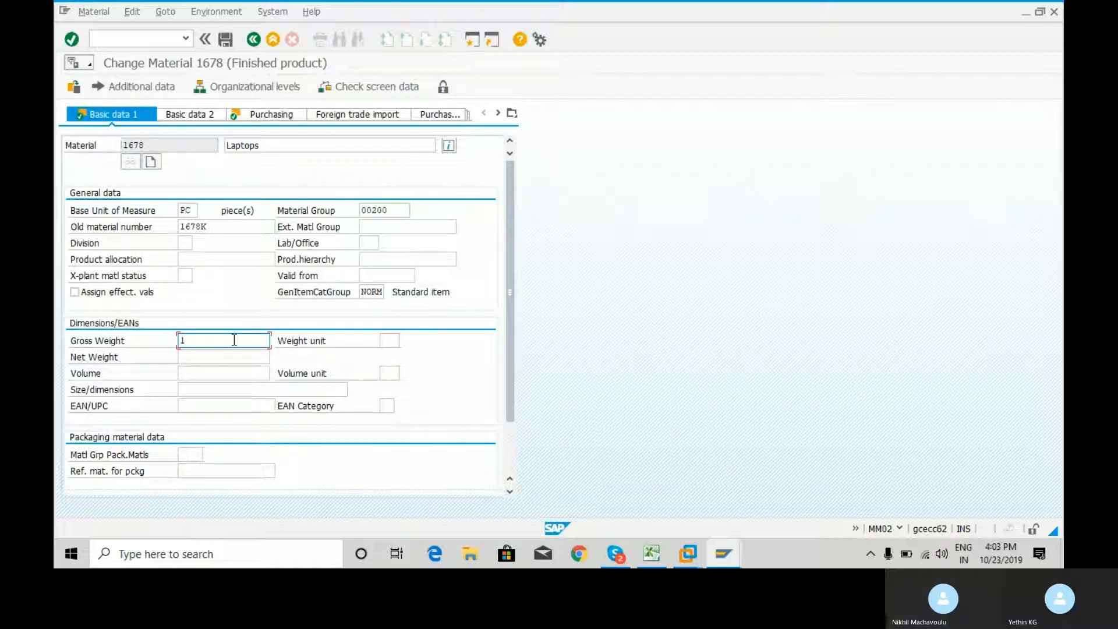
key("BackSpace")
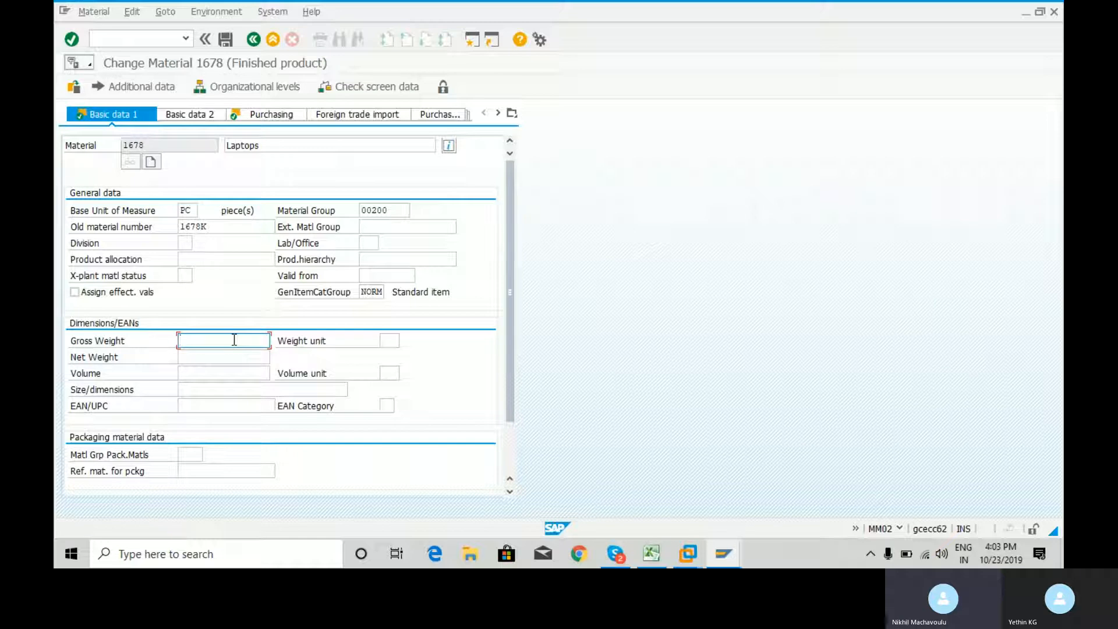
type("1")
left_click(392, 341)
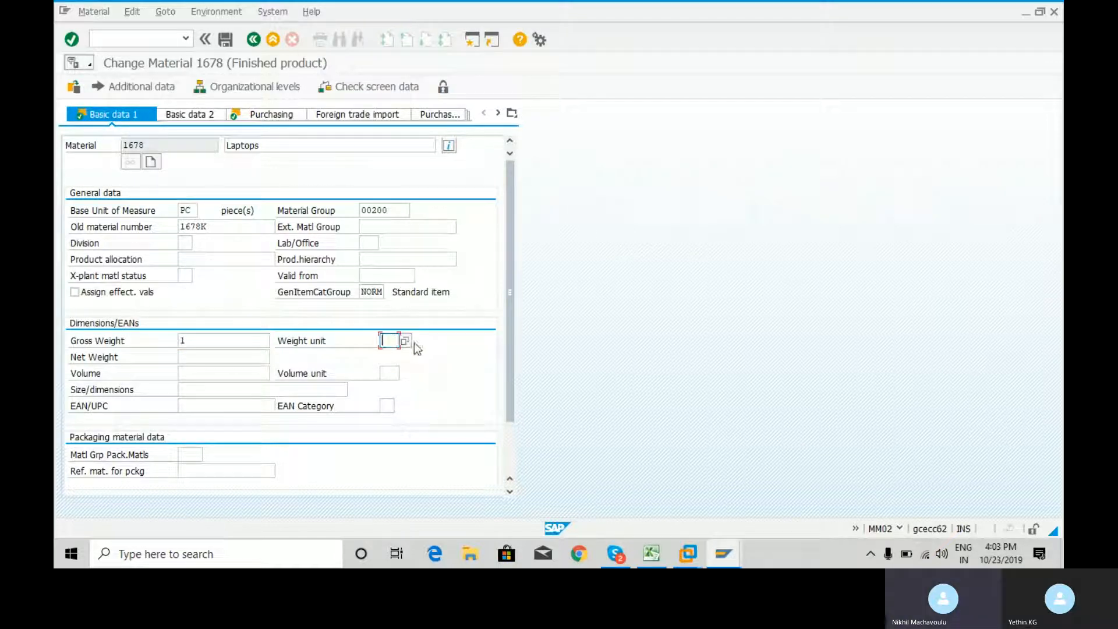
left_click(405, 342)
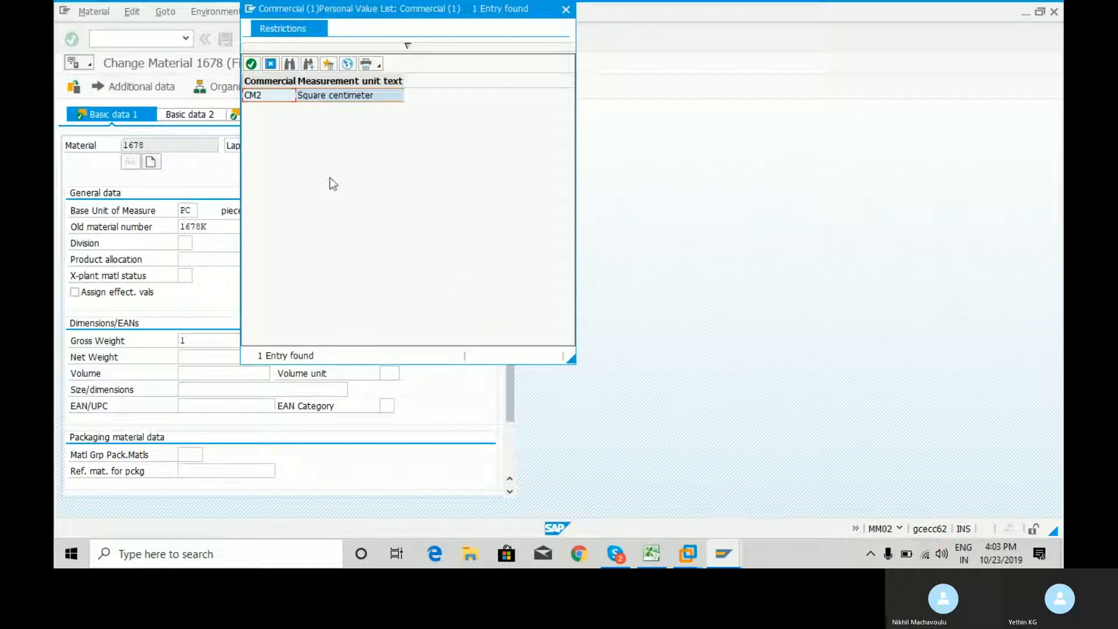
left_click(567, 10)
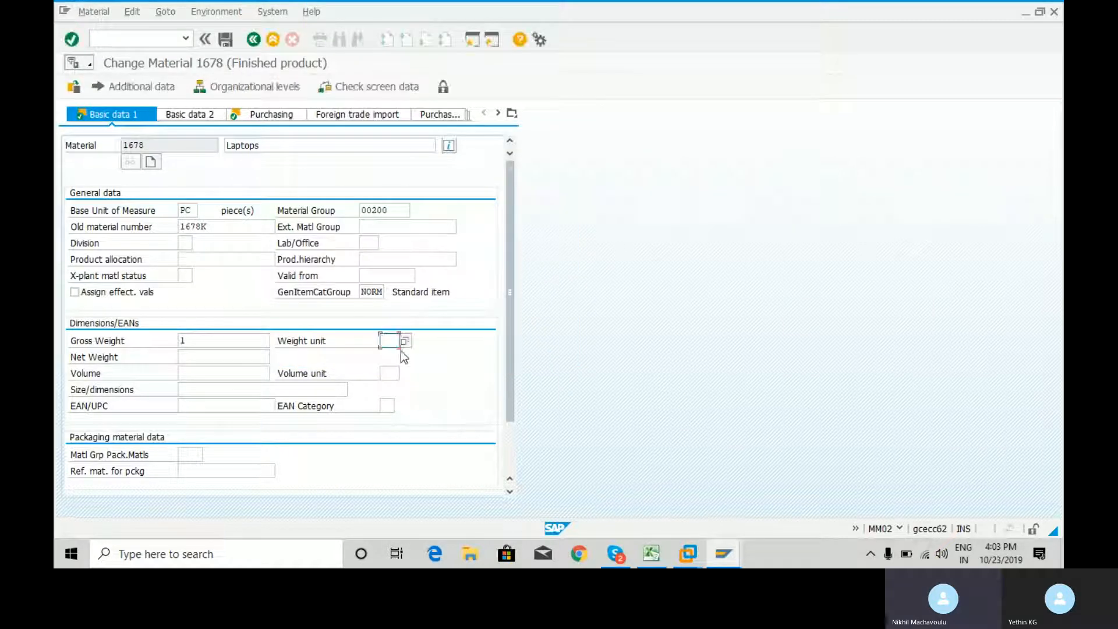
type("kg")
Set the net weight to 500 and the size/dimensions to 14 inches, and have the entries checked
left_click(214, 356)
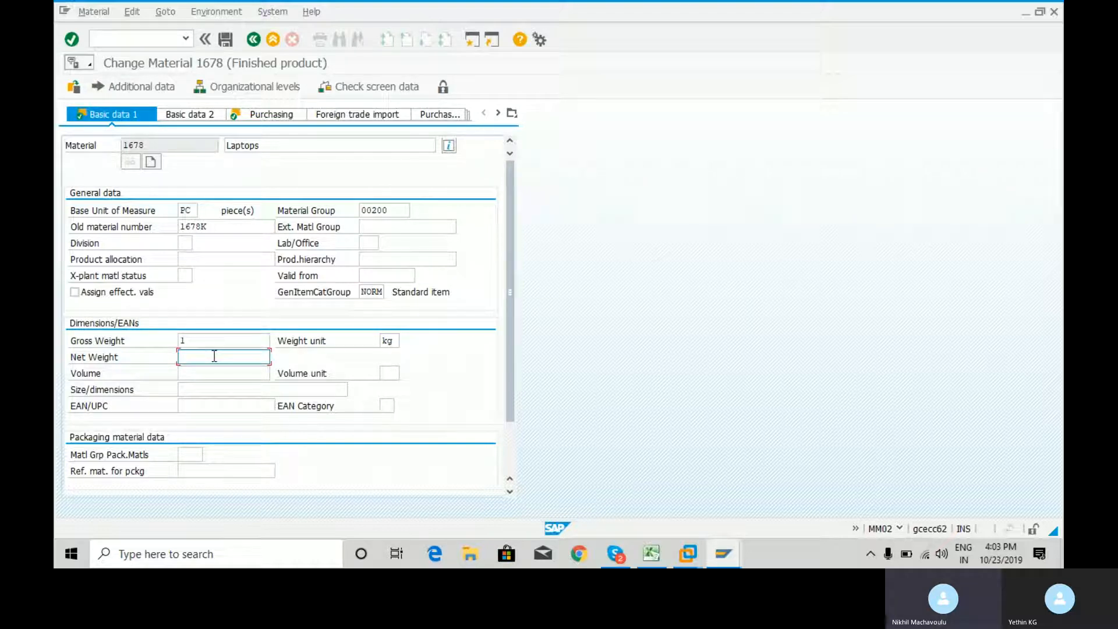
type("500")
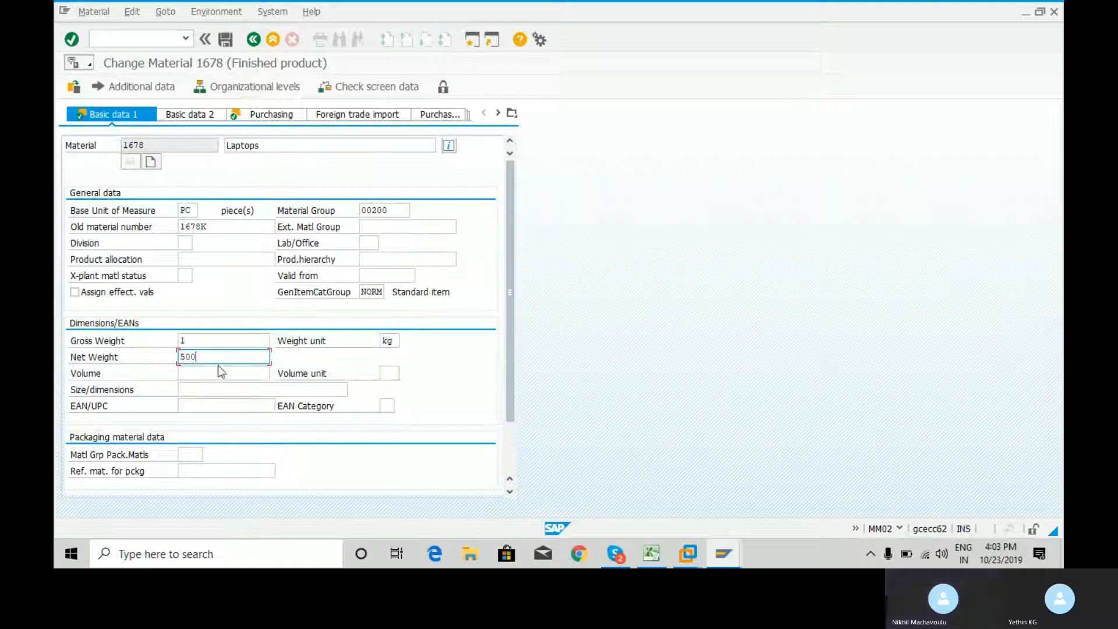
left_click(208, 390)
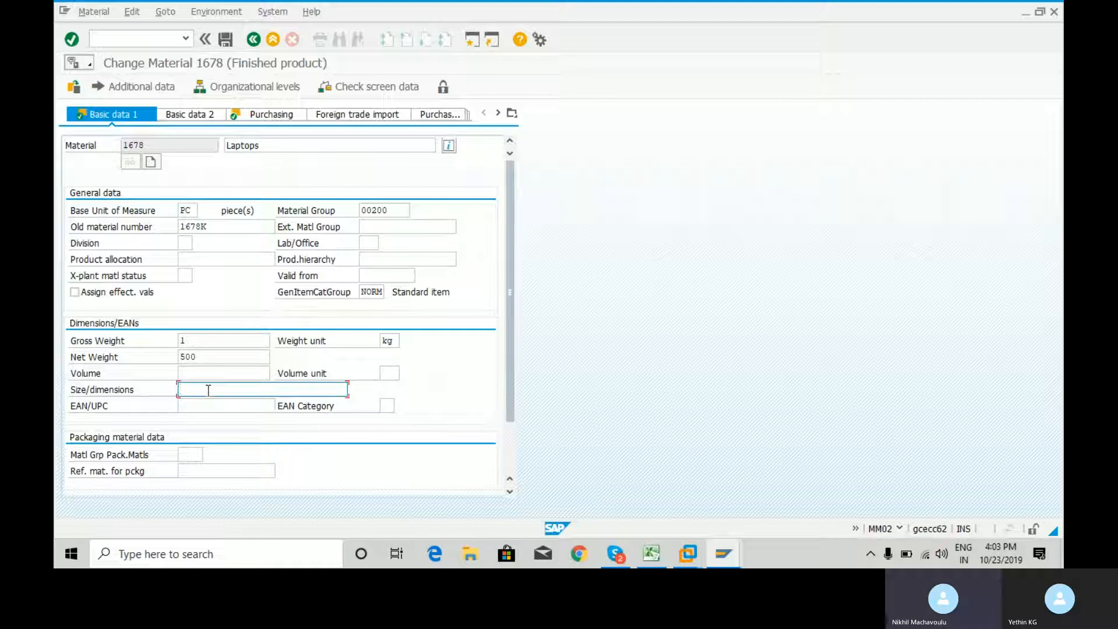
type("14")
type(" x")
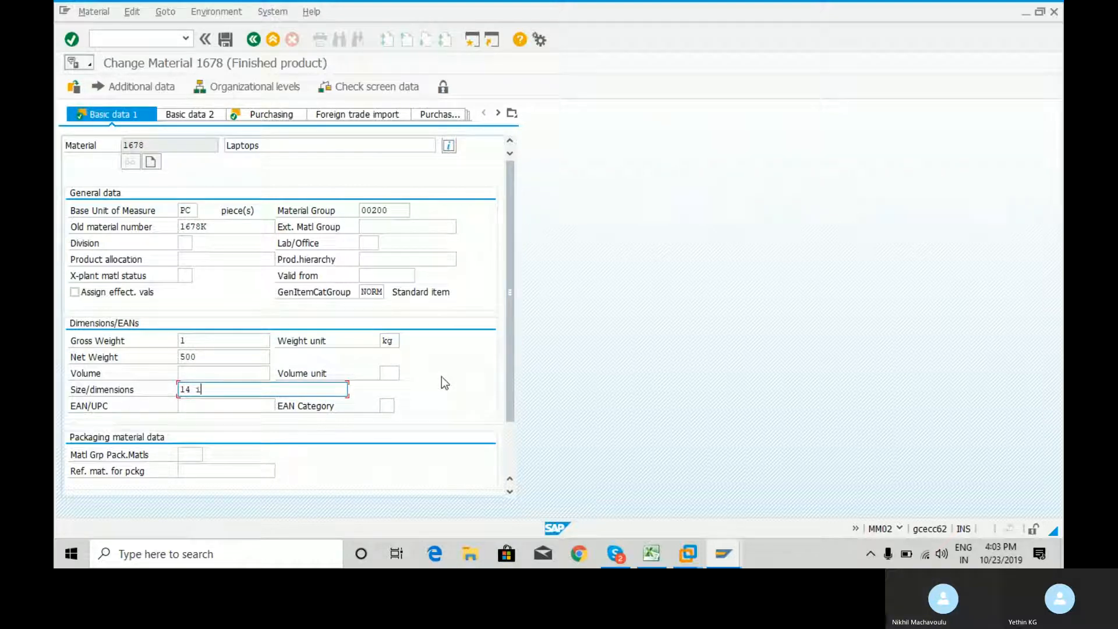
type("nches")
key("Return")
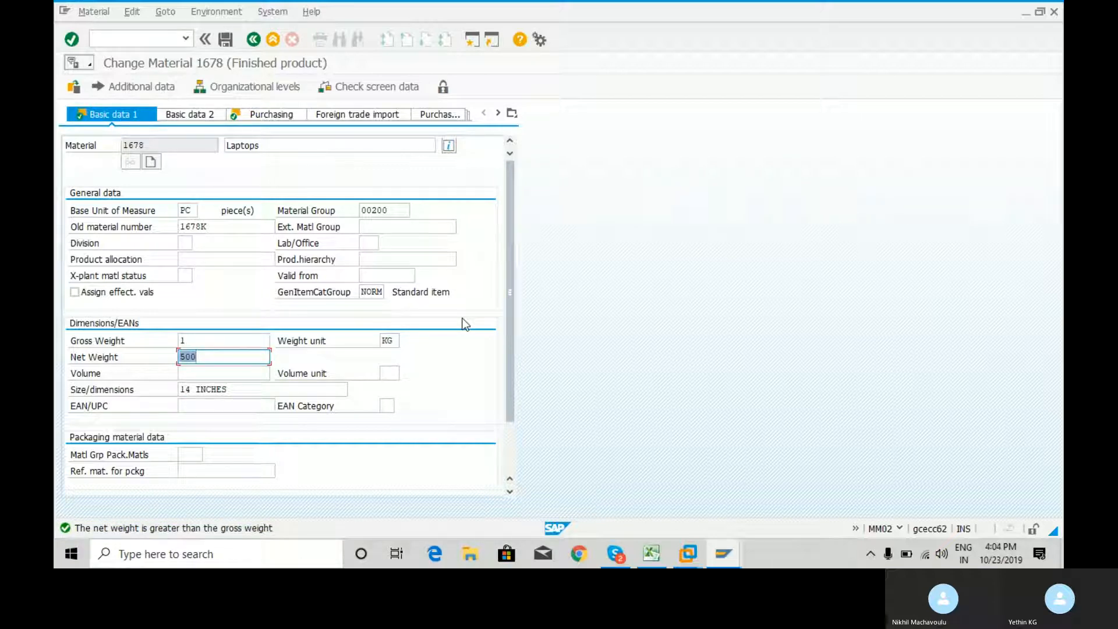
Try to set the net weight to 1/2, and clear the field again
left_click(231, 357)
key("BackSpace")
key("BackSpace")
key("BackSpace")
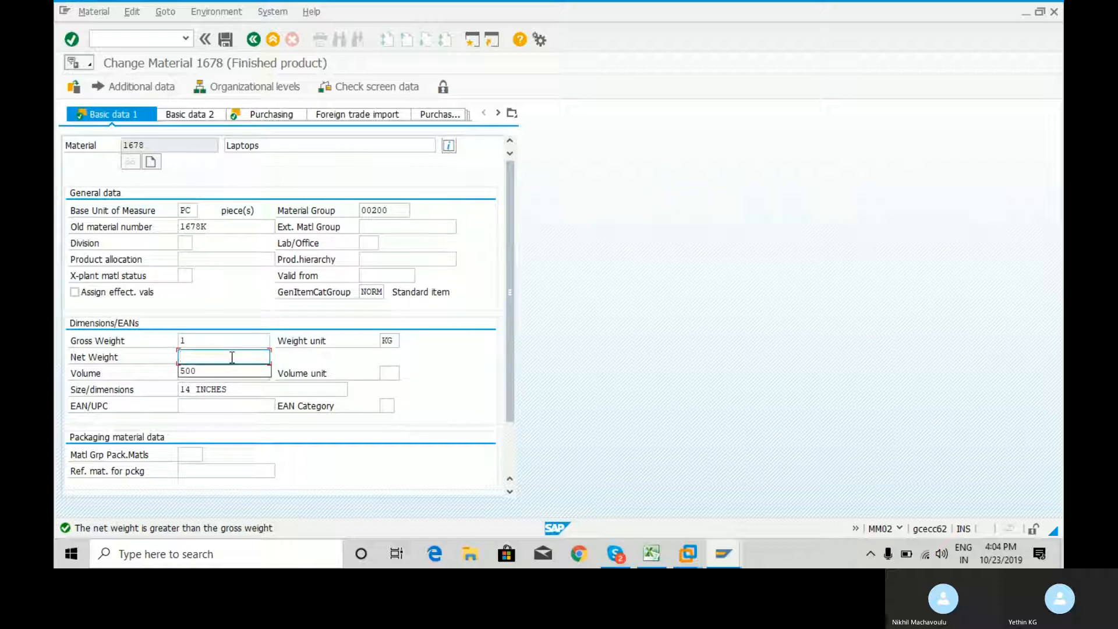
type("1/2")
key("Return")
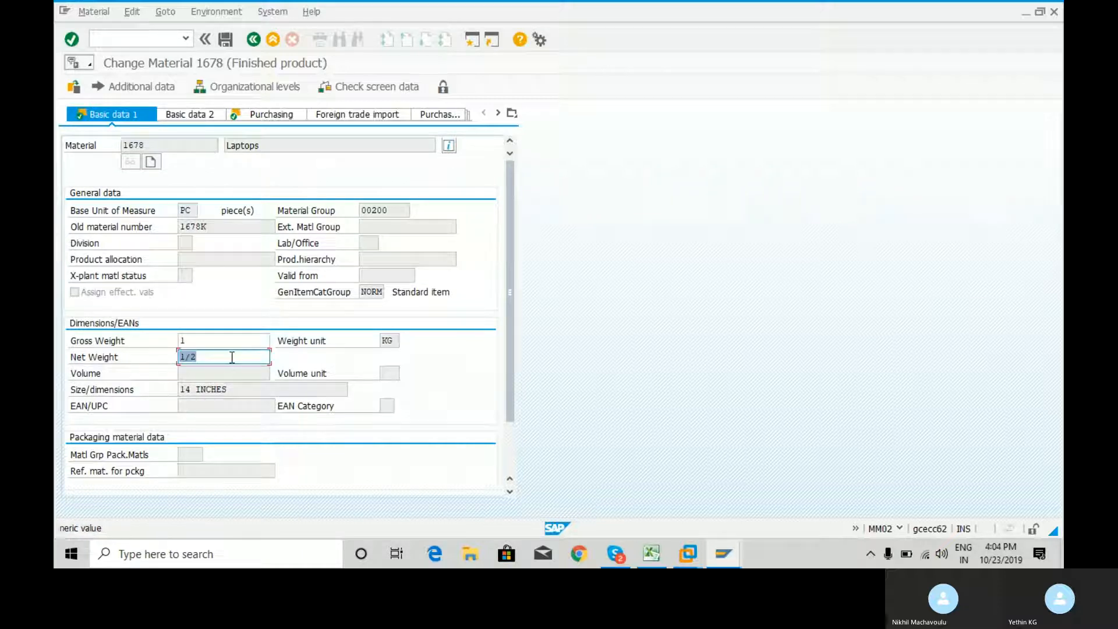
key("BackSpace")
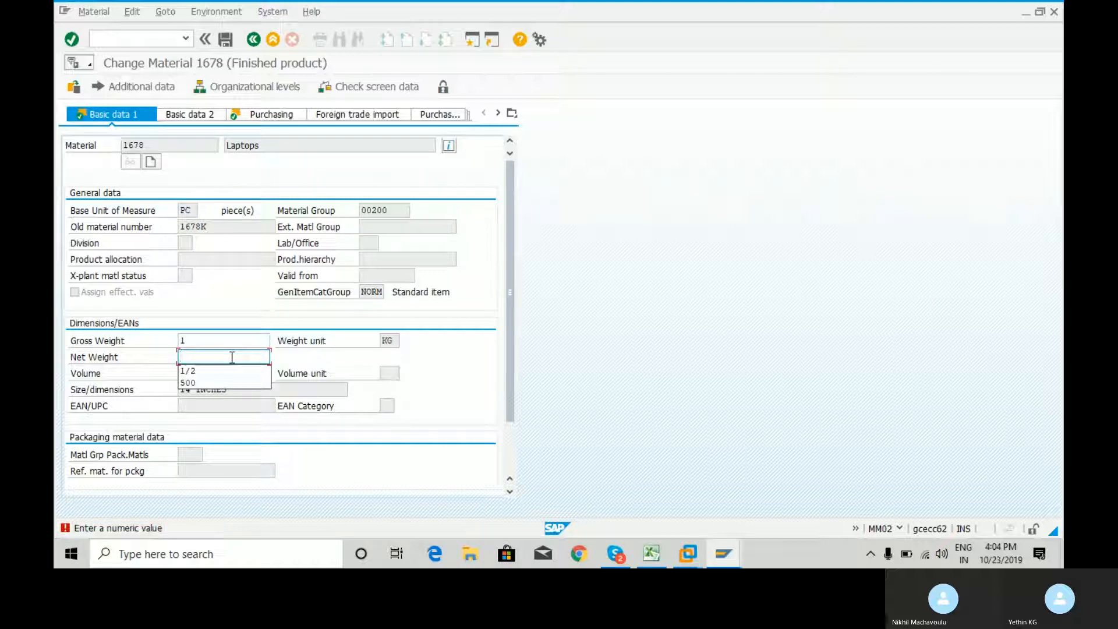
Set the gross weight to 2 and the net weight to 1, and continue to the Purchasing view
left_click(236, 339)
key("BackSpace")
type("2")
left_click(238, 357)
type("1")
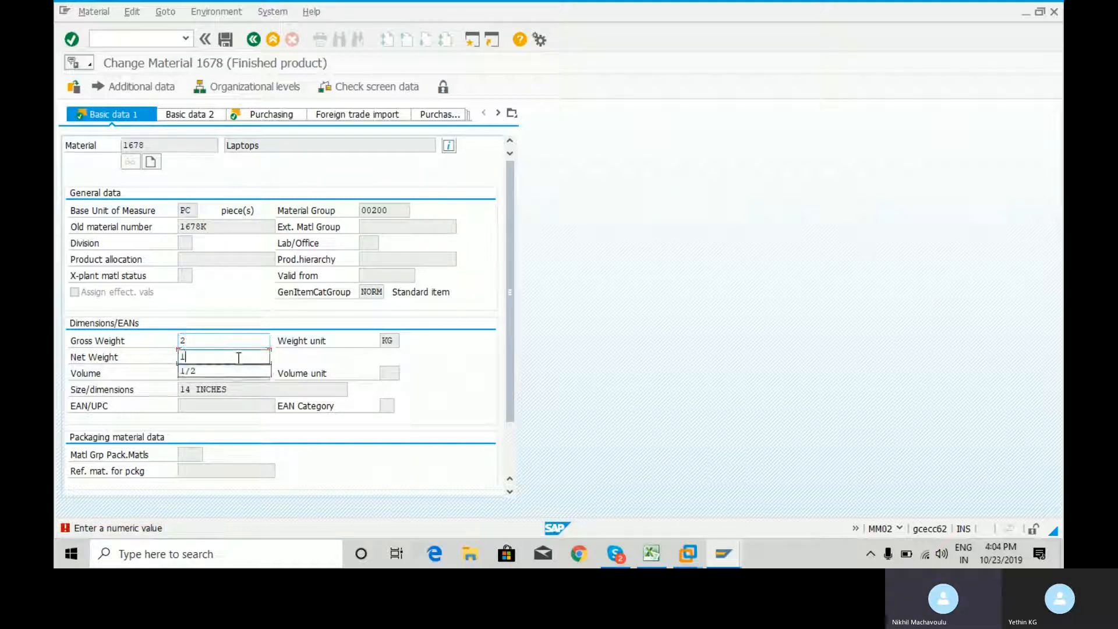
key("Return")
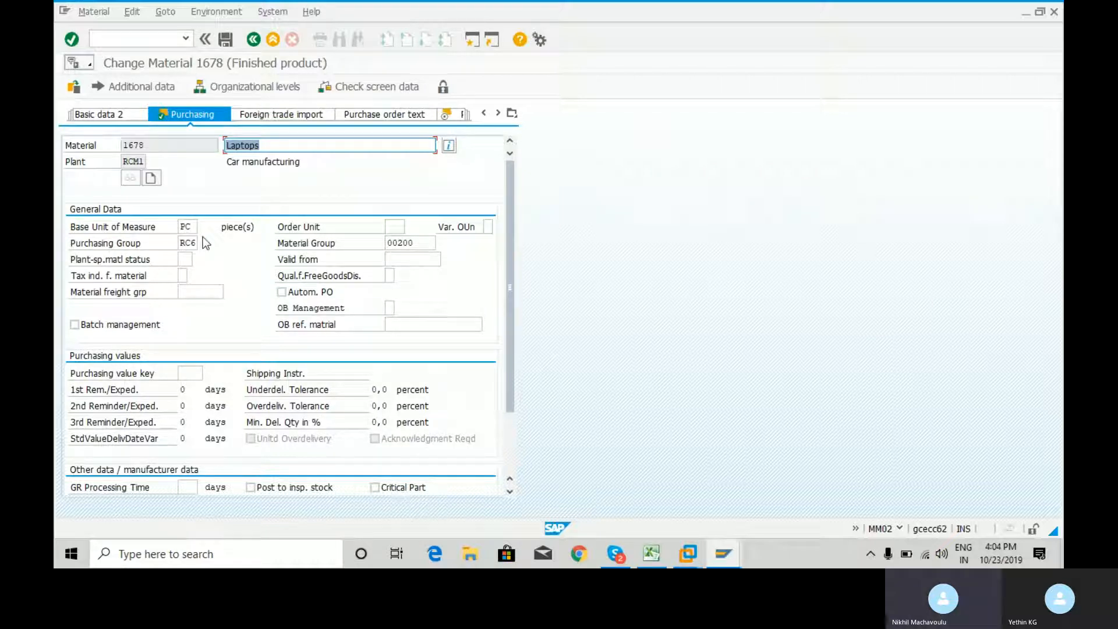
Look up the possible values for the order unit and the variable order unit, leaving both fields empty
left_click(397, 225)
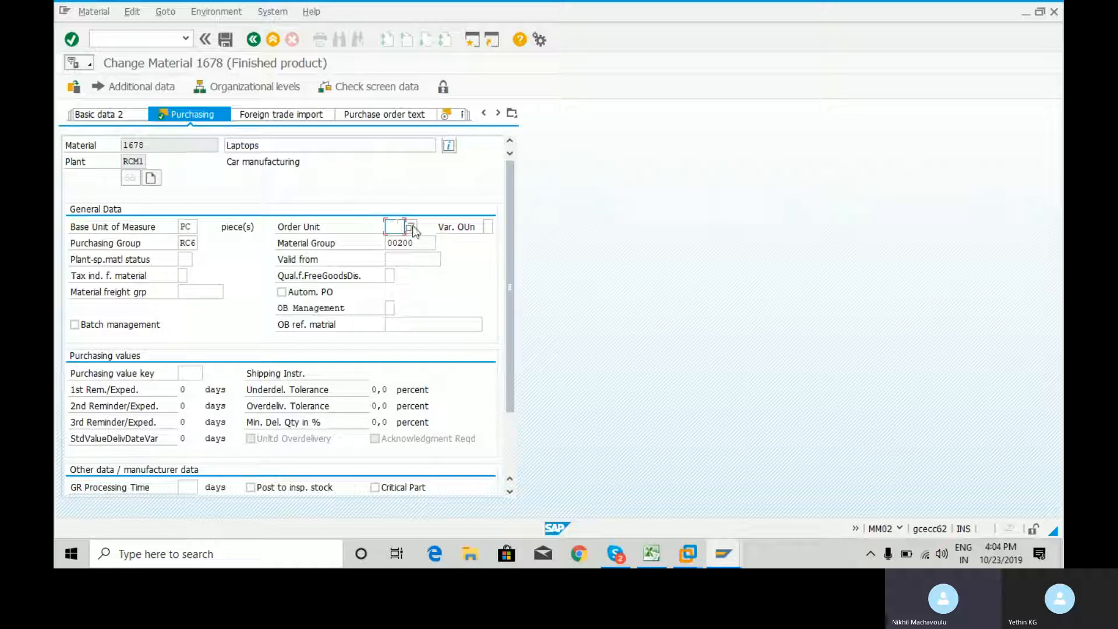
left_click(410, 227)
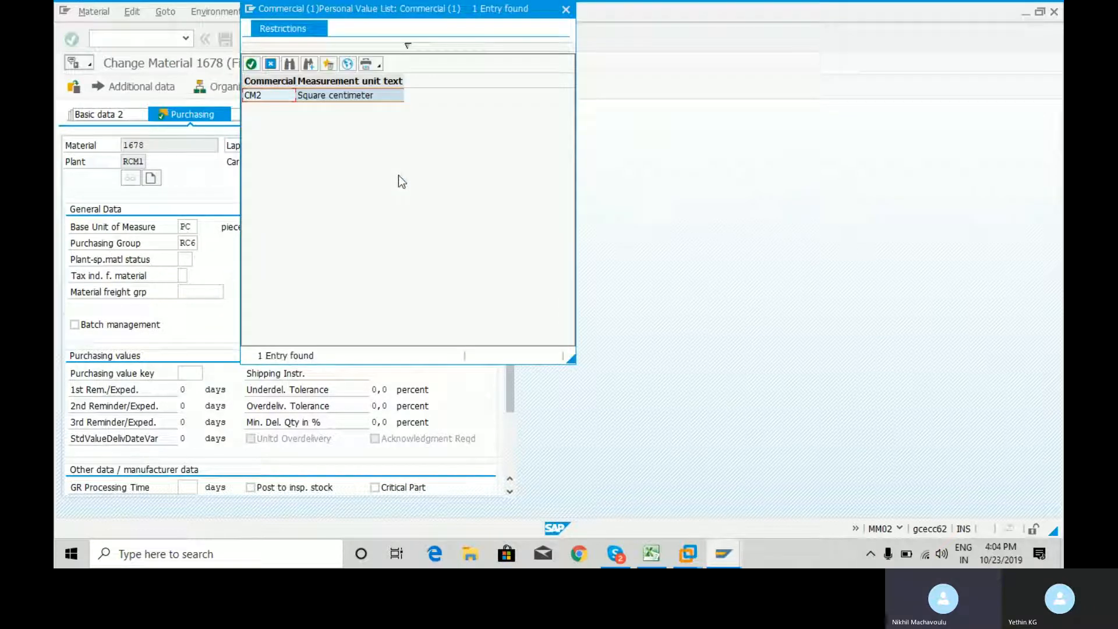
left_click(566, 9)
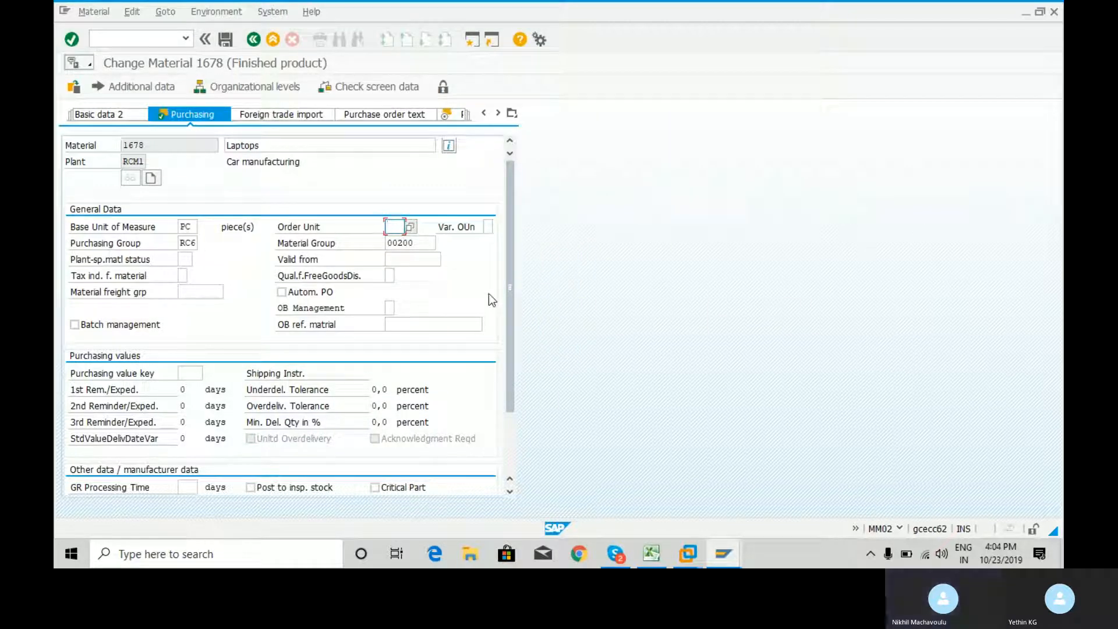
type("boc")
key("BackSpace")
key("BackSpace")
key("BackSpace")
left_click(496, 227)
left_click(495, 227)
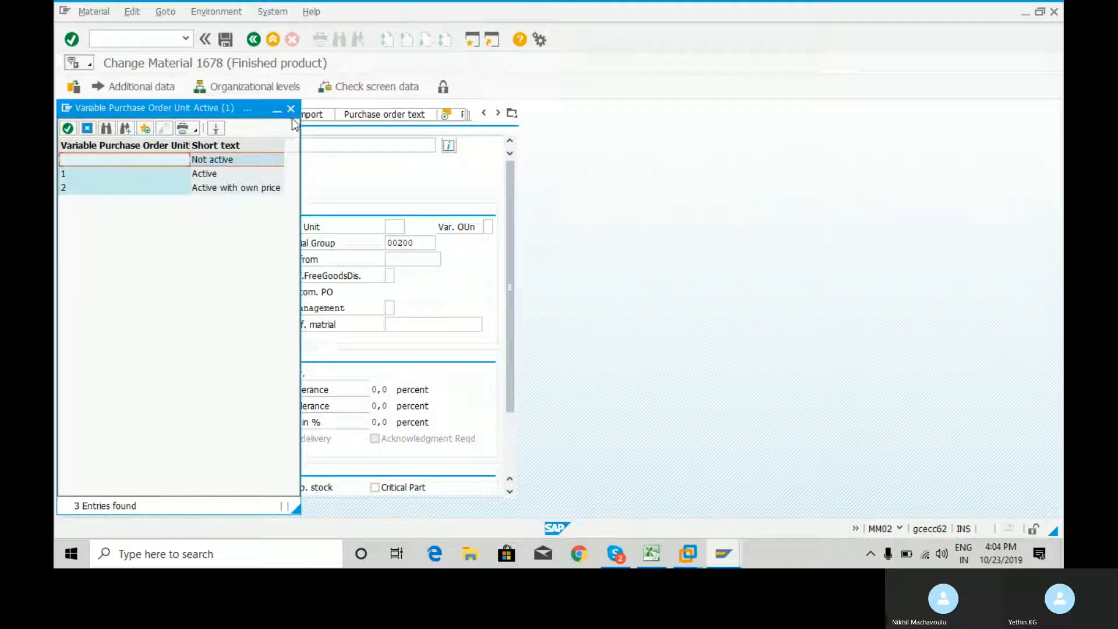
left_click(291, 109)
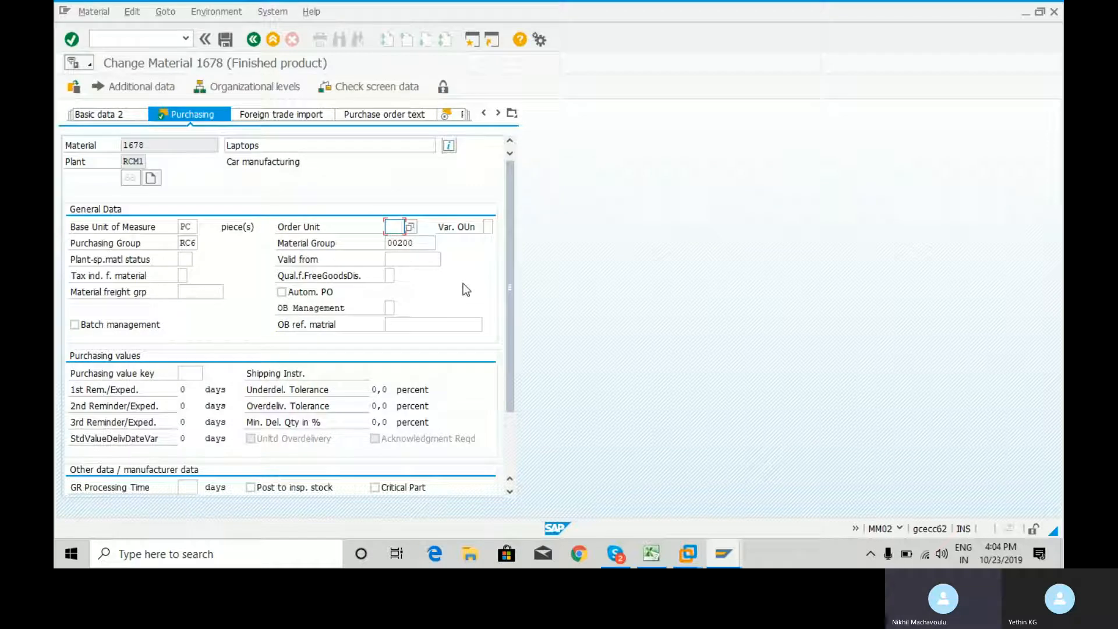
Enter cr as the order unit, set the variable order unit to 1 (Active), and confirm the Purchasing data
type("cr")
key("Tab")
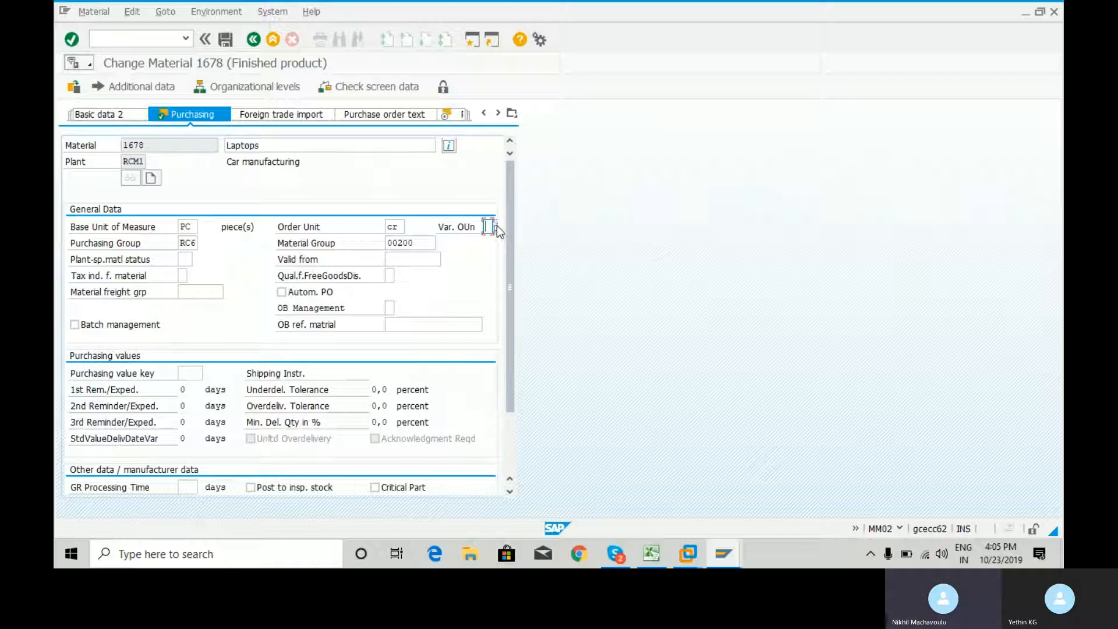
left_click(495, 226)
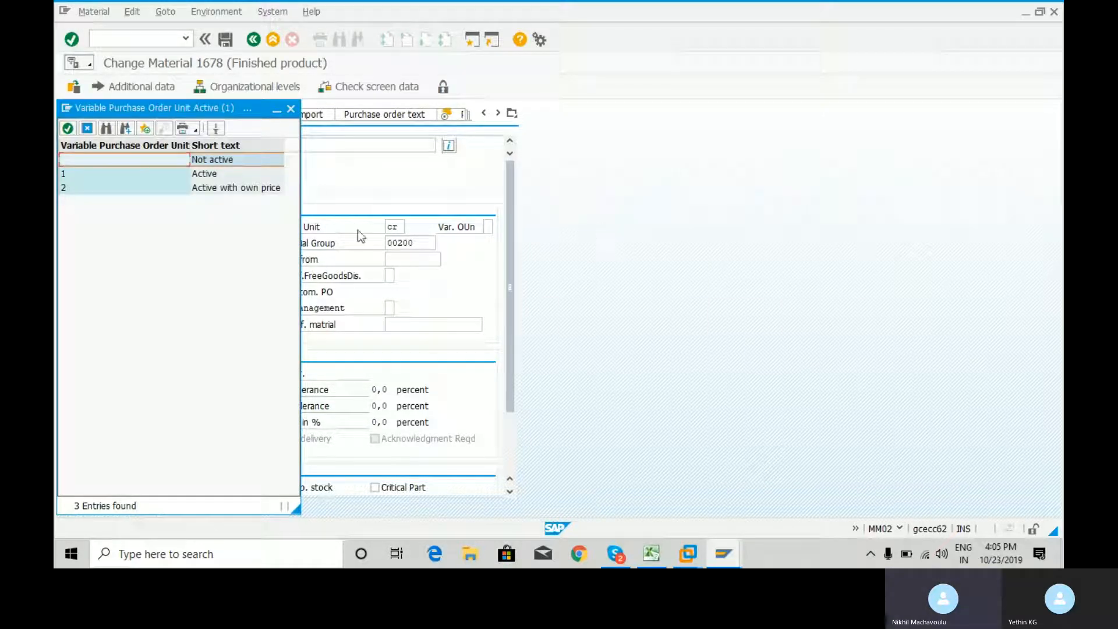
double_click(207, 174)
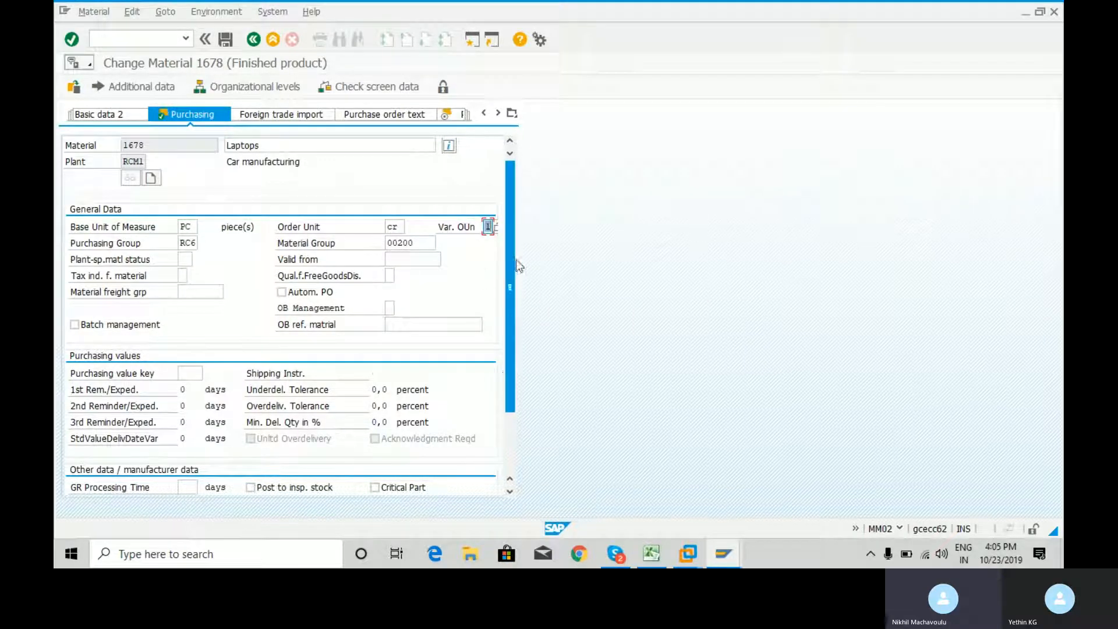
scroll(504, 354, "down", 1)
scroll(504, 354, "down", 3)
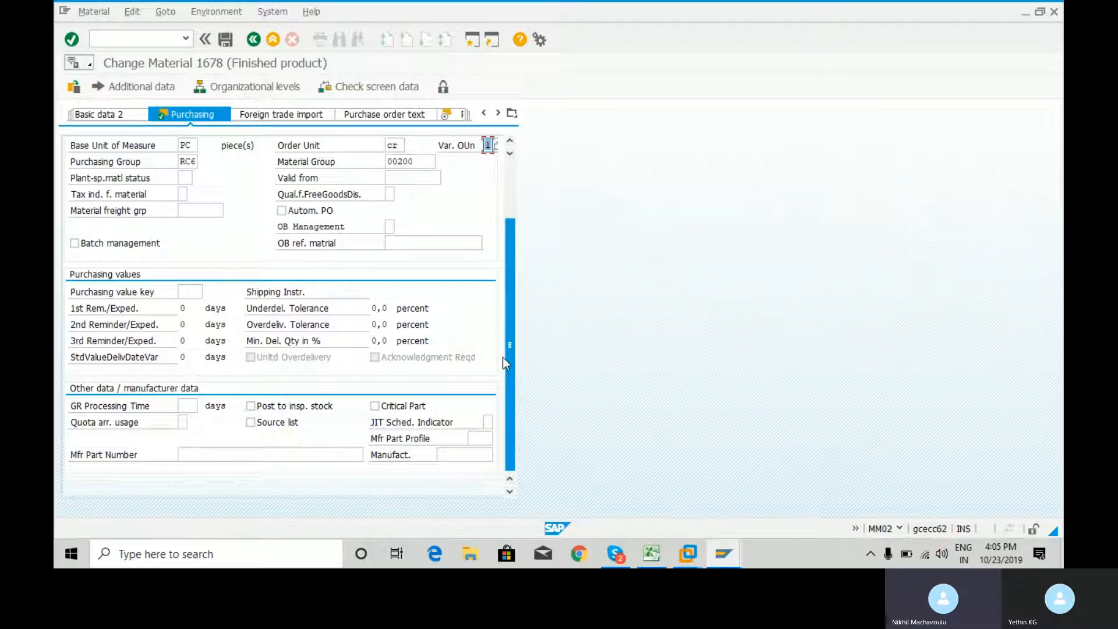
scroll(504, 314, "up", 5)
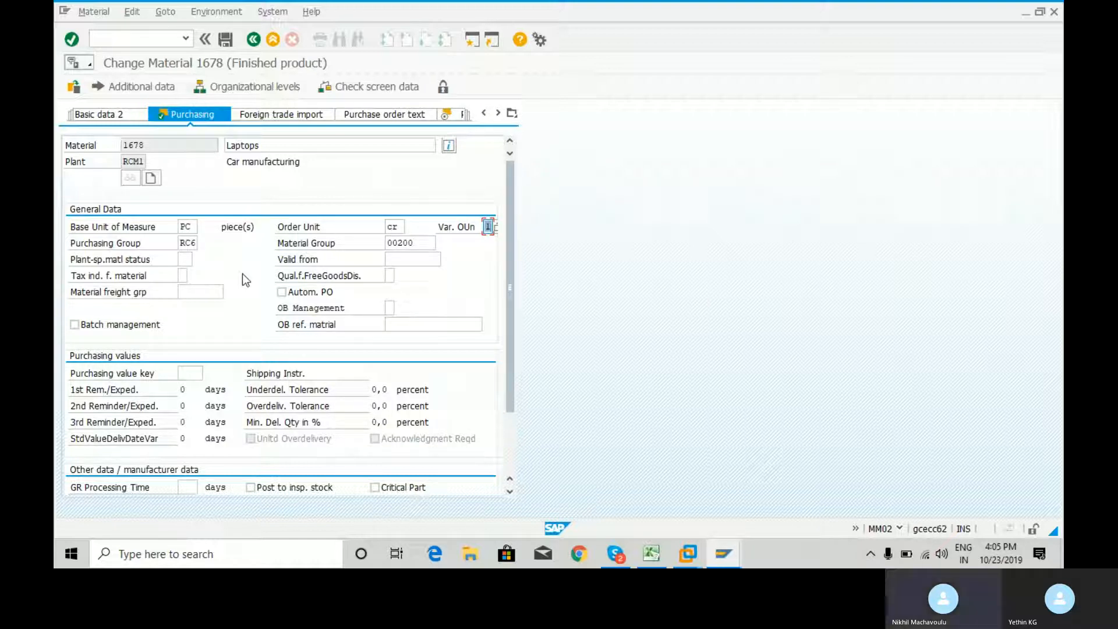
key("Return")
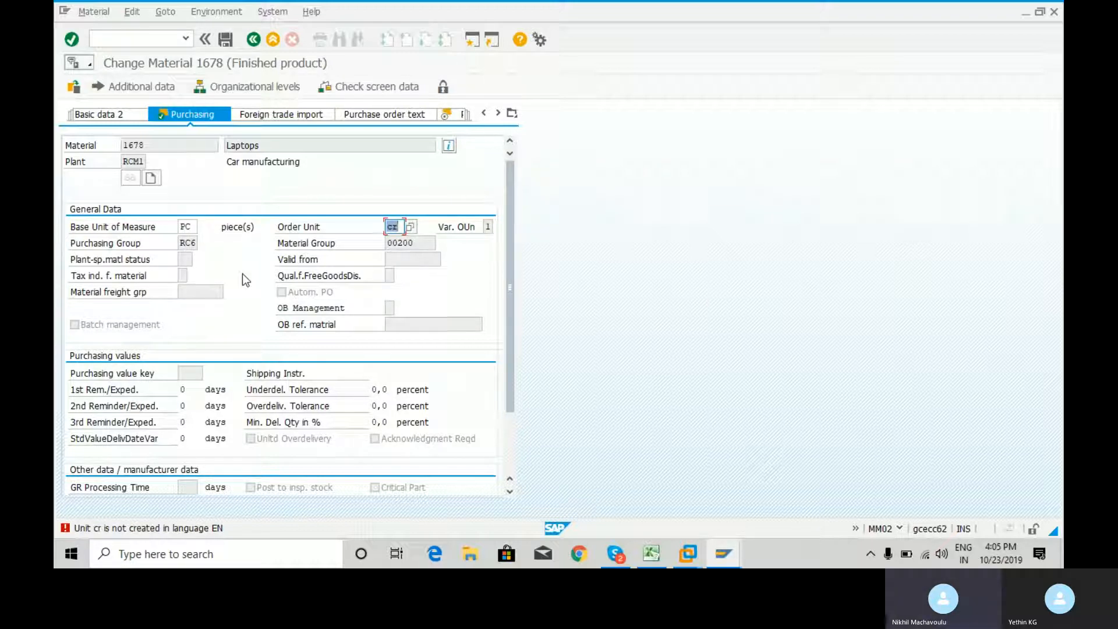
Check the value list for the order unit, clear the field, and continue to the Plant data / stor. 1 view
left_click(411, 227)
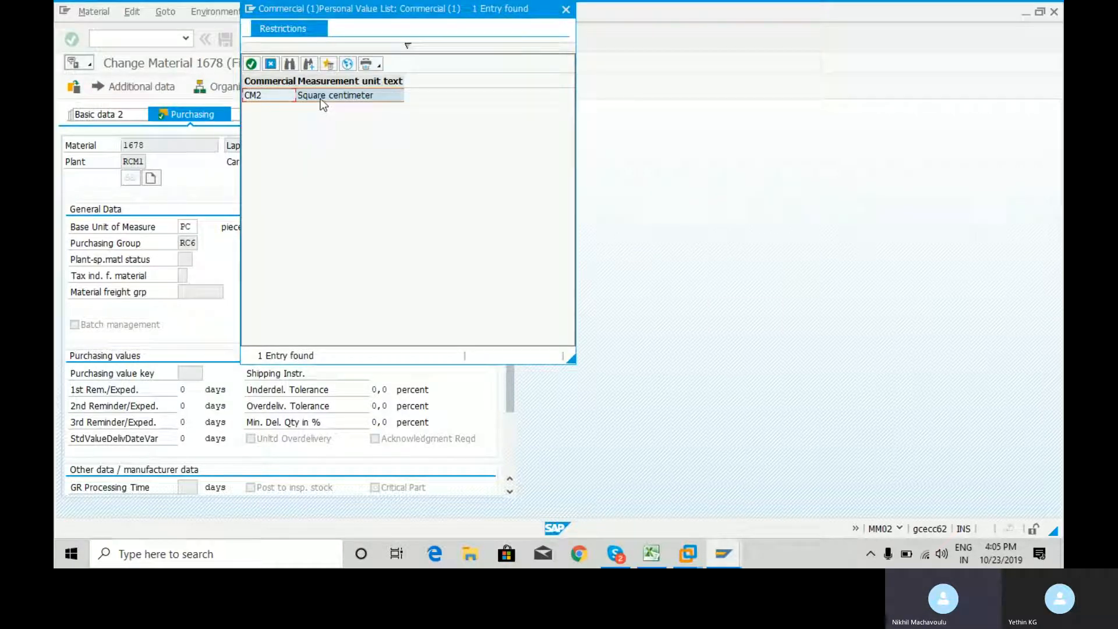
left_click(566, 9)
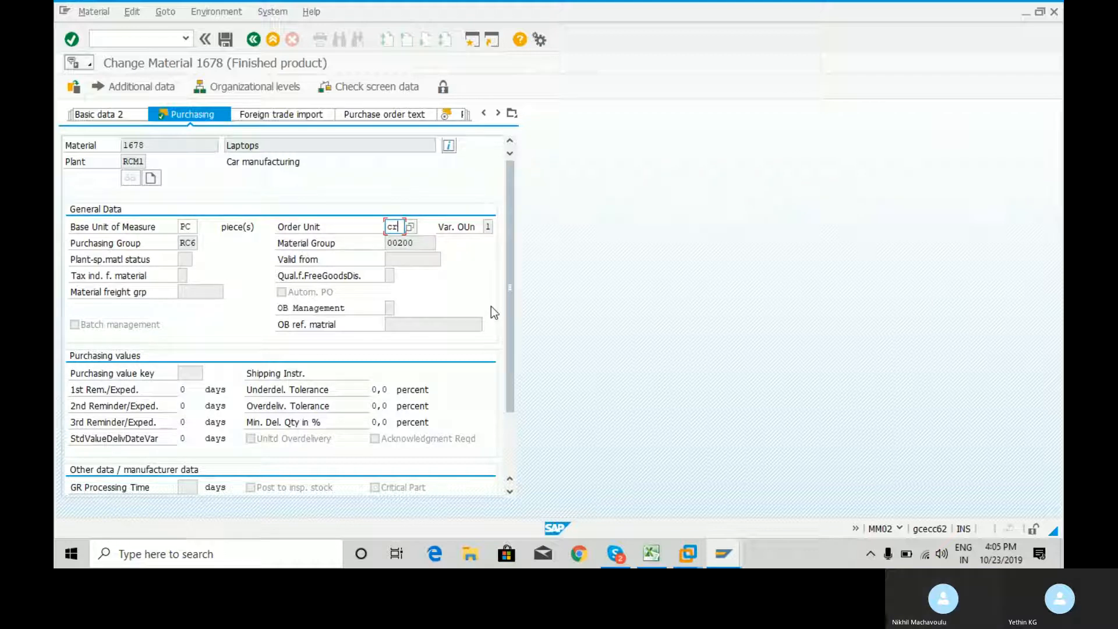
key("BackSpace")
key("BackSpace")
key("Return")
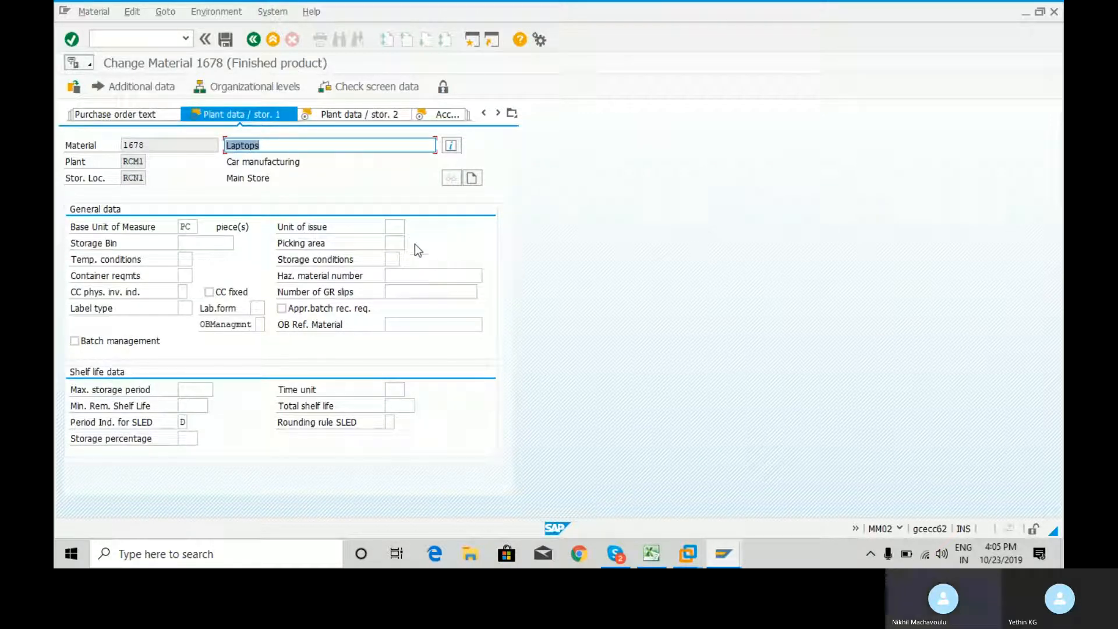
Look up the possible units of issue, try to set the unit of issue to pc, and clear the field again
left_click(395, 226)
left_click(410, 227)
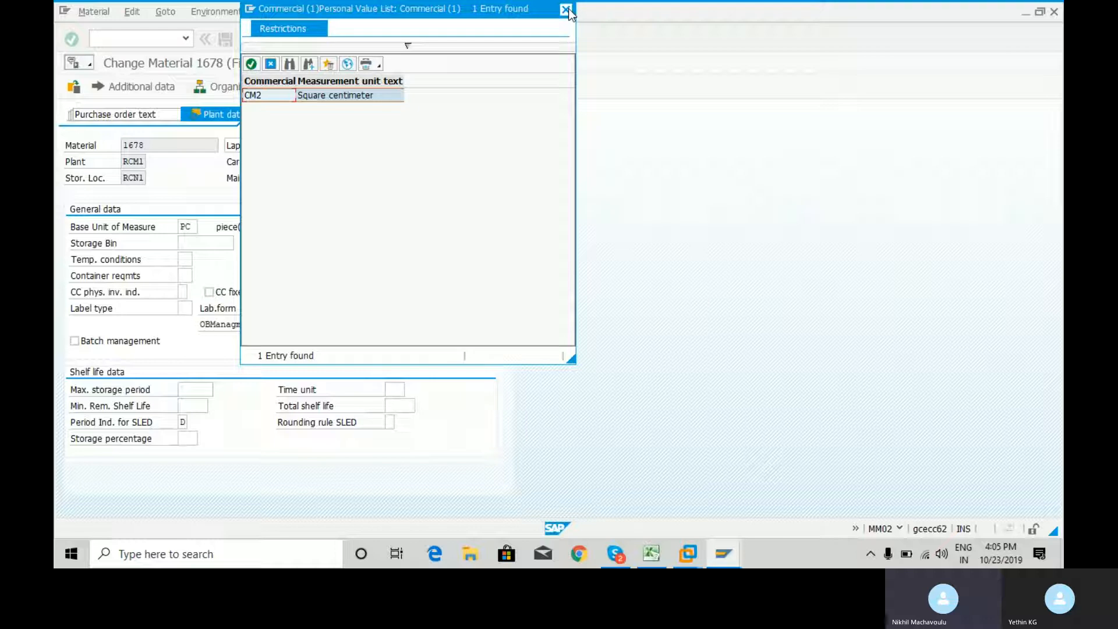
left_click(566, 10)
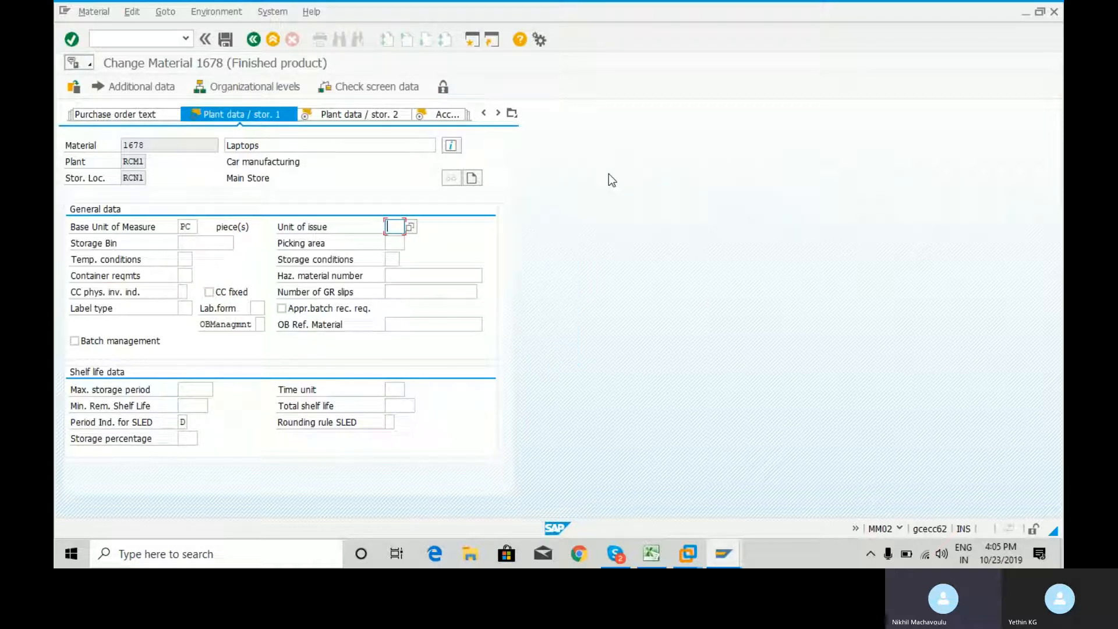
type("pc")
key("Return")
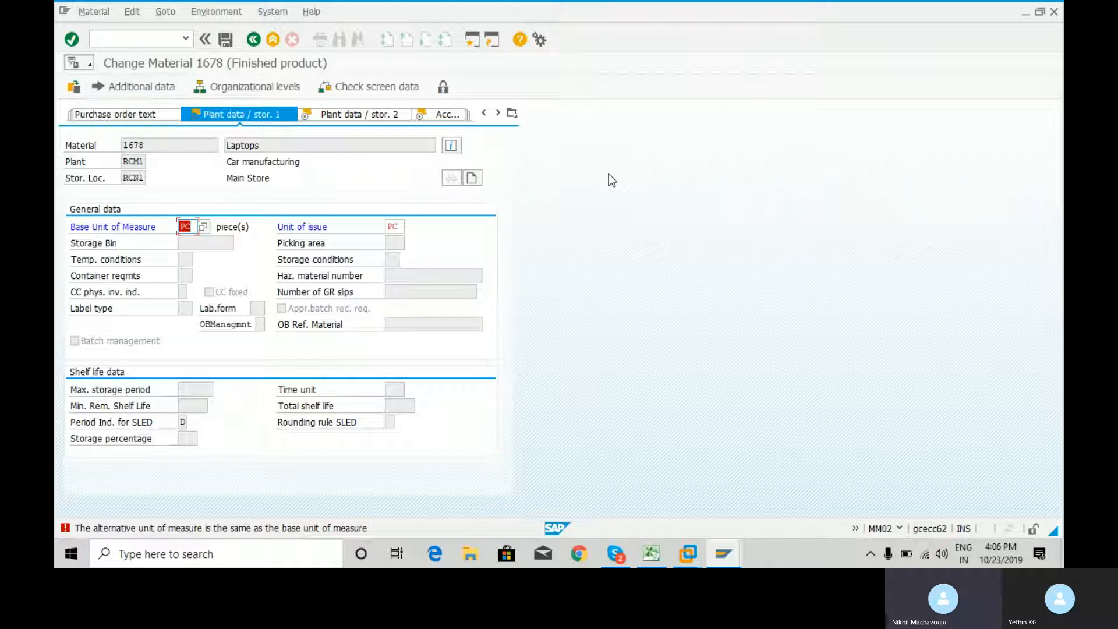
left_click(399, 227)
key("BackSpace")
key("BackSpace")
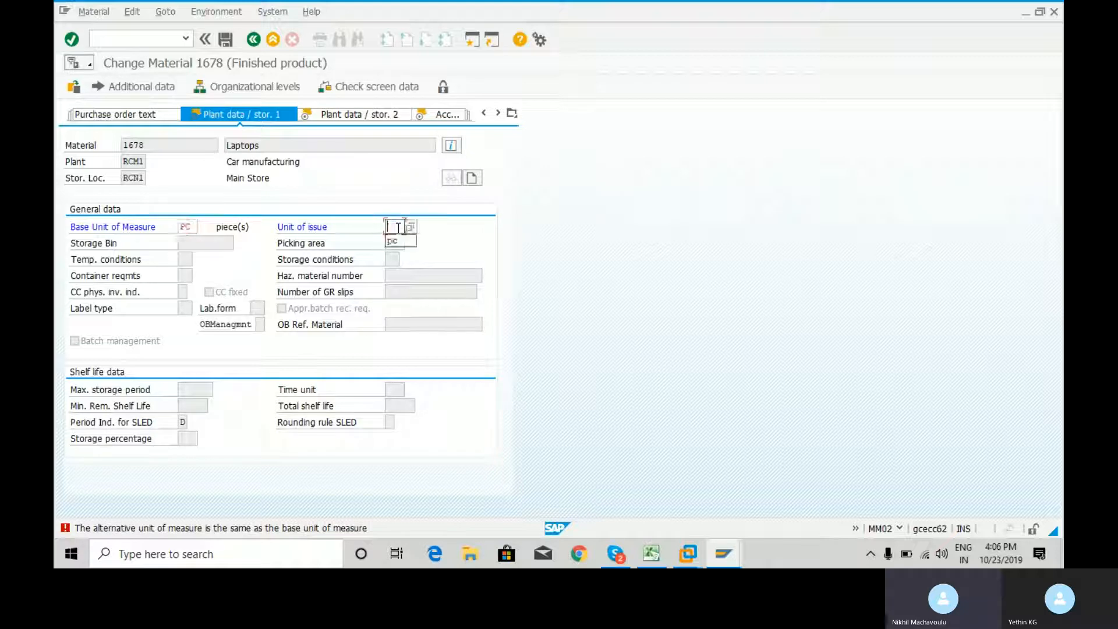
Check the value list for the unit of issue, leave the field empty, and continue to the Plant data / stor. 2 view
left_click(508, 220)
type("cz")
key("BackSpace")
key("BackSpace")
left_click(410, 226)
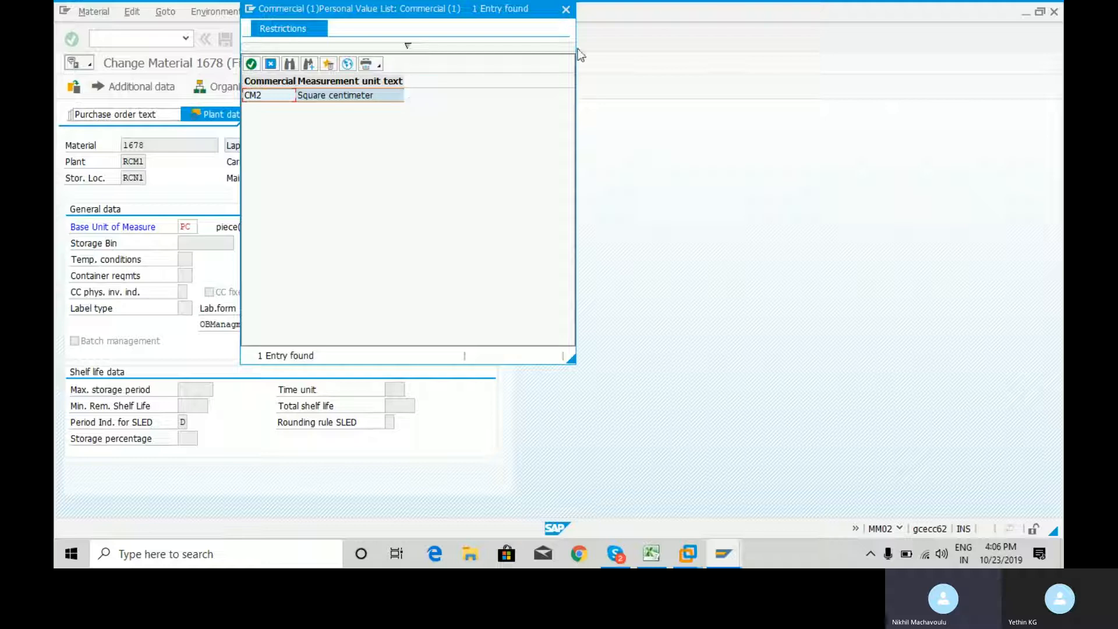
left_click(565, 10)
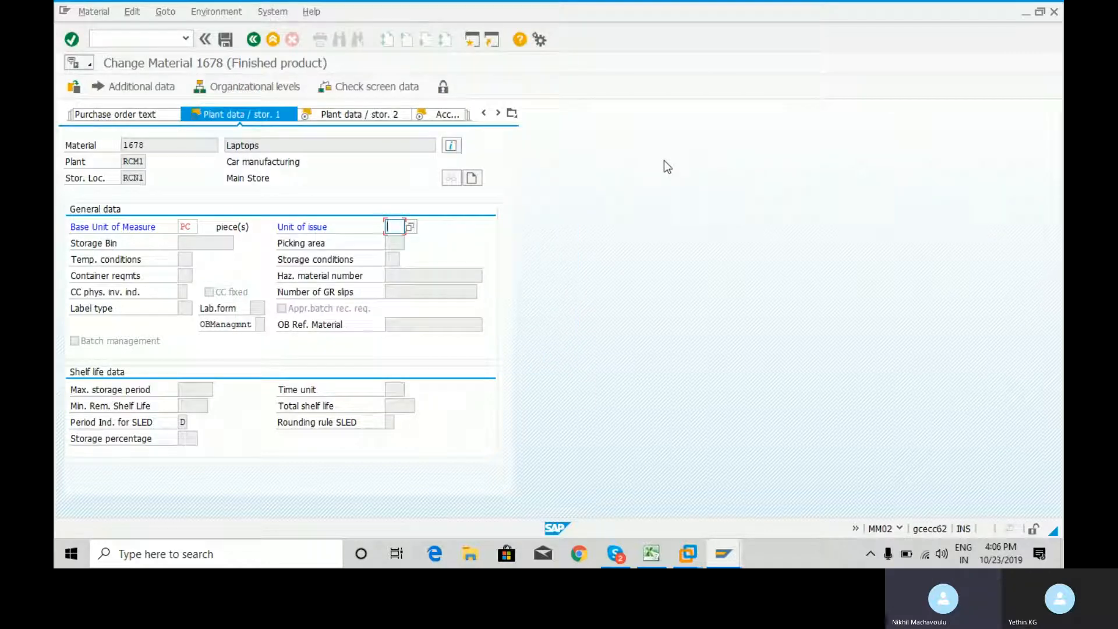
key("Return")
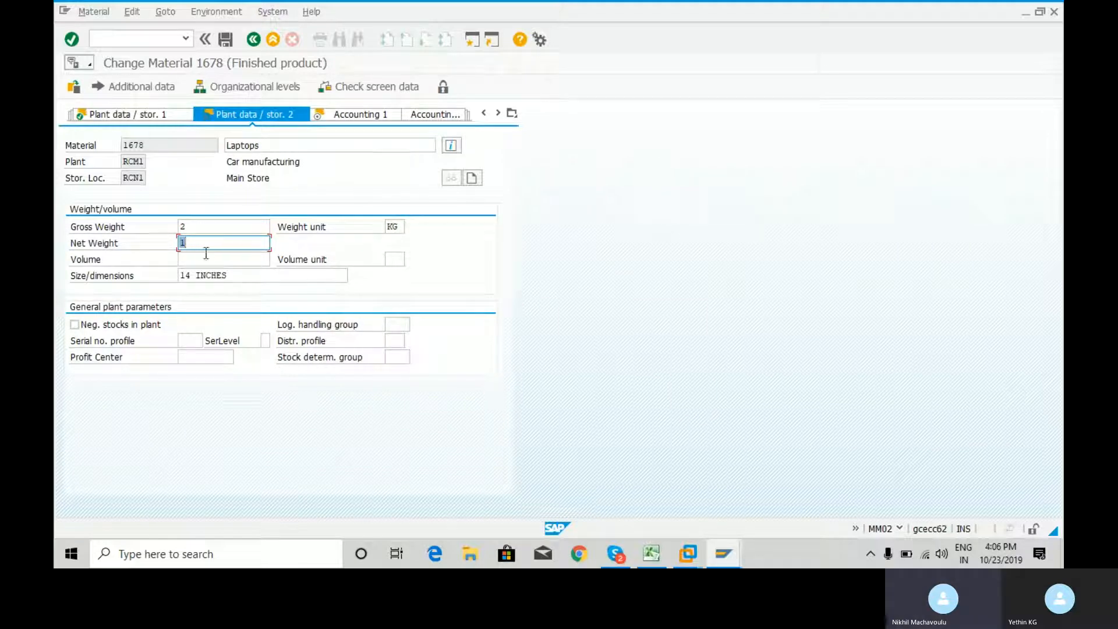
Review the volume and size/dimensions fields without changing them, and continue to the Accounting 1 view
left_click(246, 272)
left_click(248, 262)
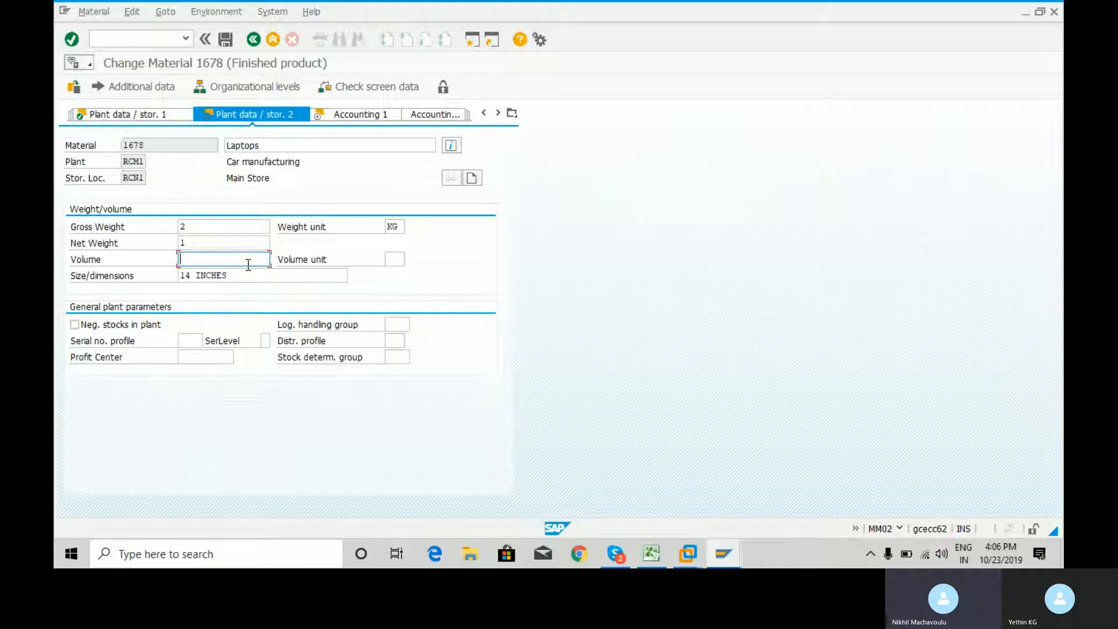
left_click(248, 276)
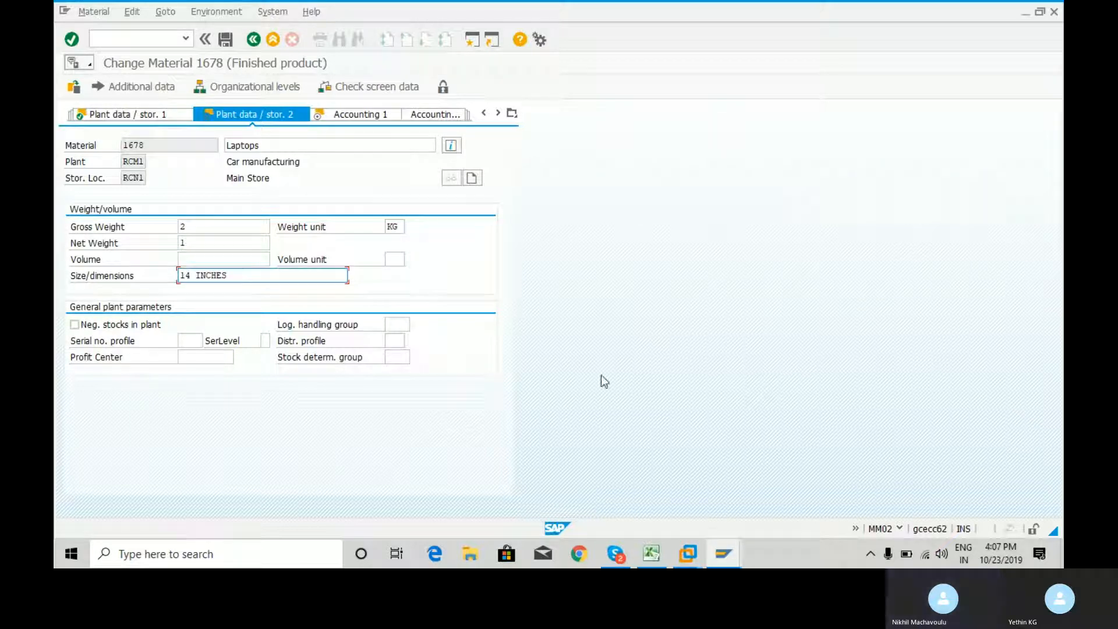
key("Return")
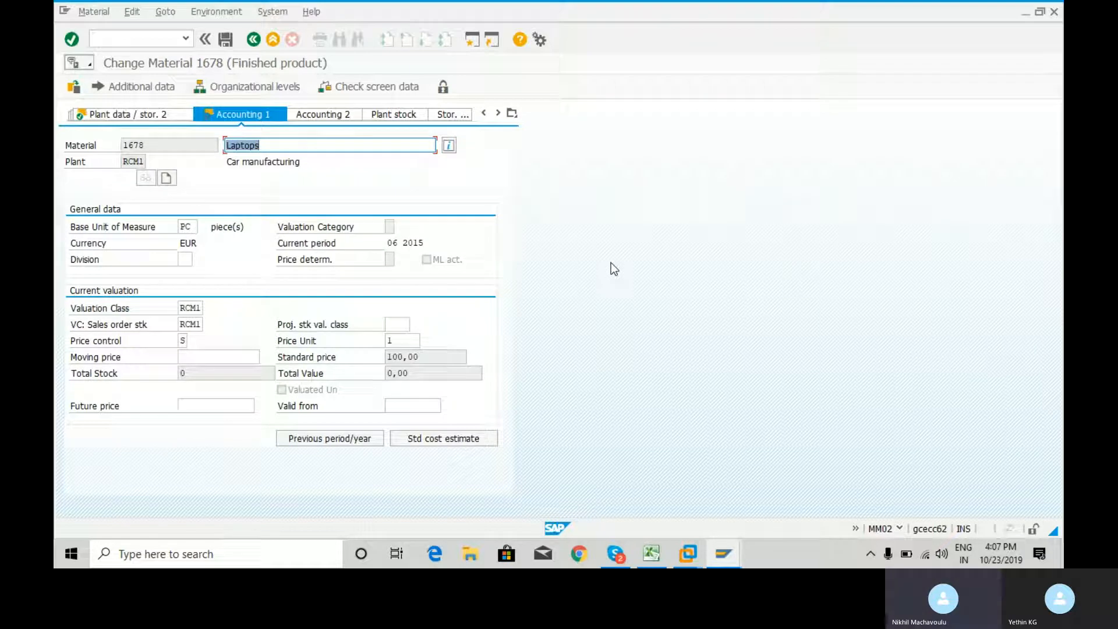
Check the standard price in the current valuation, finish the last data screen, and save the changes to the material
left_click(403, 356)
left_click_drag(442, 359, 368, 359)
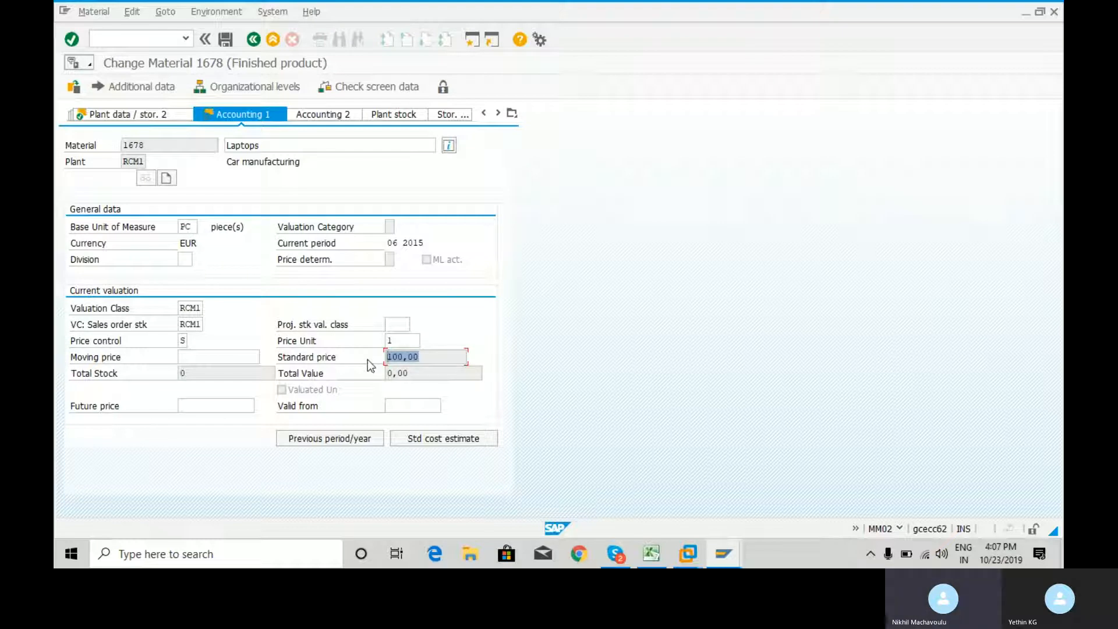
left_click(430, 356)
key("Return")
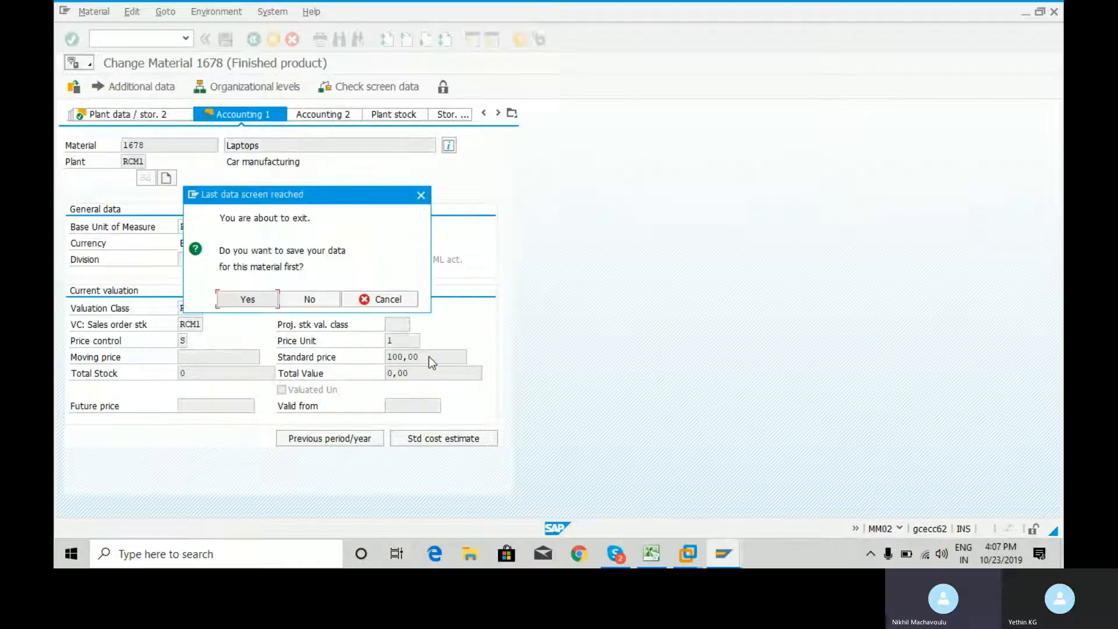
left_click(258, 298)
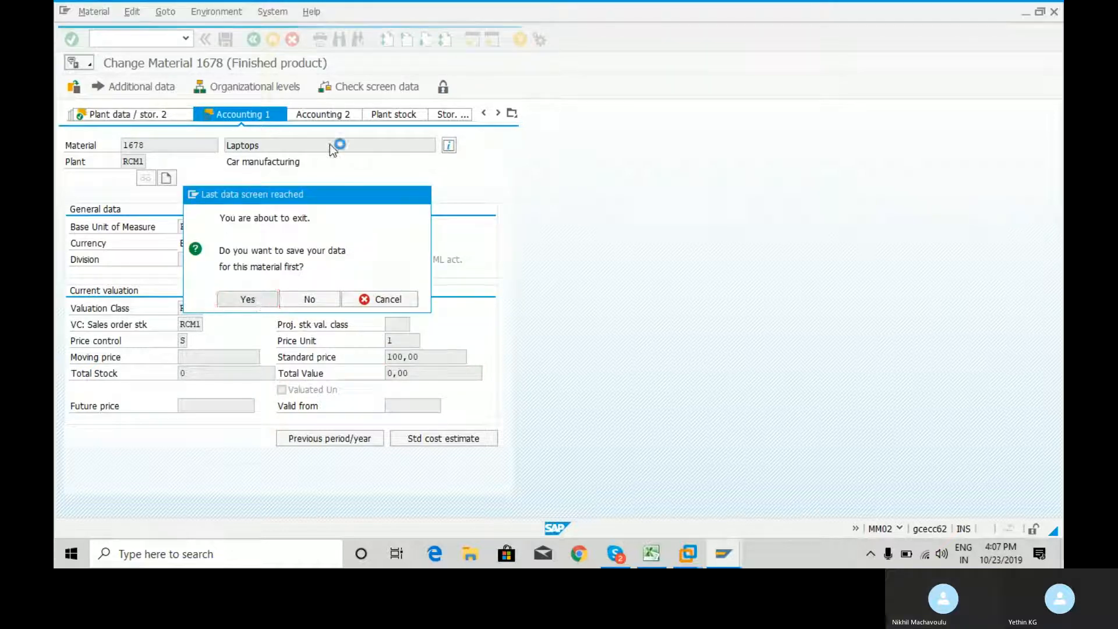
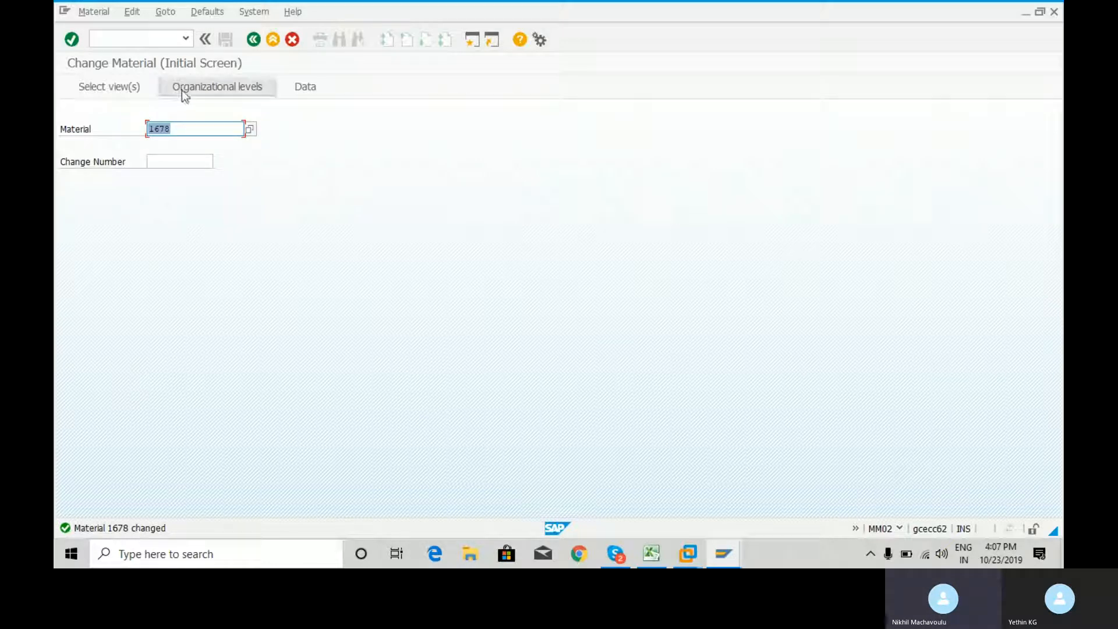
Leave the change transaction, open MM03 - Display Material for material 1678, and accept the preselected views
left_click(145, 39)
type("/n")
key("Return")
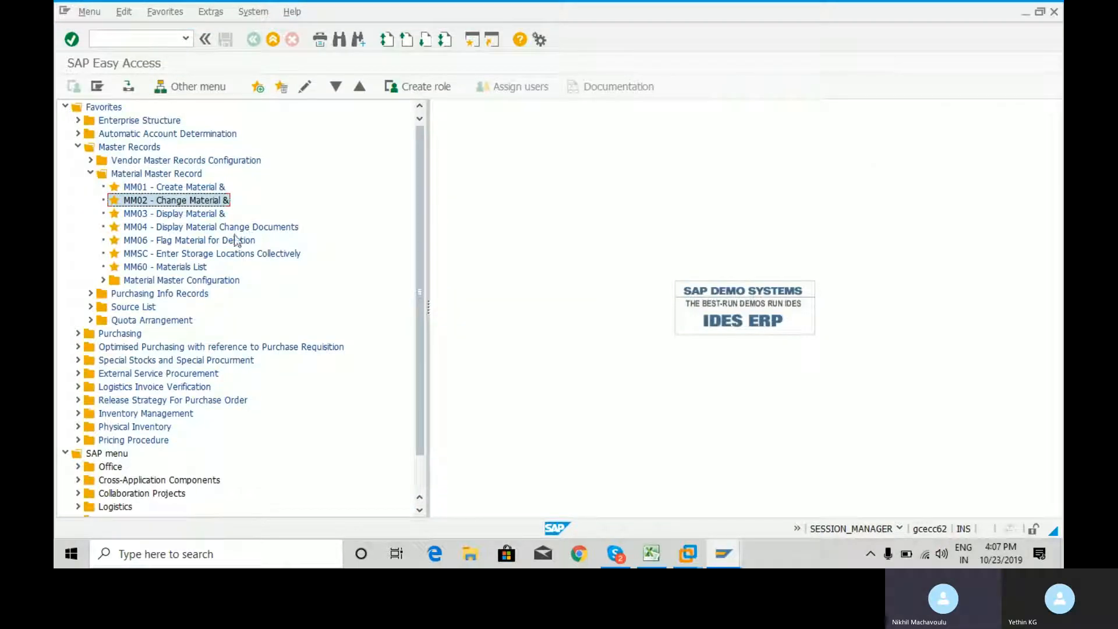
double_click(195, 214)
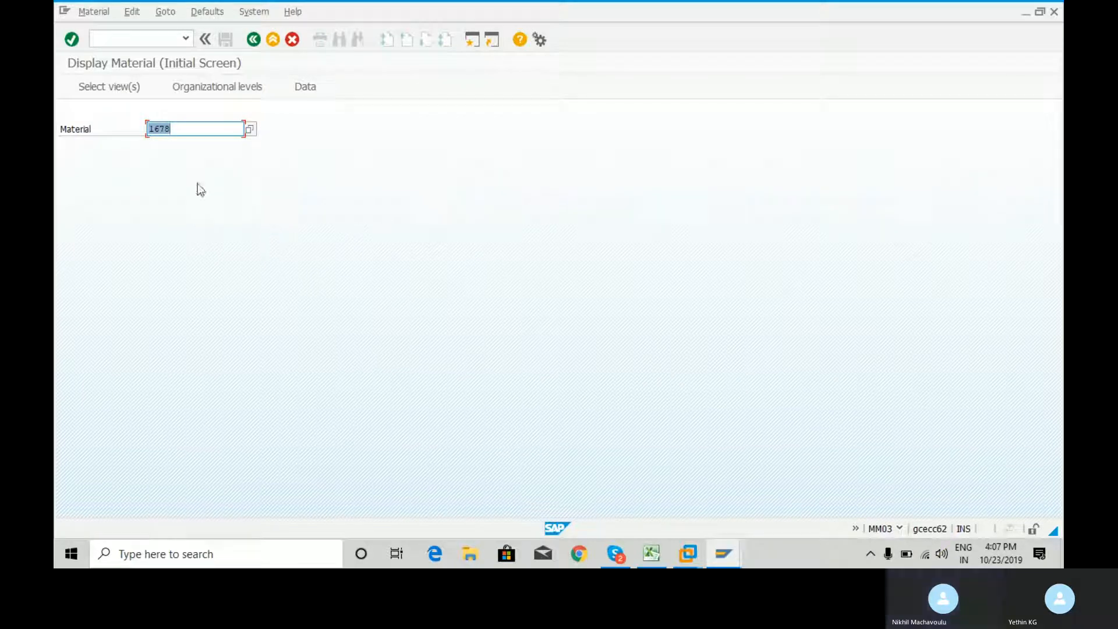
left_click(187, 129)
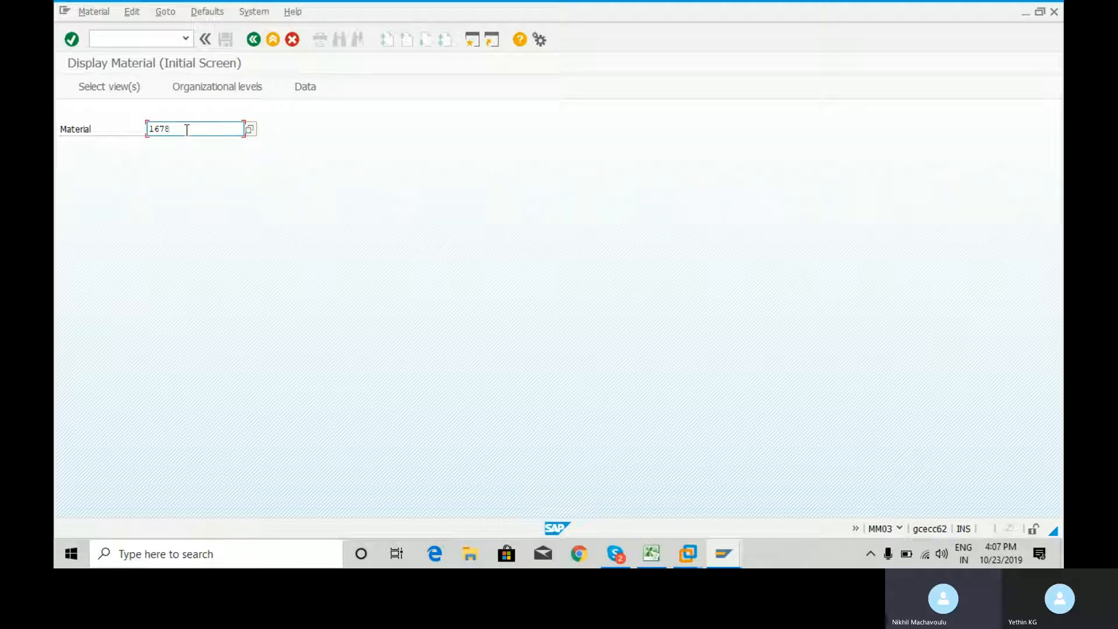
key("Return")
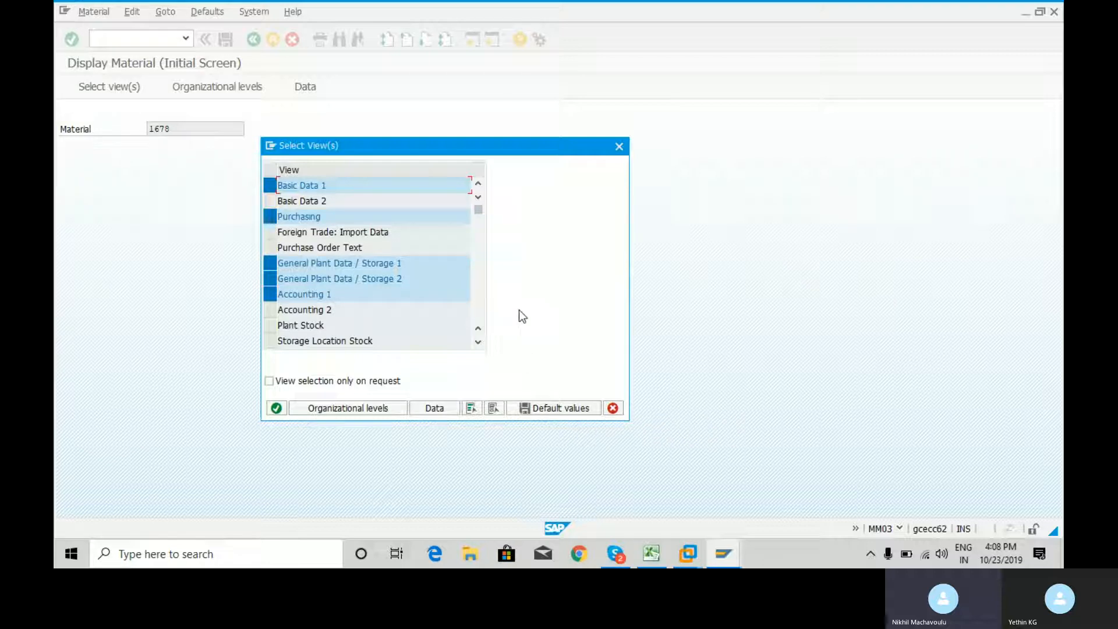
key("Return")
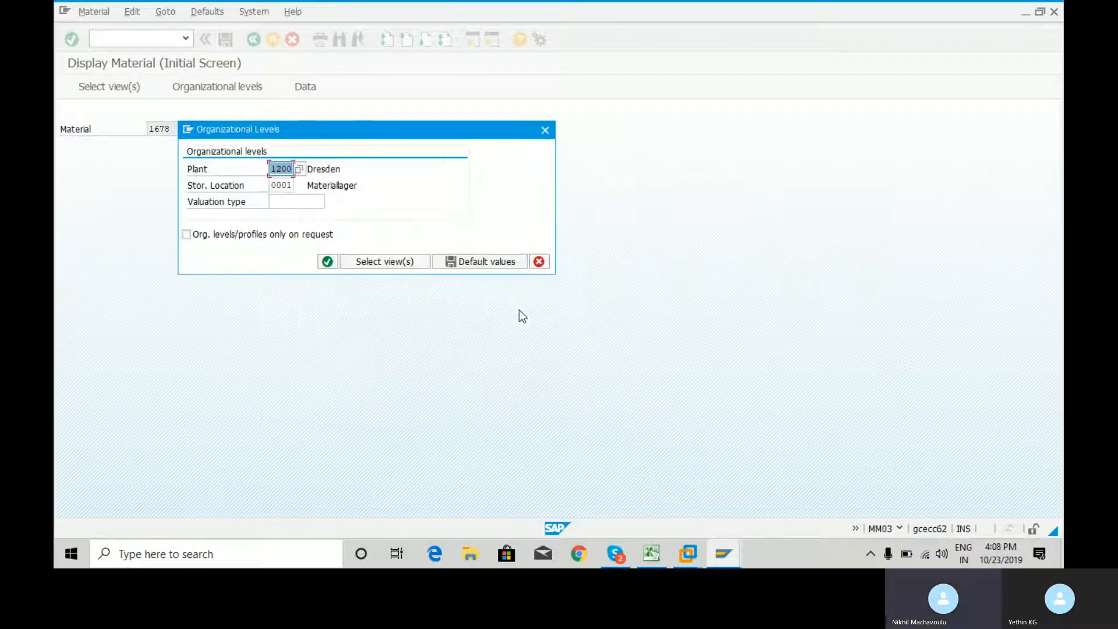
Set the organizational levels to plant RCM1 and storage location RCN1, and display the material
key("BackSpace")
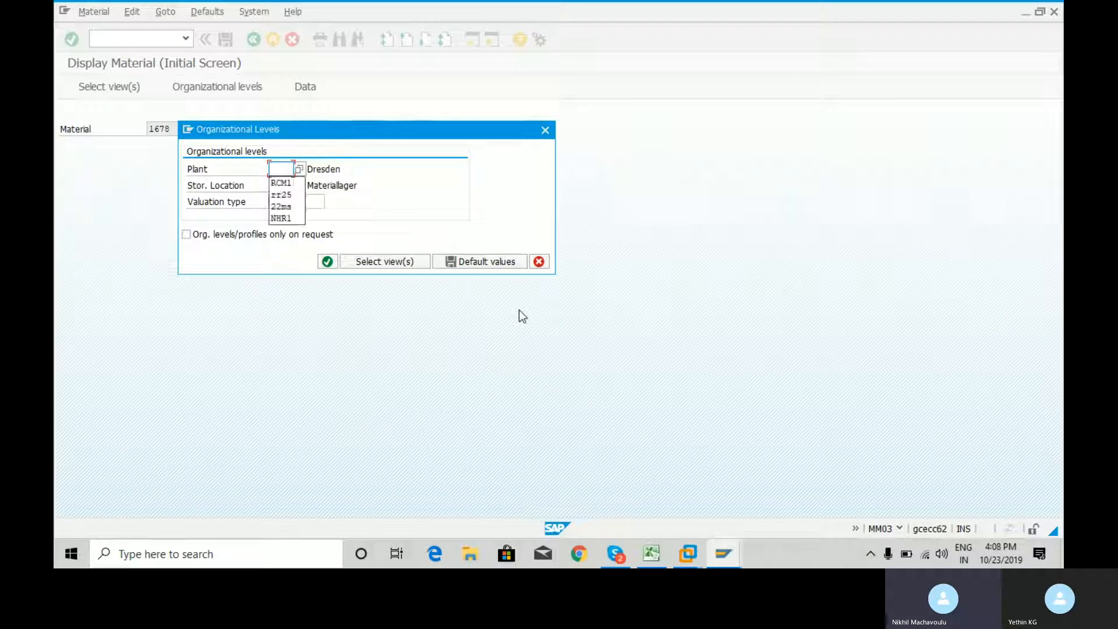
key("Down")
key("Return")
key("Tab")
key("BackSpace")
key("Down")
key("Return")
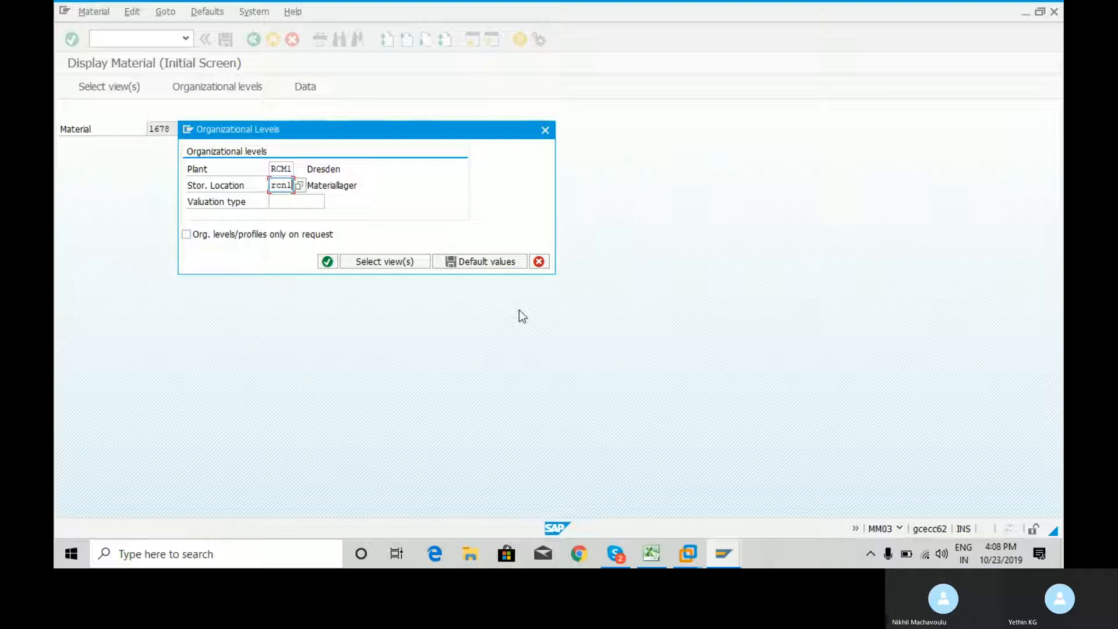
key("Return")
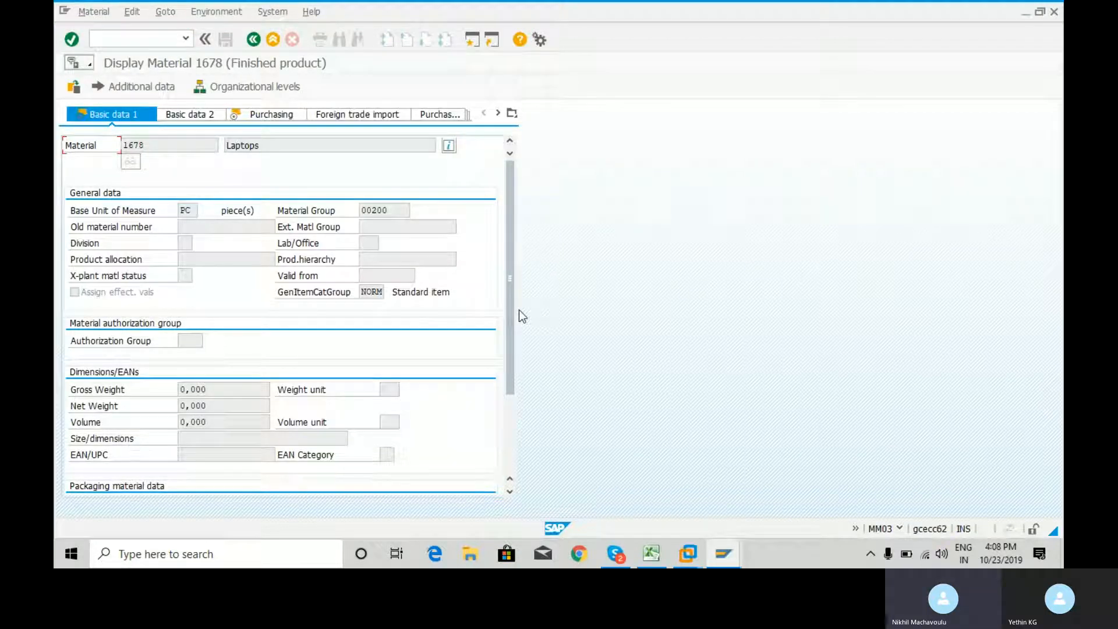
Review material 1678 from Basic data 1 through Purchasing, both plant data views and Accounting 1, and exit the material
left_click(295, 143)
key("Return")
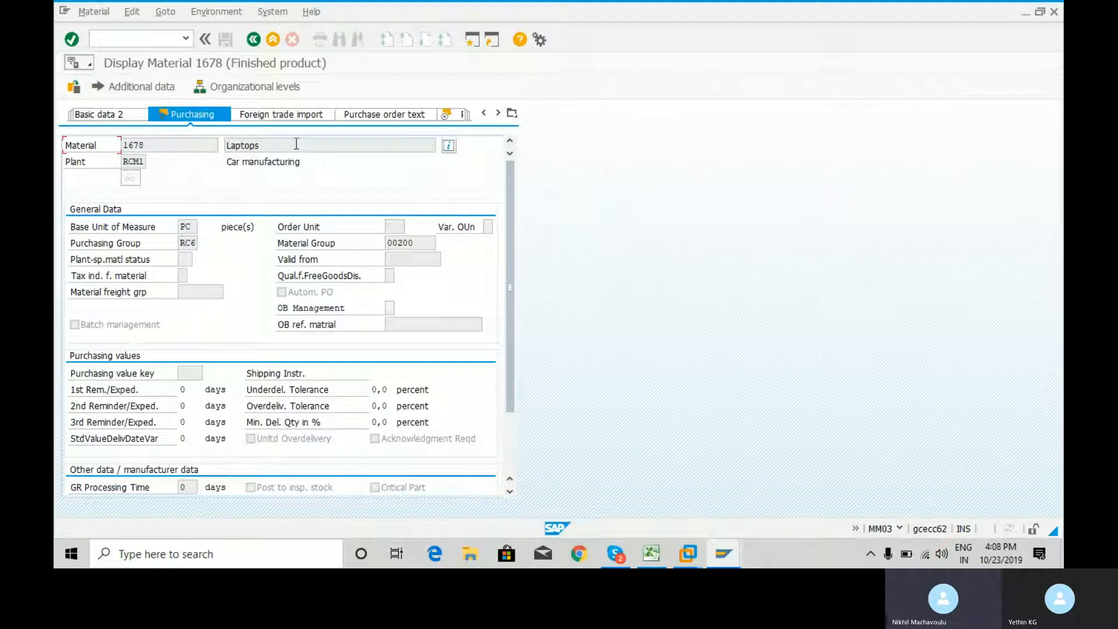
key("Return")
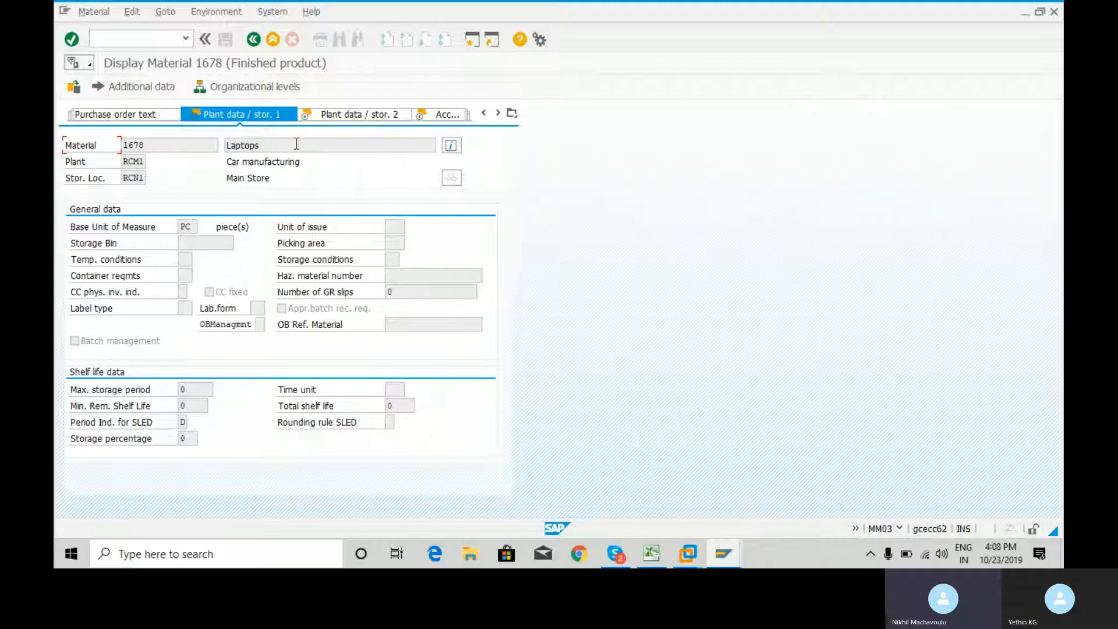
key("Return")
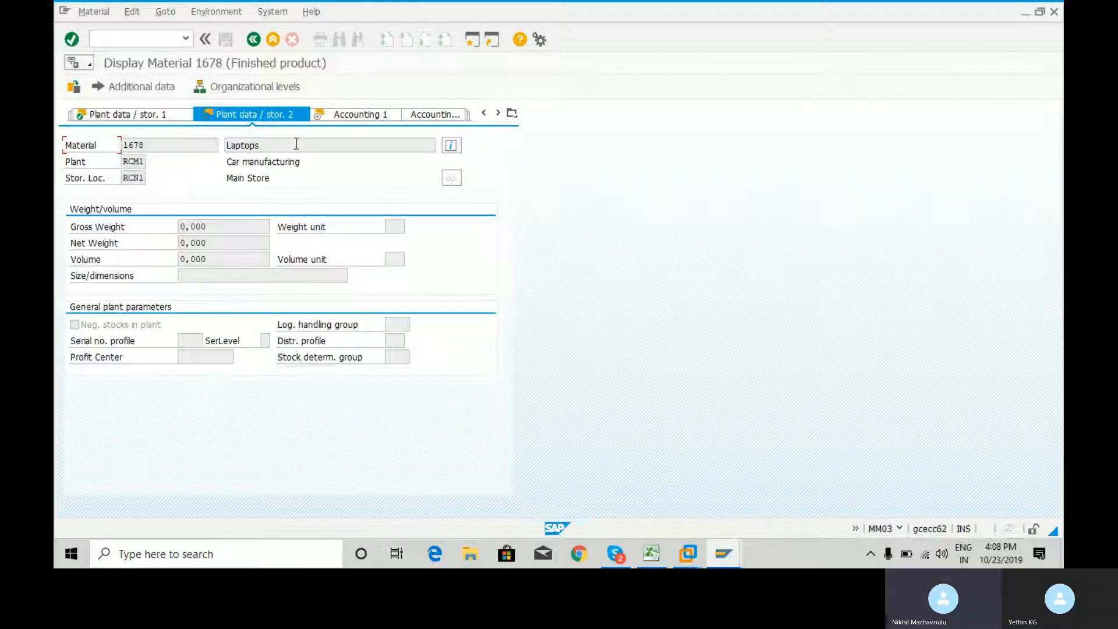
key("Return")
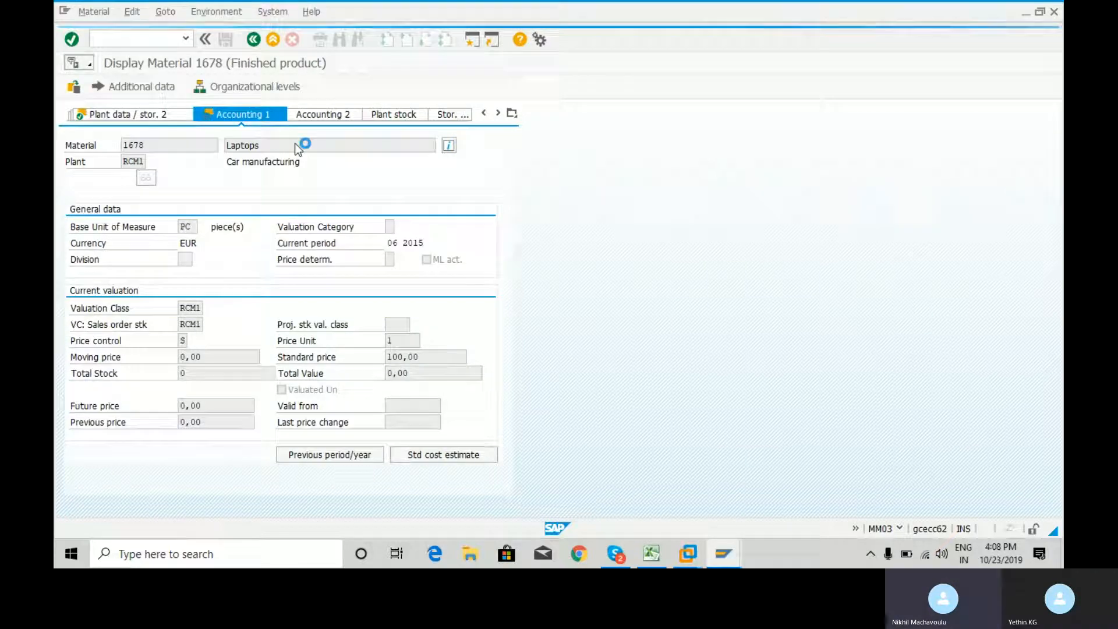
key("Return")
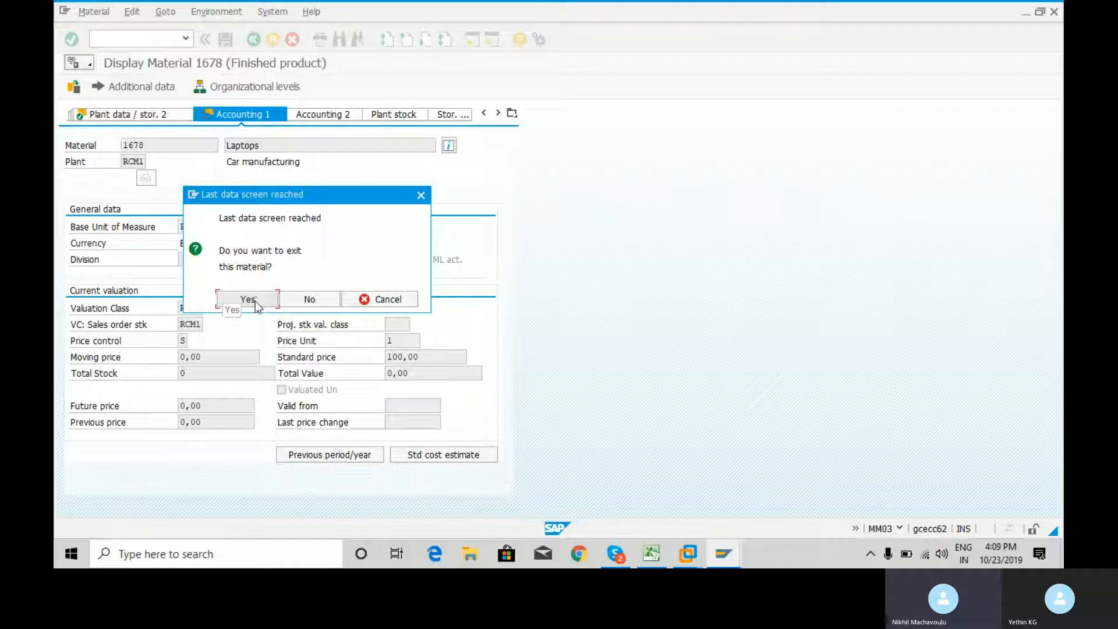
left_click(247, 299)
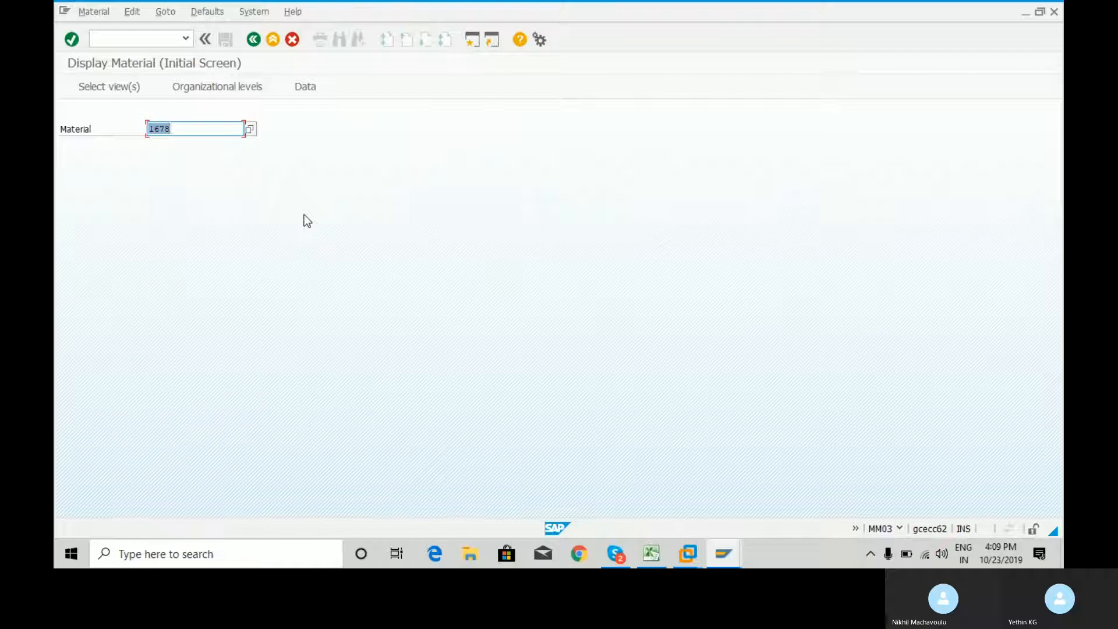
Return to the SAP Easy Access screen and open MM04 - Display Material Change Documents
left_click(148, 43)
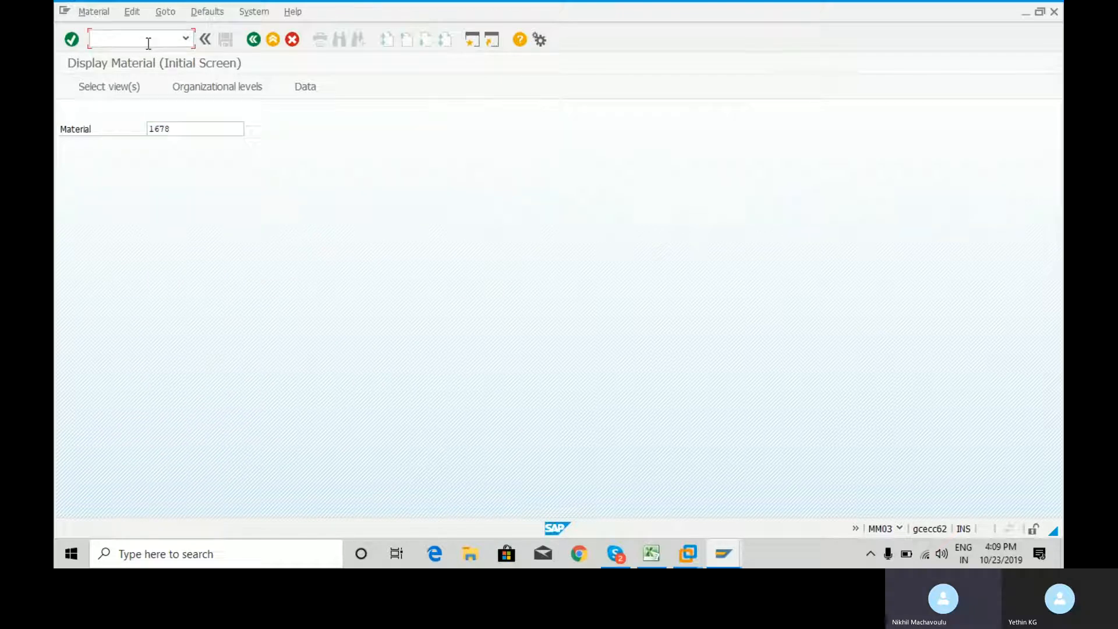
type("/n")
key("Return")
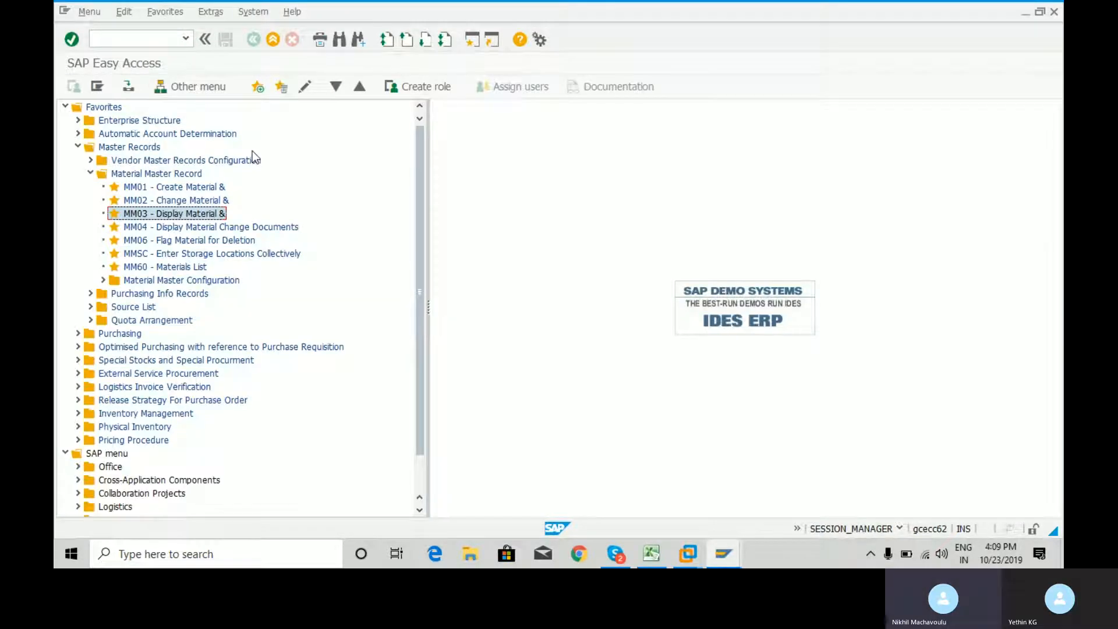
double_click(253, 228)
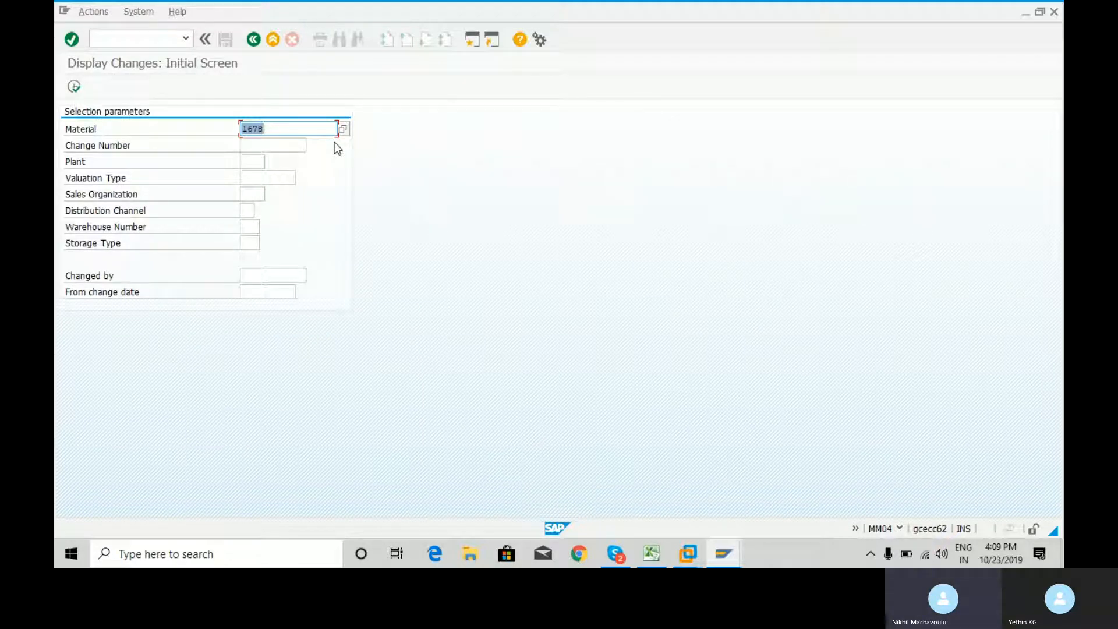
Copy plant code RCM1 from the Enterprise Structure sheet in Excel, enter it as the plant, and try to display material 1678's changes
left_click(247, 163)
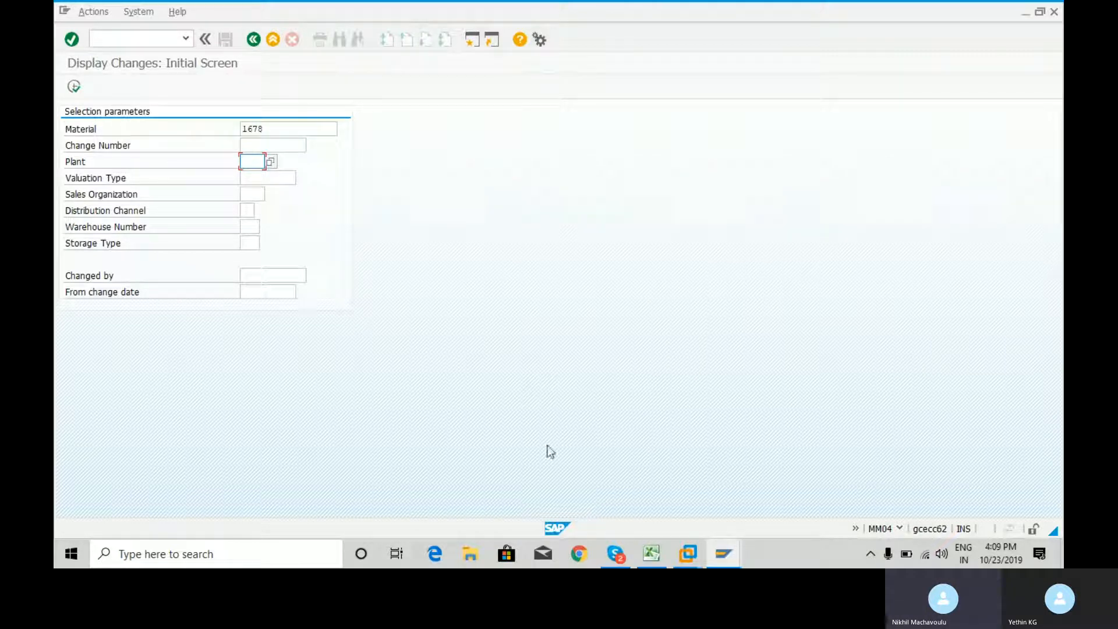
left_click(651, 553)
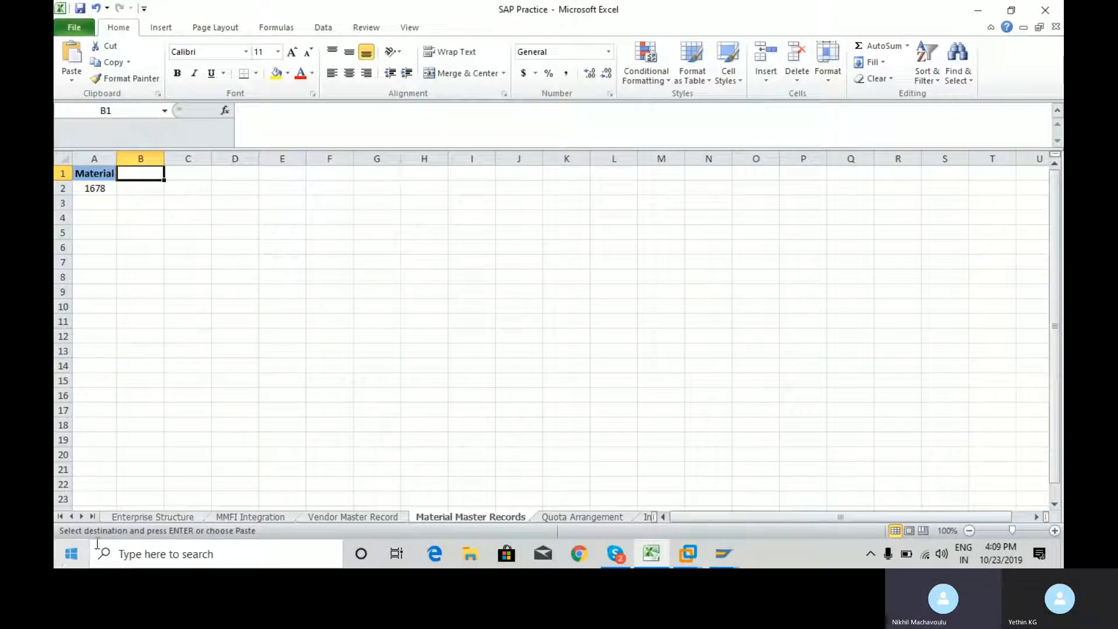
left_click(154, 517)
key("Left")
key("Left")
key("Left")
key("Left")
key("Left")
key("Right")
key("Right")
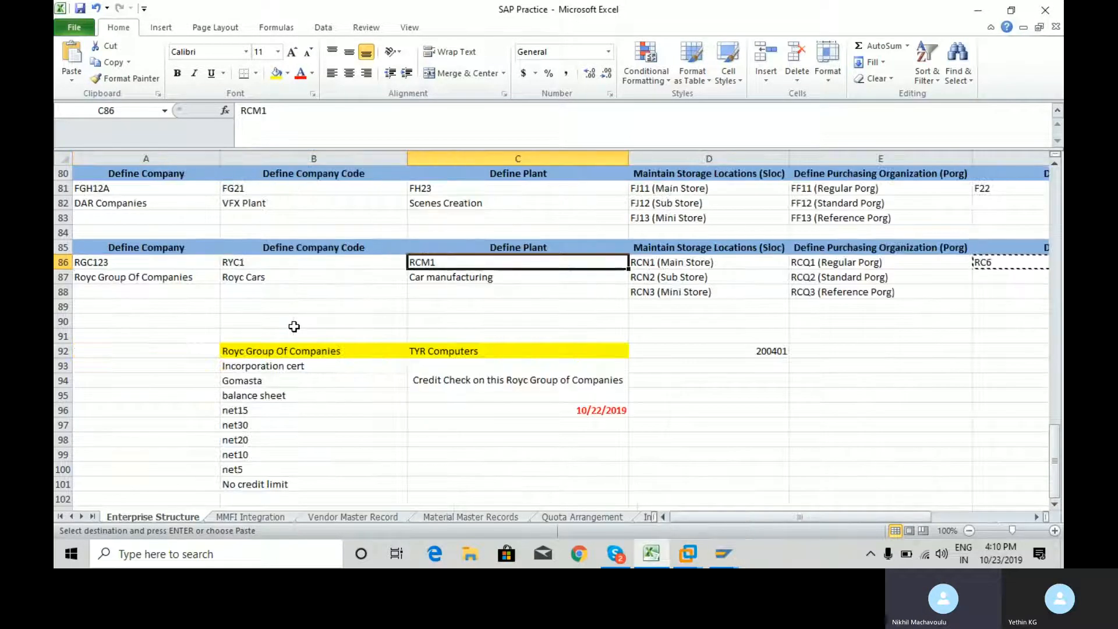
key("alt+Tab")
type("RCM1")
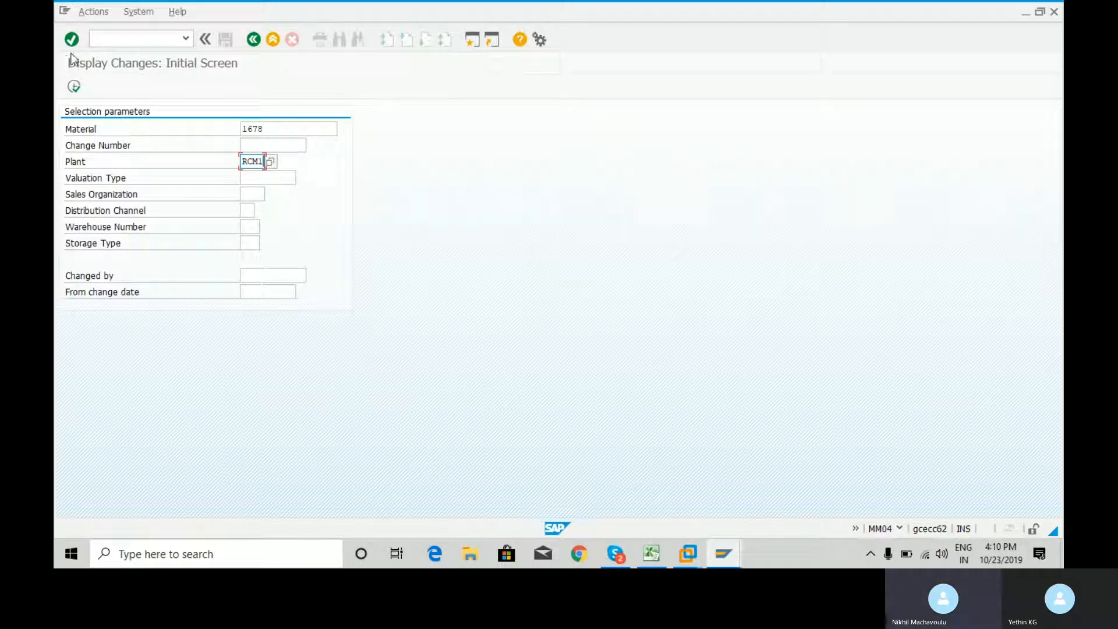
left_click(74, 87)
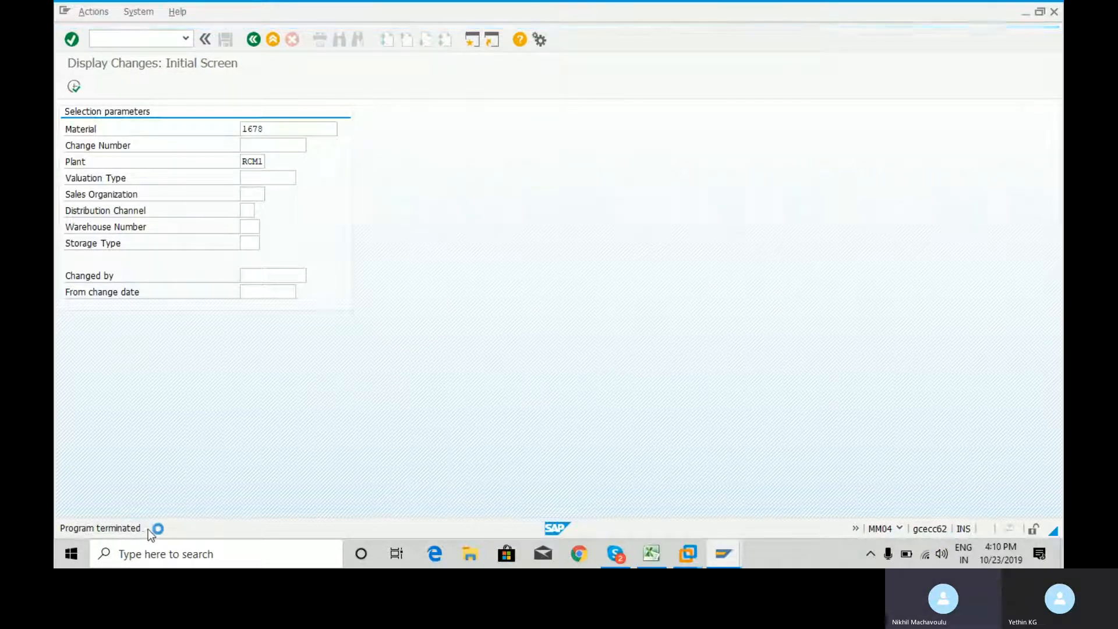
End the SAP Logon for Windows task in Task Manager, close Task Manager, and minimize Excel to reach the desktop
right_click(770, 548)
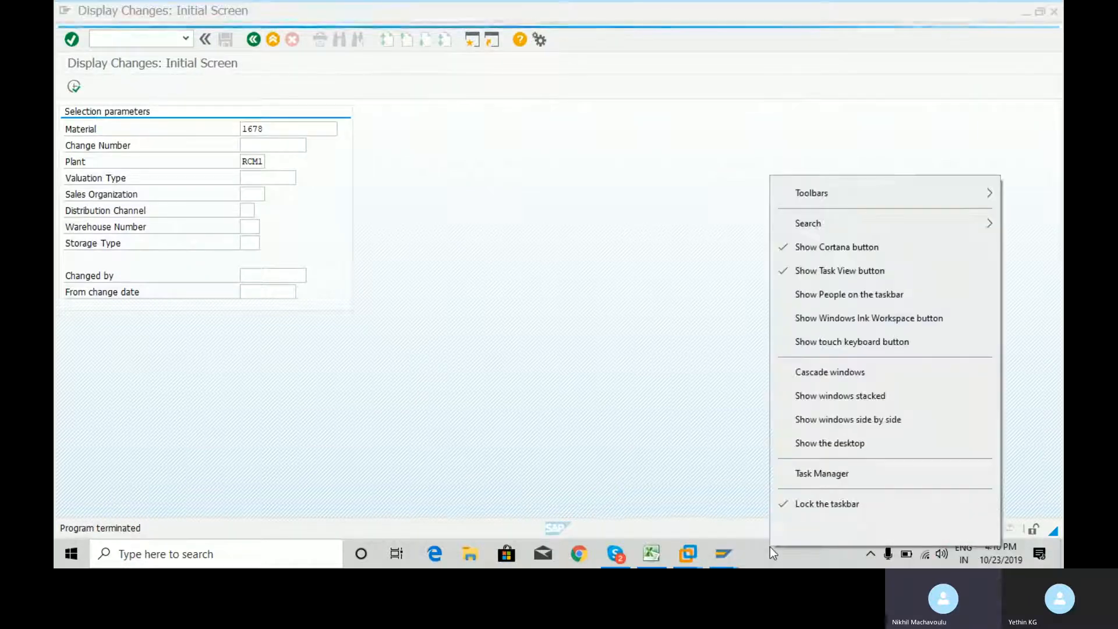
left_click(823, 474)
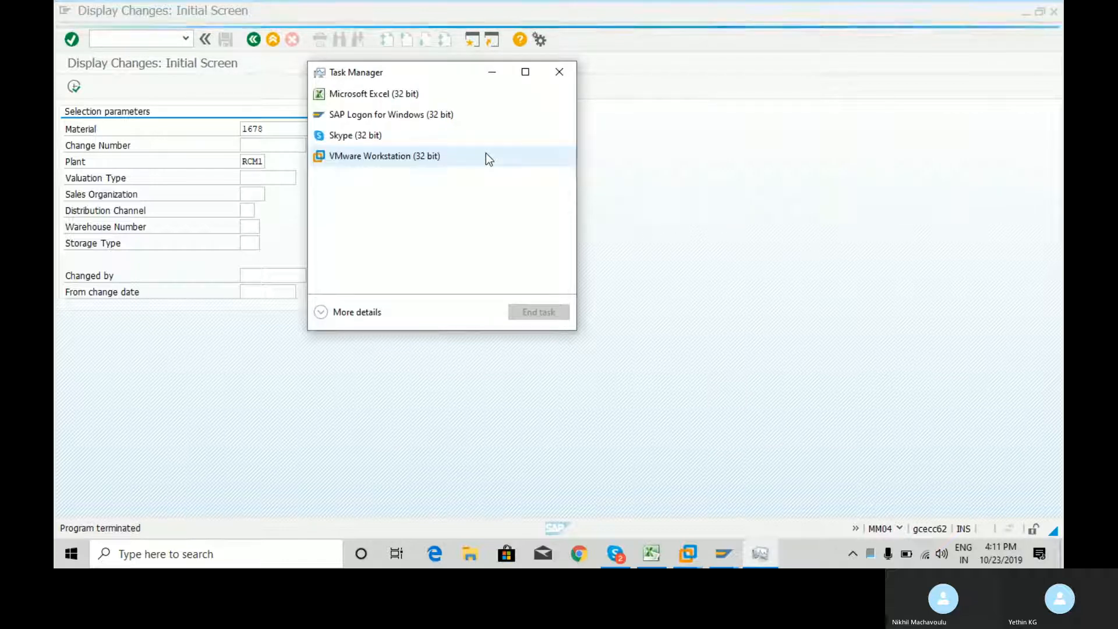
left_click(411, 117)
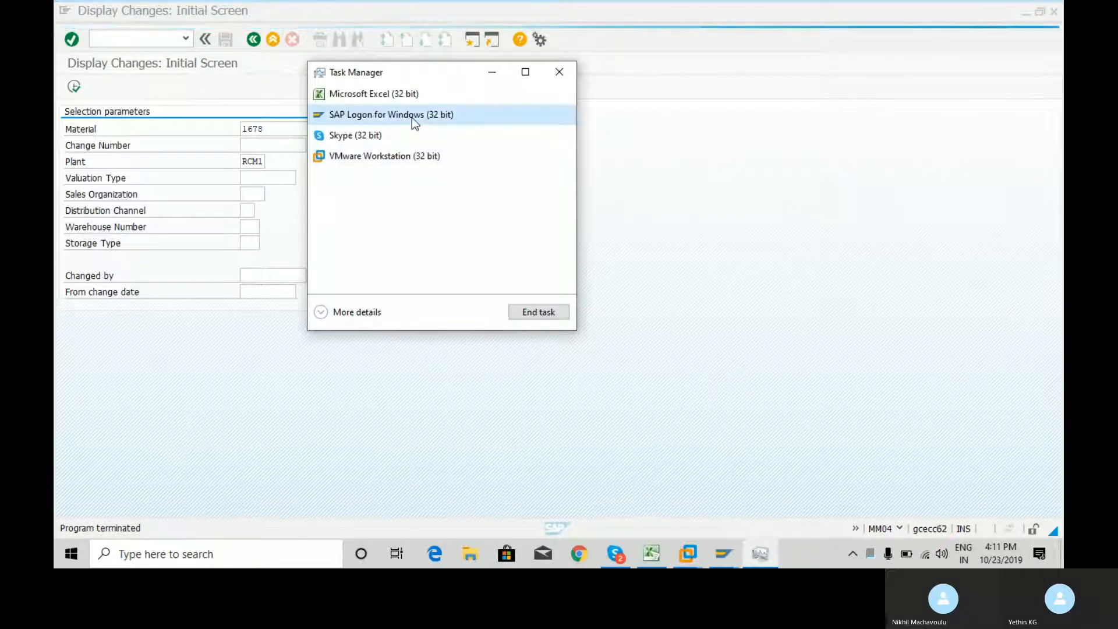
left_click(551, 313)
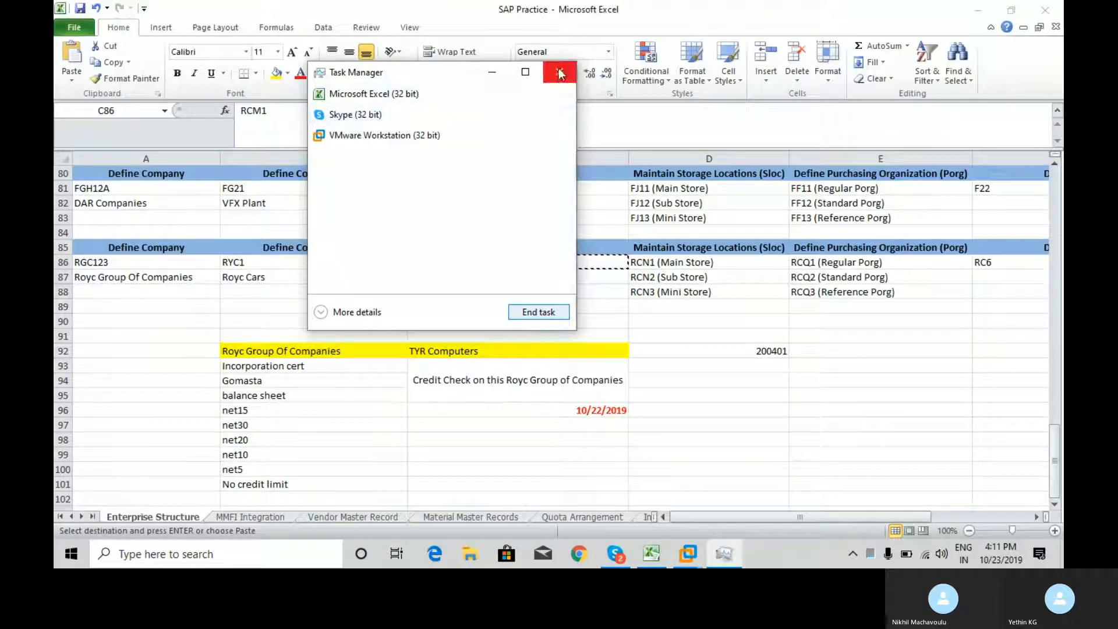
left_click(558, 75)
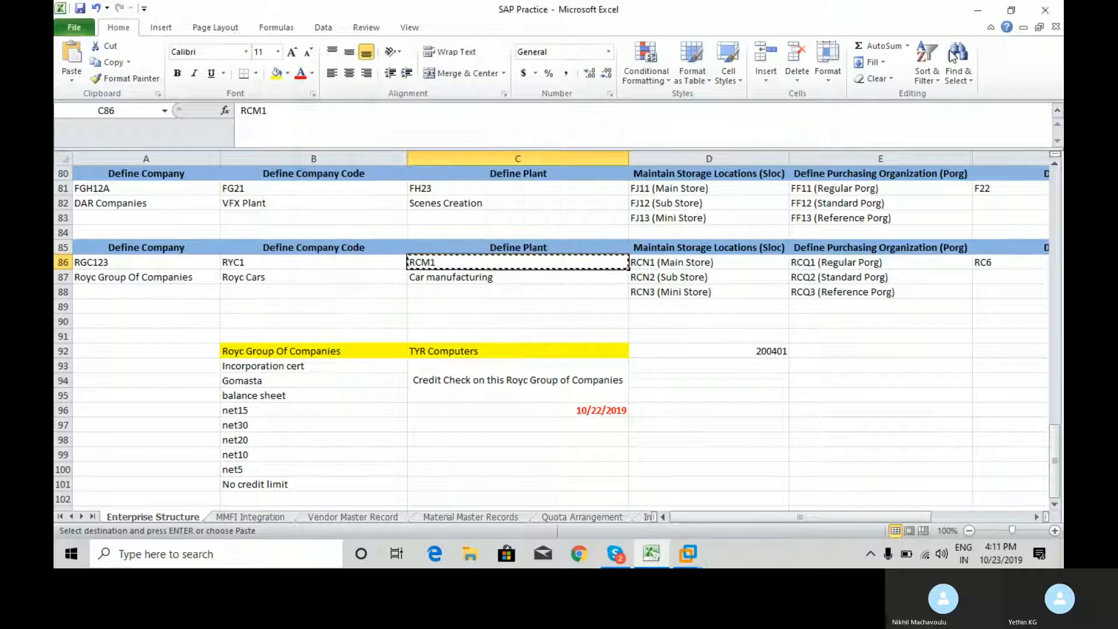
left_click(978, 14)
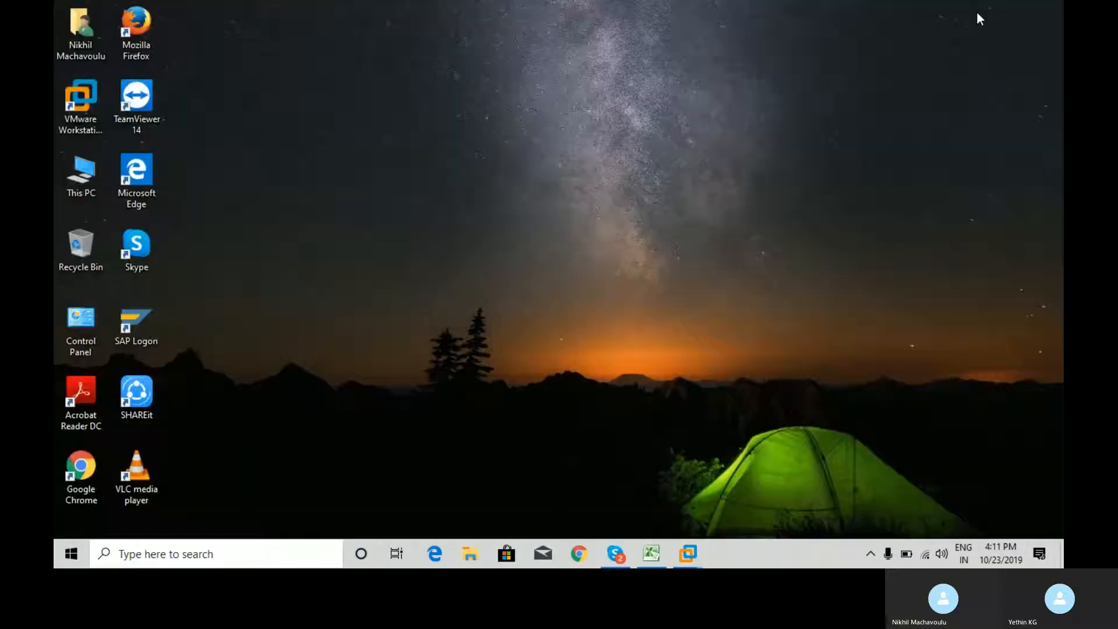
Restart SAP Logon, connect to ECC6.0, and log on with the user name and account password
double_click(131, 324)
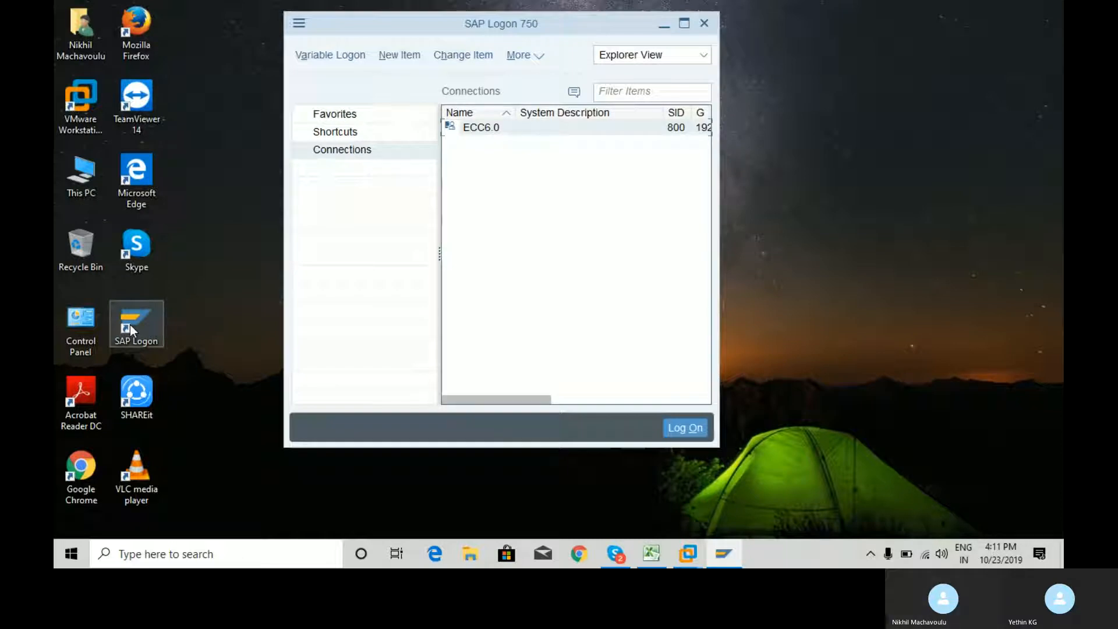
left_click(685, 428)
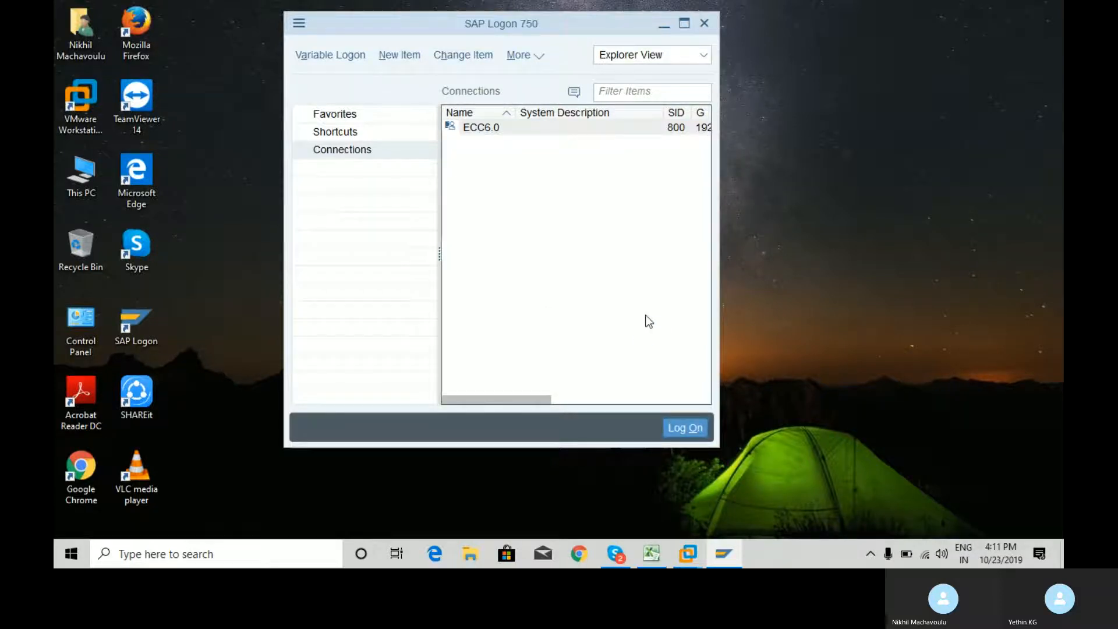
type("sap")
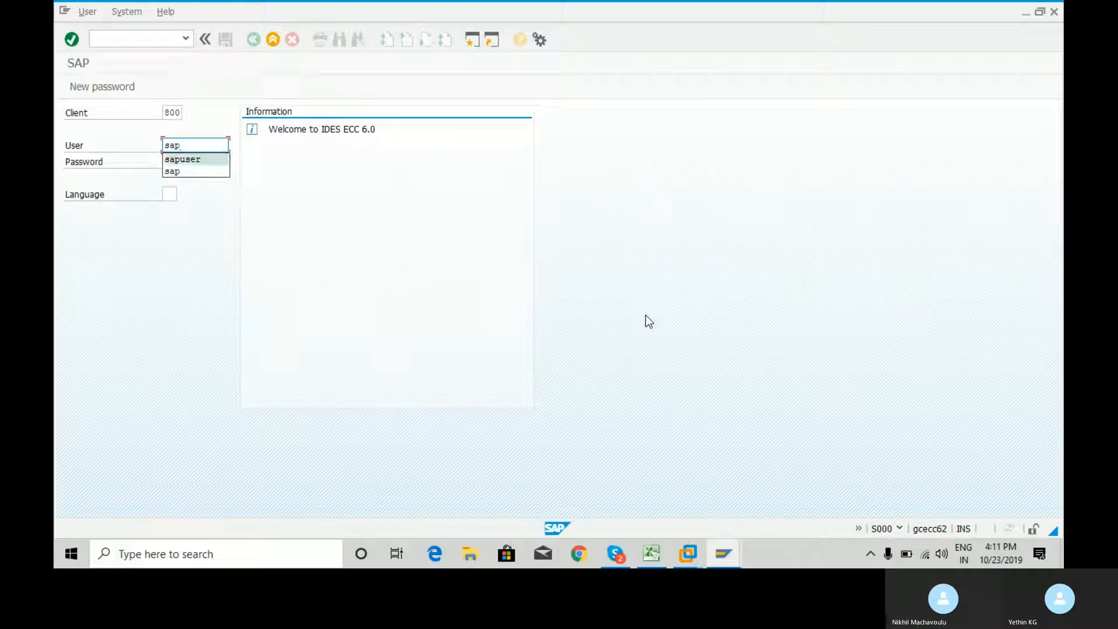
key("Return")
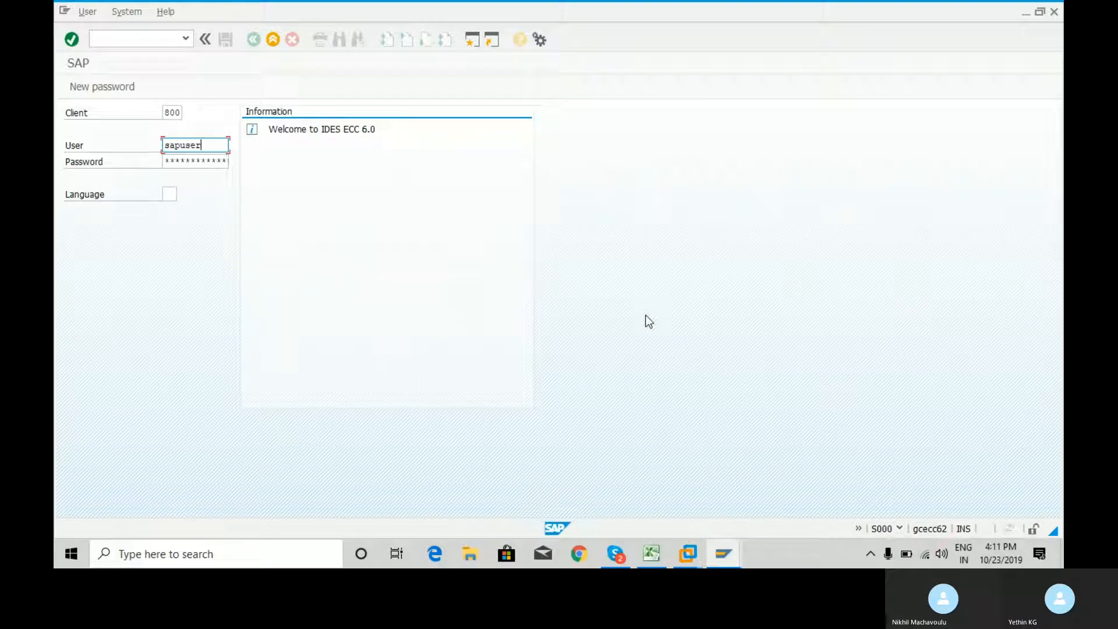
key("Tab")
type("****")
key("Return")
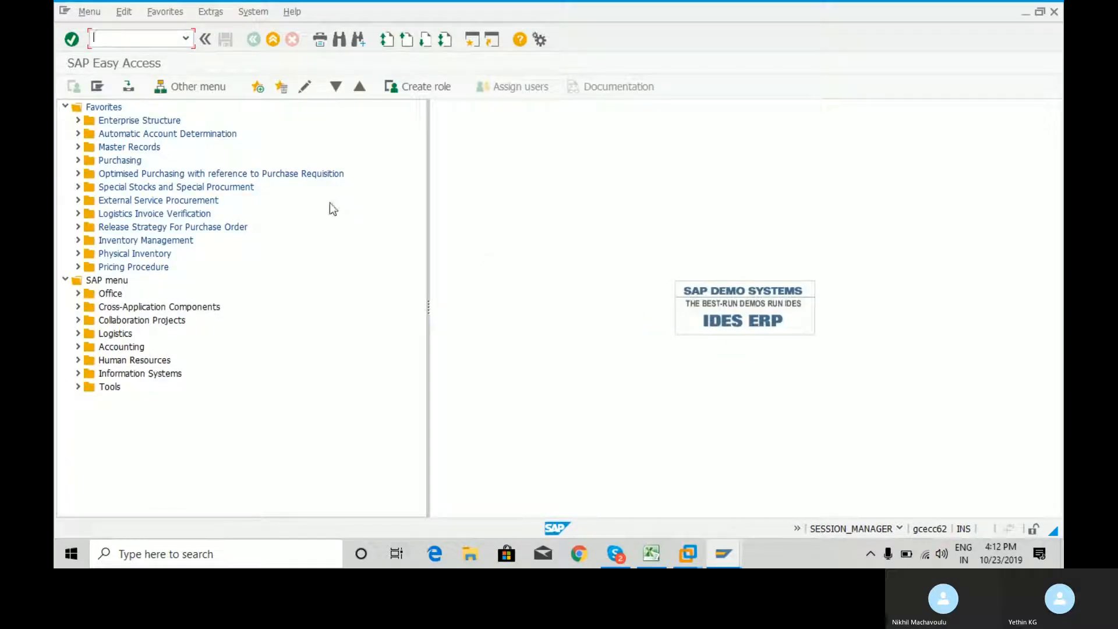
Open MM04 - Display Material Change Documents from the Material Master Record folder under Master Records in the favorites
left_click(77, 147)
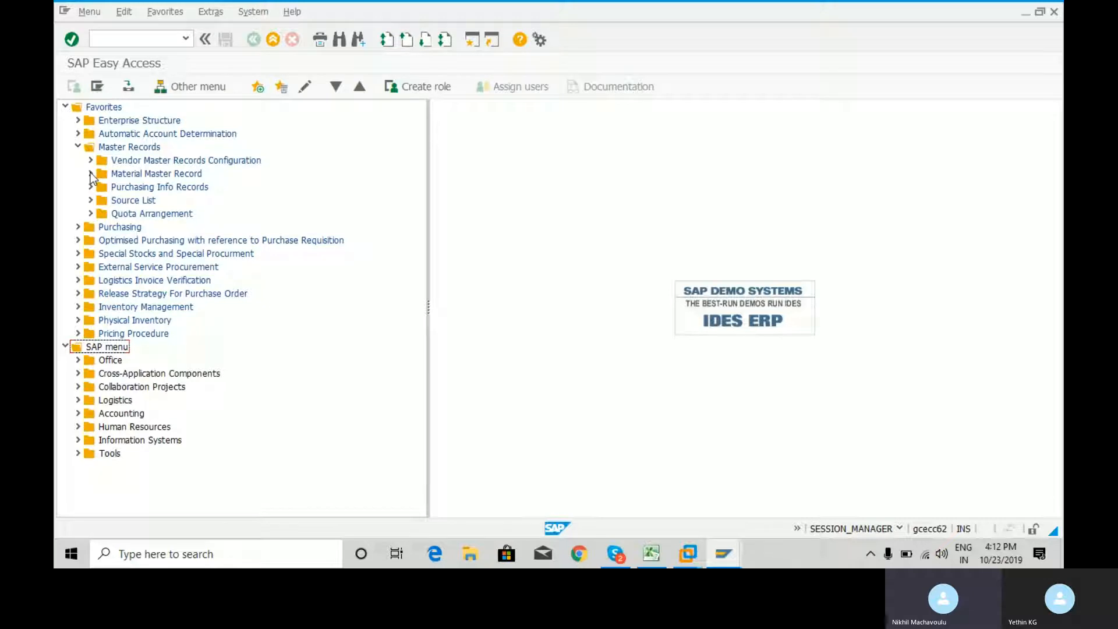
left_click(90, 173)
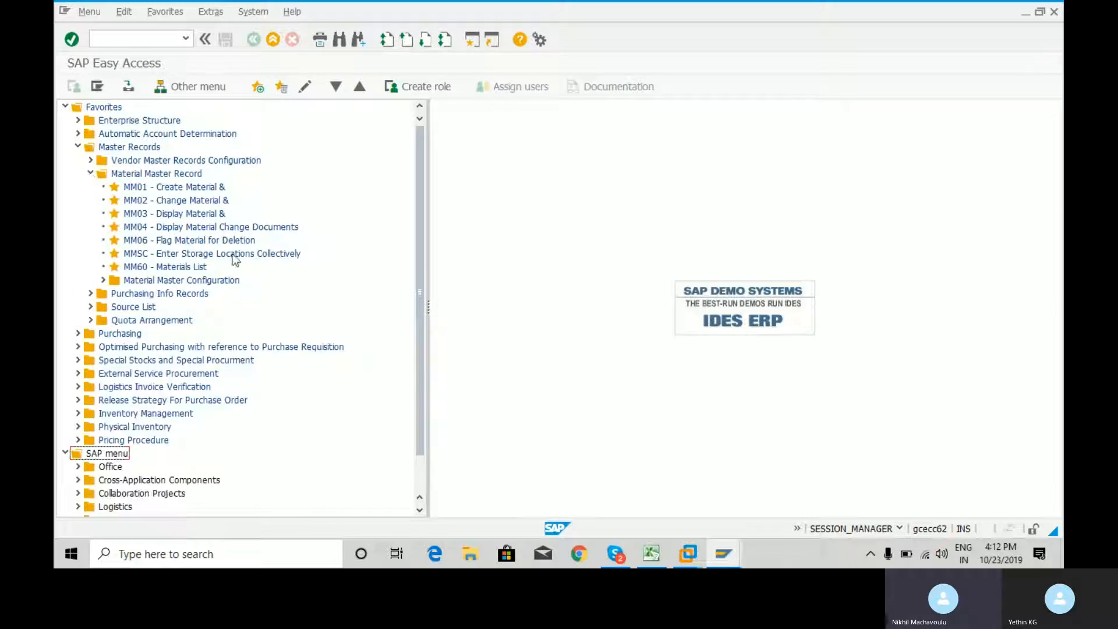
left_click(138, 232)
double_click(137, 231)
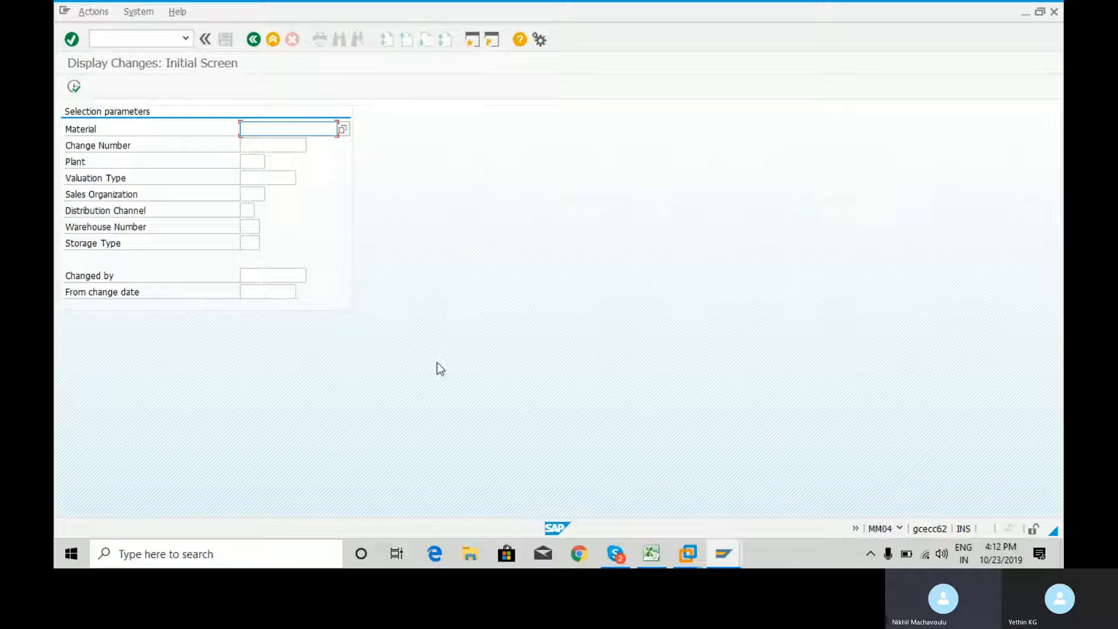
Copy material number 1678 from the Material Master Records sheet in Excel and enter it as the material in SAP's MM04 screen
left_click(654, 548)
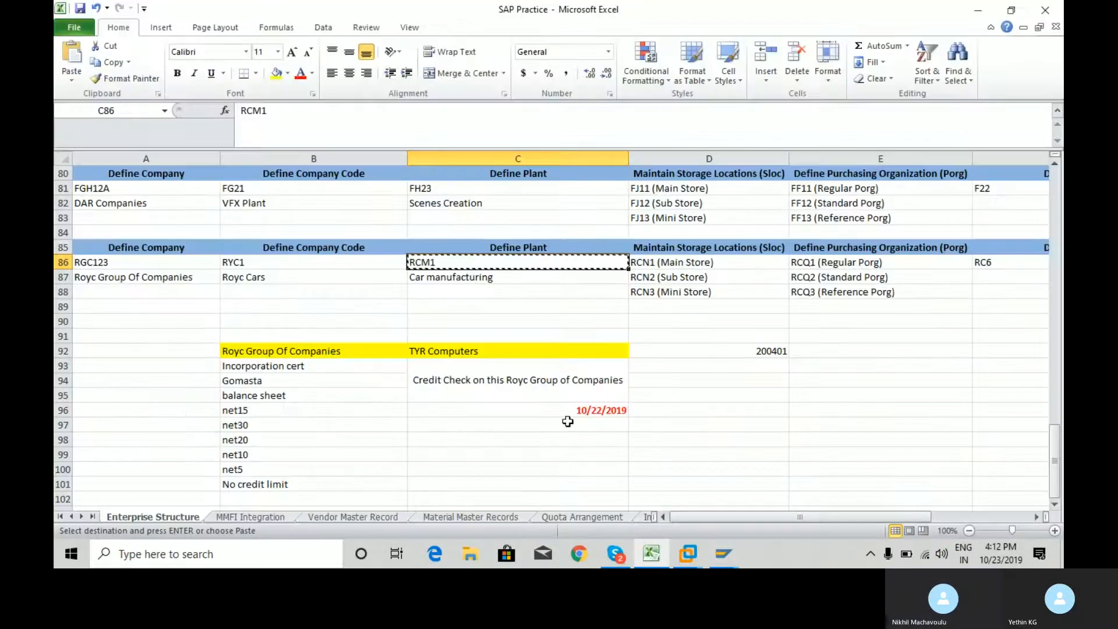
left_click(460, 517)
key("Down")
key("Left")
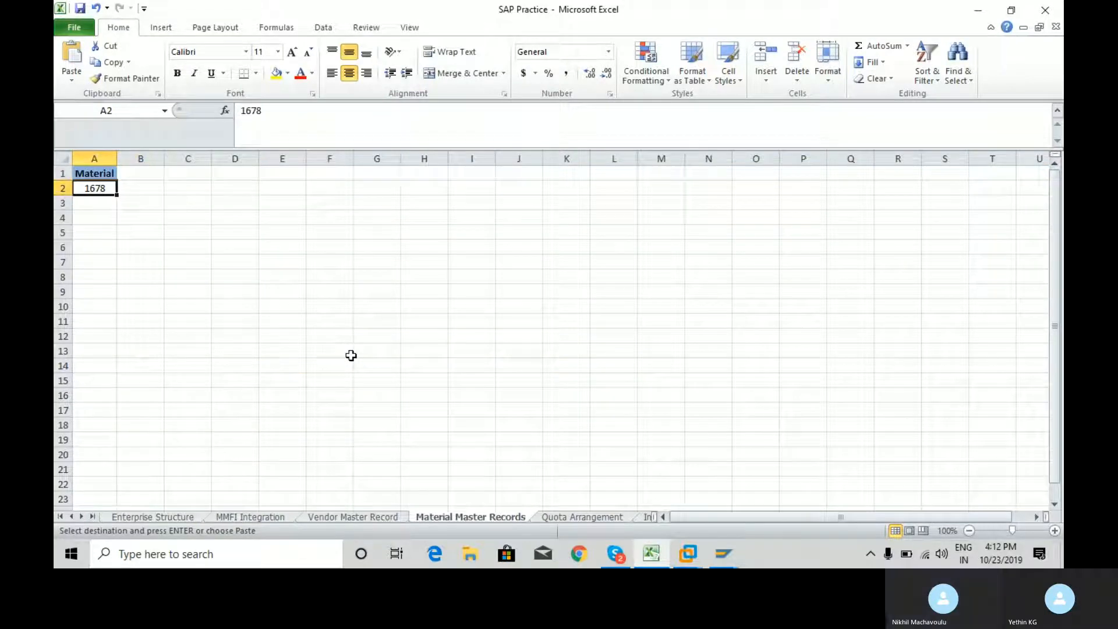
key("alt+Tab")
type("1678")
key("Return")
Copy plant code RCM1 from the Enterprise Structure sheet in Excel, enter it as the plant in SAP, and execute the change display
key("alt+Tab")
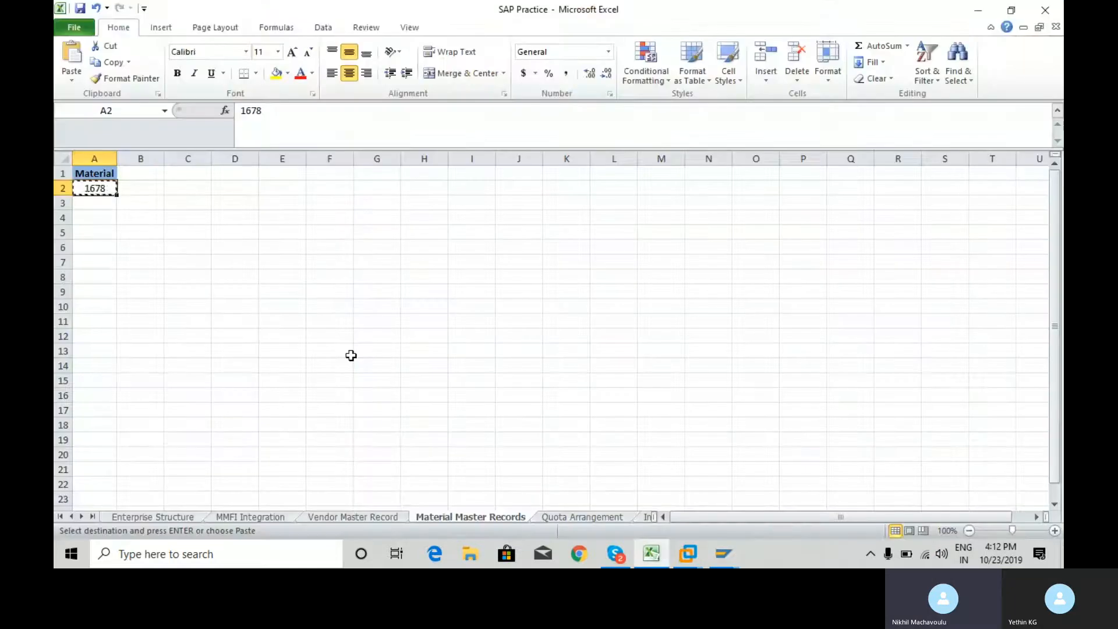
left_click(160, 516)
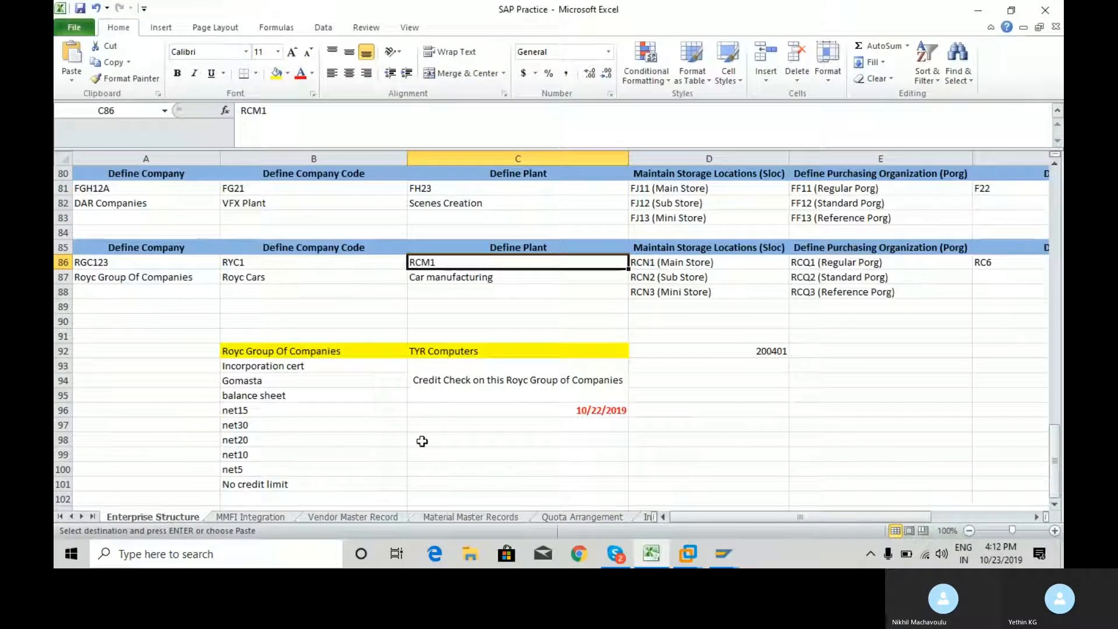
key("alt+Tab")
type("RCM1")
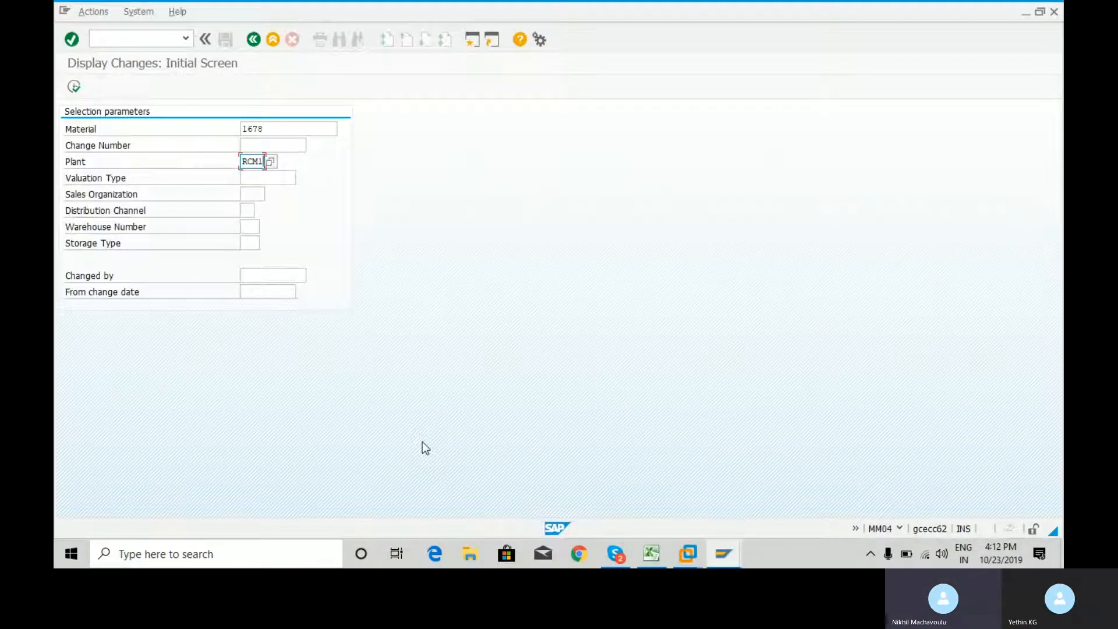
left_click(73, 88)
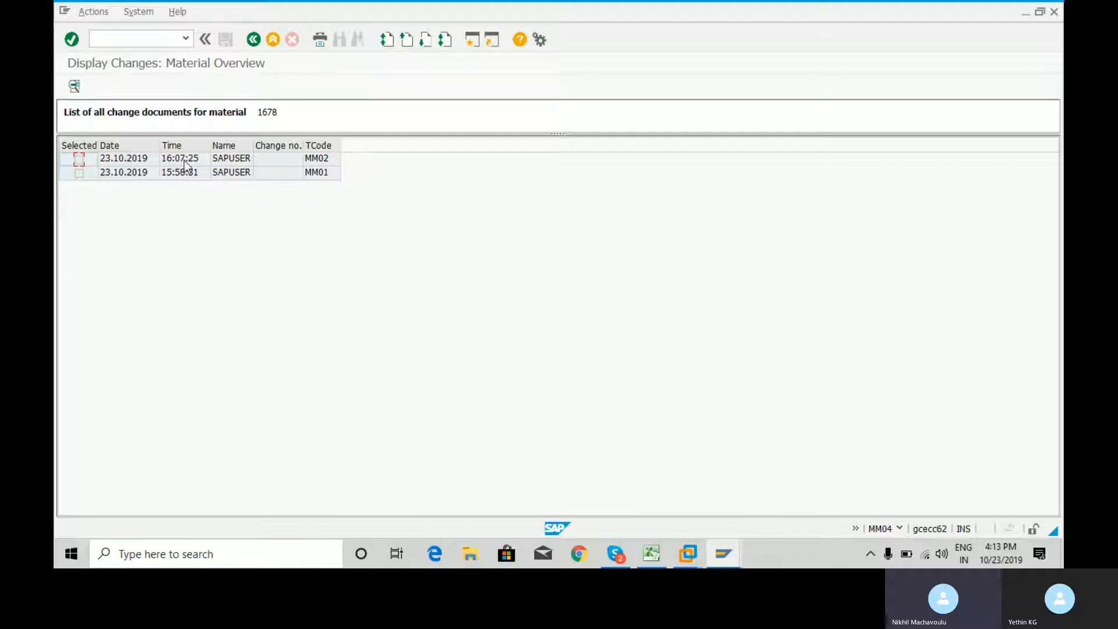
View the details of material 1678's MM02 change document and of its MM01 change document
left_click(78, 162)
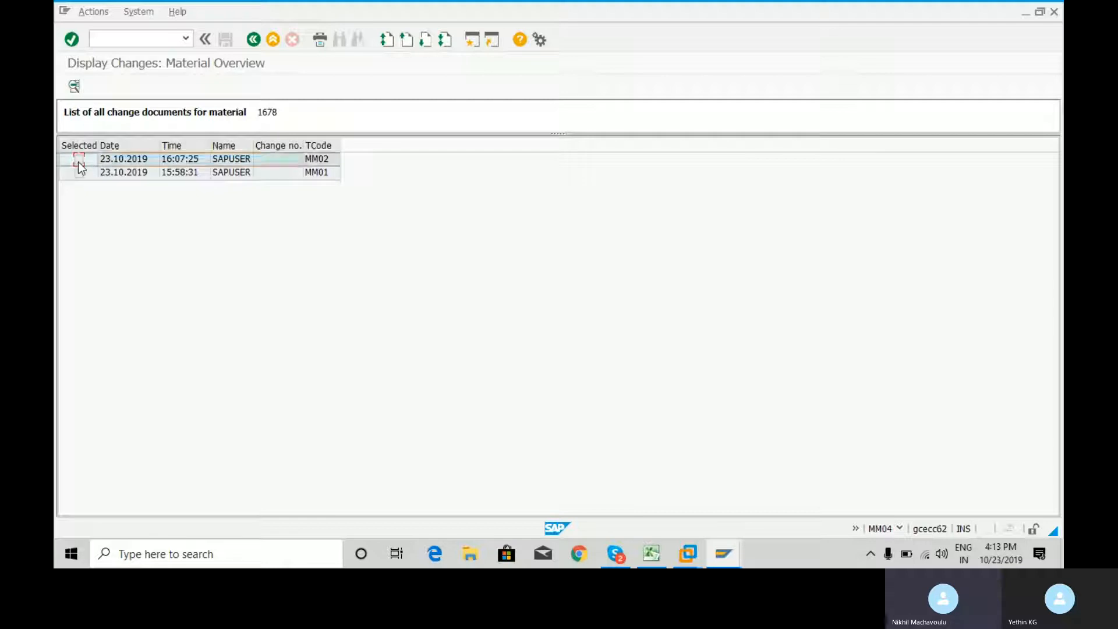
left_click(74, 87)
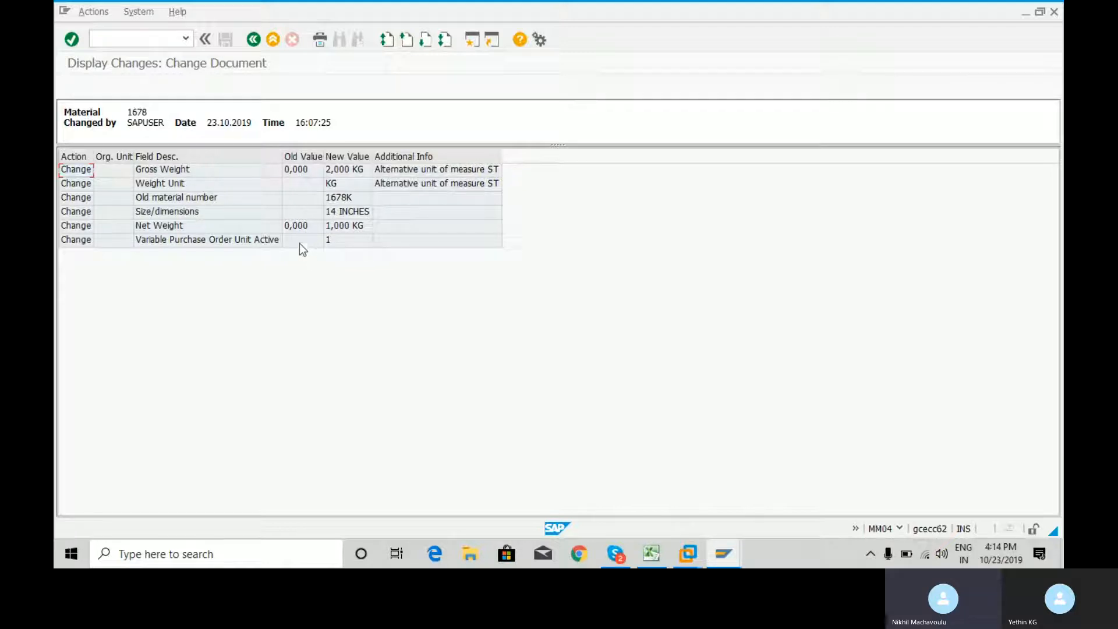
left_click(253, 42)
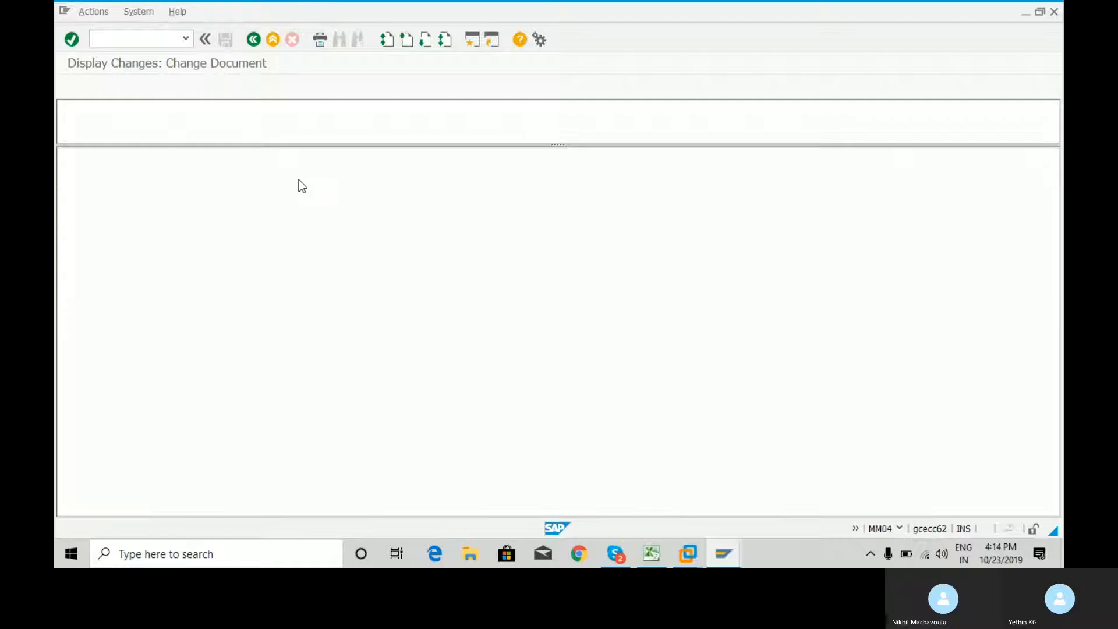
left_click(103, 175)
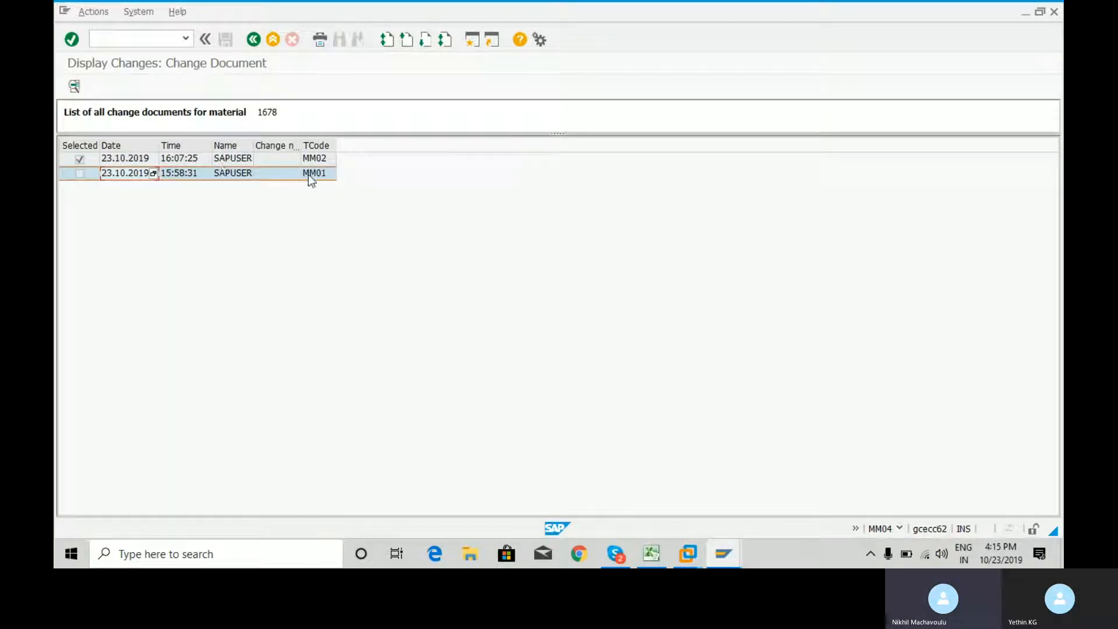
left_click(75, 88)
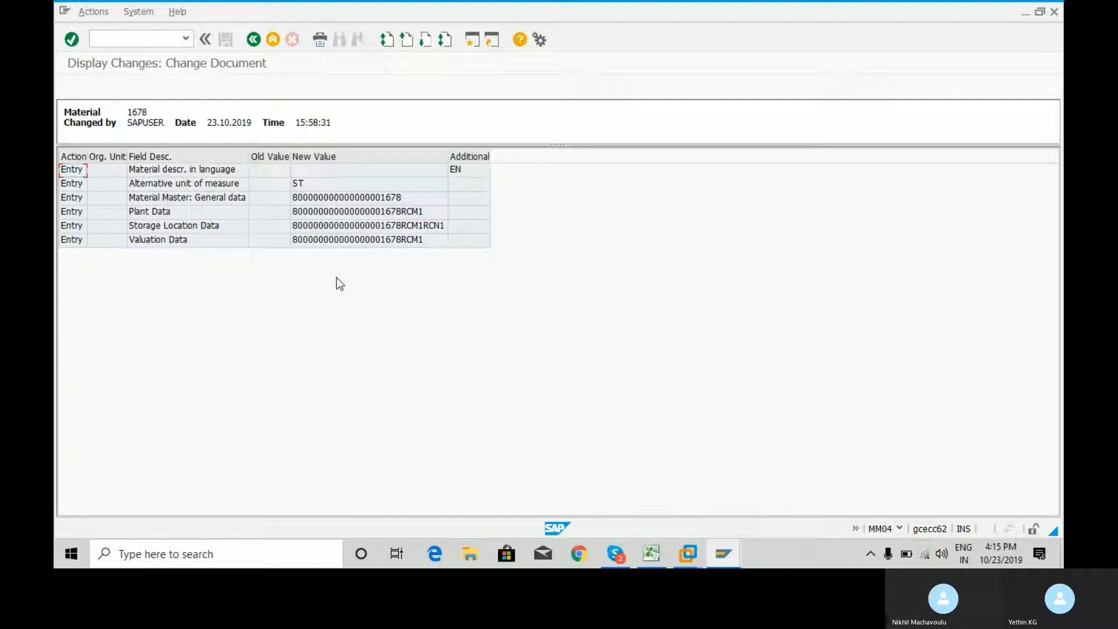
Return to the SAP Easy Access screen with /n and open MM06 - Flag Material for Deletion
left_click(150, 41)
type("/")
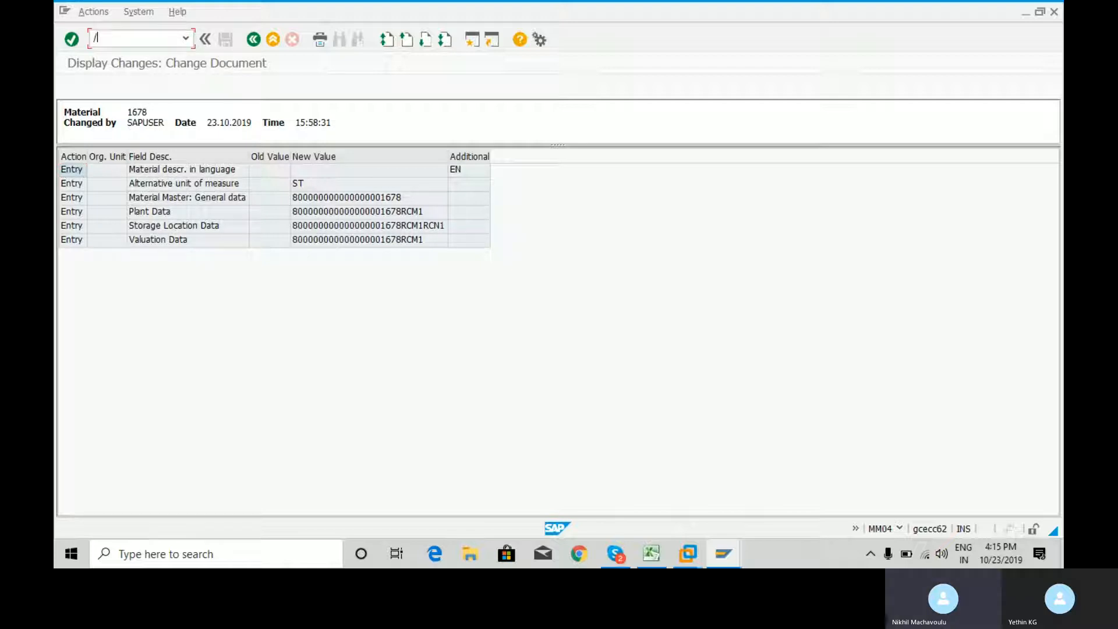
type("n")
key("Return")
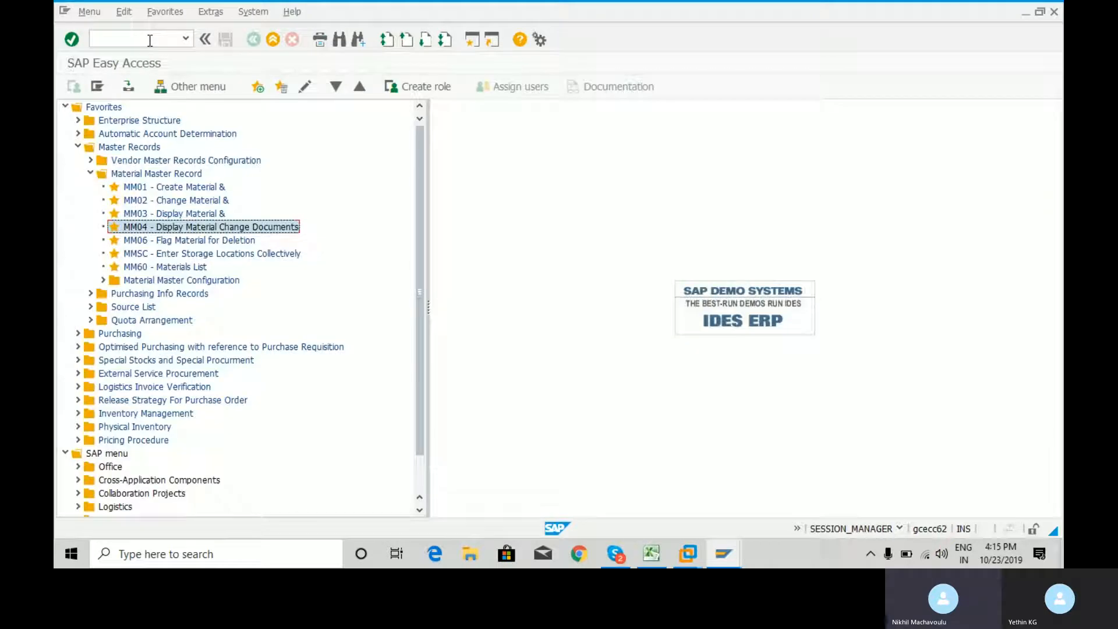
left_click(133, 243)
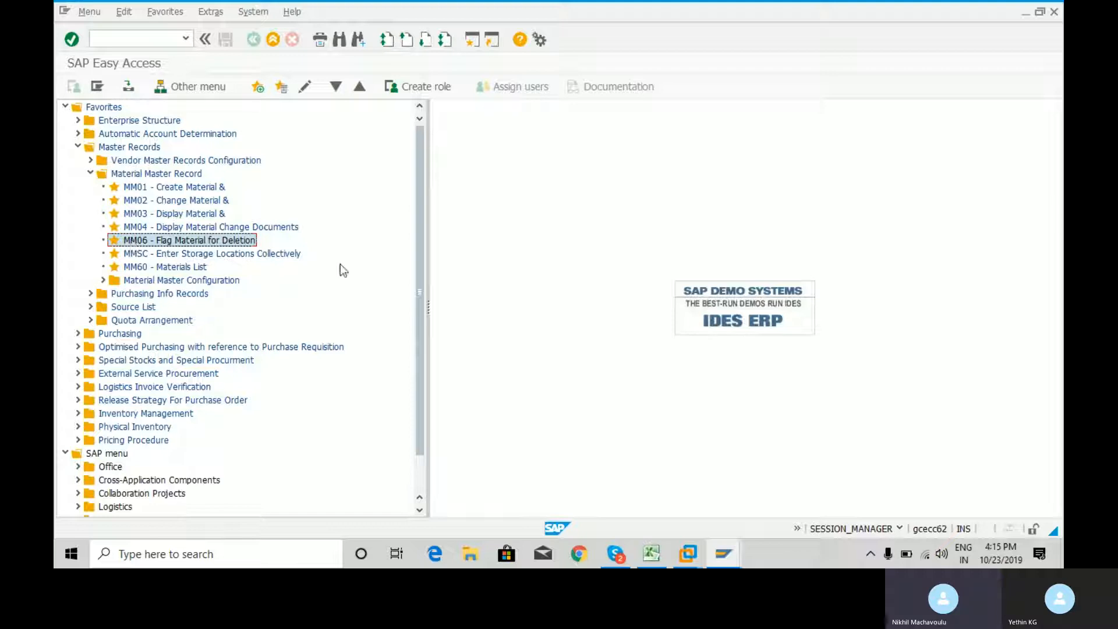
key("Return")
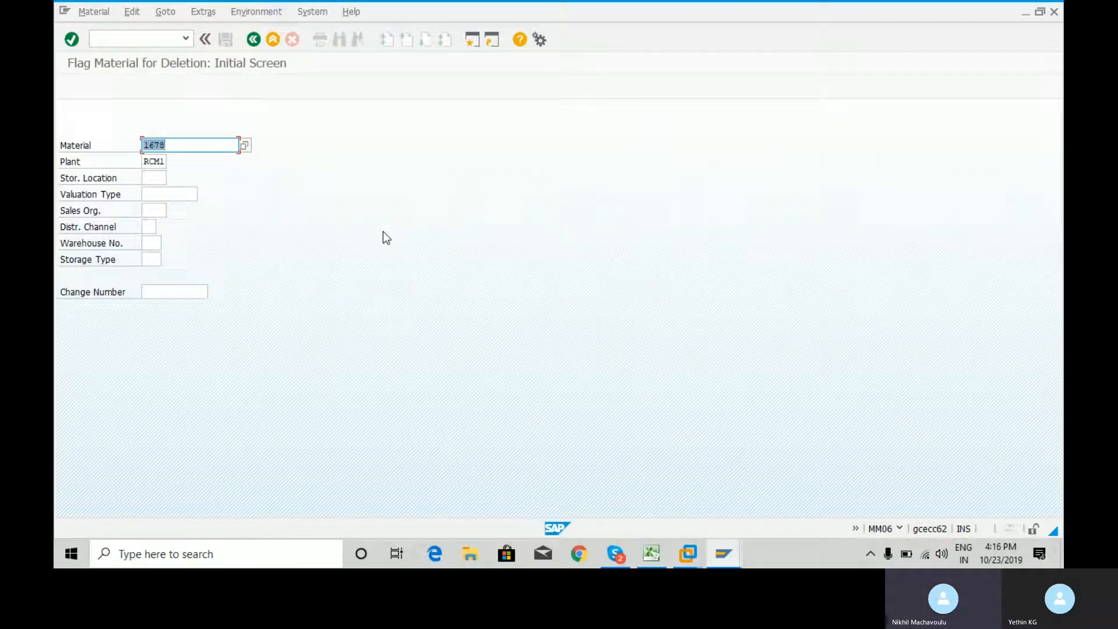
Check the storage locations in Excel, enter RCN1 as material 1678's storage location in SAP, and continue to the deletion flag data screen
left_click(155, 178)
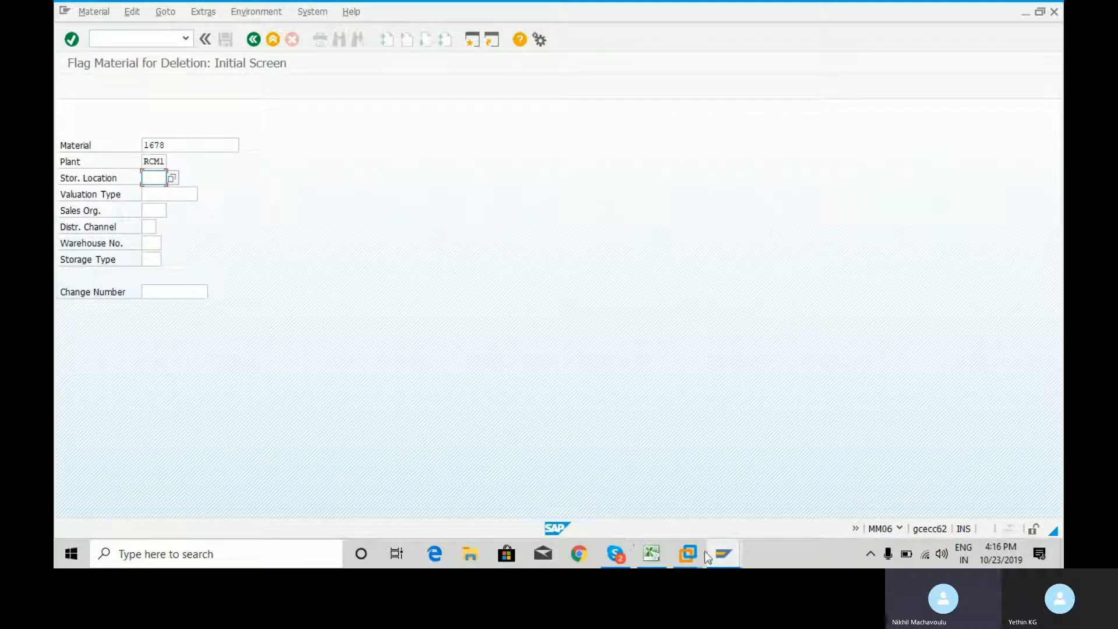
left_click(651, 554)
key("ctrl+c")
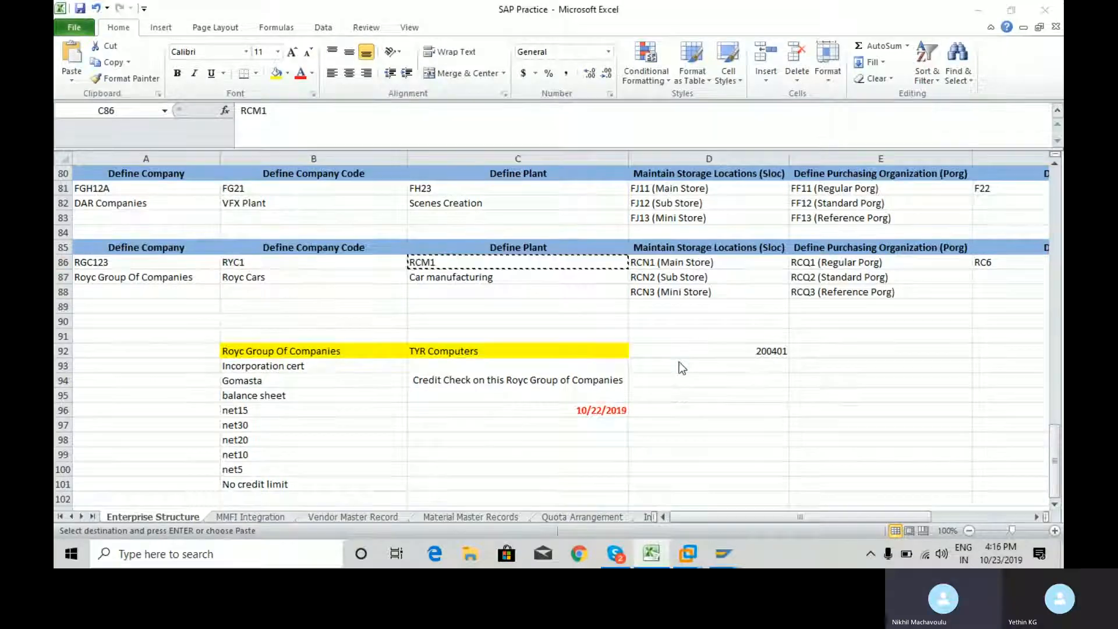
key("alt+Tab")
type("M")
key("Return")
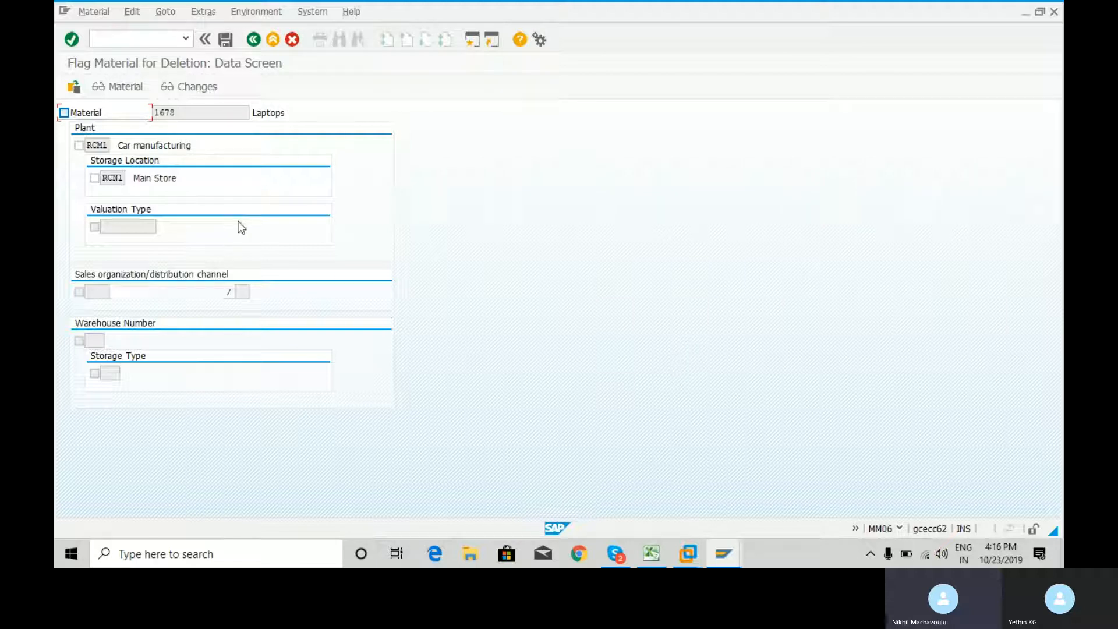
Flag plant RCM1, storage location RCN1, and material 1678 itself for deletion, and save the deletion flags
left_click(78, 146)
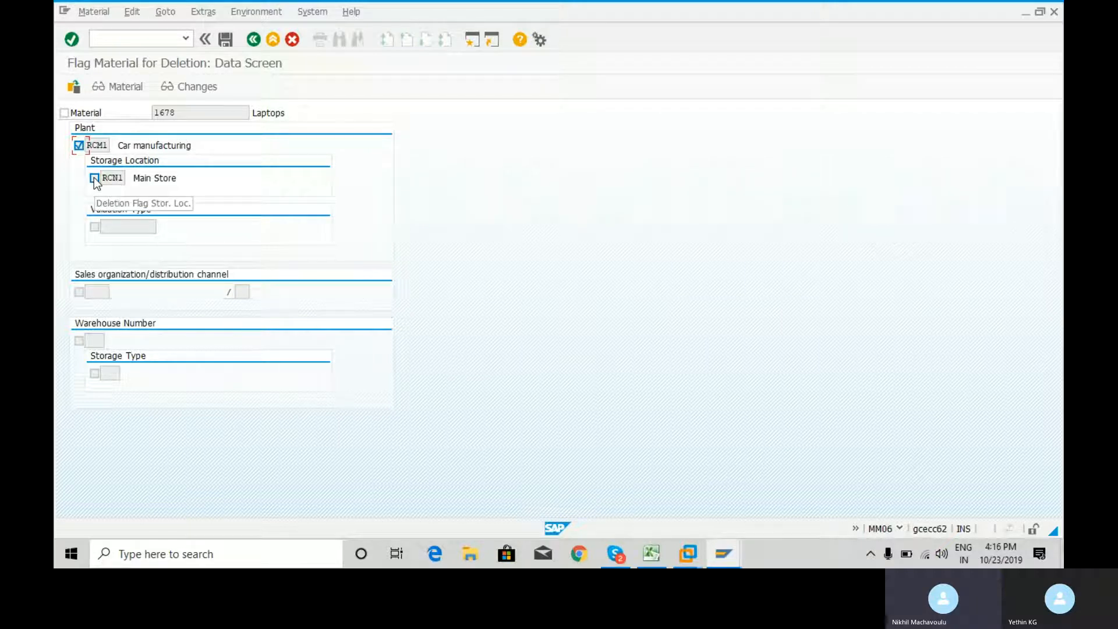
left_click(94, 179)
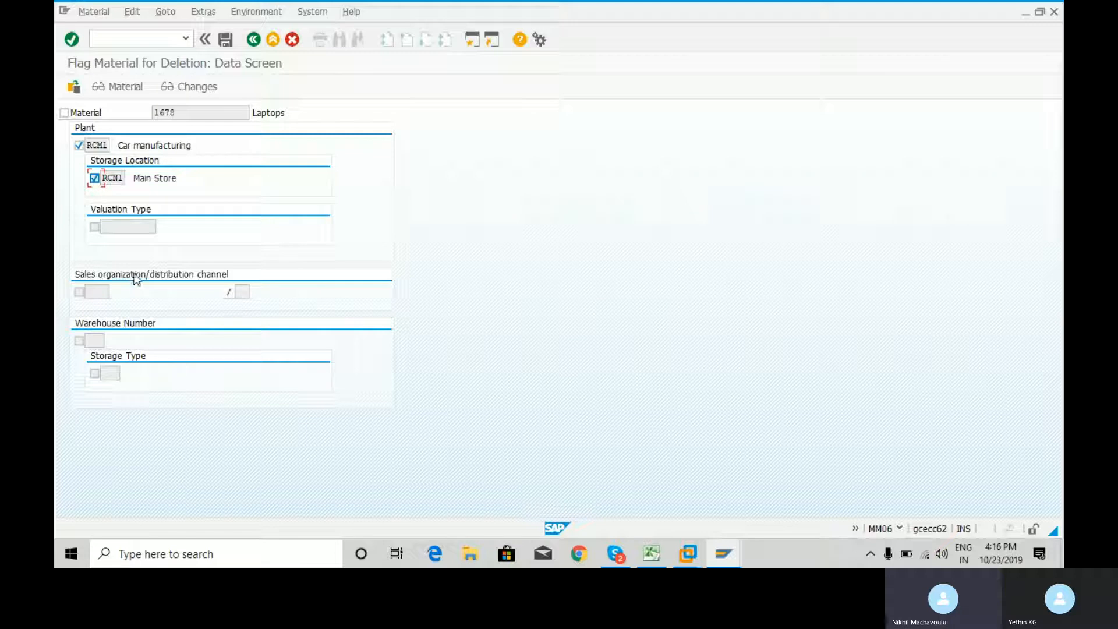
left_click(66, 116)
left_click(225, 41)
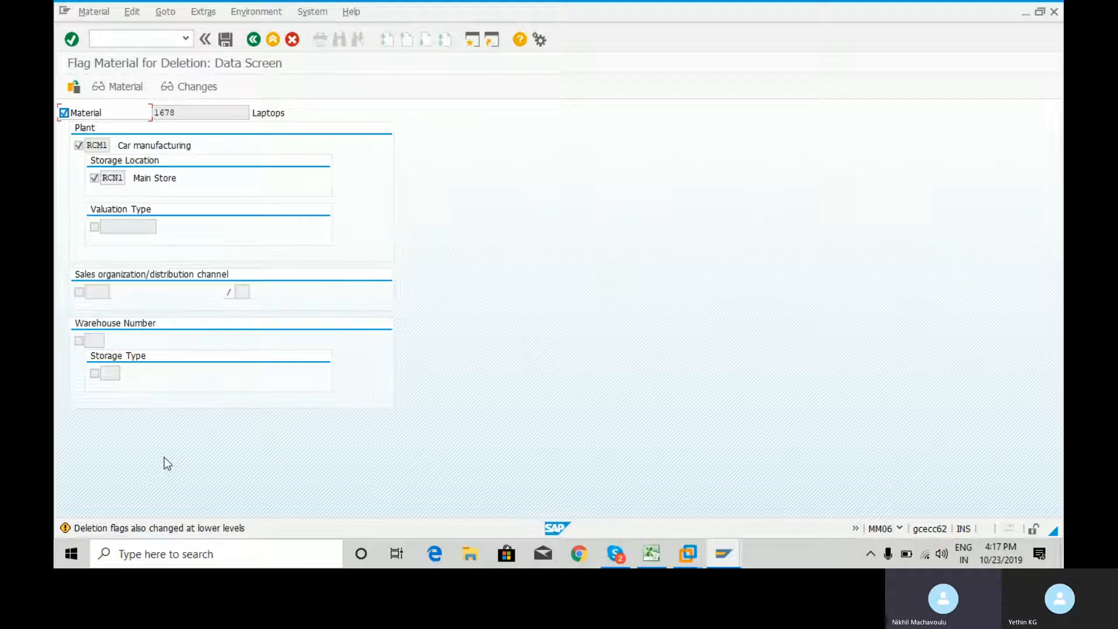
key("ctrl+s")
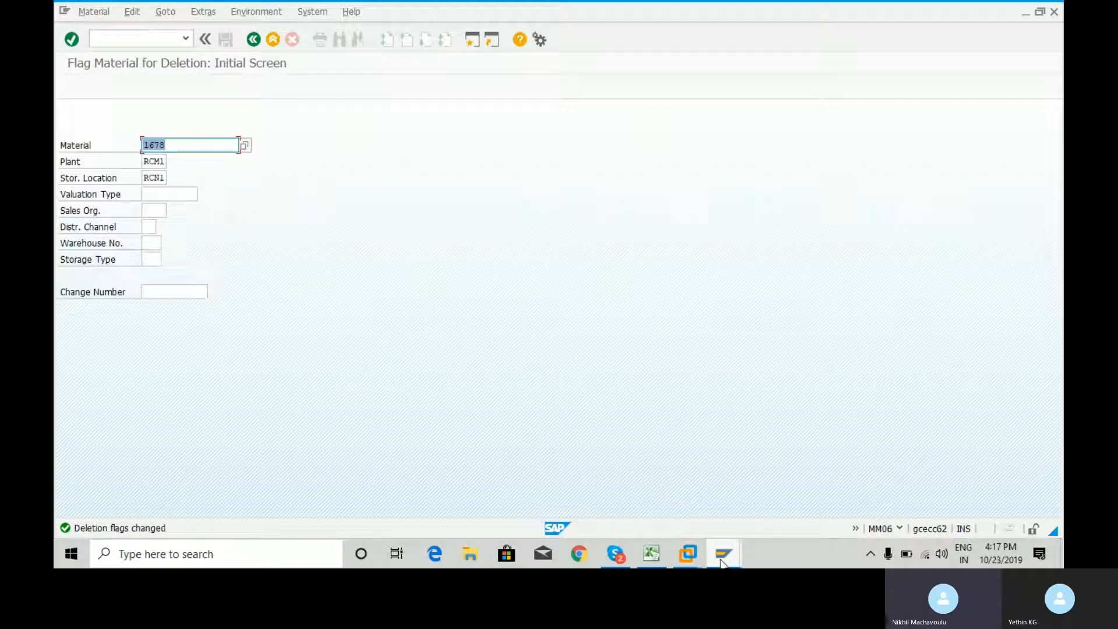
Open a new SAP session and start transaction ME21N to create a purchase order
mouse_move(720, 562)
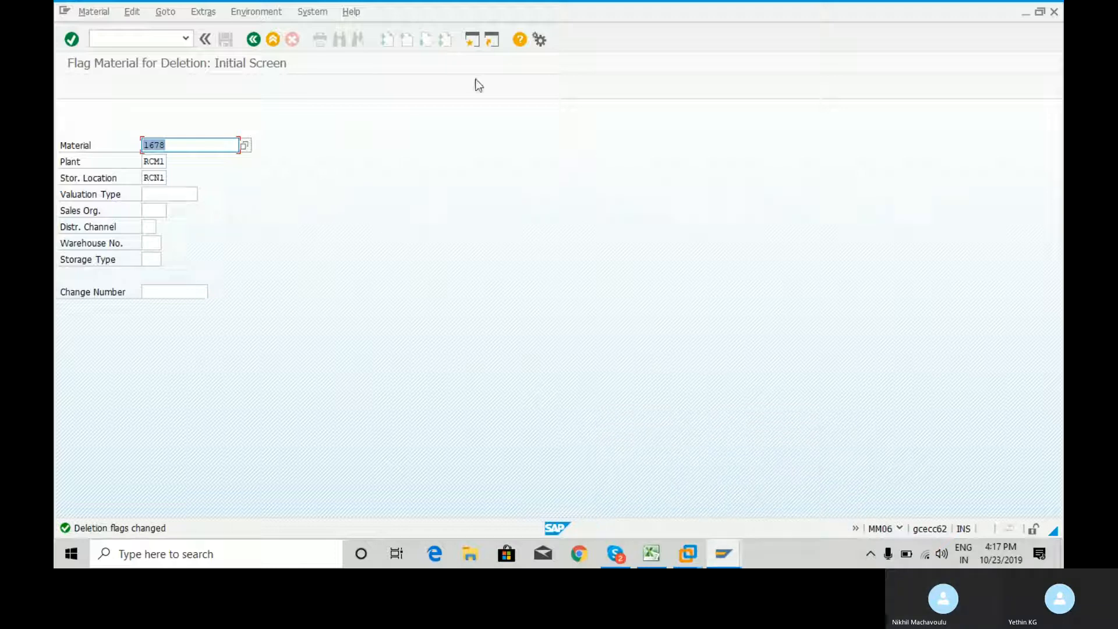
left_click(472, 39)
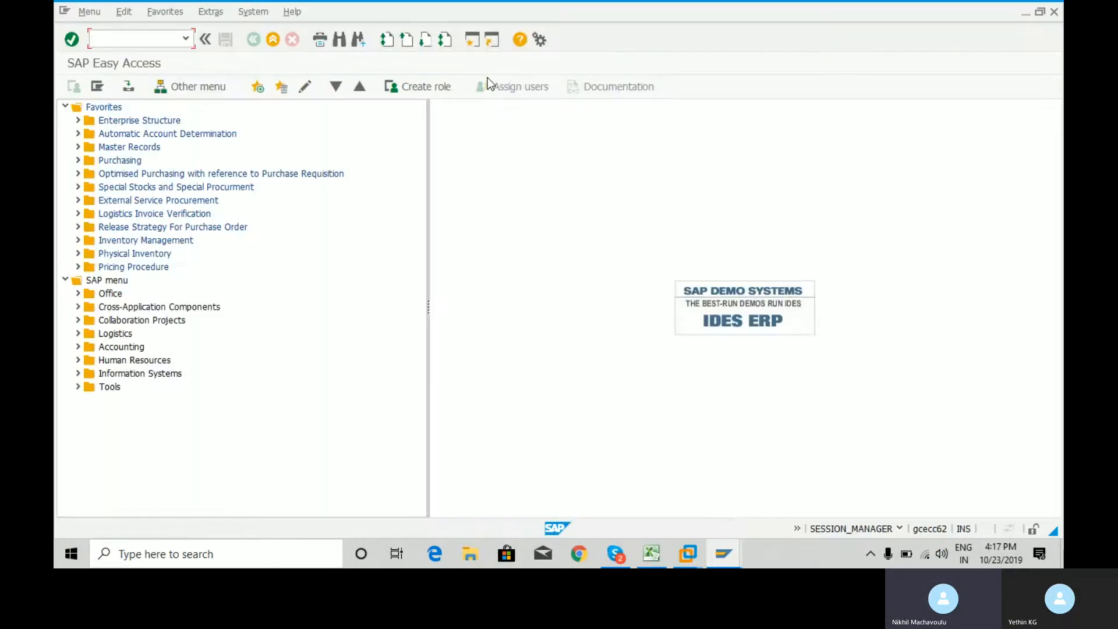
type("me21n")
key("Return")
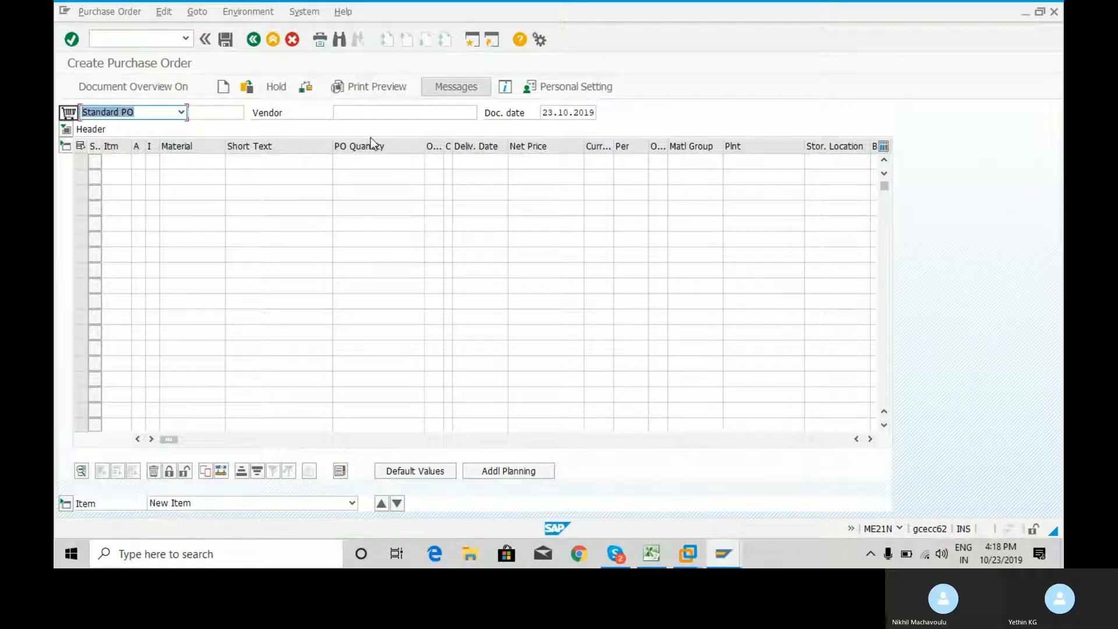
Copy the vendor number from the Vendor Master Record sheet in Excel and enter it as the vendor of the SAP purchase order
left_click(405, 117)
left_click(406, 116)
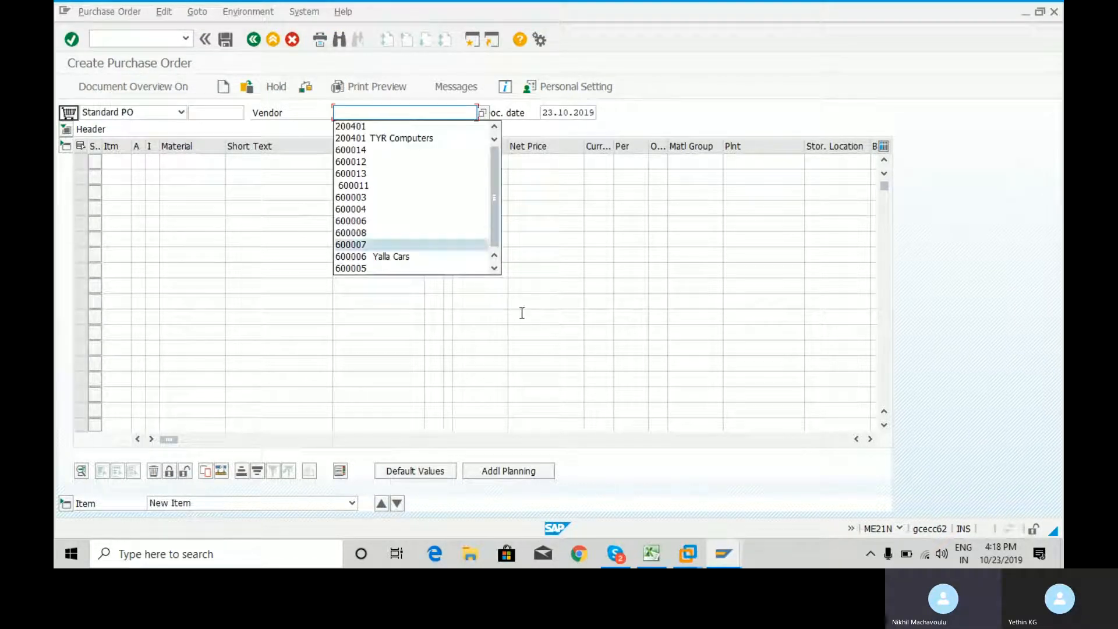
left_click(650, 554)
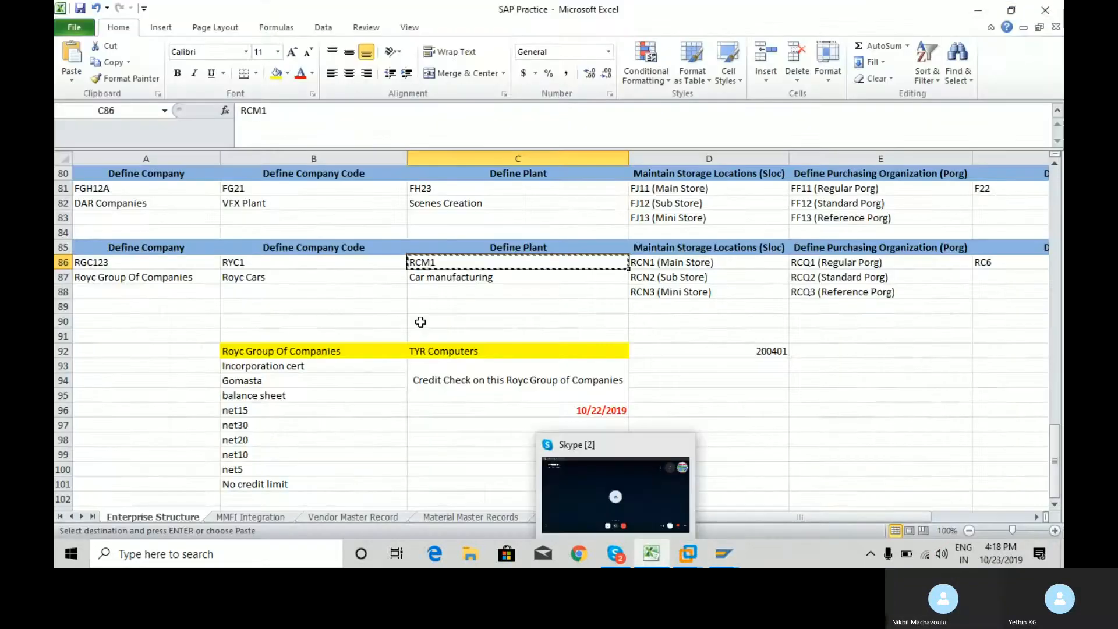
left_click(329, 517)
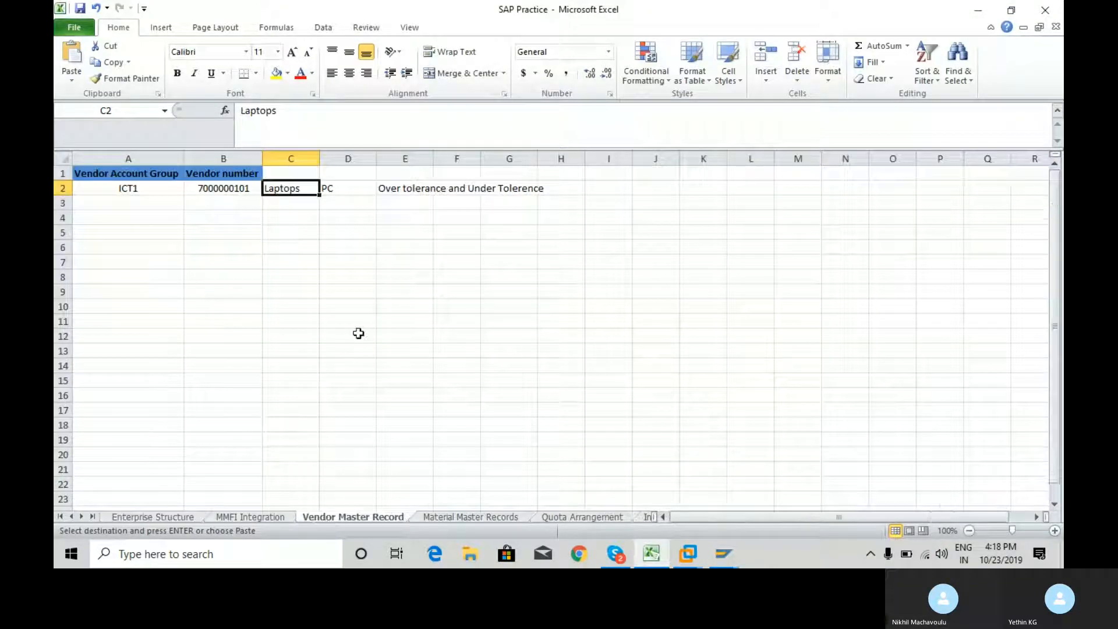
key("Left")
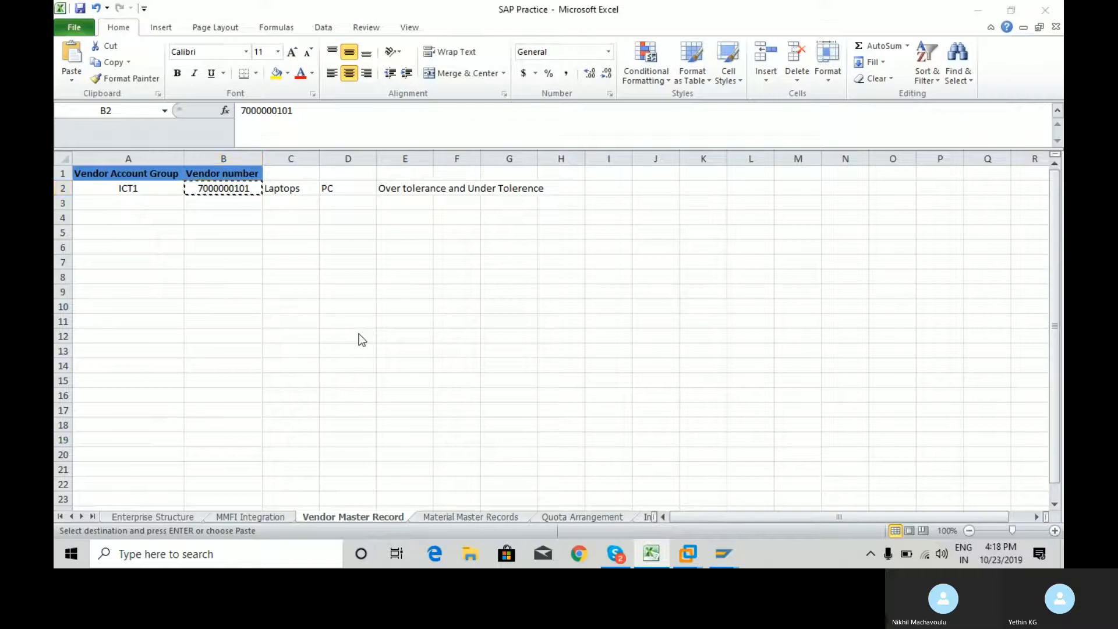
key("alt+Tab")
key("ctrl+v")
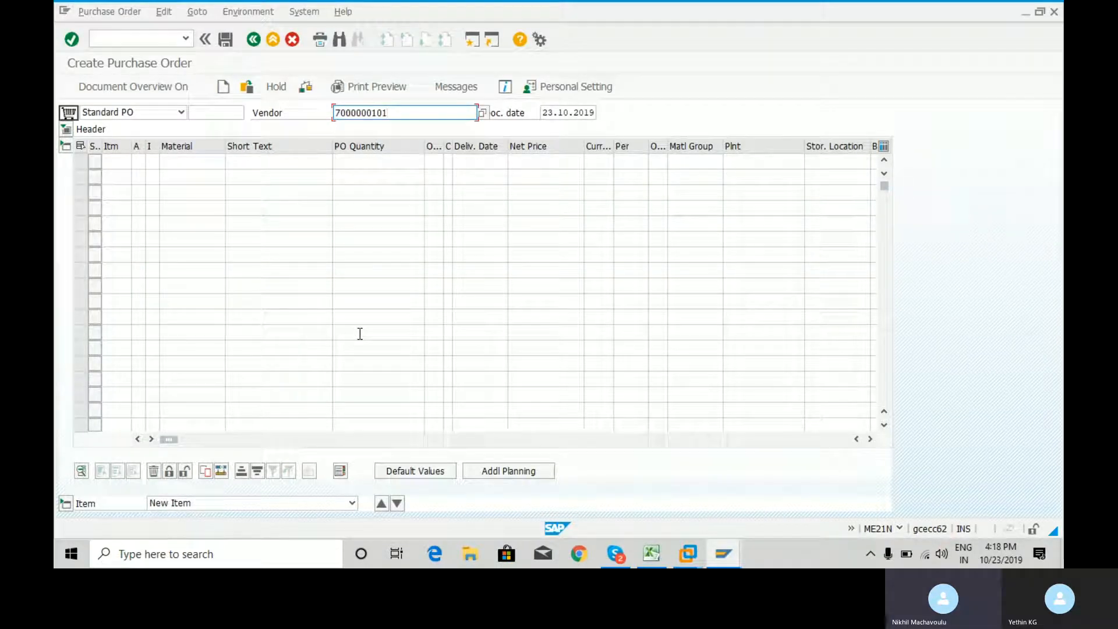
key("Return")
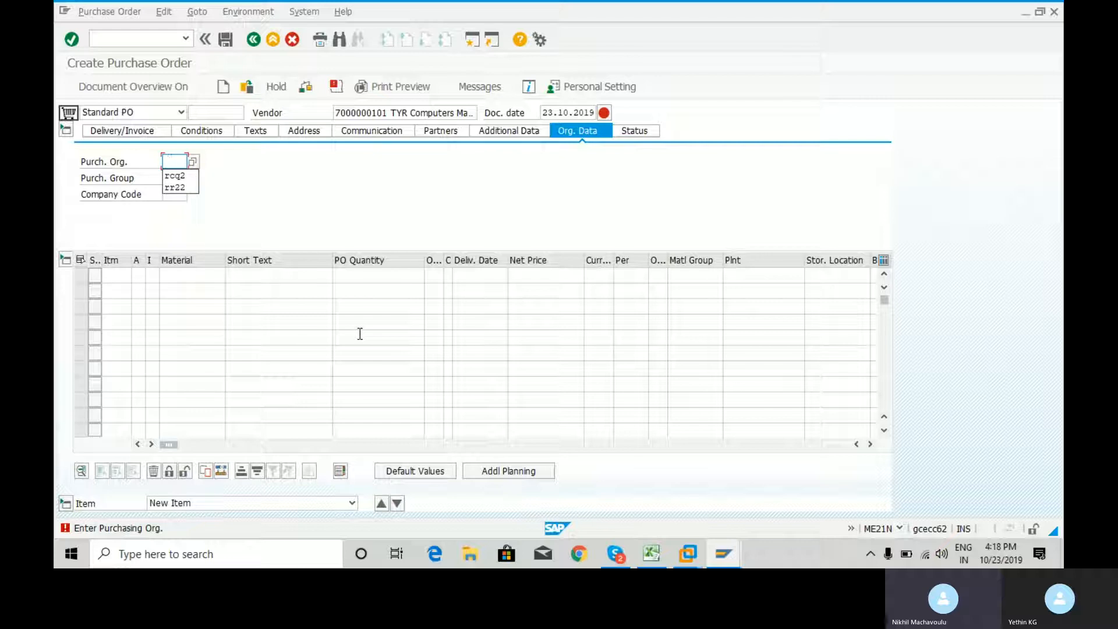
Enter purchasing organization rcq2, purchasing group rc6 and company code ryc1 in the purchase order's organizational data
key("Down")
key("Return")
key("Tab")
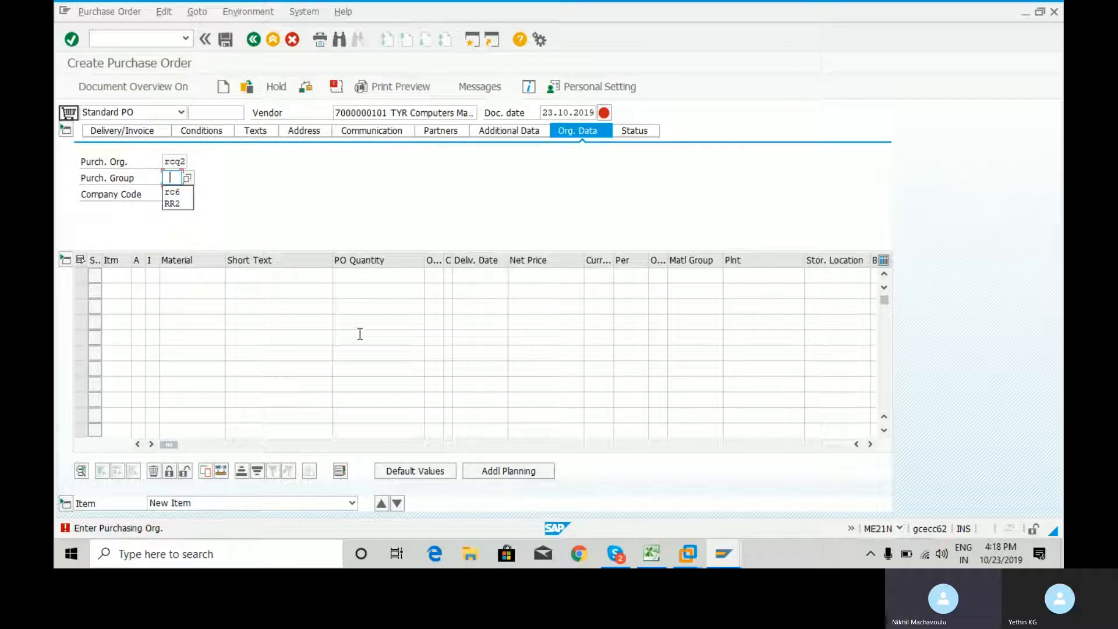
key("Down")
key("Return")
key("Tab")
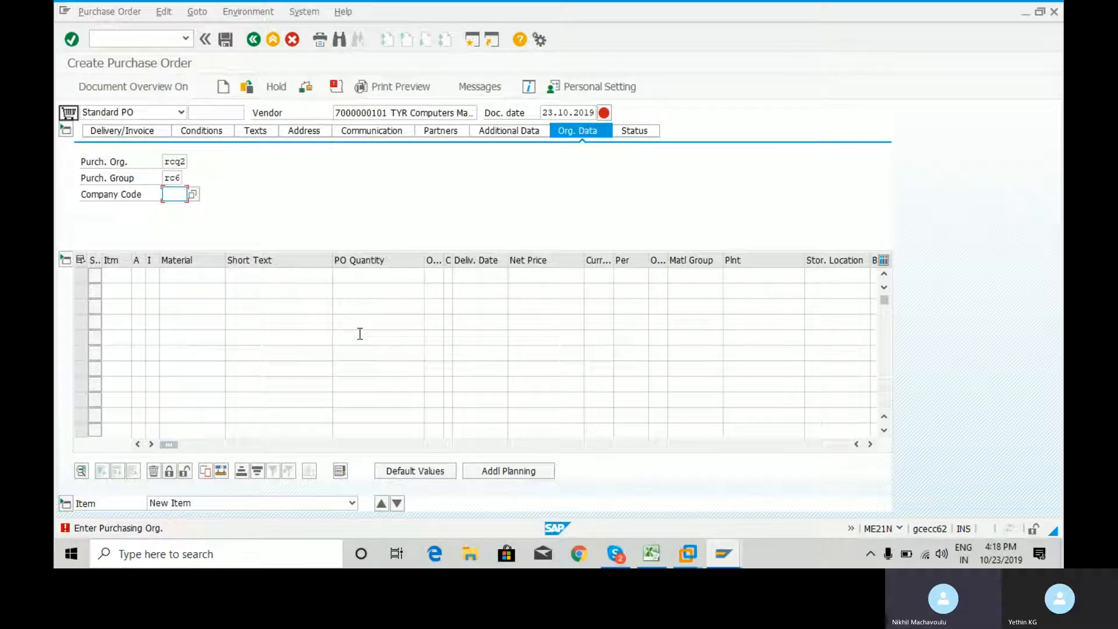
key("Down")
key("Return")
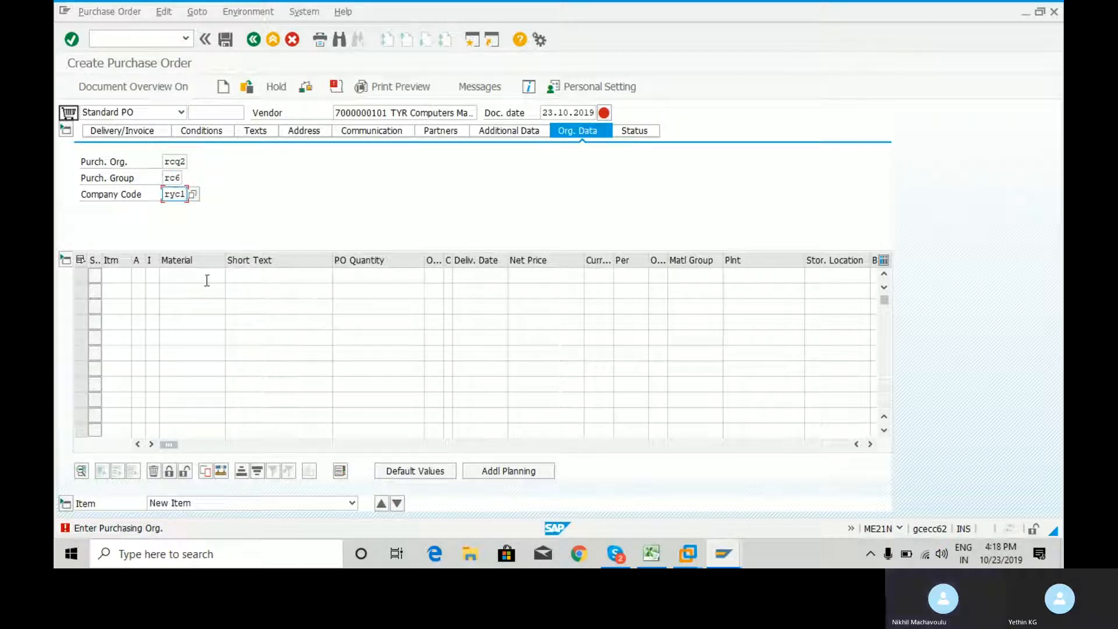
Look up the material number in Excel's Material Master Records sheet and enter 1678 as the first item of the SAP purchase order
left_click(163, 275)
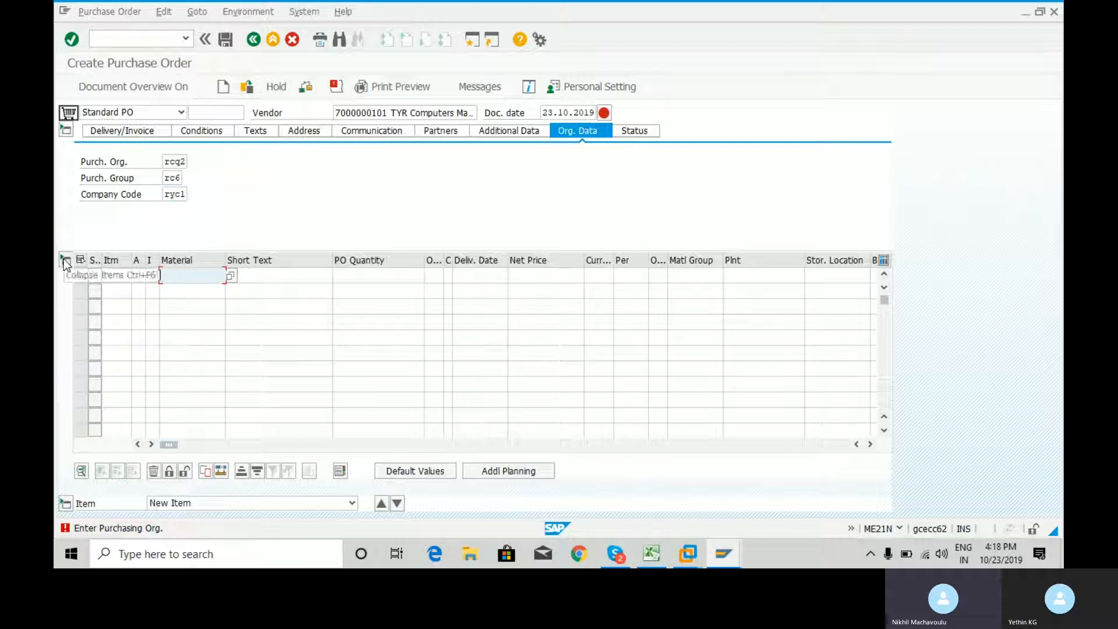
left_click(651, 554)
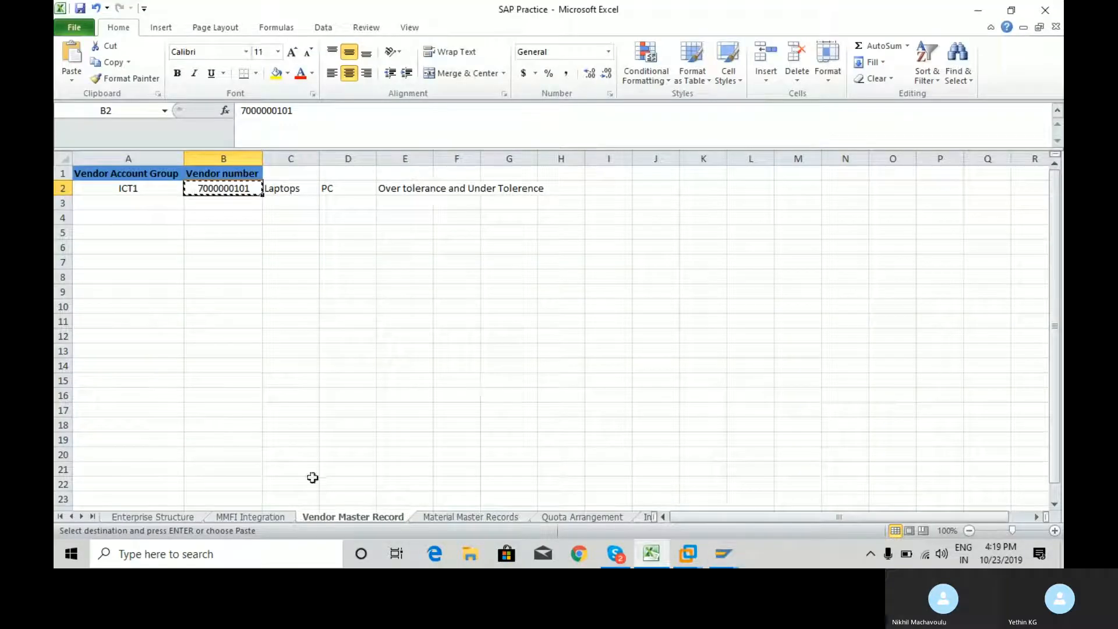
left_click(445, 517)
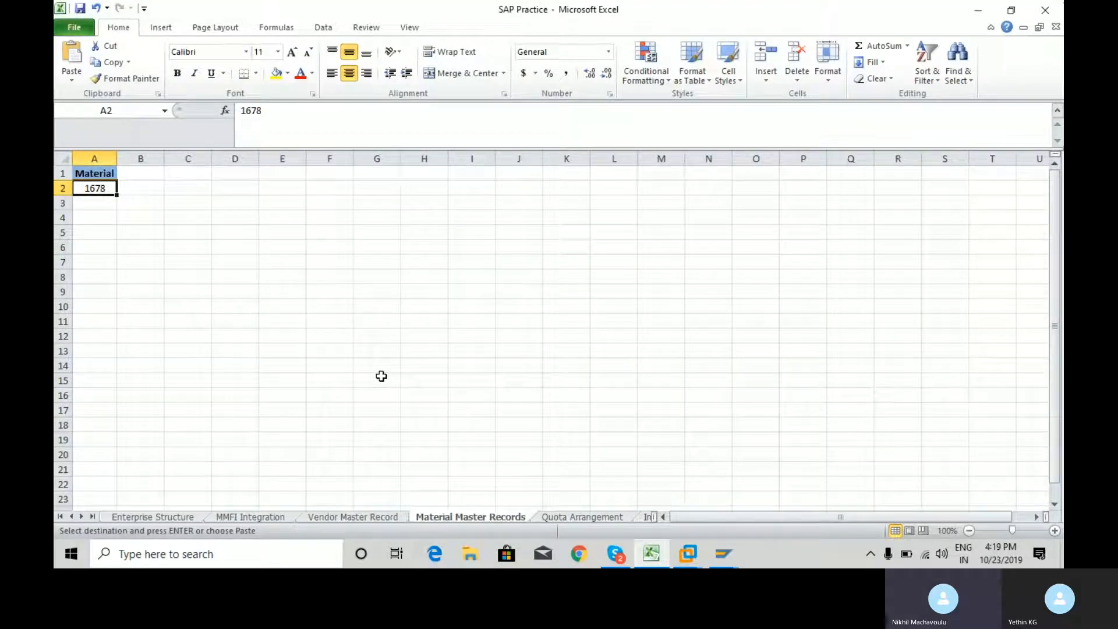
key("alt+Tab")
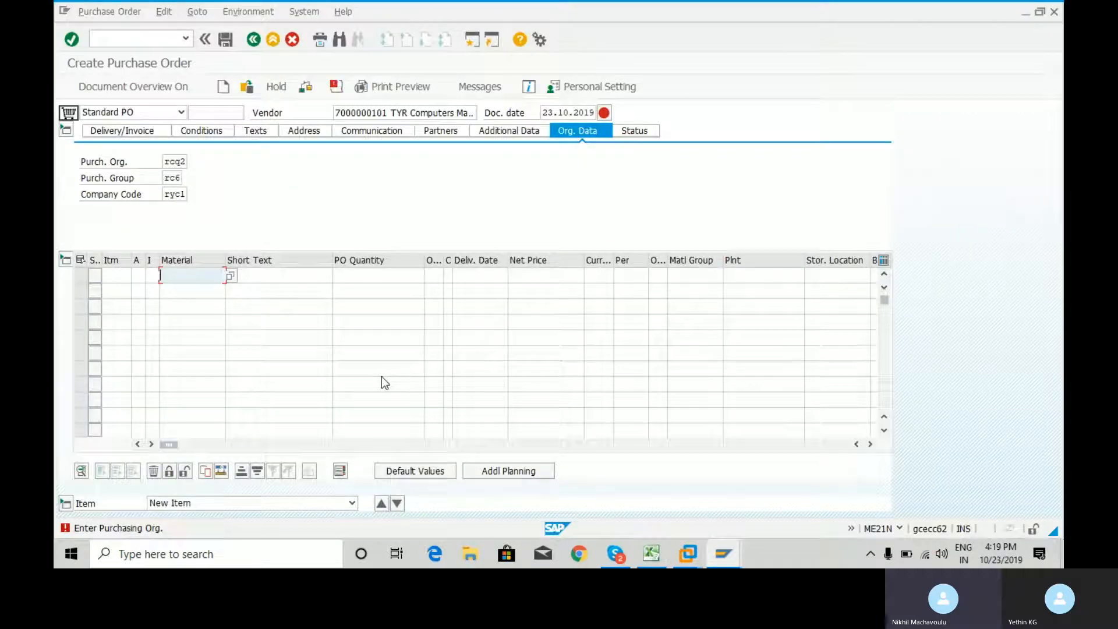
type("1678")
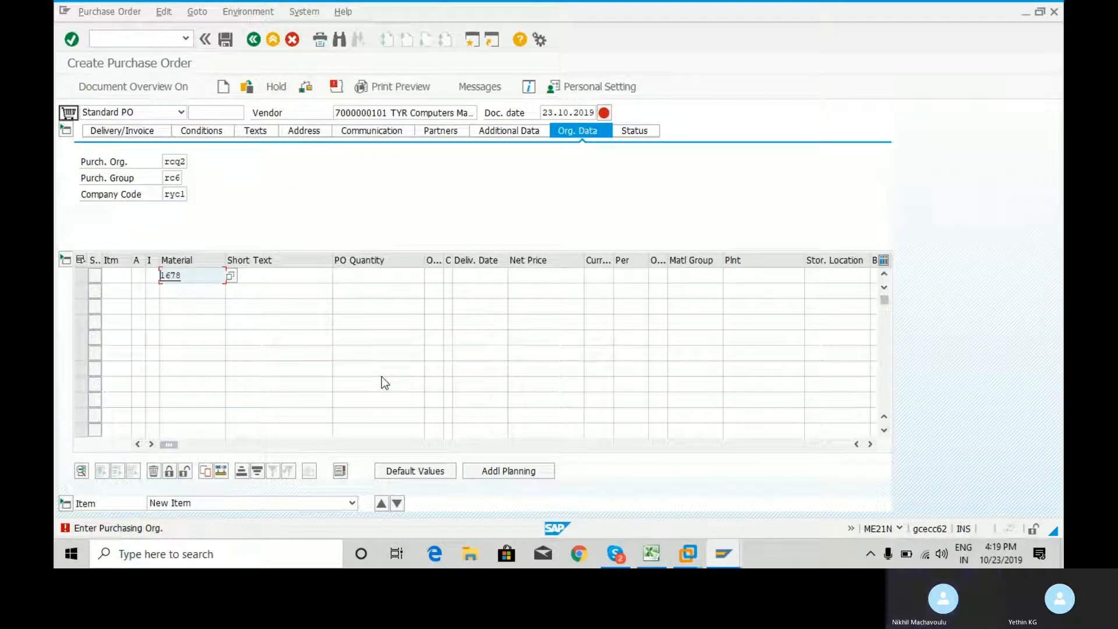
key("Return")
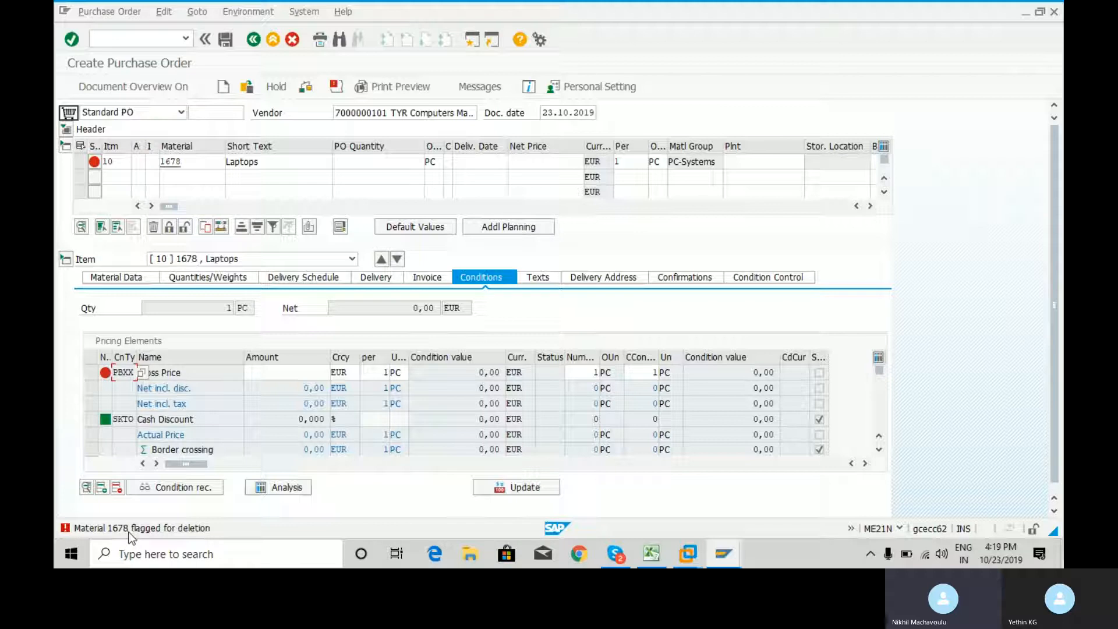
Read the detailed help for the purchase order's status message about material 1678, and close it
key("Return")
left_click(129, 535)
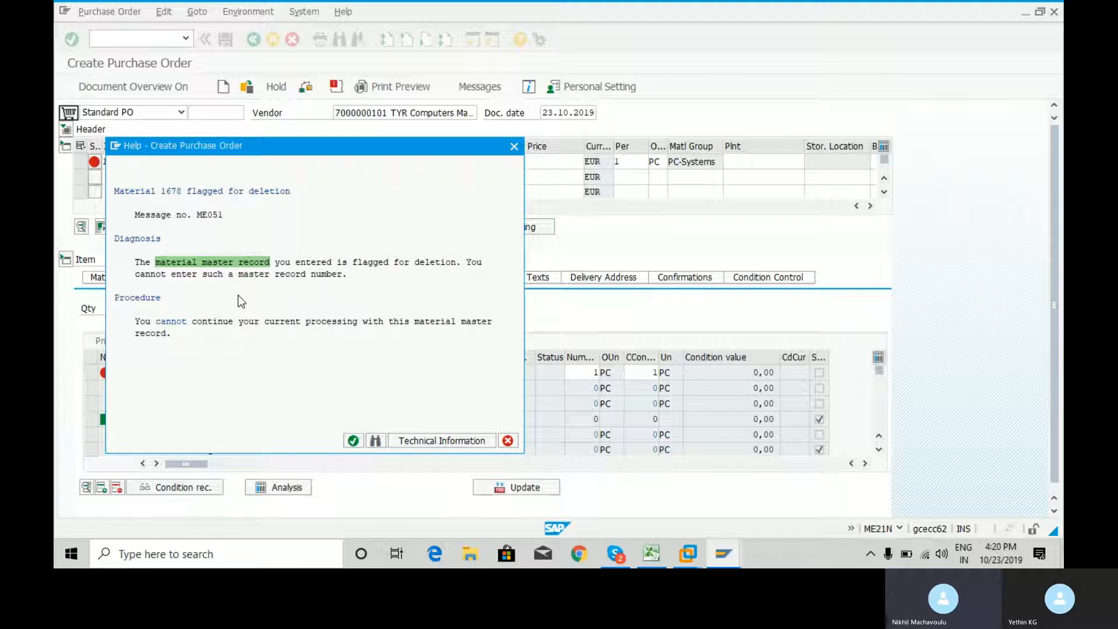
left_click(353, 441)
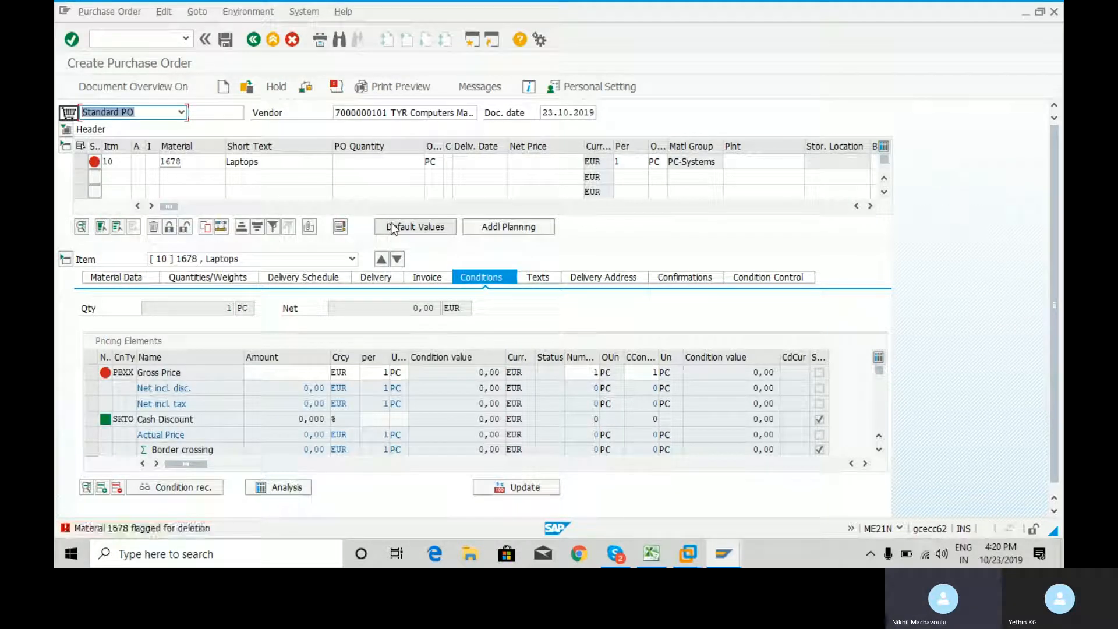
Leave the purchase order without saving and switch to the SAP session with the material deletion flag transaction
left_click(155, 40)
type("/n")
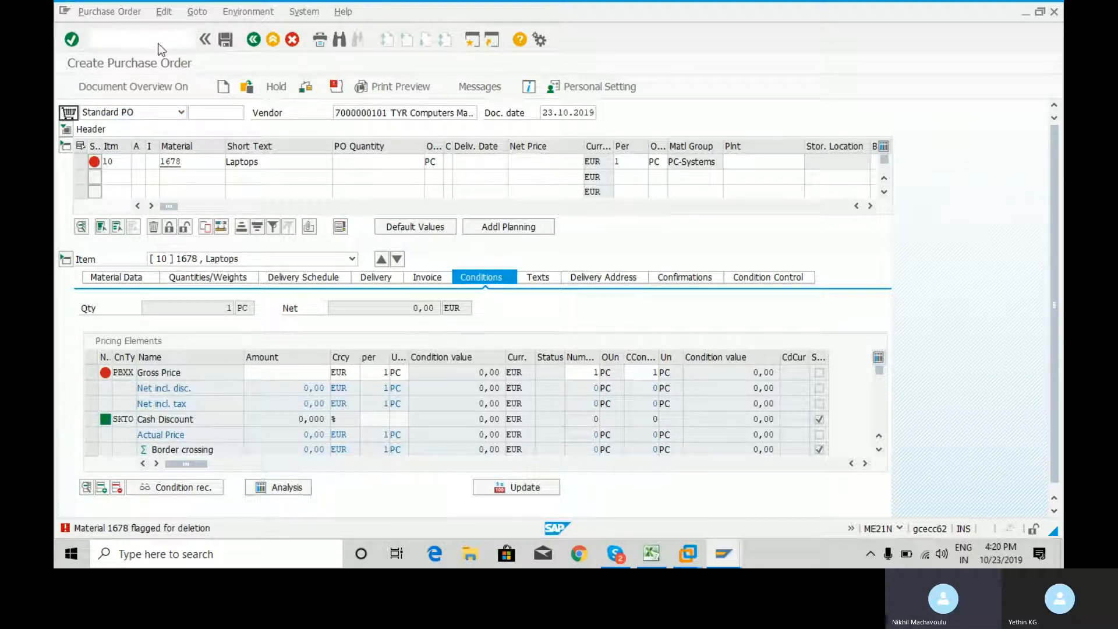
key("Return")
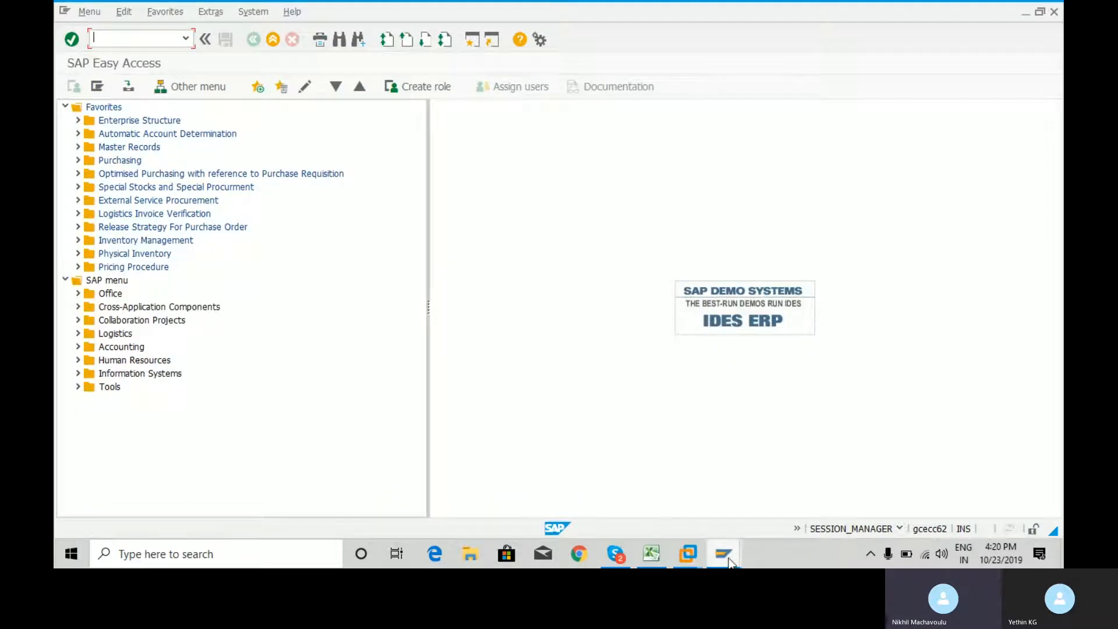
mouse_move(731, 561)
left_click(697, 488)
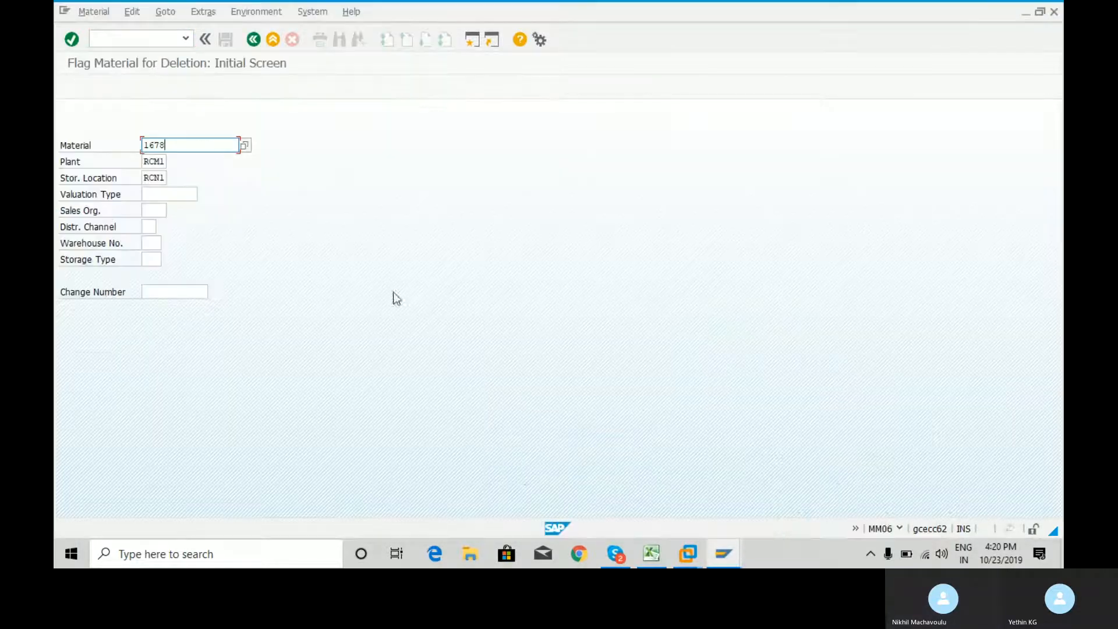
Restart MM06 and open the deletion flag data screen for material 1678, plant RCM1 and storage location RCN1
left_click(155, 41)
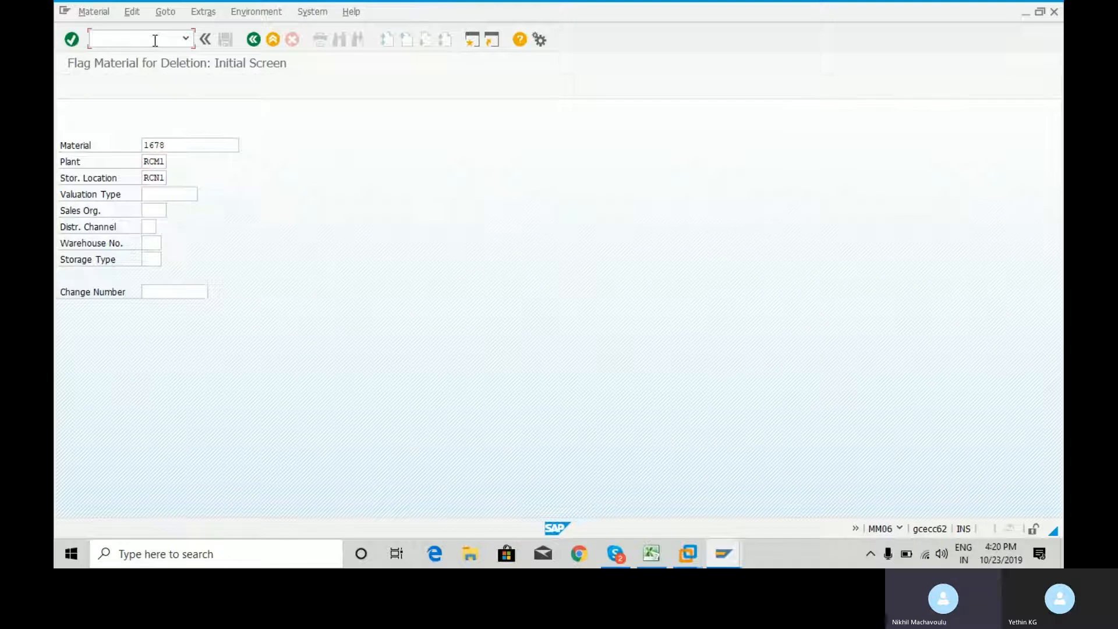
type("/n")
key("Return")
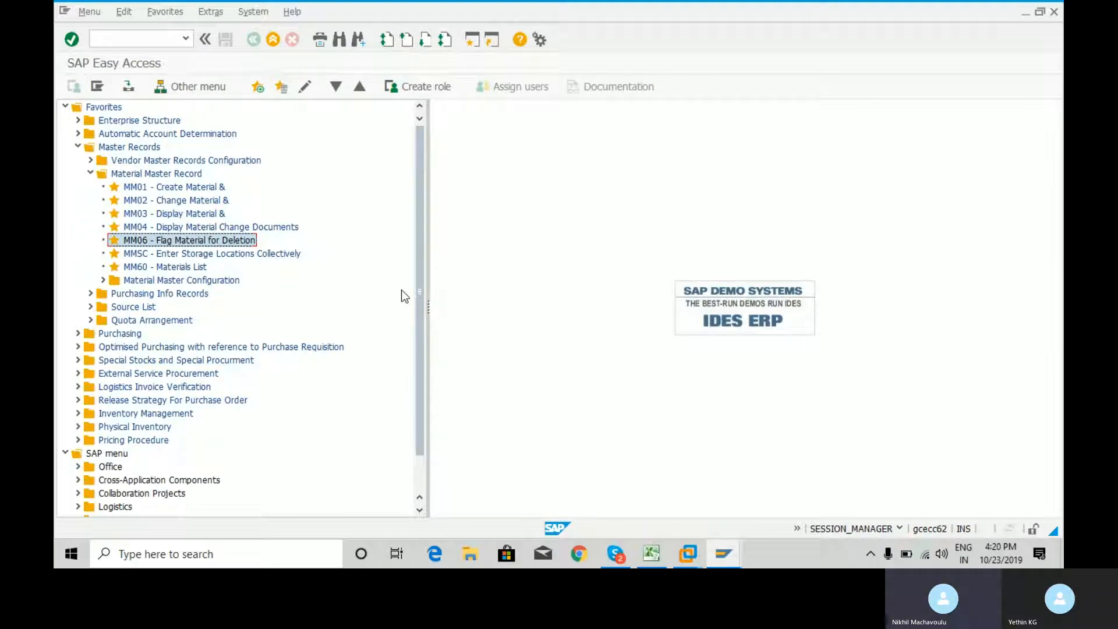
double_click(141, 241)
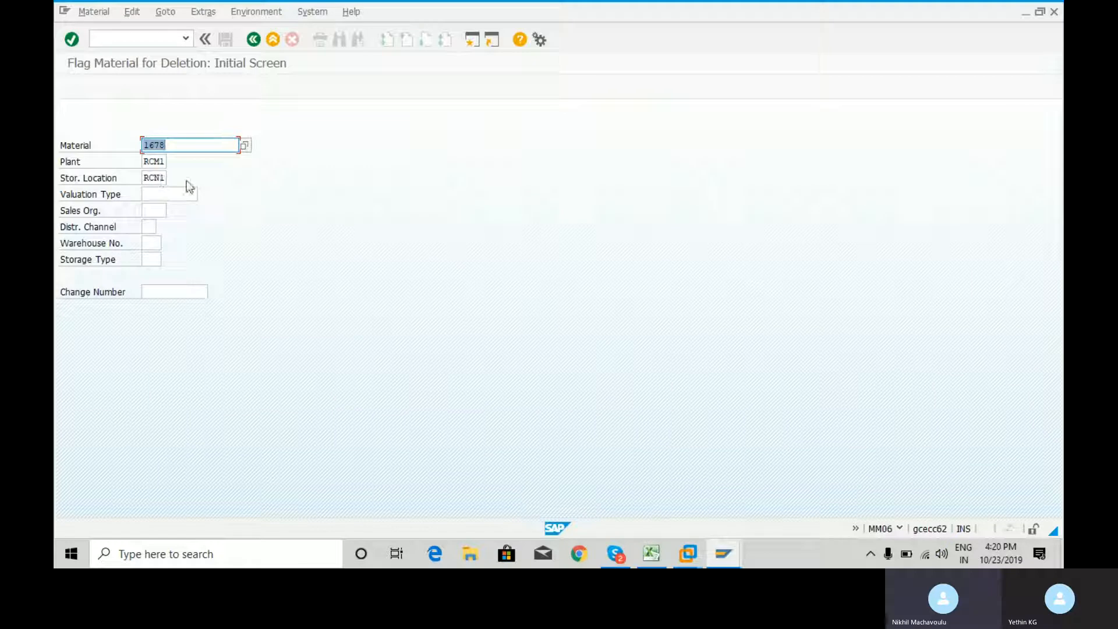
key("Return")
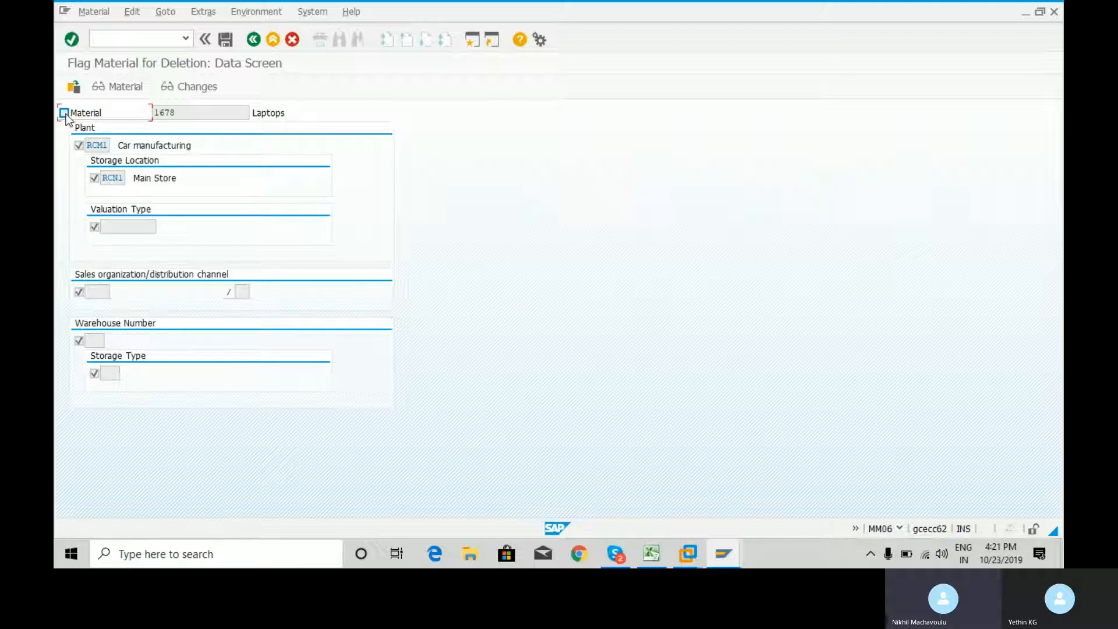
Remove the deletion flags from material 1678 and its plant RCM1 and storage location RCN1, and save the changes
left_click(78, 146)
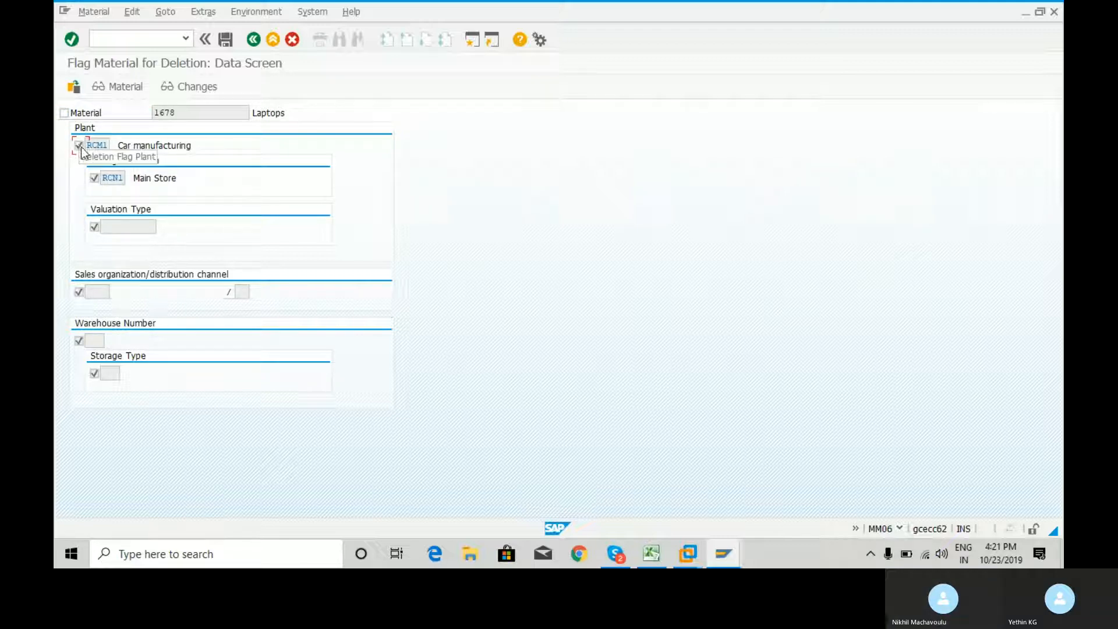
left_click(94, 177)
left_click(95, 226)
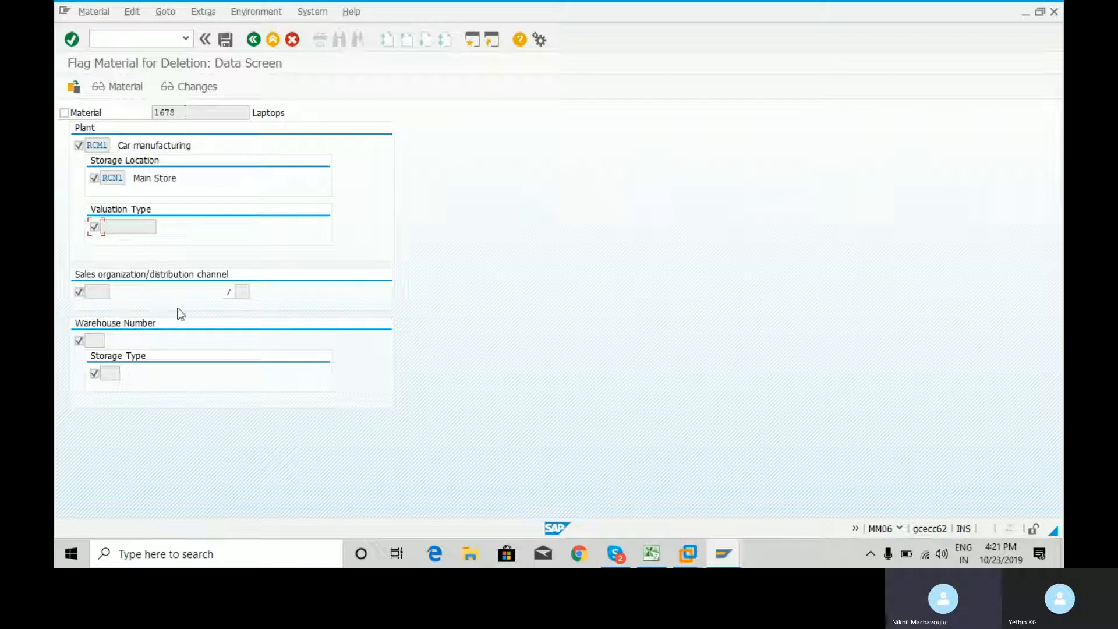
left_click(80, 293)
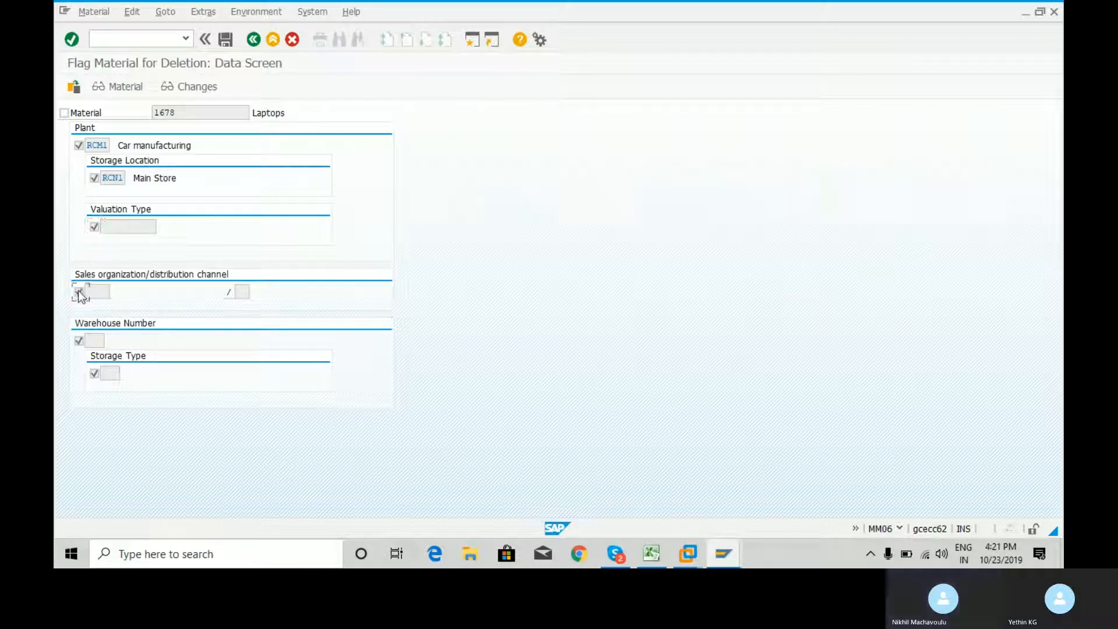
left_click(79, 342)
left_click(94, 376)
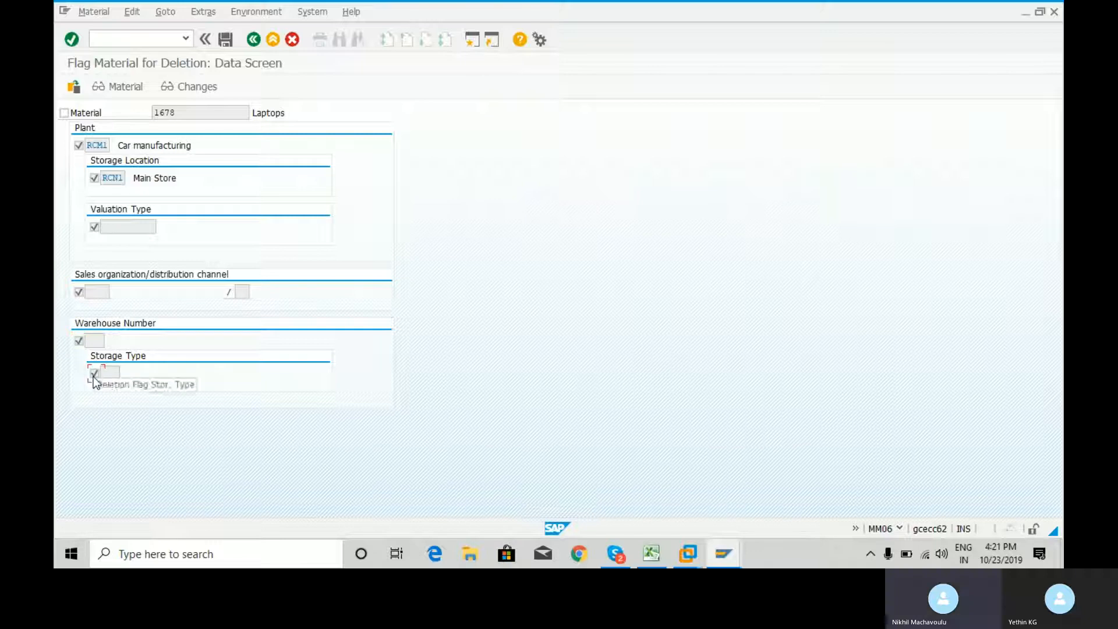
left_click(226, 40)
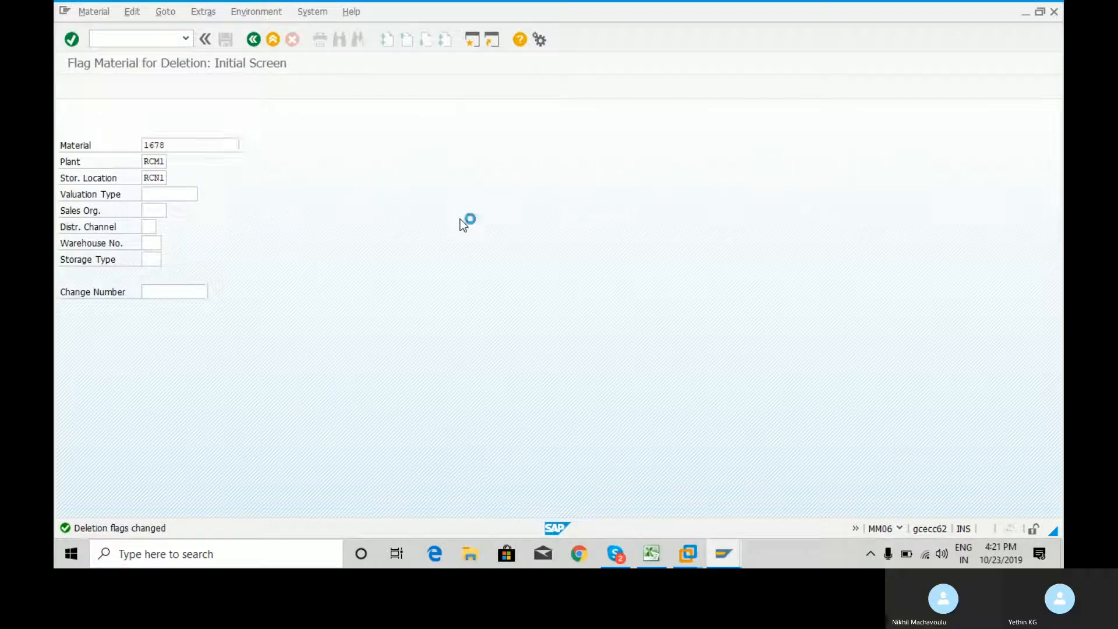
Reopen the deletion flag data screen for material 1678 to check its flags, and return to SAP Easy Access
key("Return")
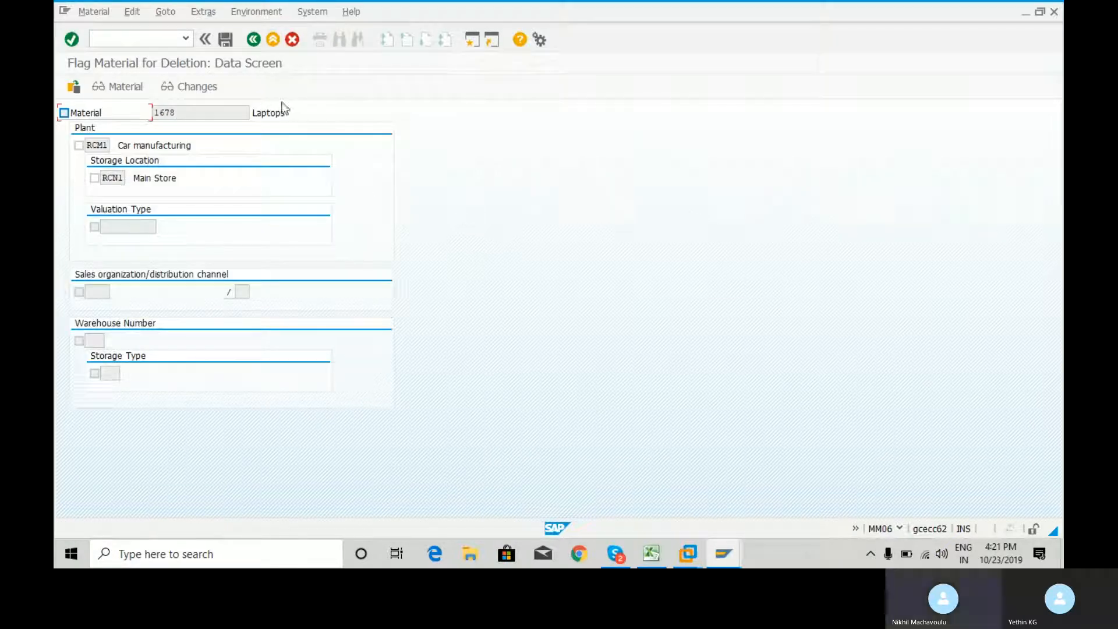
left_click(160, 33)
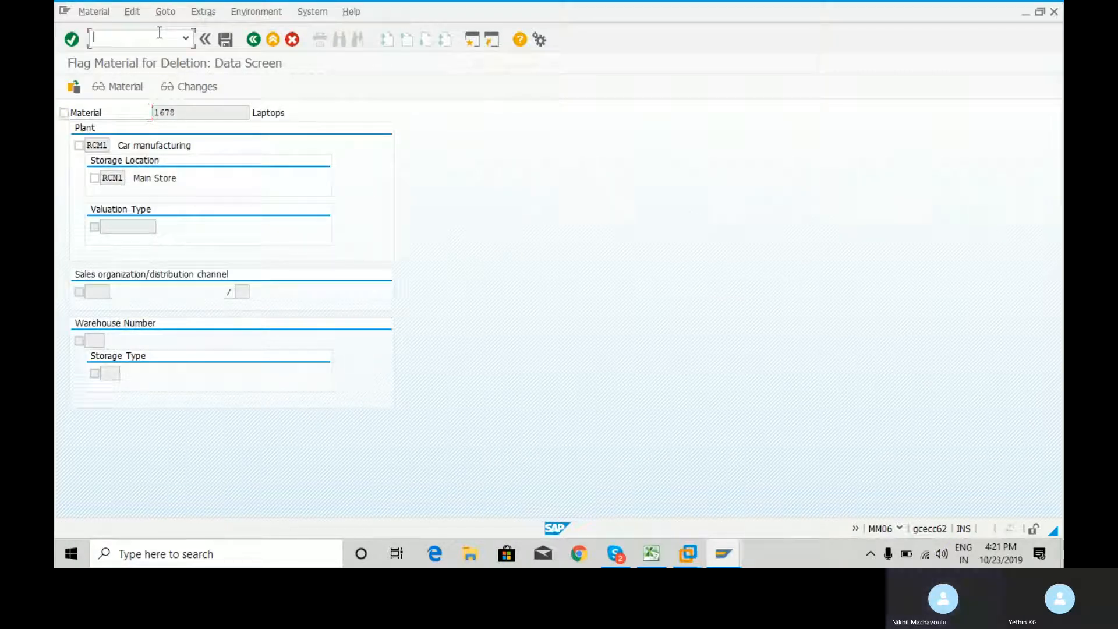
type("/n")
key("Return")
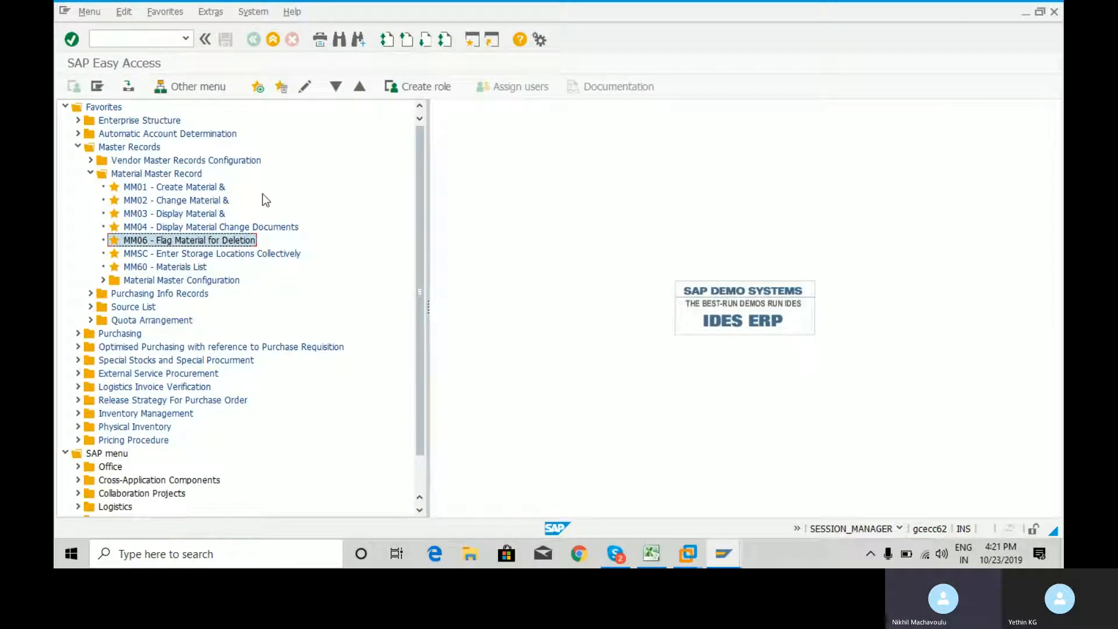
Run MM06 again for material 1678, plant RCM1 and storage location RCN1, check the deletion flags, and save without altering them
double_click(247, 238)
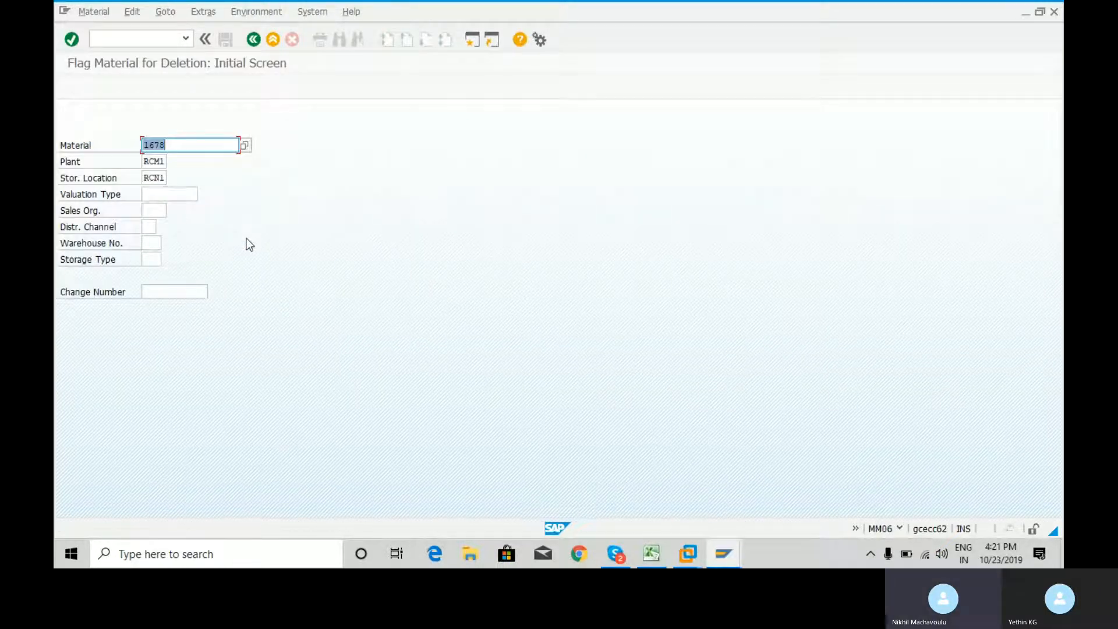
key("Tab")
key("Tab")
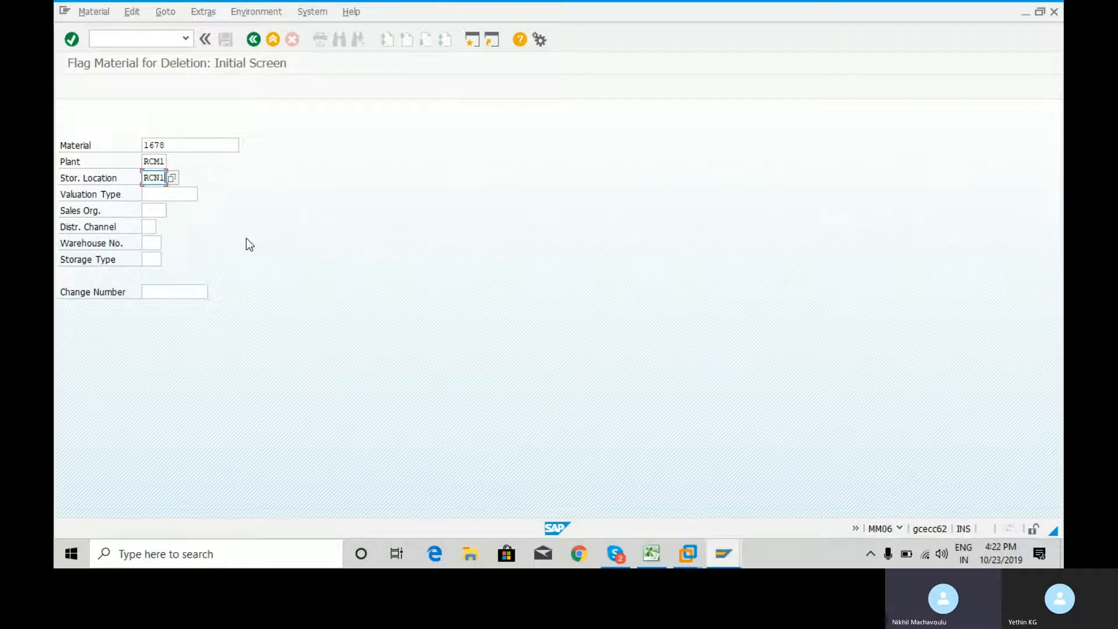
key("Return")
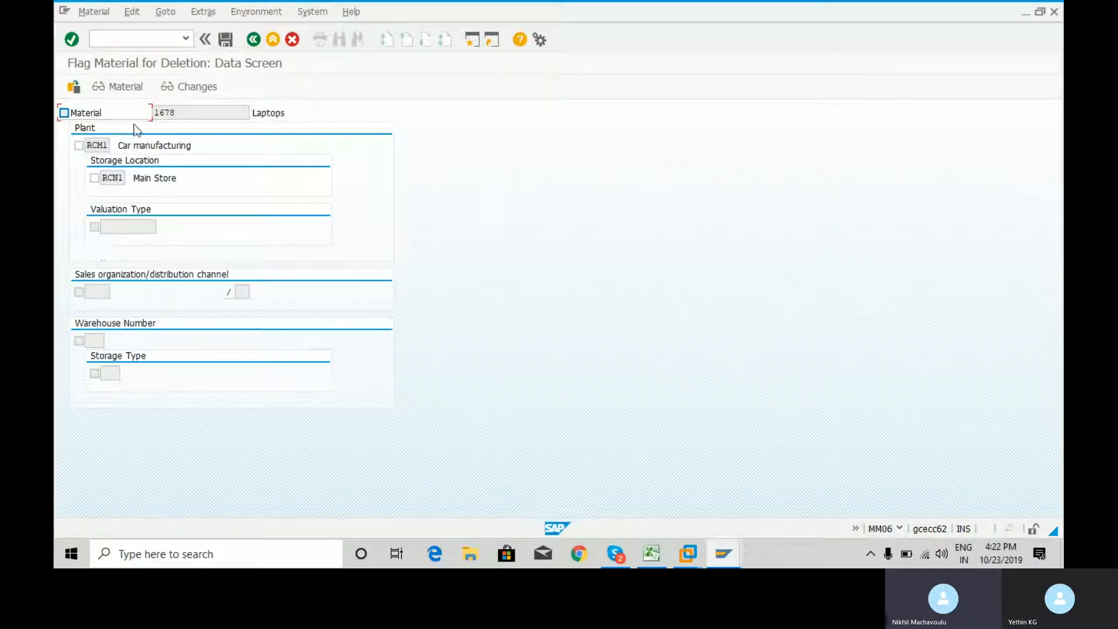
left_click(225, 40)
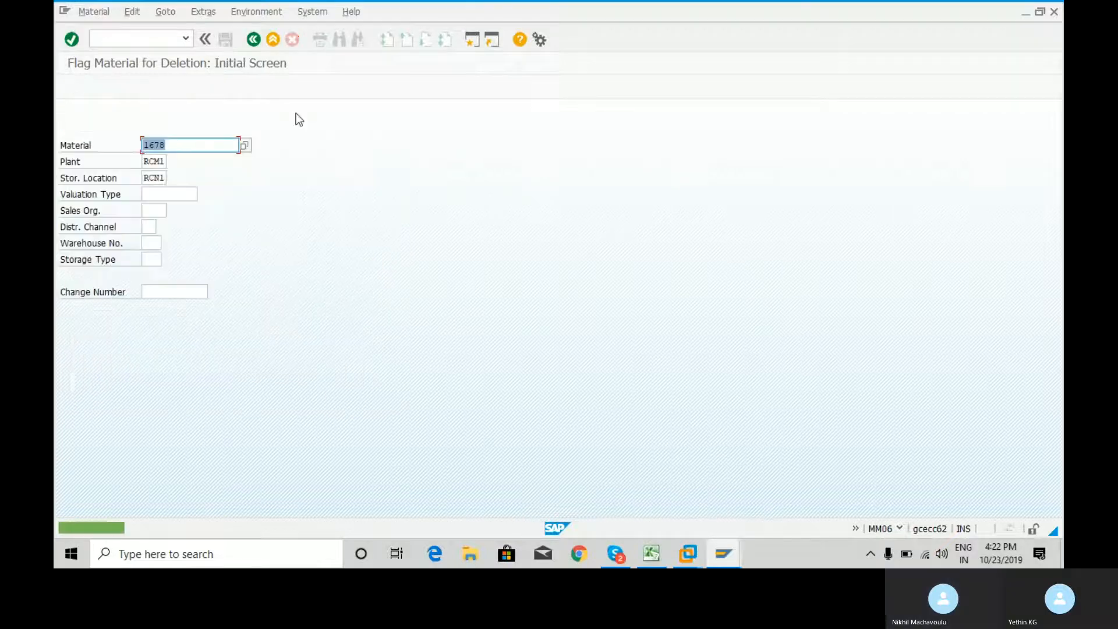
Switch to the other SAP session, start transaction ME21N for a new purchase order, and go to its vendor entry
left_click(157, 34)
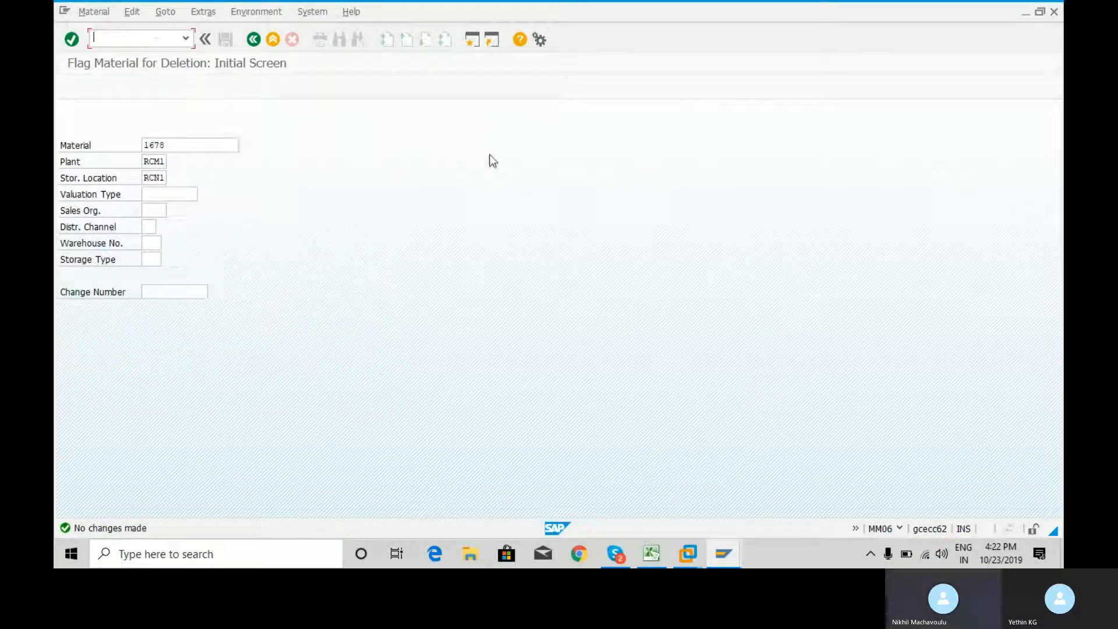
left_click(725, 552)
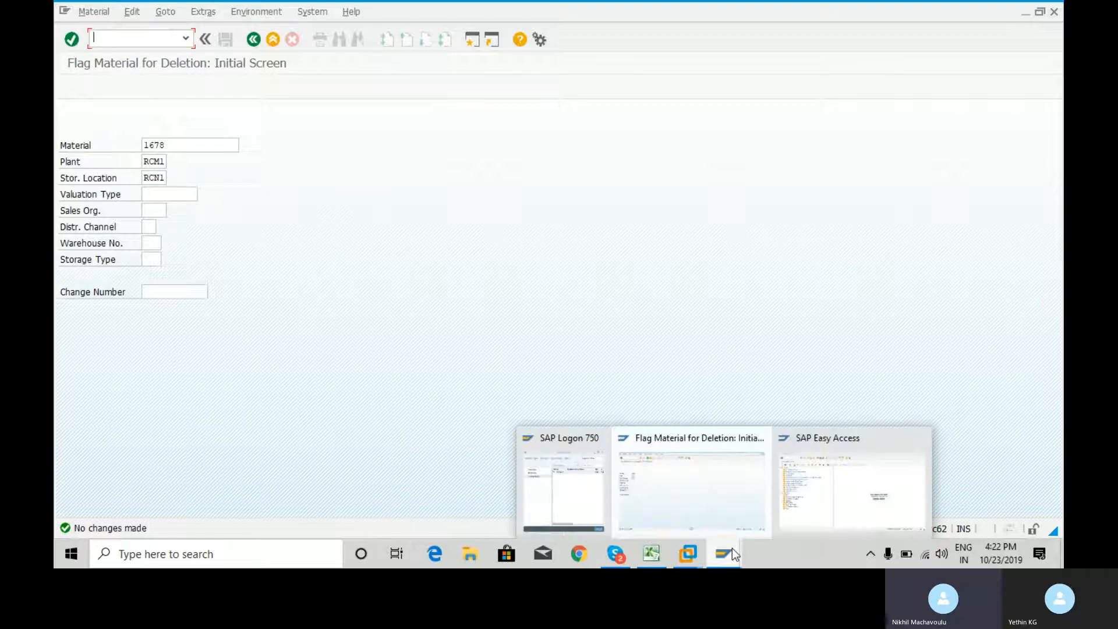
left_click(827, 494)
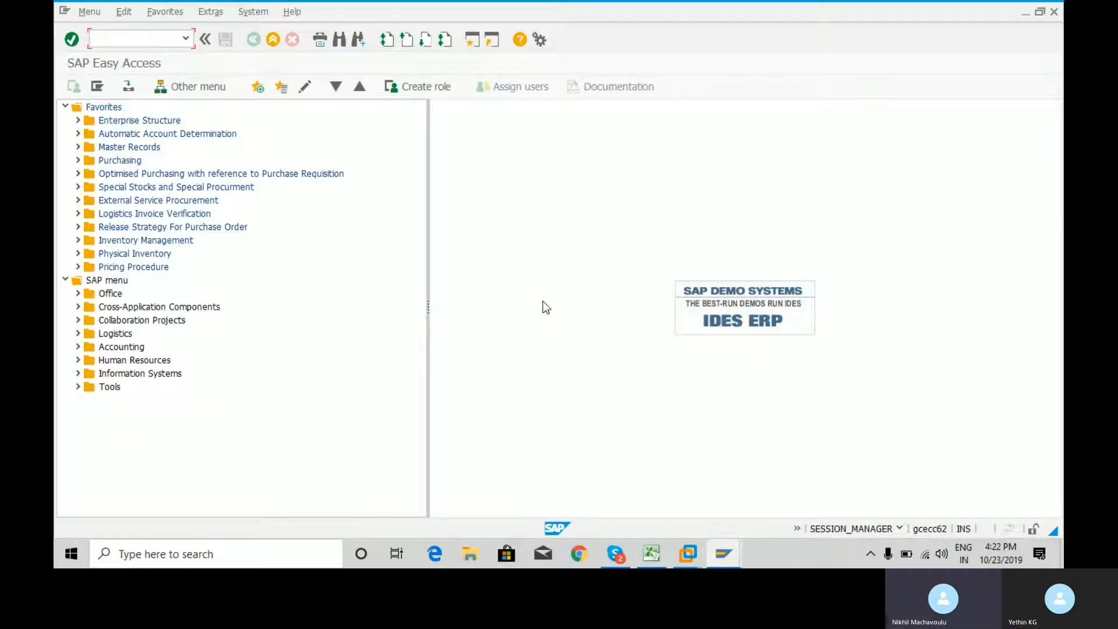
type("me21n")
key("Return")
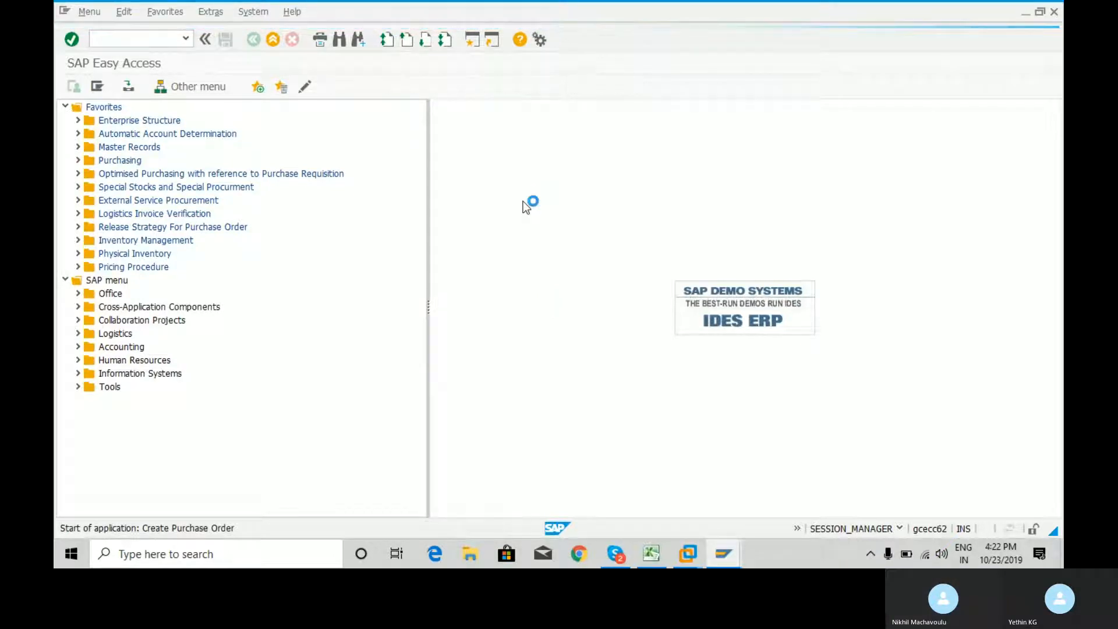
left_click(397, 109)
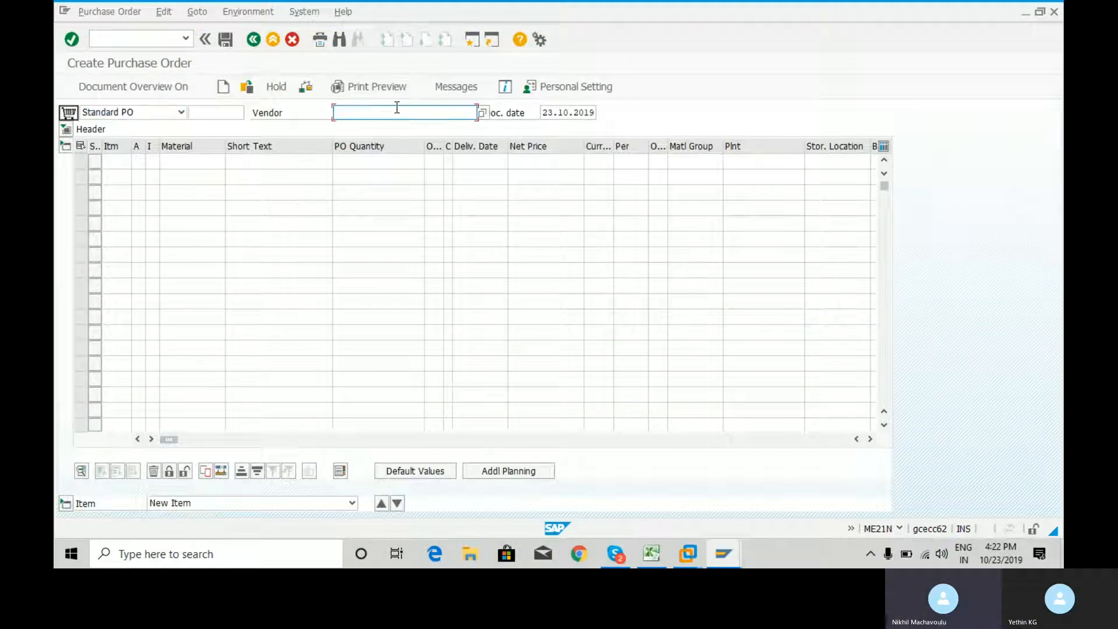
Enter the TYR Computers vendor in the new standard purchase order and bring up its organizational data
key("Down")
key("Down")
key("Return")
key("Return")
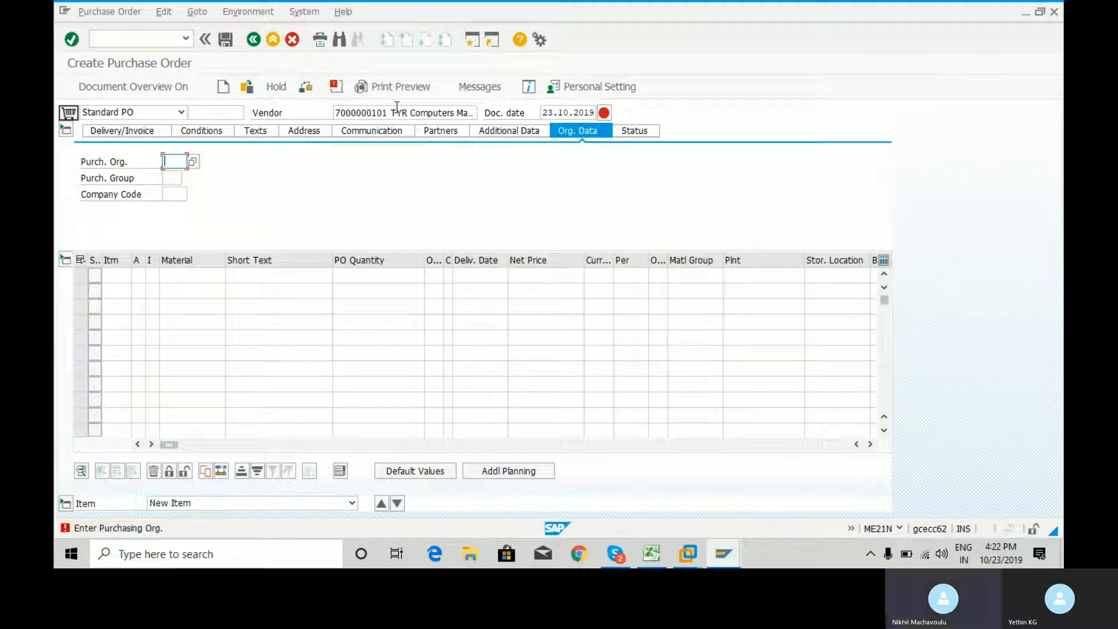
Fill in the purchase order's organizational data with purchasing organization RCQ2, purchasing group RC6 and company code RYC1
key("space")
key("Down")
key("Return")
key("Tab")
key("space")
key("Down")
key("Return")
key("Tab")
key("space")
key("Down")
key("Return")
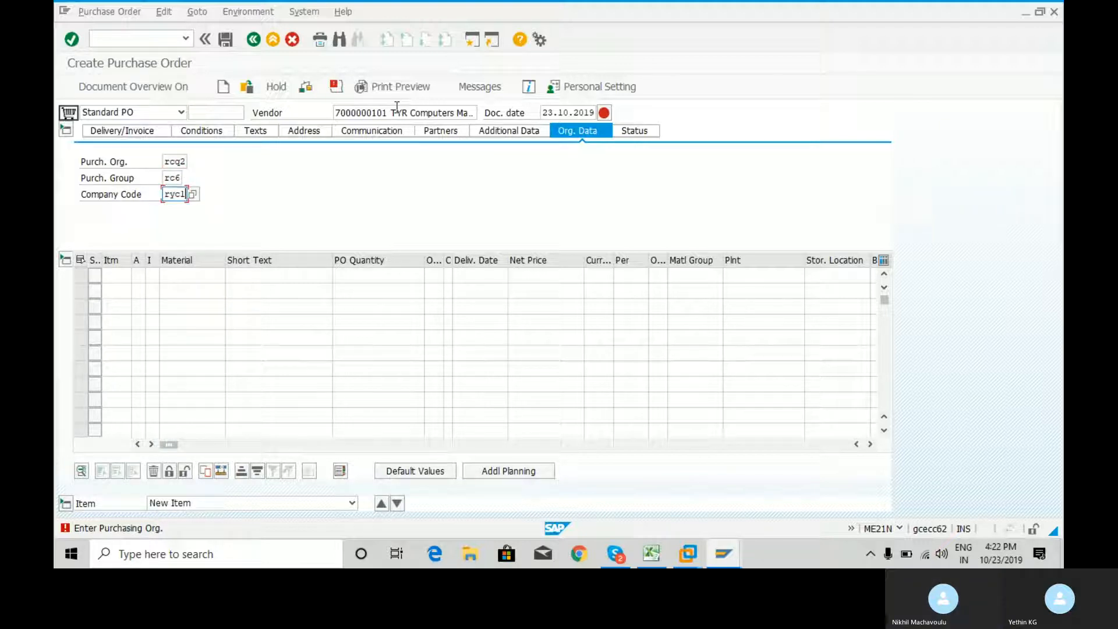
Enter material 1678 as the first purchase order item to test it, and leave the order unsaved for SAP Easy Access
left_click(204, 278)
key("space")
key("Down")
key("Return")
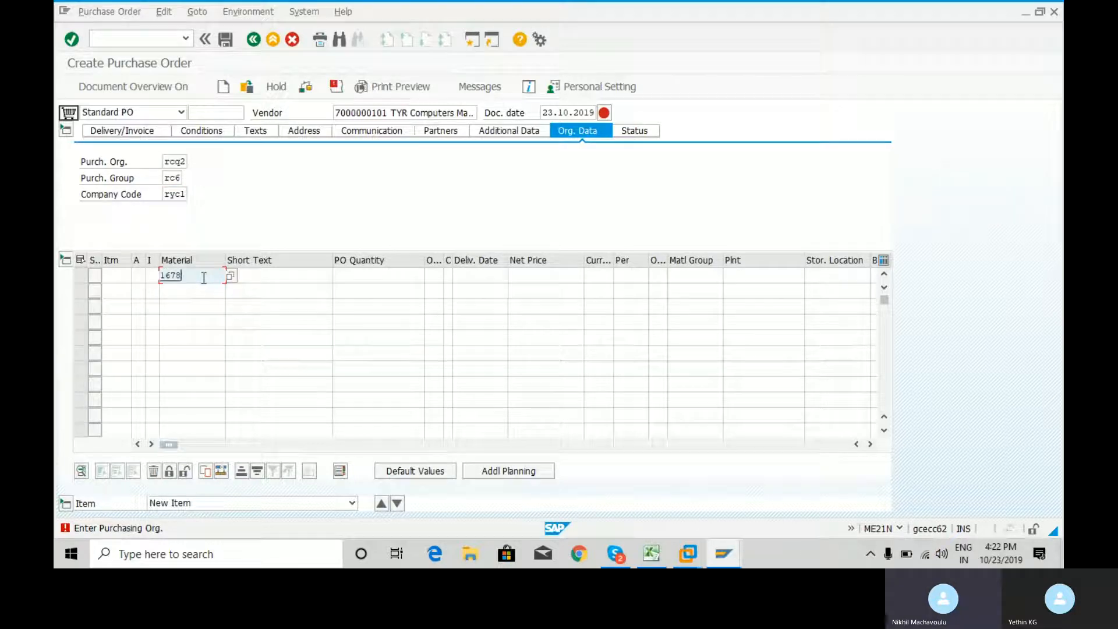
key("Return")
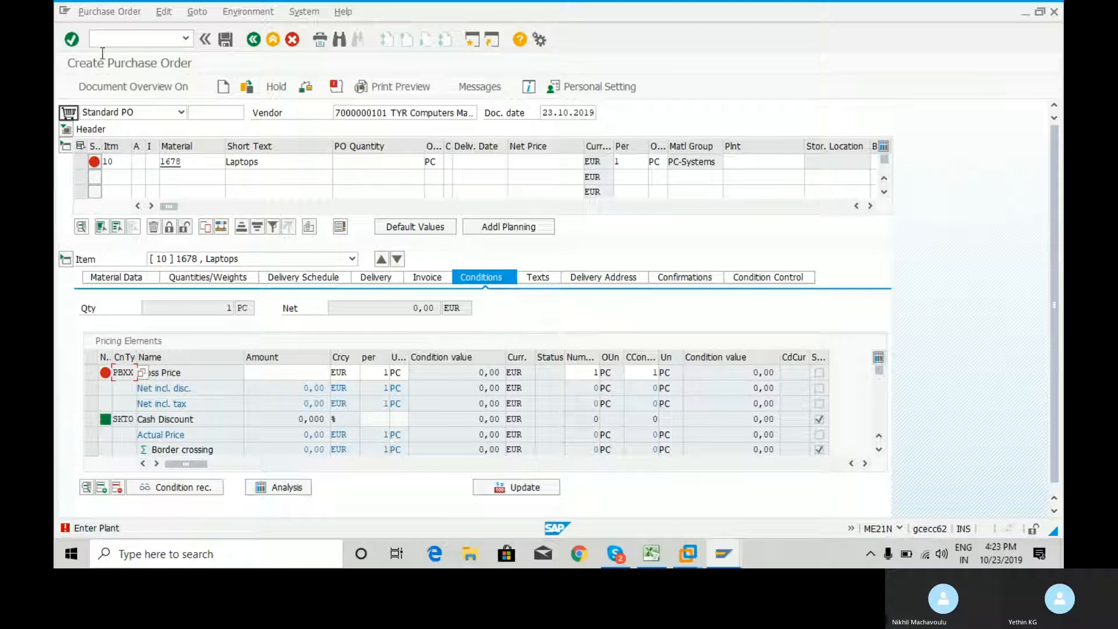
left_click(125, 41)
type("/n")
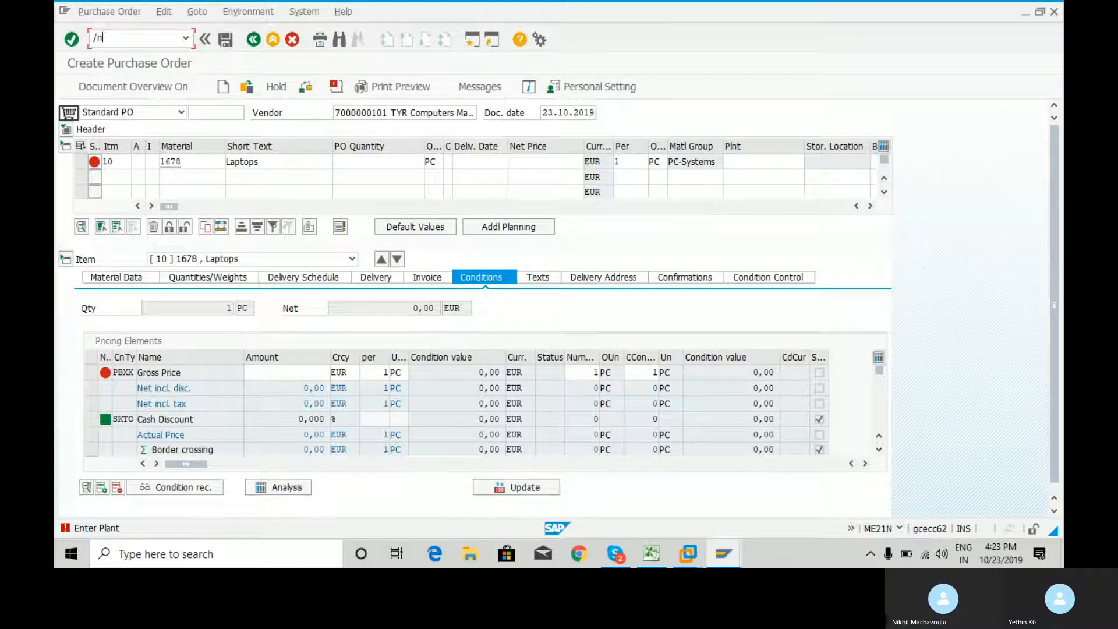
key("Return")
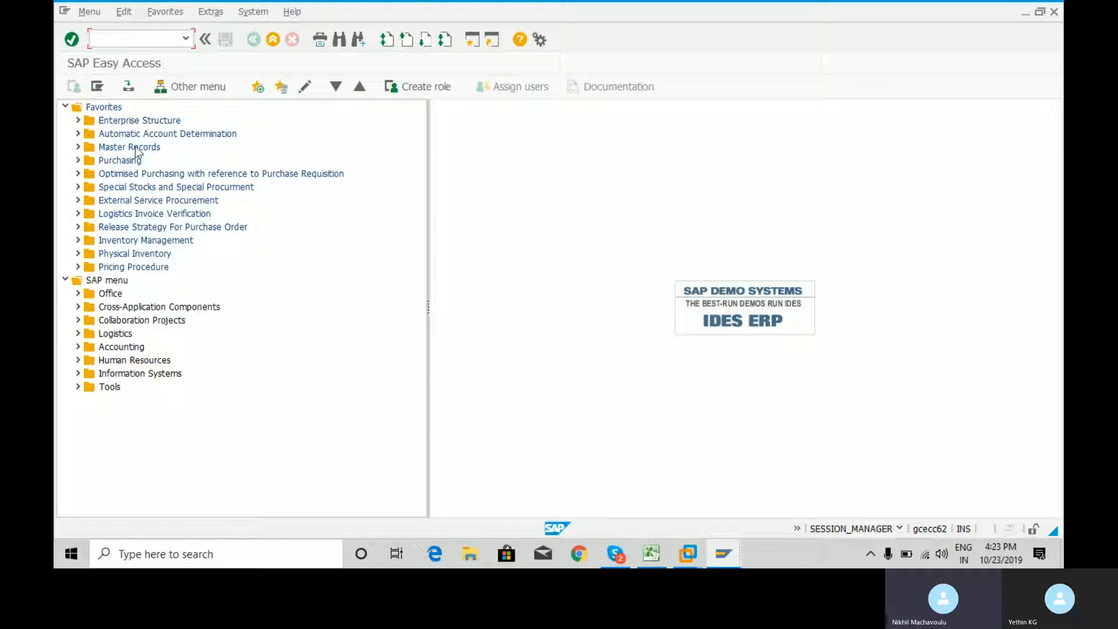
Open transaction MMSC for entering storage locations collectively from the material master record favorites
left_click(79, 148)
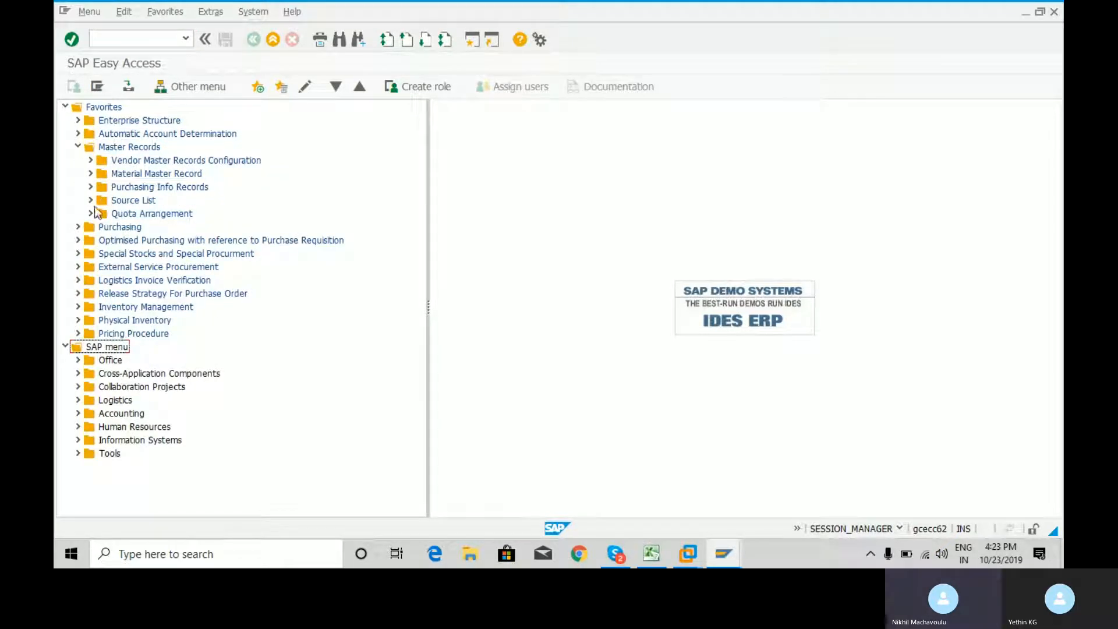
left_click(90, 174)
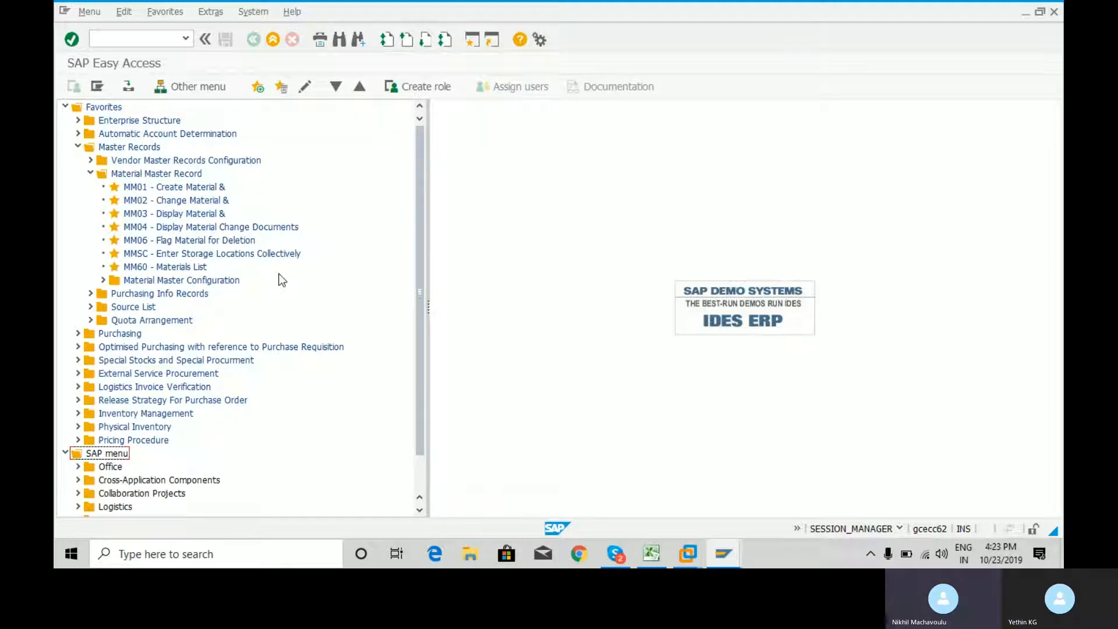
left_click(137, 257)
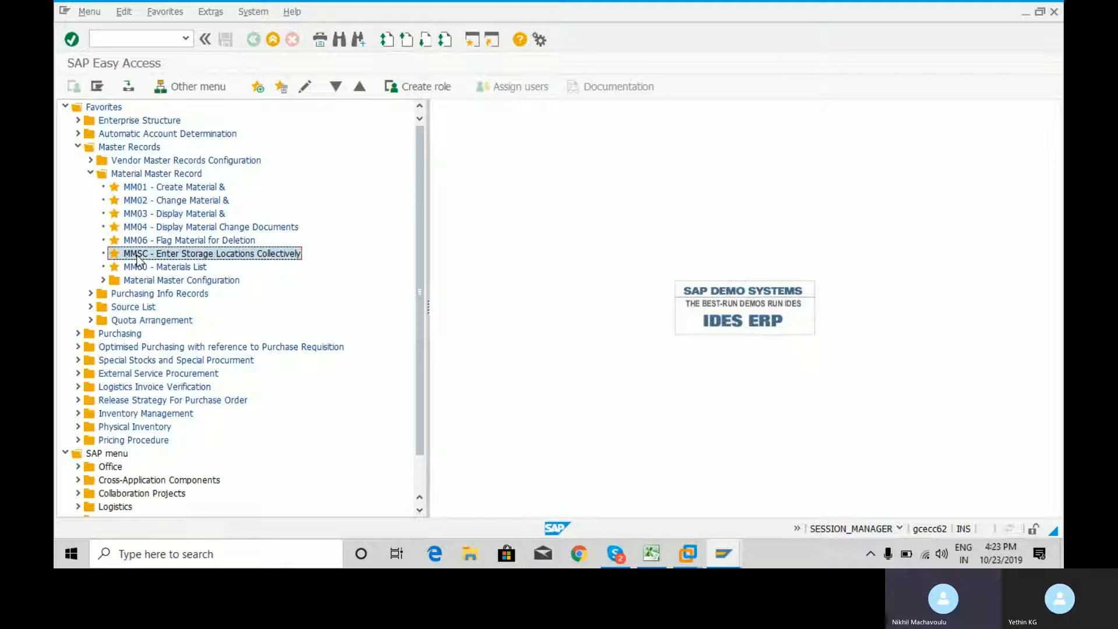
double_click(137, 257)
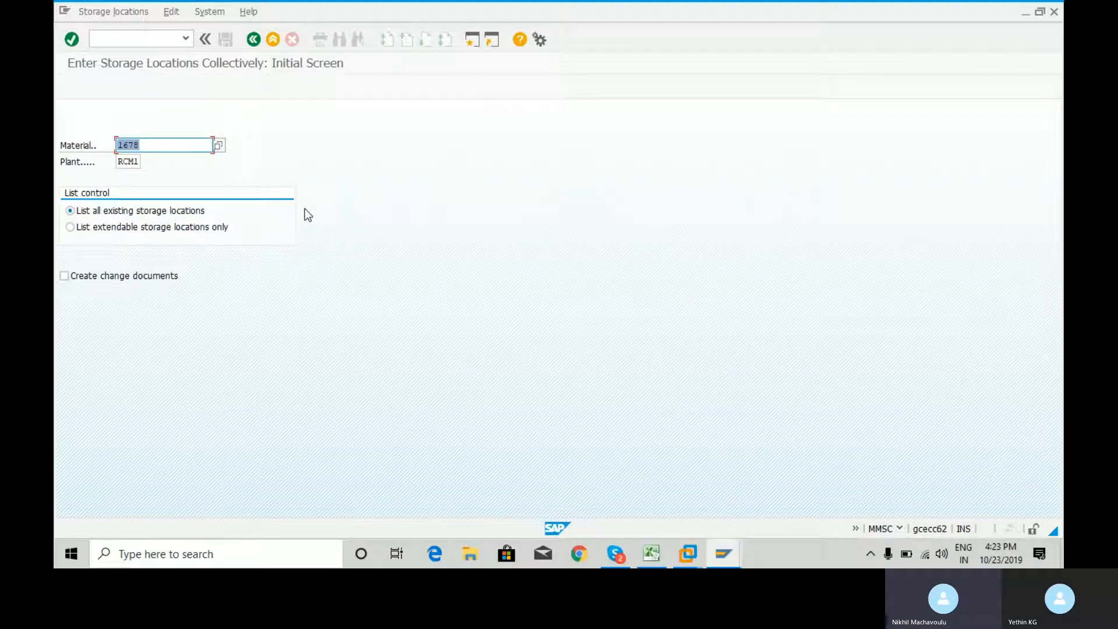
Switch to the SAP Practice workbook in Excel, check plant RCM1's storage locations on the Enterprise Structure sheet, and return to SAP
left_click(646, 556)
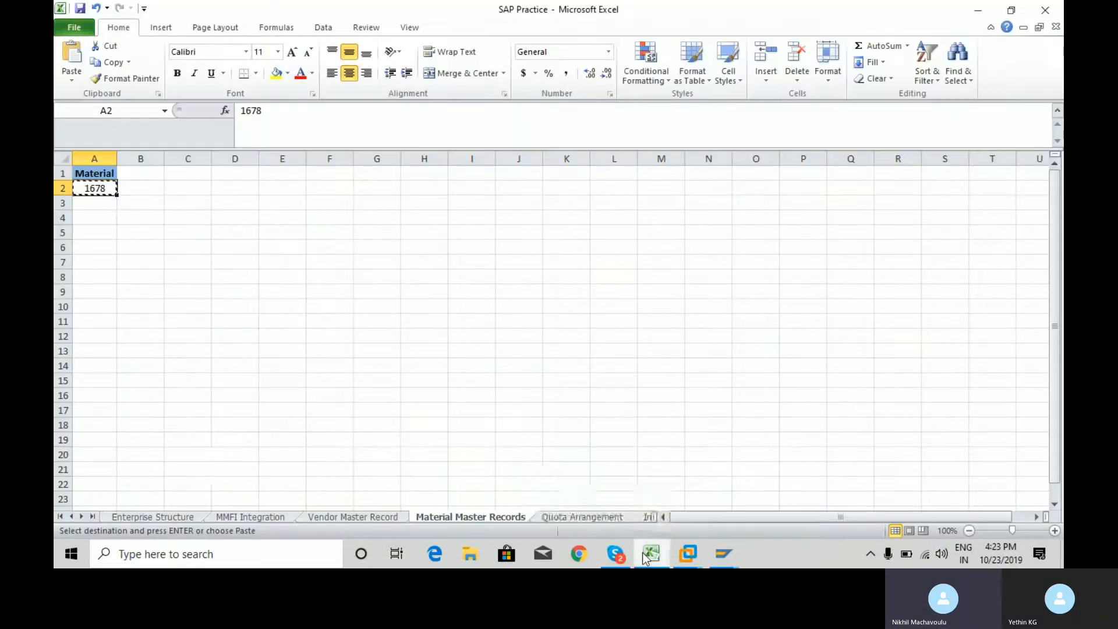
left_click(153, 517)
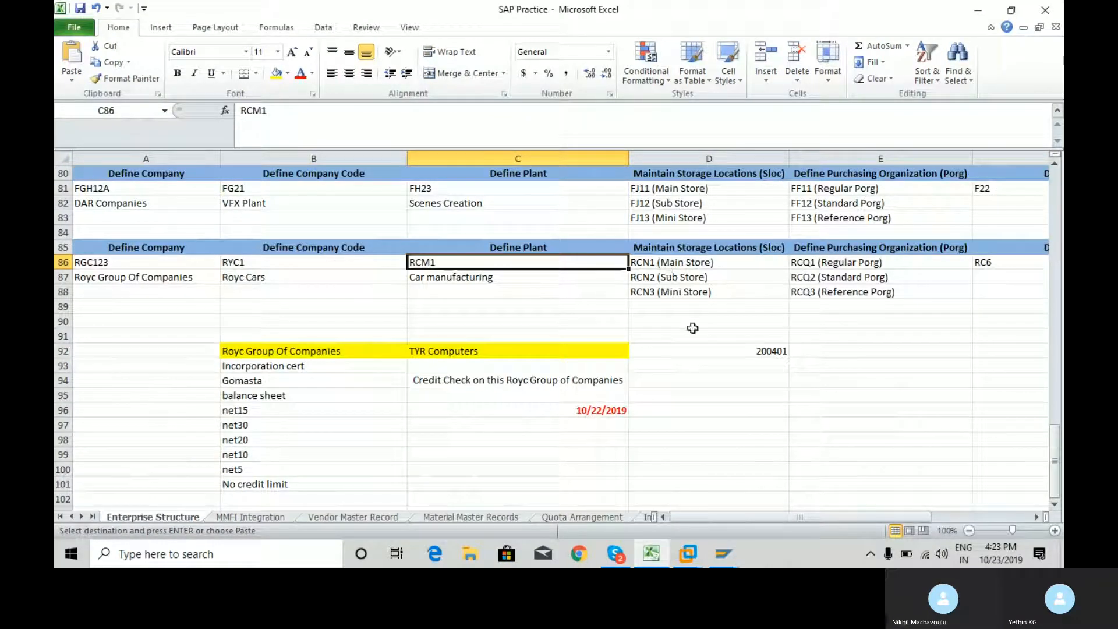
left_click(674, 265)
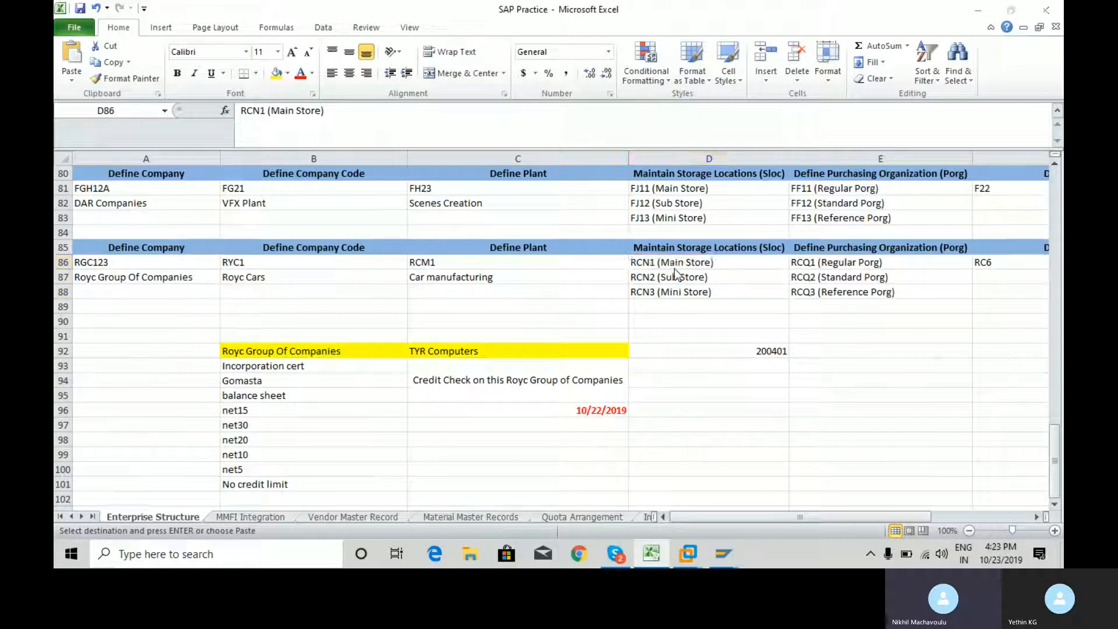
key("alt+Tab")
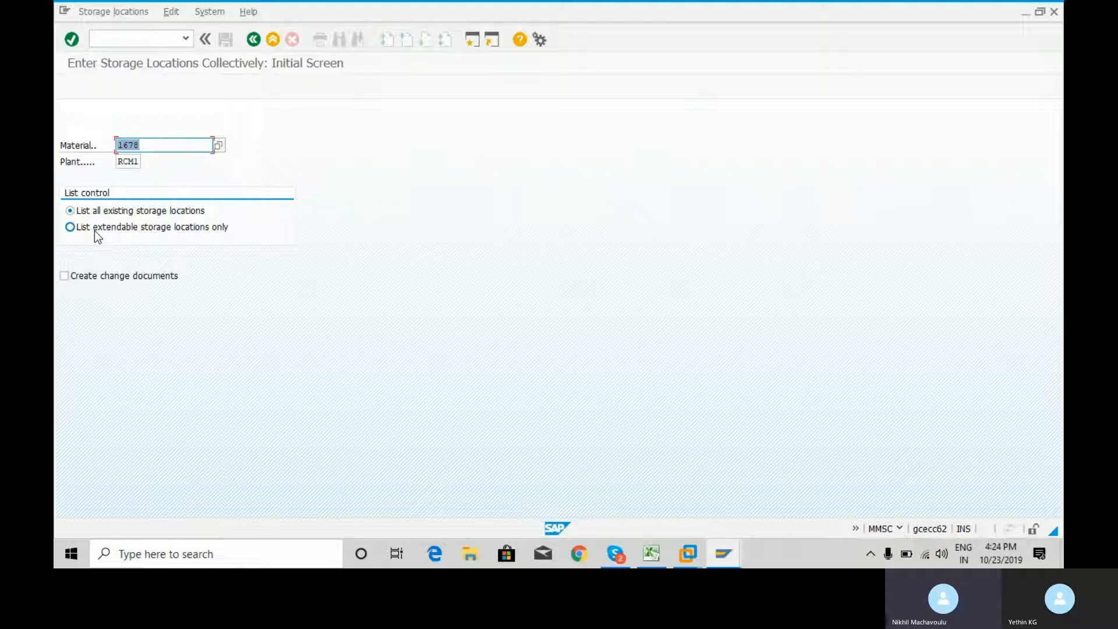
List all existing storage locations for material 1678 in plant RCM1, and return to the initial screen
left_click(172, 145)
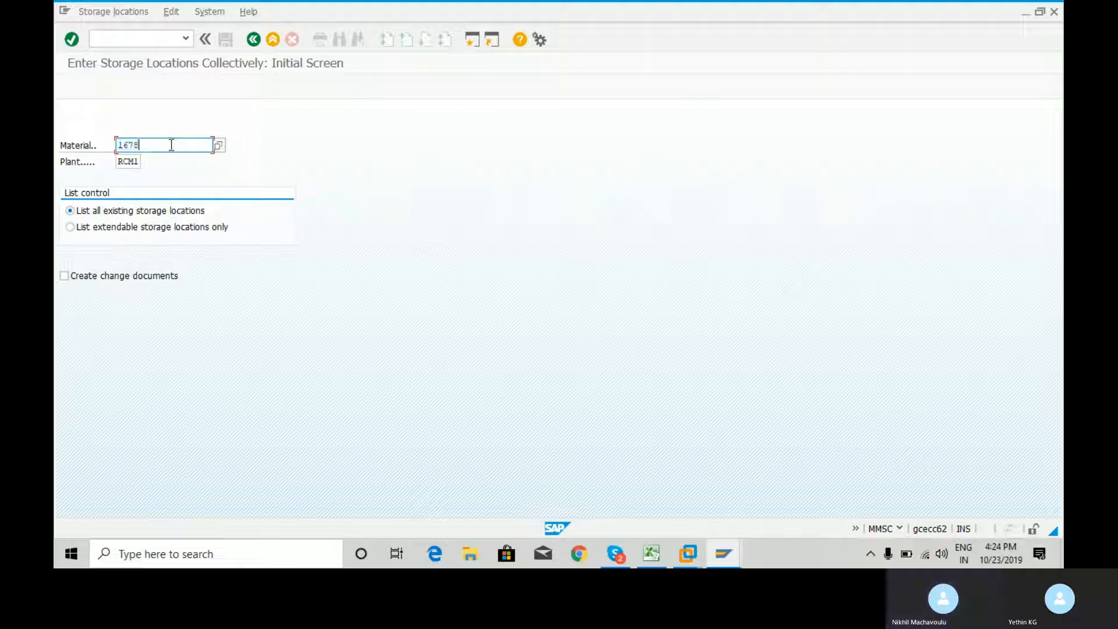
left_click_drag(157, 150, 107, 147)
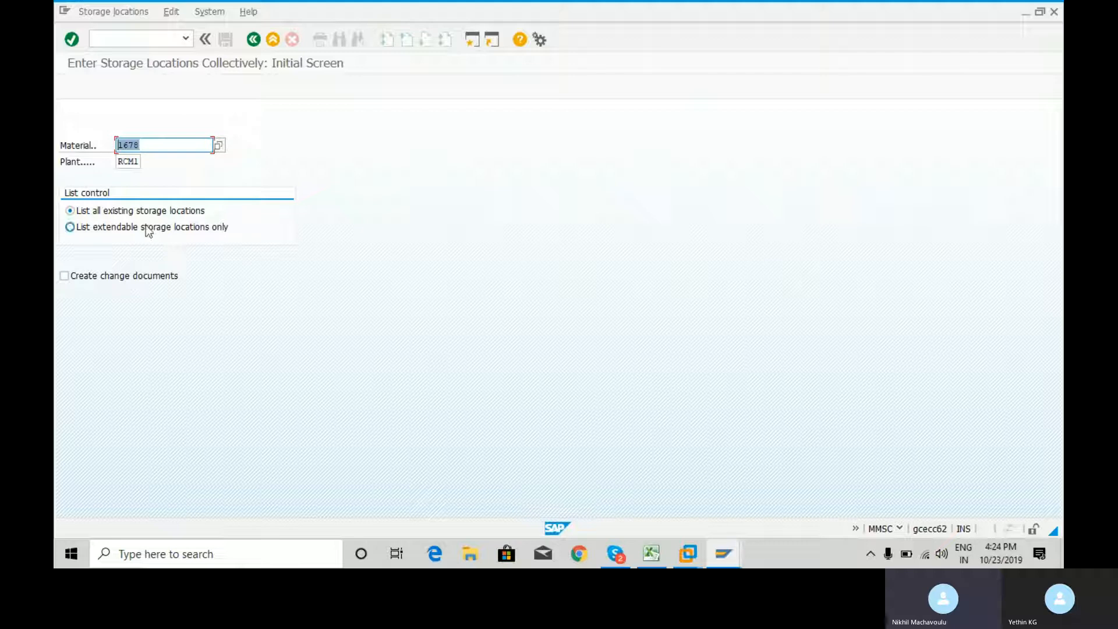
left_click(71, 211)
key("Return")
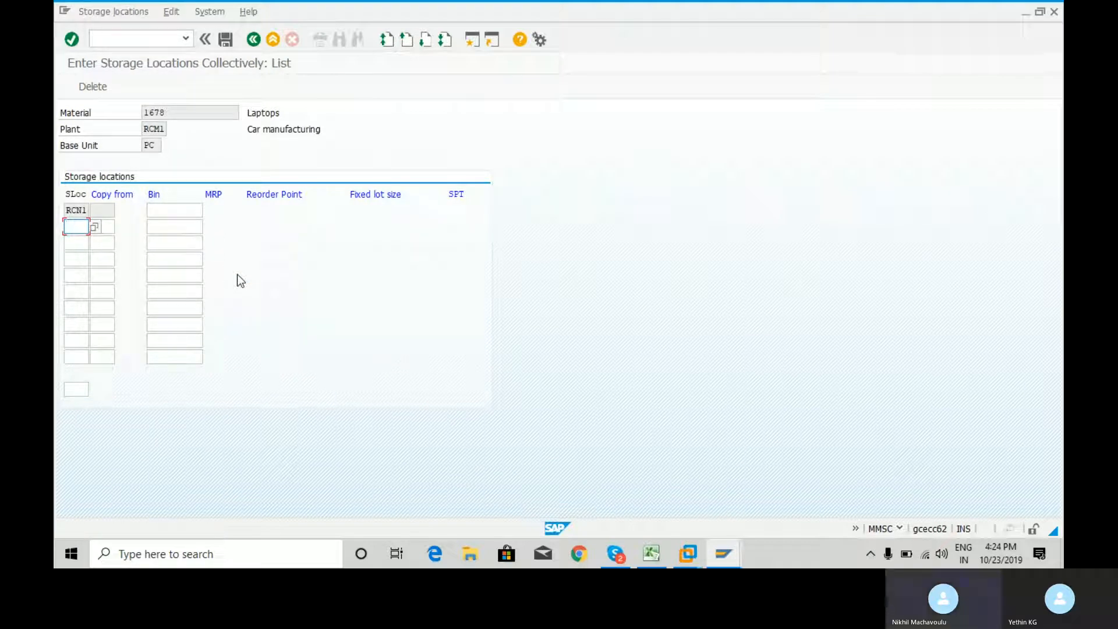
left_click(252, 39)
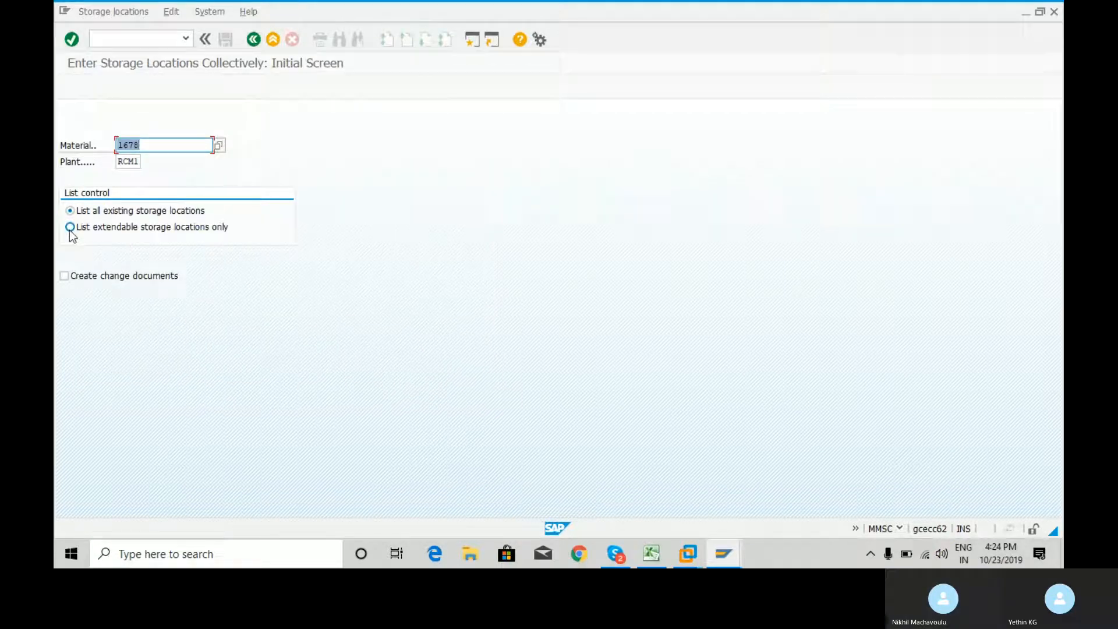
List only extendable storage locations for material 1678 in plant RCM1, add storage location RCN2, and save
left_click(70, 228)
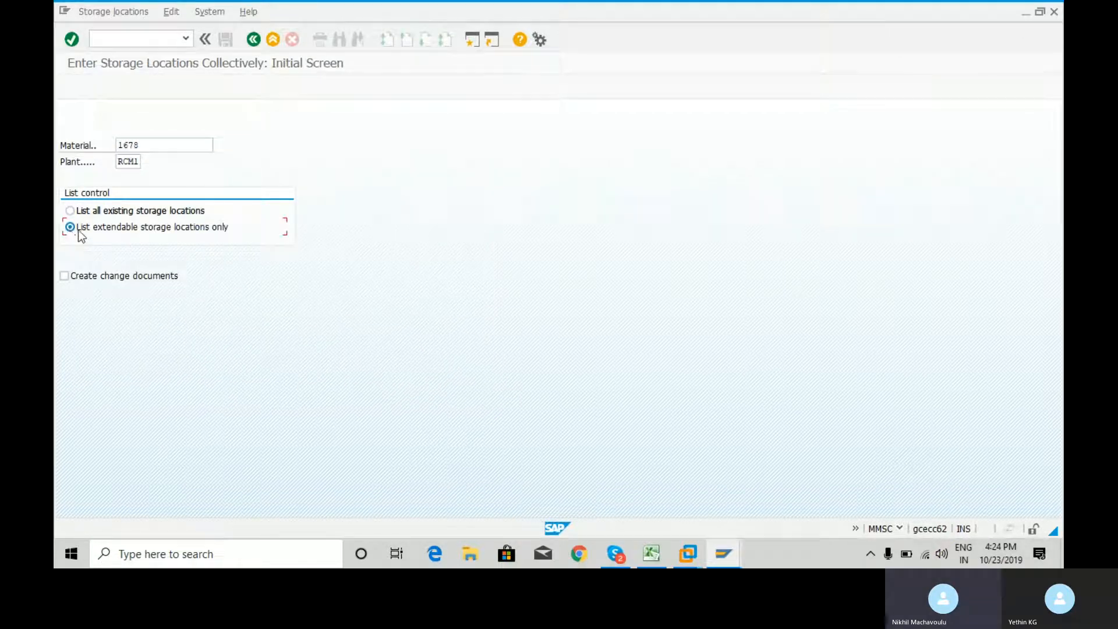
key("Return")
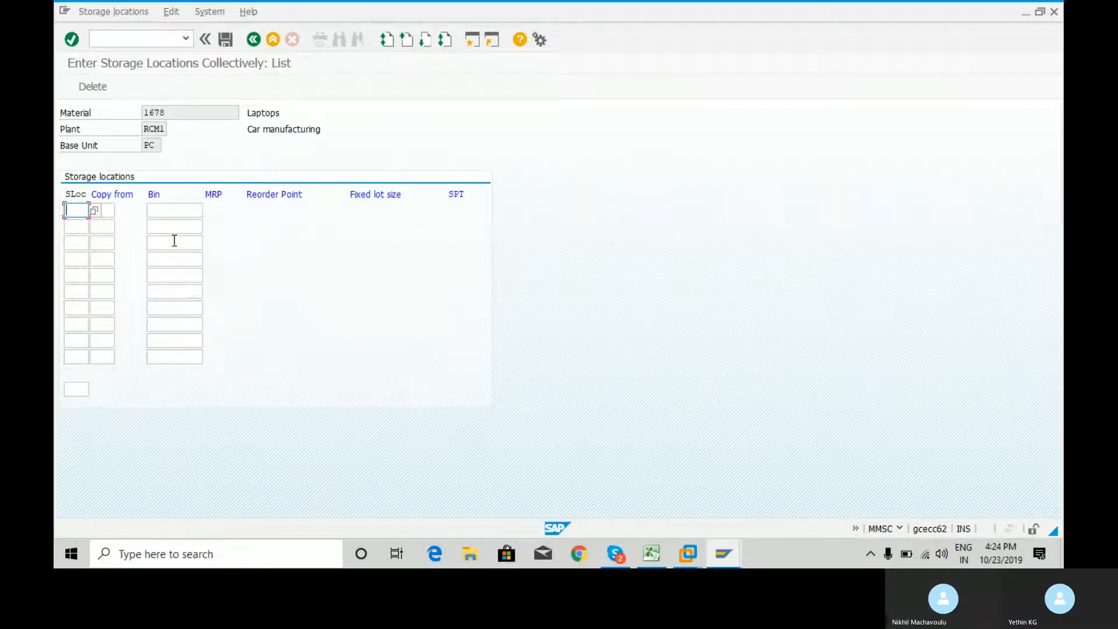
left_click(95, 212)
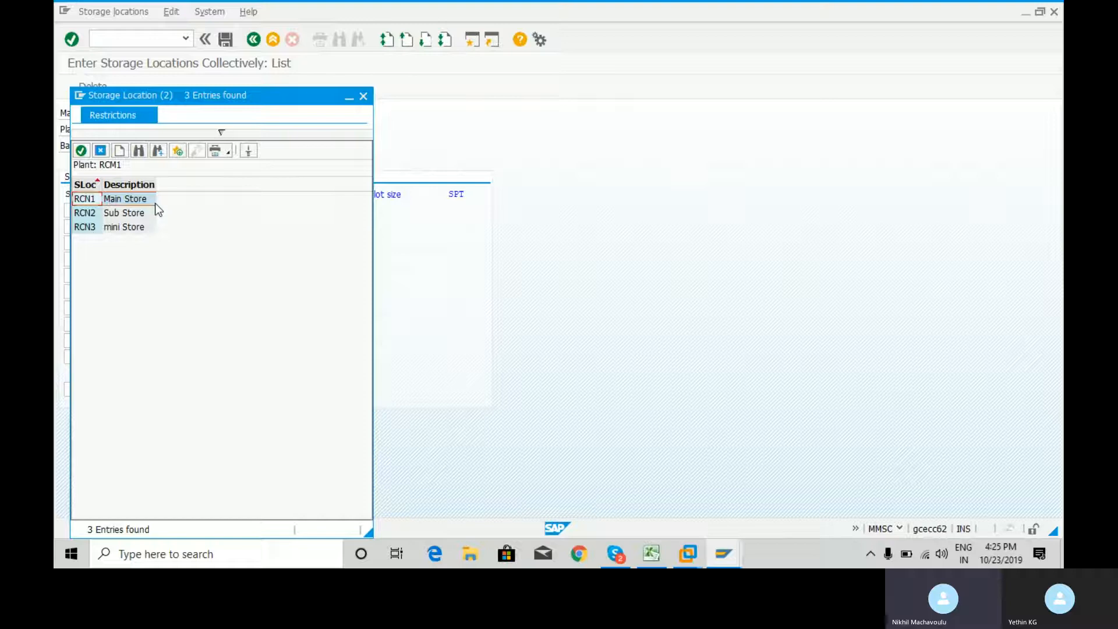
double_click(155, 212)
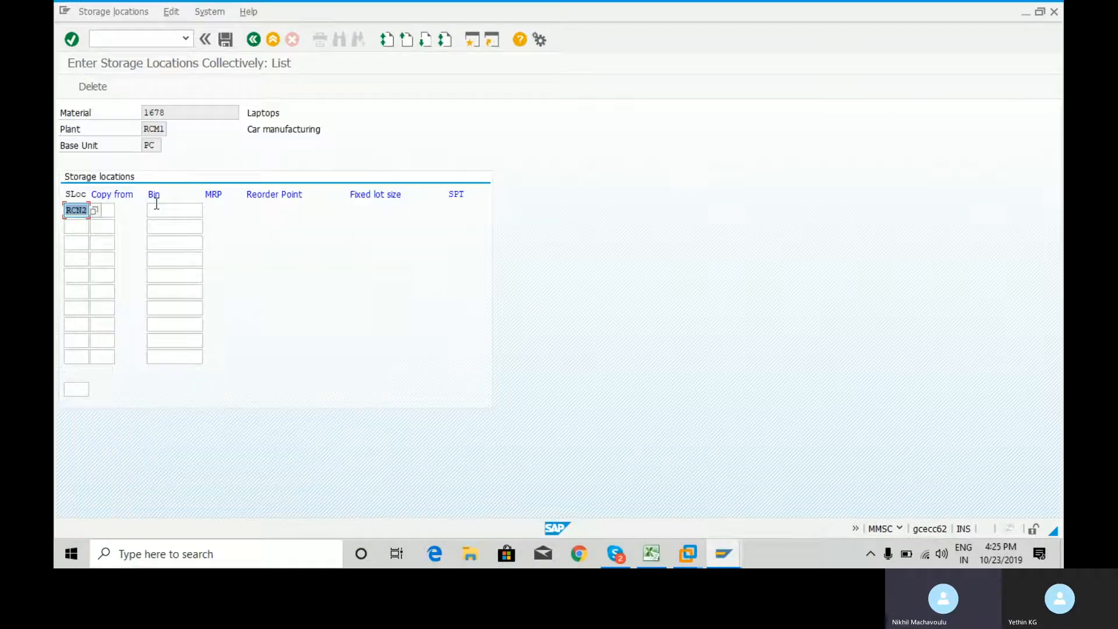
left_click(231, 36)
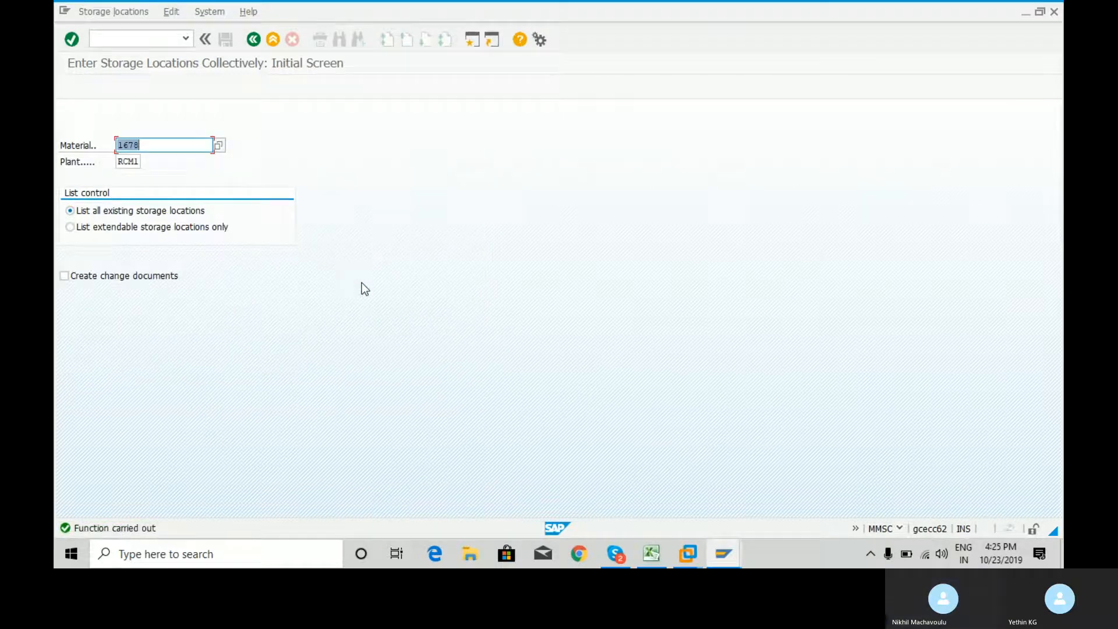
Leave the storage location transaction and open the MM60 Materials List
left_click(121, 39)
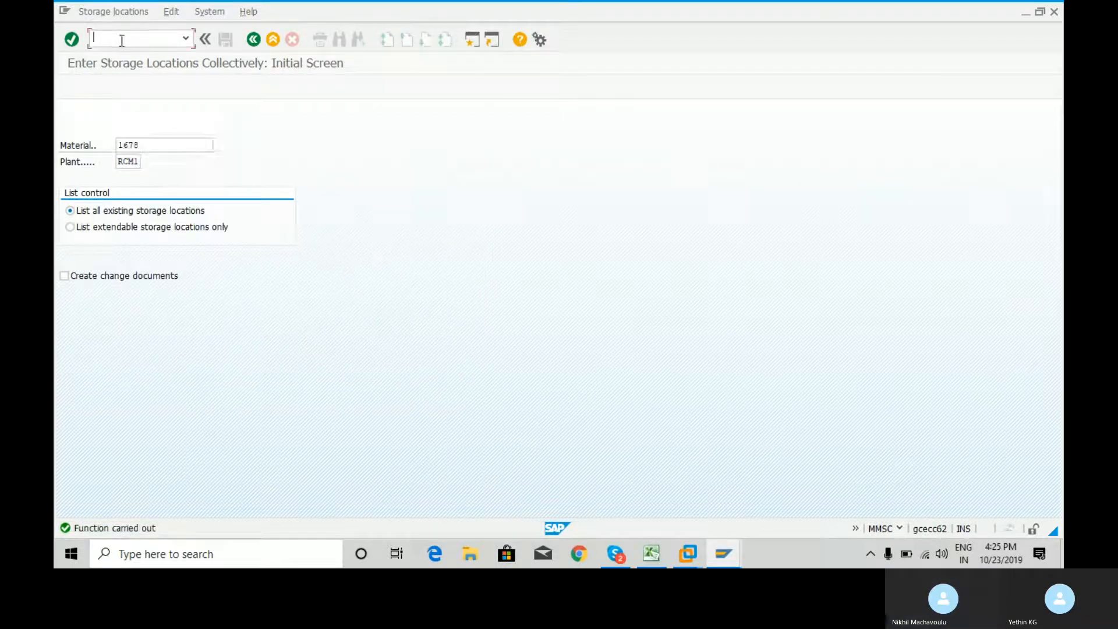
type("/n")
key("Return")
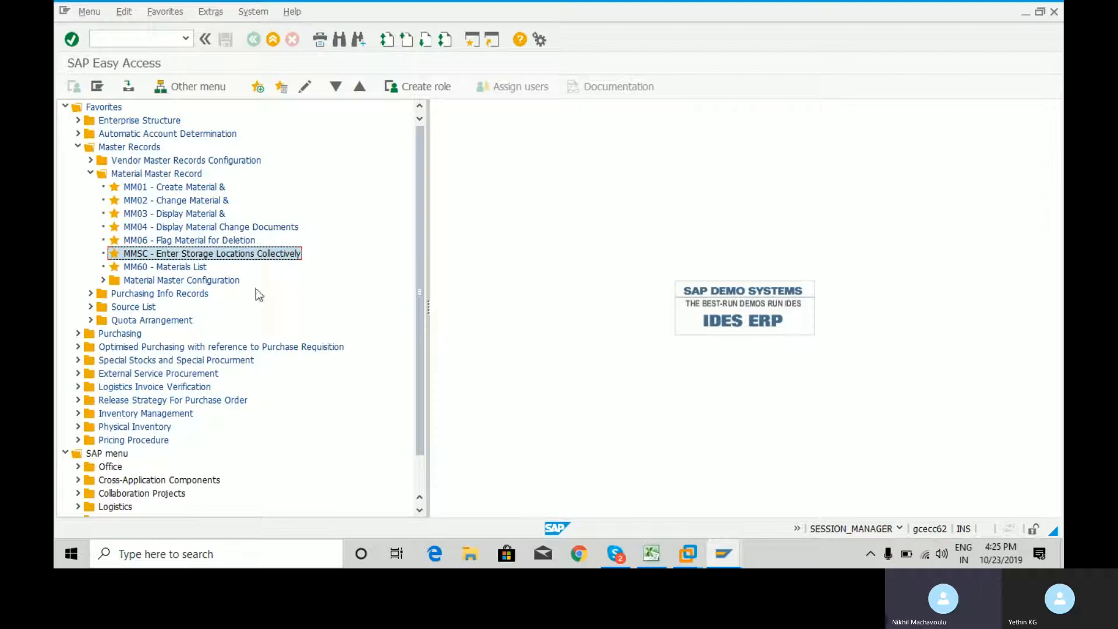
double_click(180, 269)
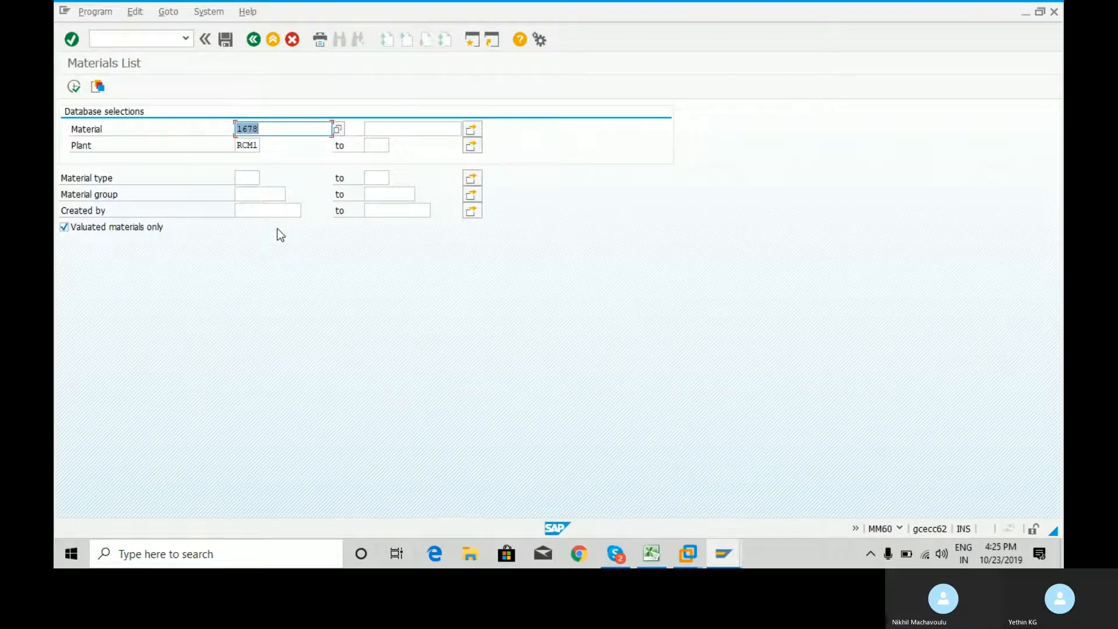
left_click(276, 130)
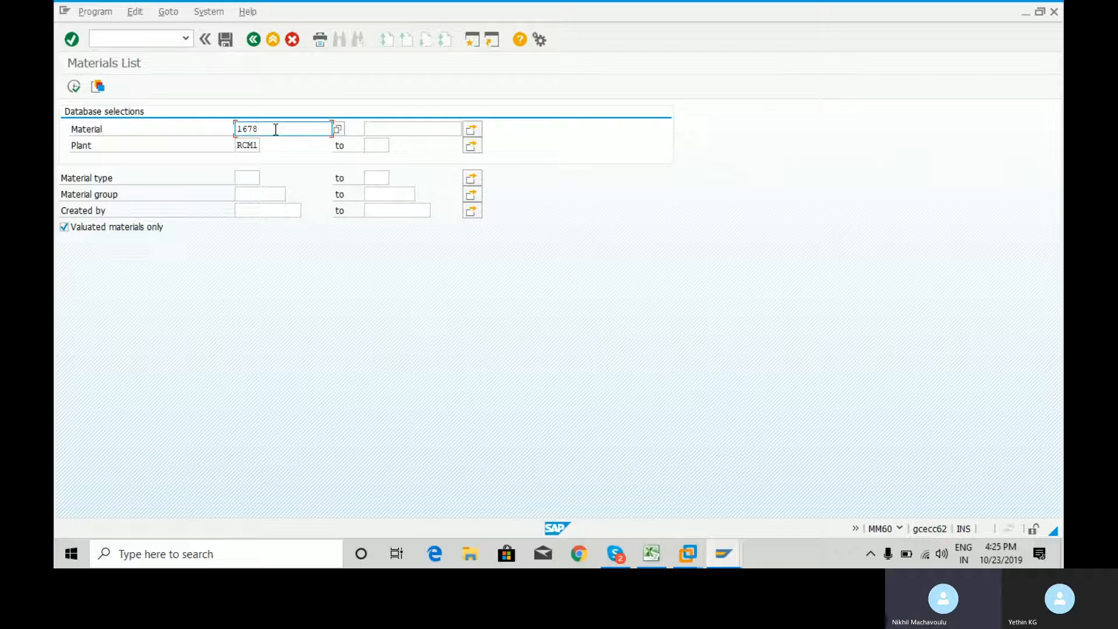
left_click_drag(276, 130, 234, 137)
left_click(425, 124)
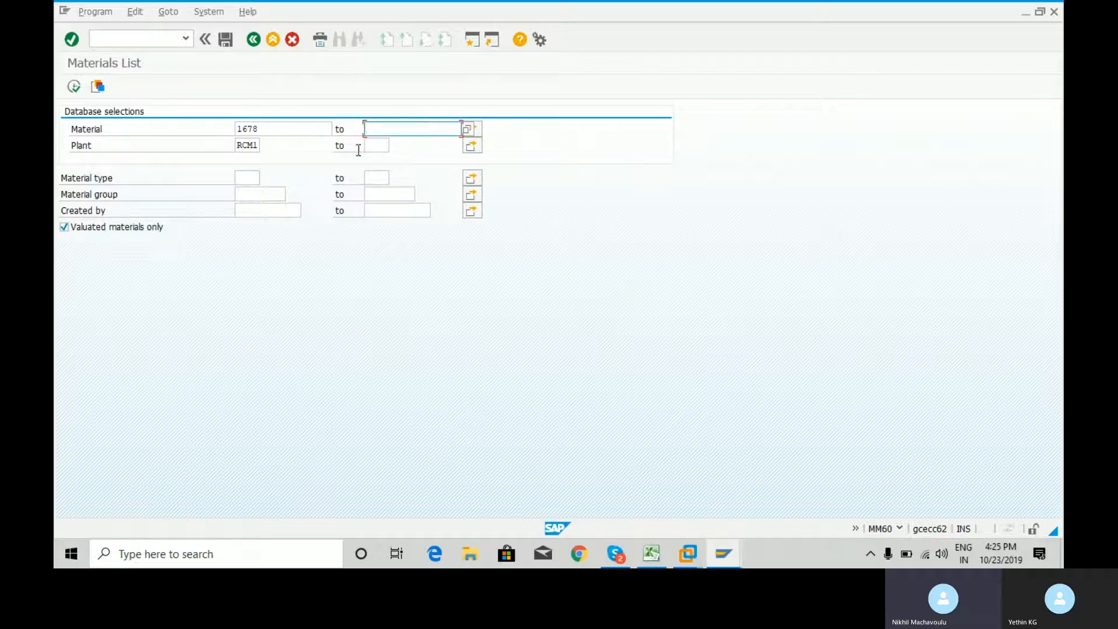
left_click(250, 144)
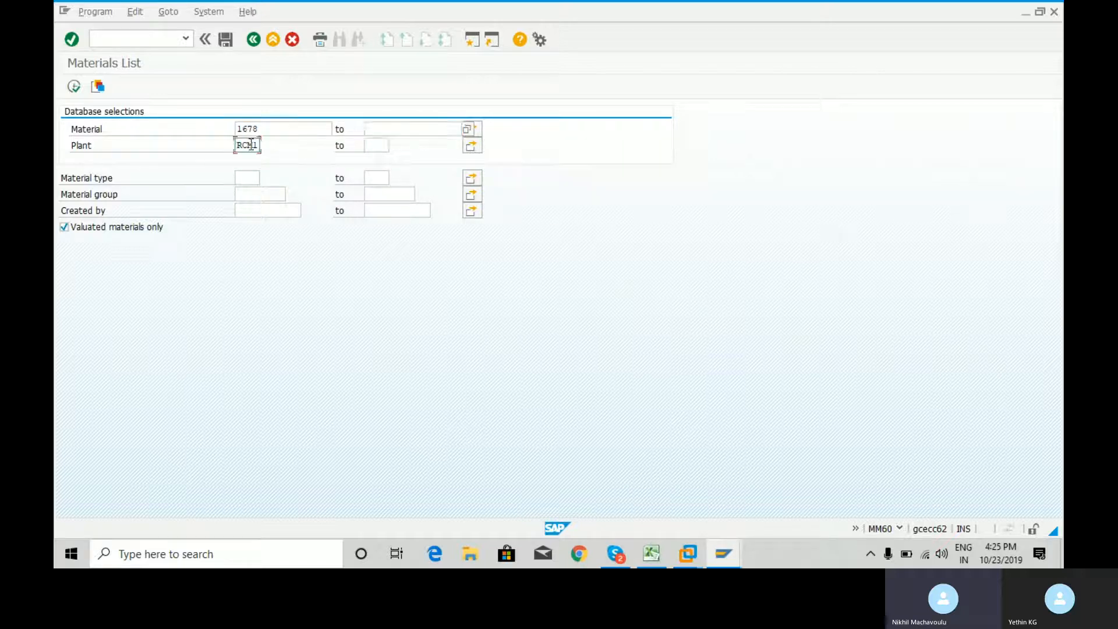
left_click(376, 145)
left_click(247, 175)
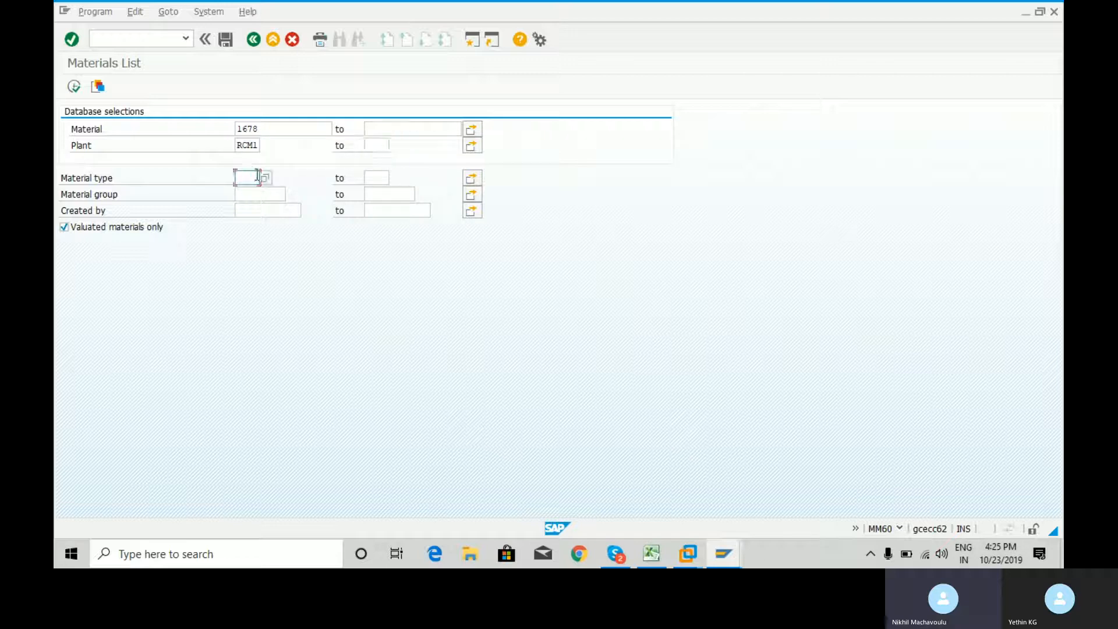
left_click(377, 179)
Restrict the Materials List to material type FERT (Finished product) and run it for material 1678 in plant RCM1
left_click(247, 179)
type("fert")
left_click(266, 177)
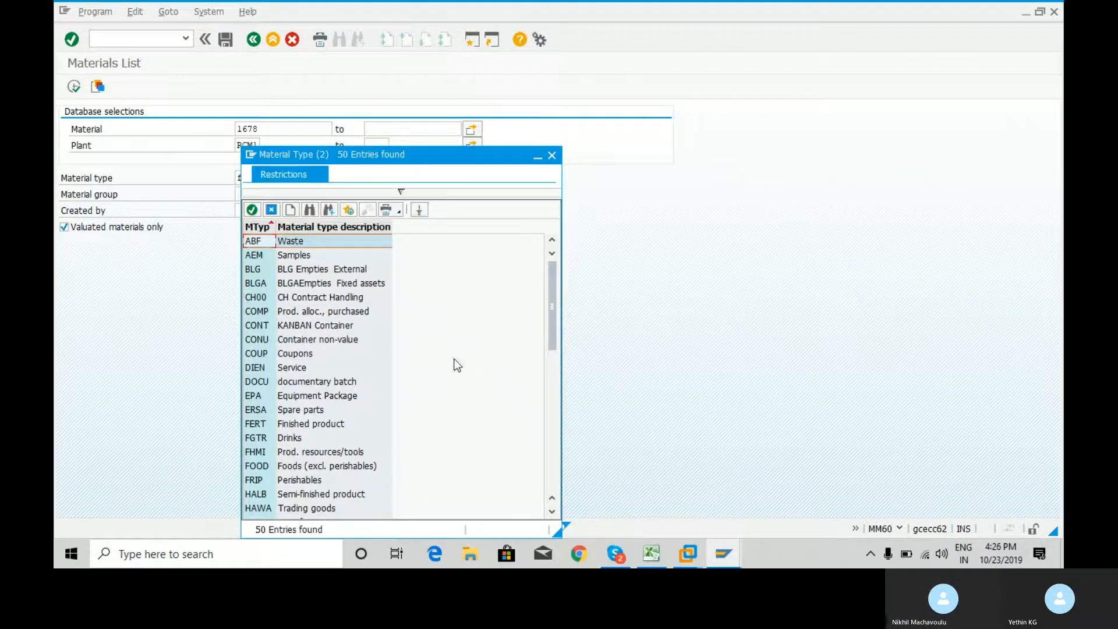
left_click(257, 427)
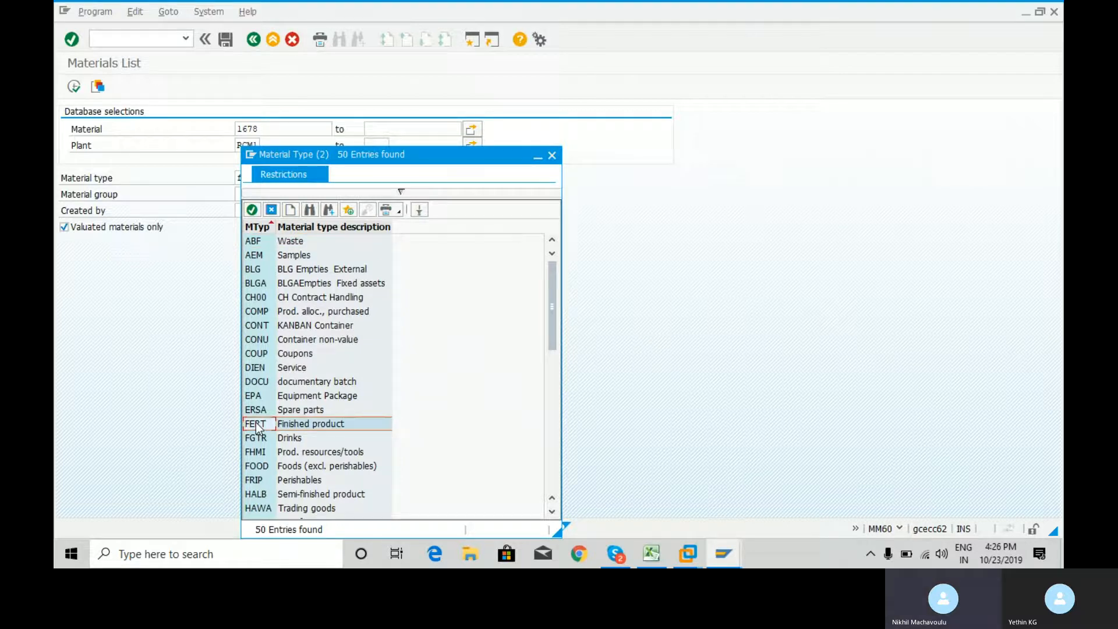
double_click(256, 427)
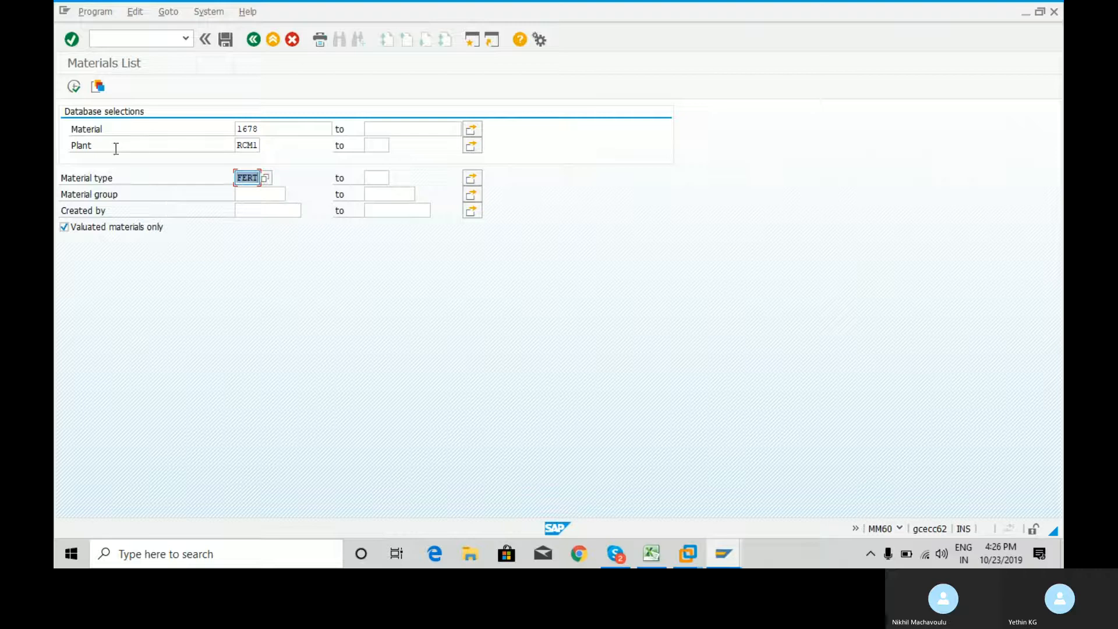
left_click(73, 87)
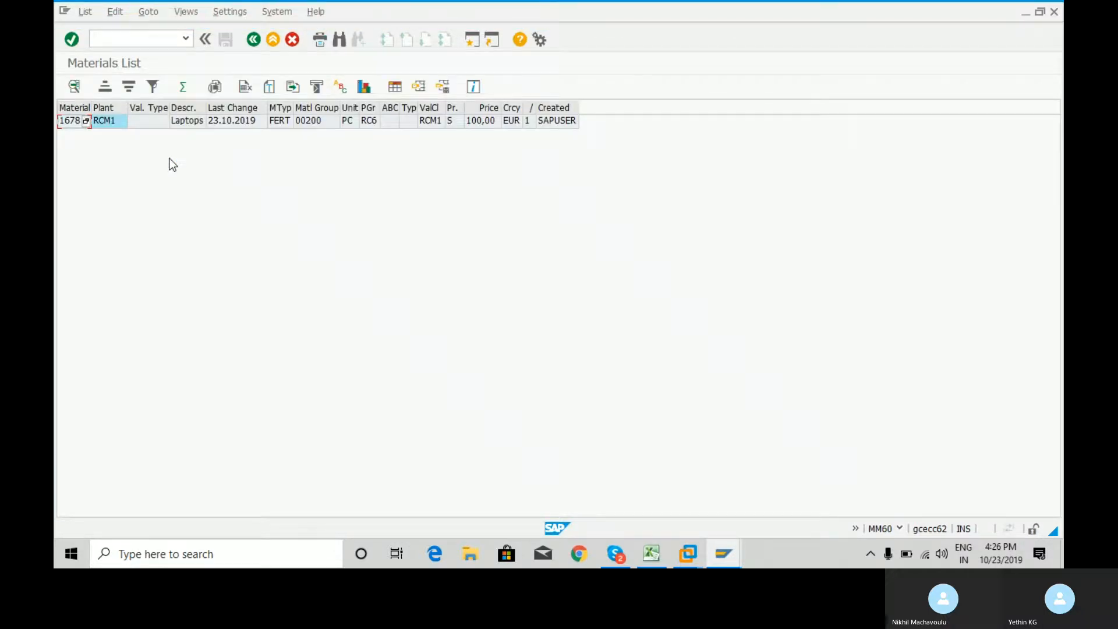
Rerun the Materials List for material 1678, plant RCM1 and material type FERT, and view the listed material's details
left_click(253, 39)
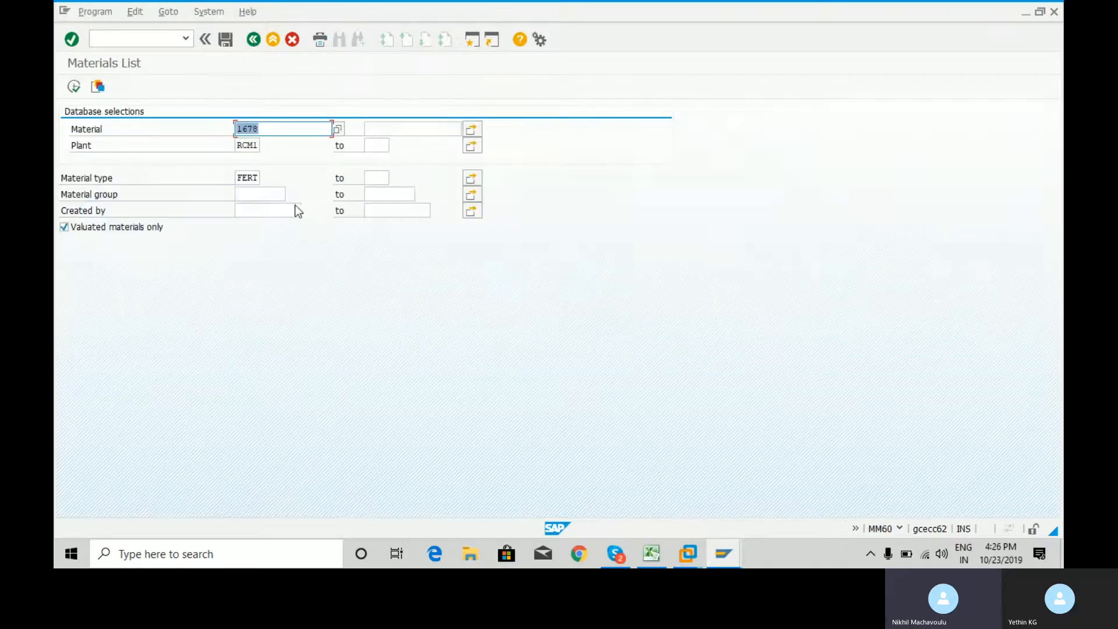
left_click(266, 128)
left_click(247, 146)
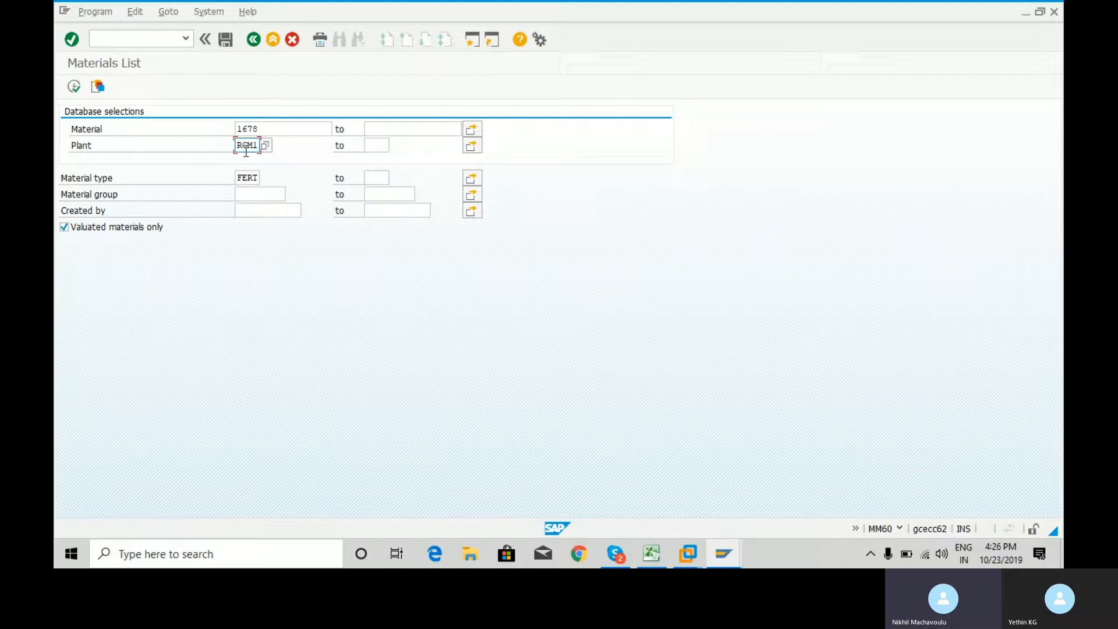
left_click(249, 179)
left_click(74, 86)
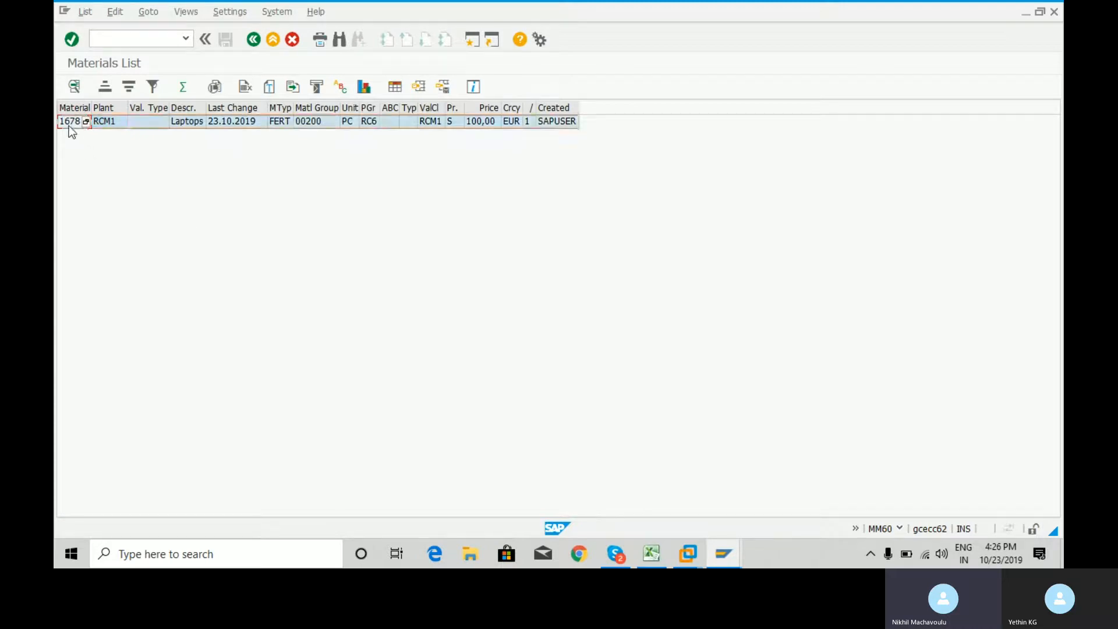
left_click(74, 85)
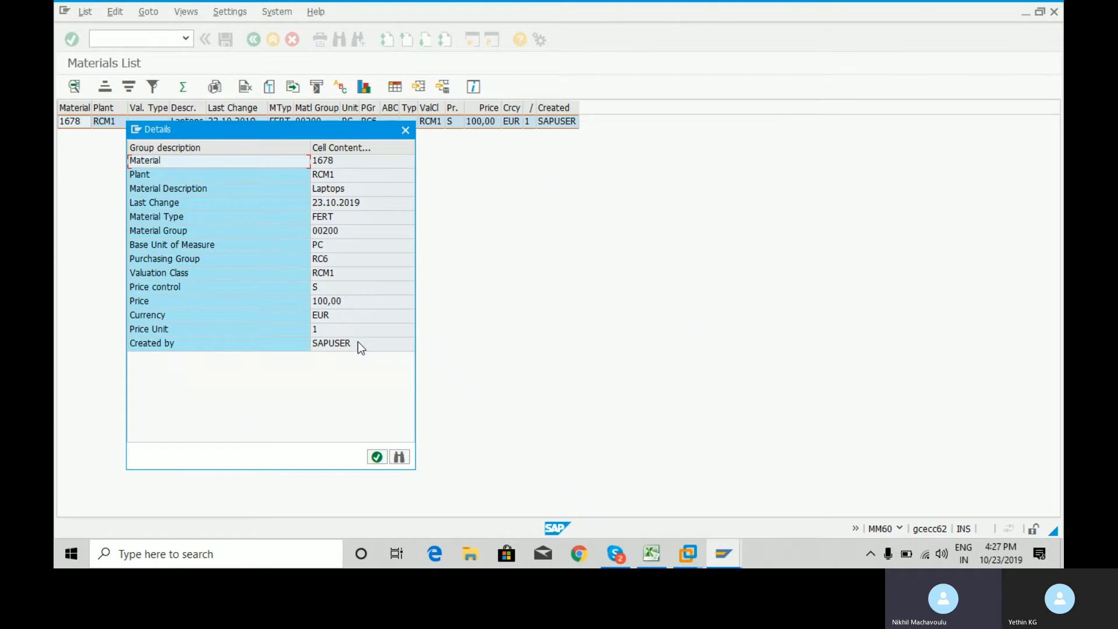
left_click(377, 457)
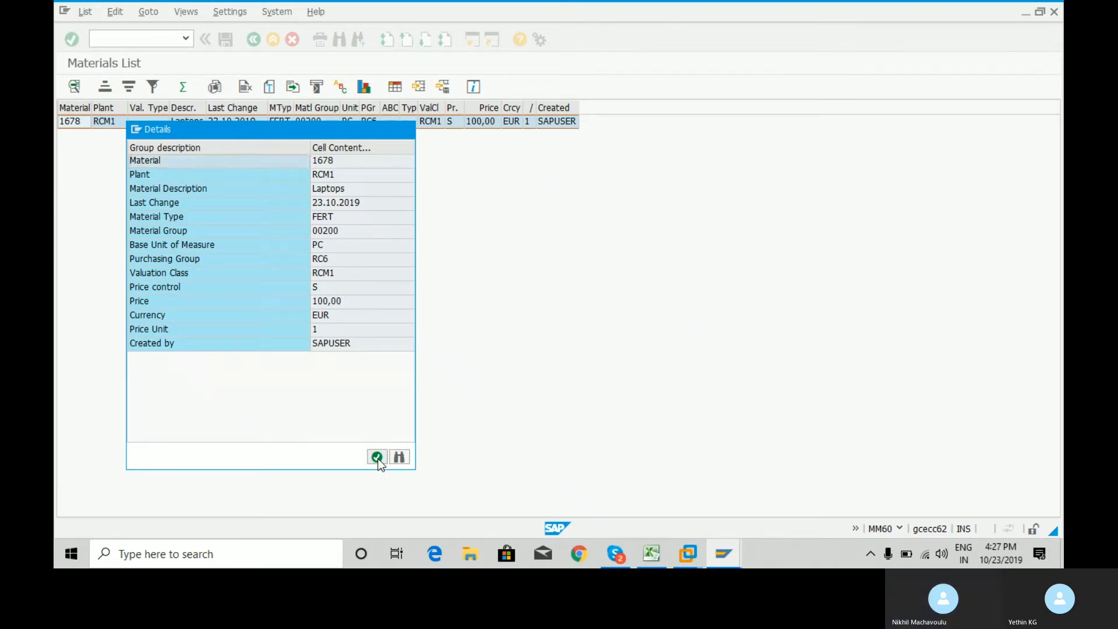
Leave the Materials List with /n and collapse the Material Master Record folder in the favorites
left_click(159, 39)
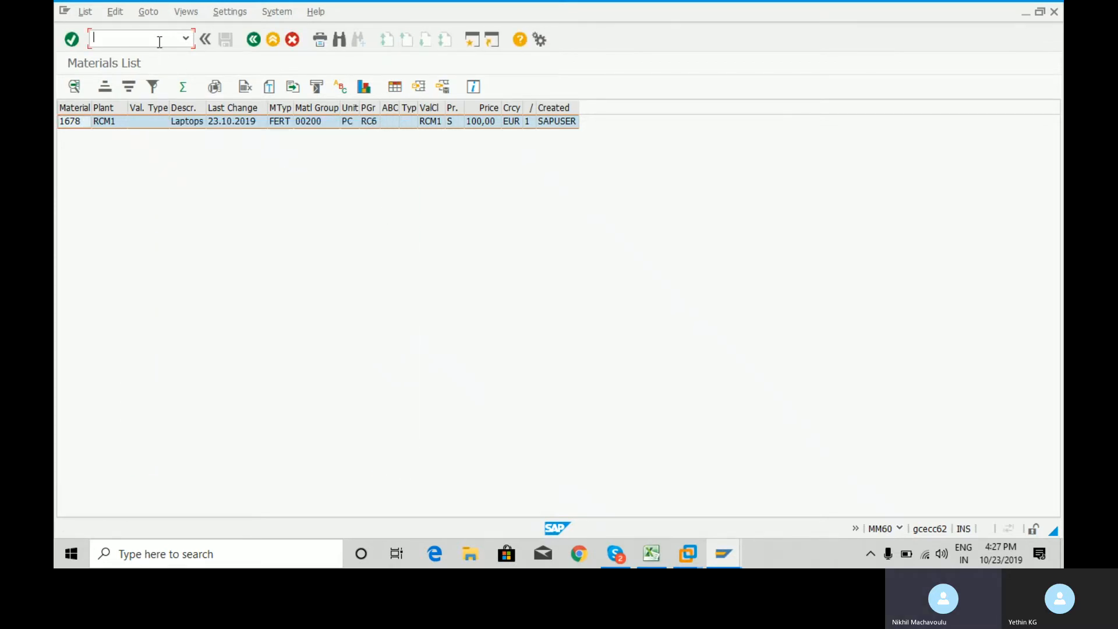
type("/n")
key("Return")
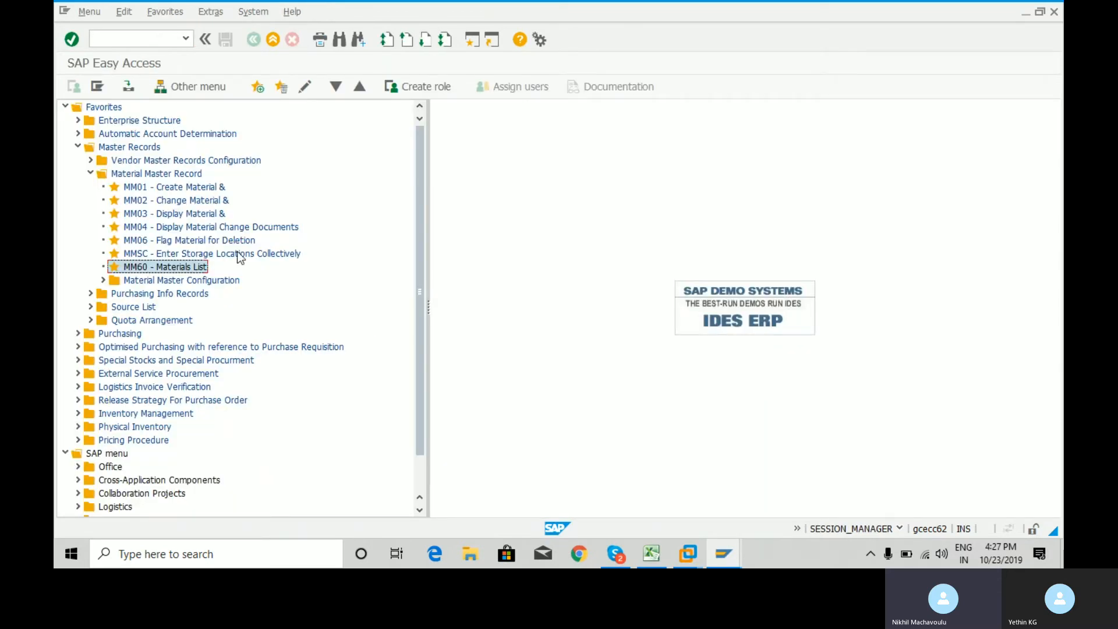
left_click(90, 174)
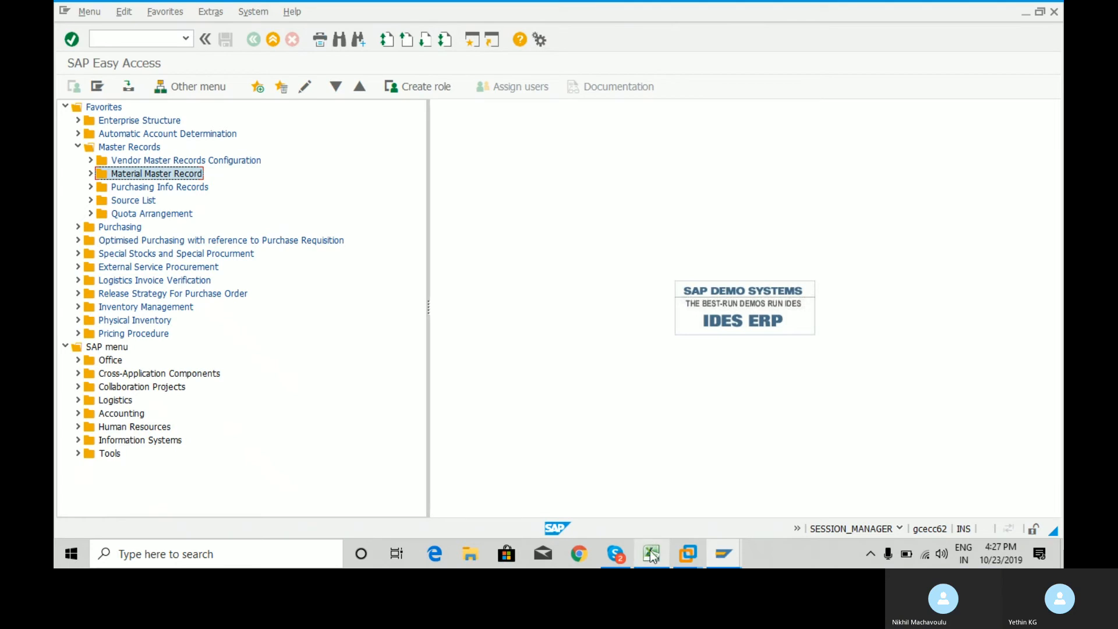
Switch to the Skype call window
left_click(617, 557)
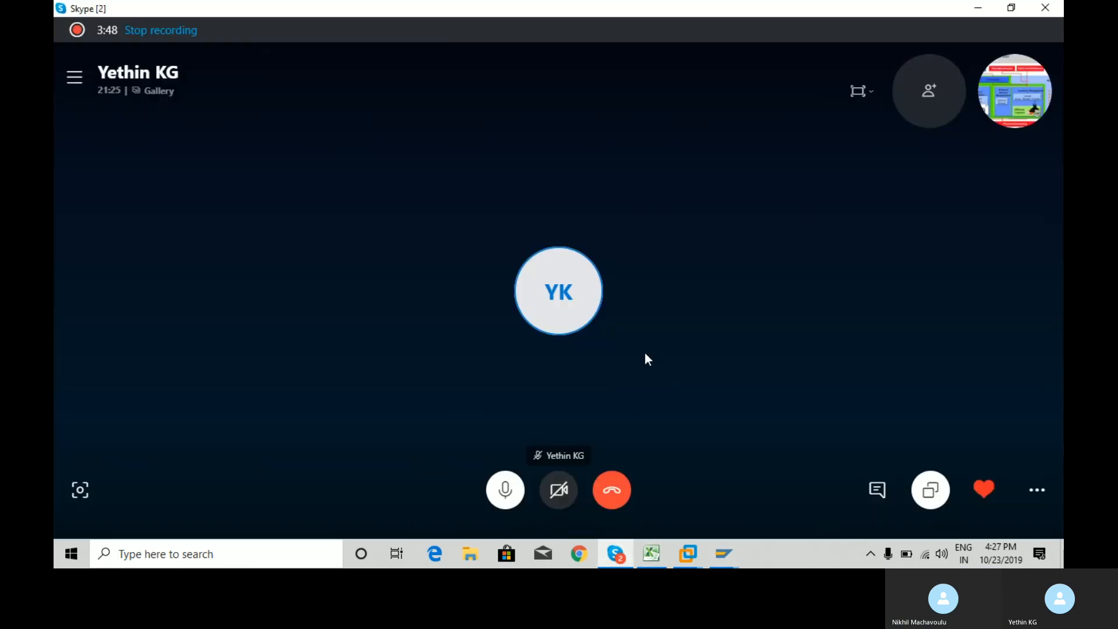